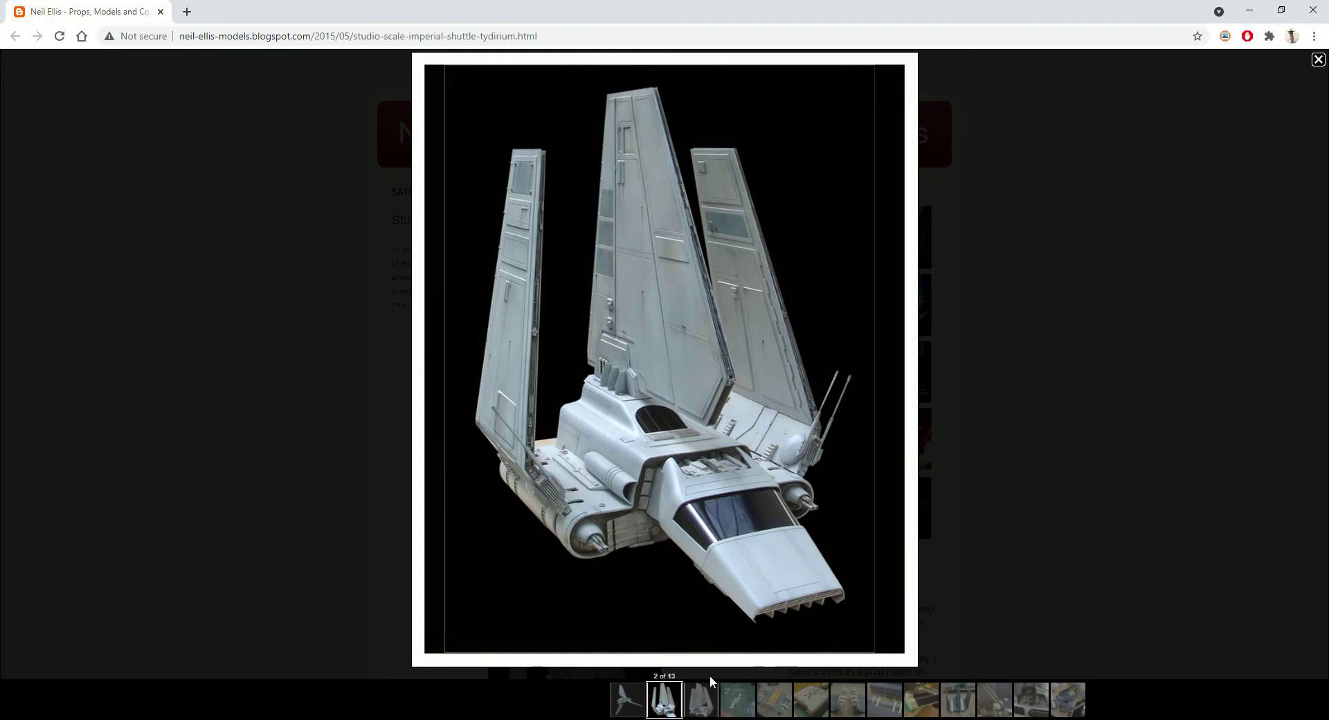
Compare the first three reference photos of the shuttle model in the gallery and switch to Autodesk Maya
{"action": "left_click", "coordinate": [625, 700]}
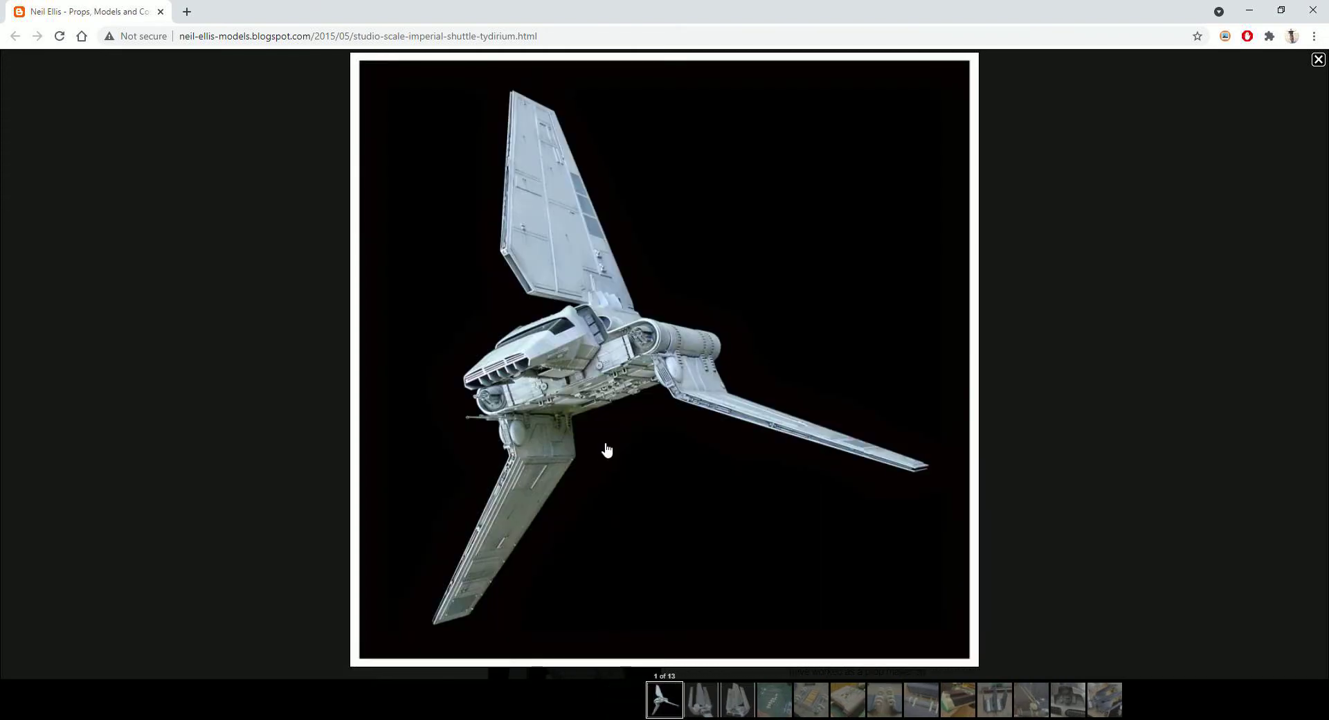
{"action": "left_click", "coordinate": [733, 704]}
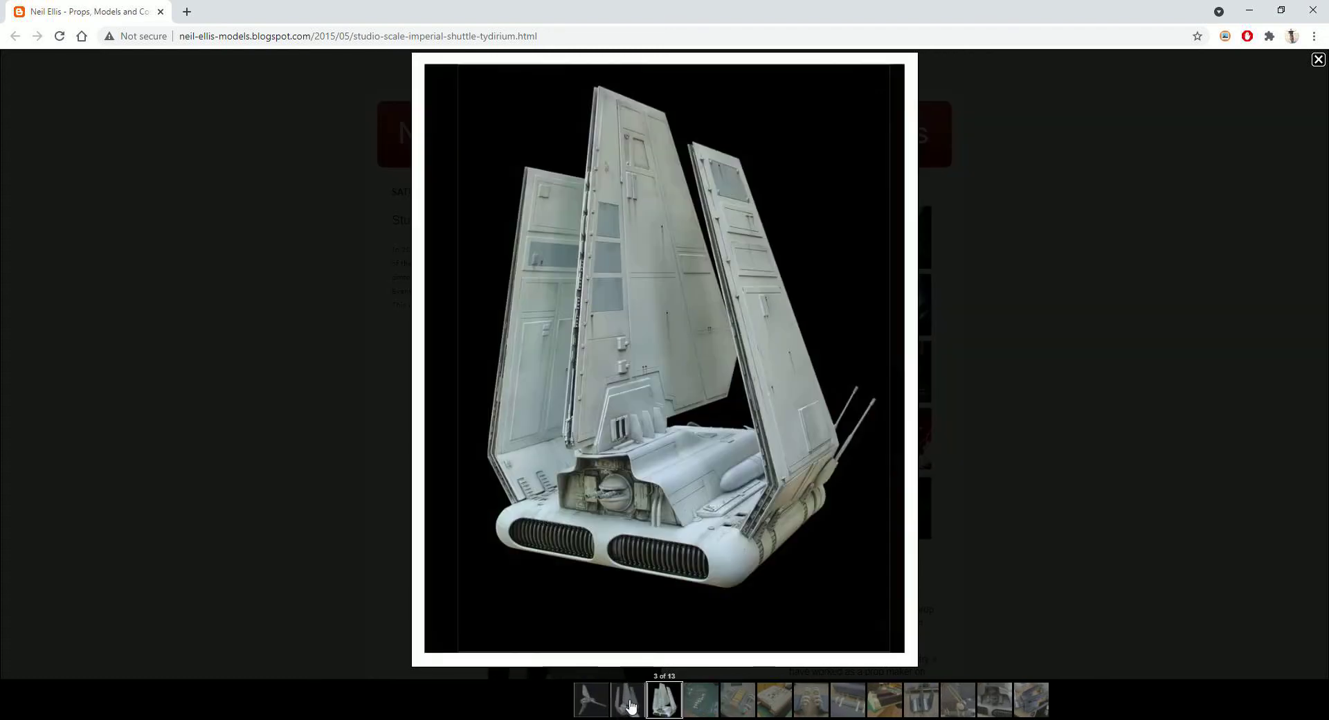
{"action": "left_click", "coordinate": [625, 704]}
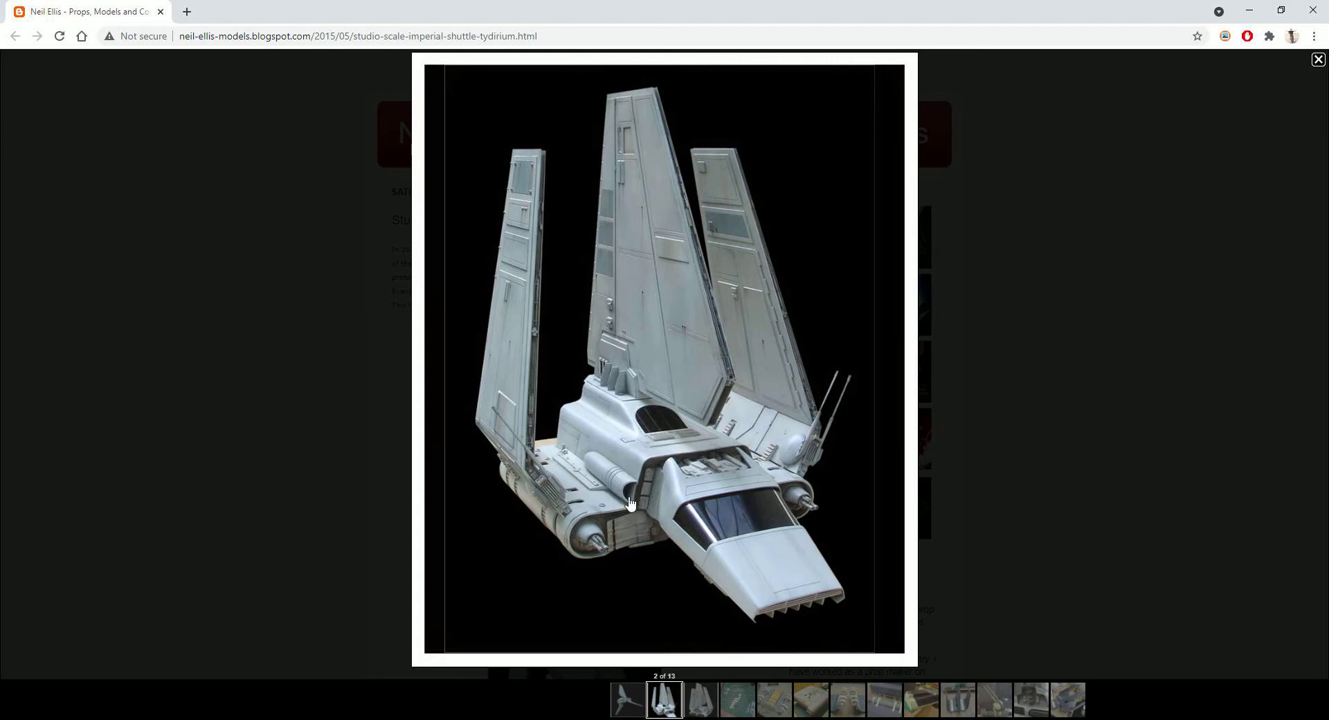
{"action": "mouse_move", "coordinate": [761, 713]}
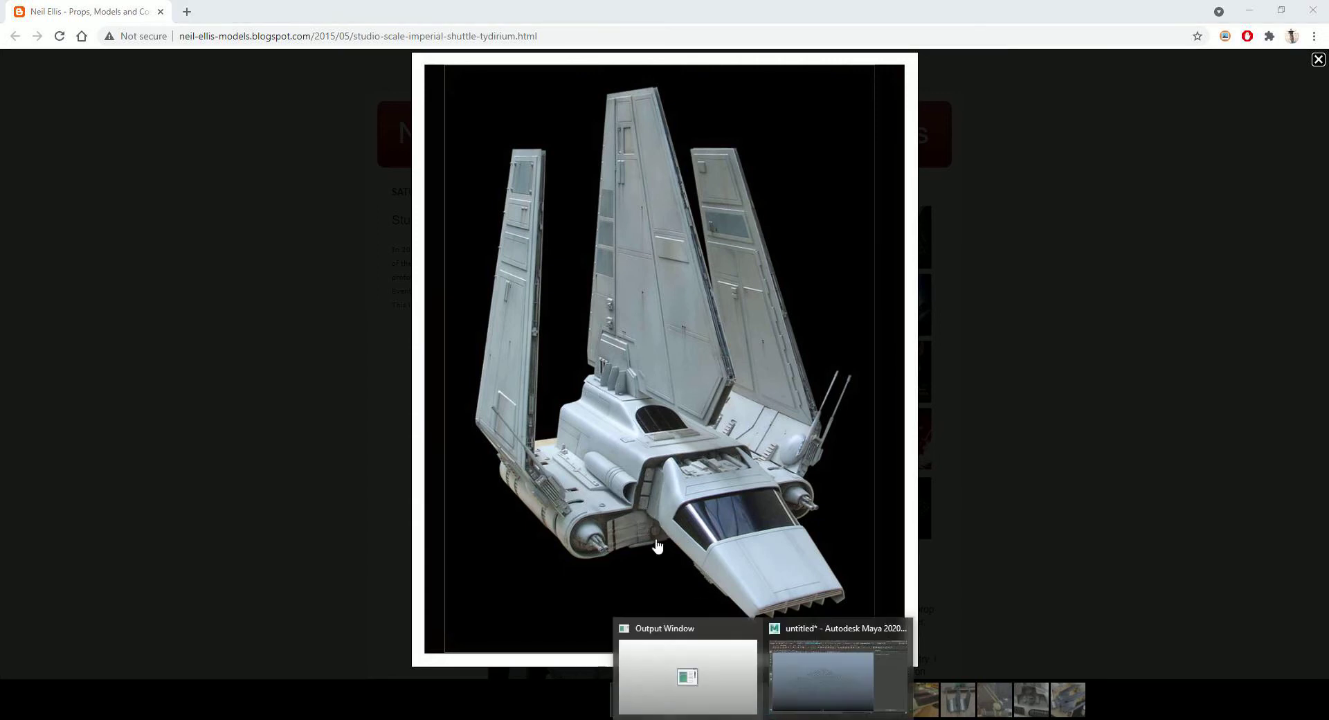
{"action": "left_click", "coordinate": [769, 636]}
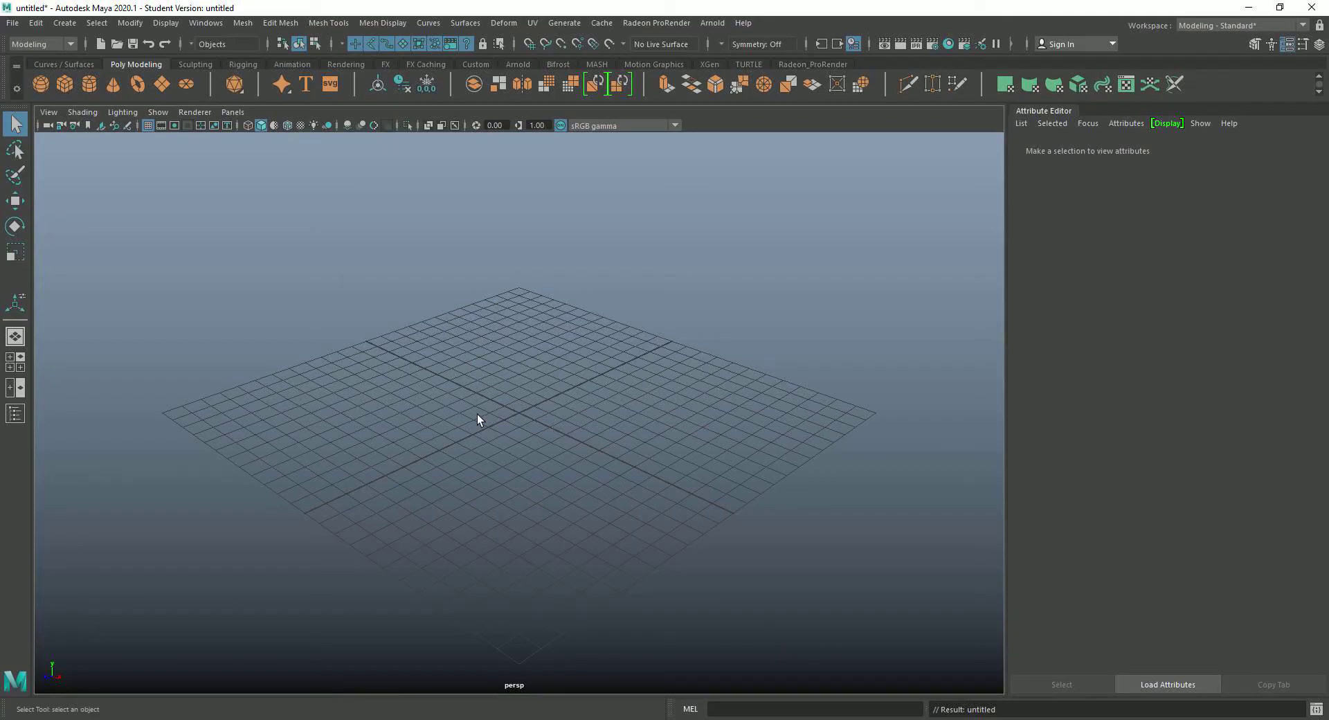
Create a polygon cube and scale it into a long flat slab of about 6.69 by 1.71 by 22.67
{"action": "left_click", "coordinate": [64, 85]}
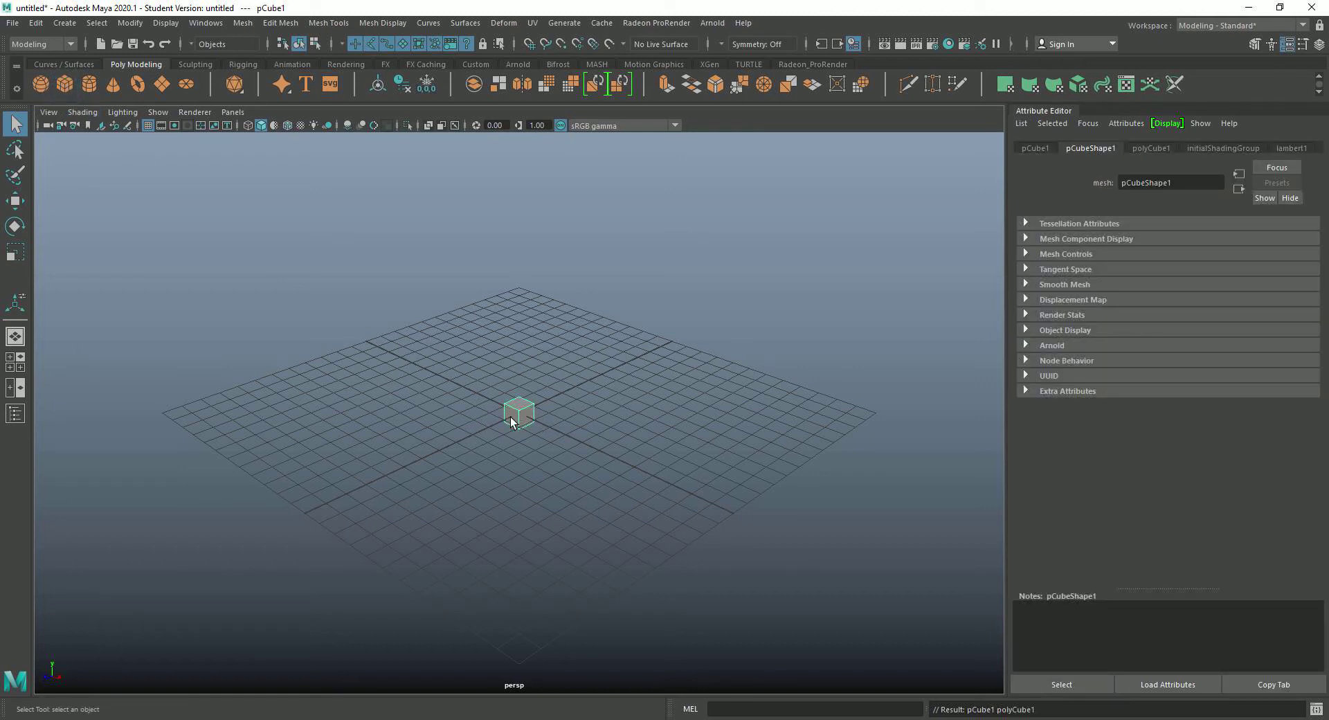
{"action": "key", "text": "r"}
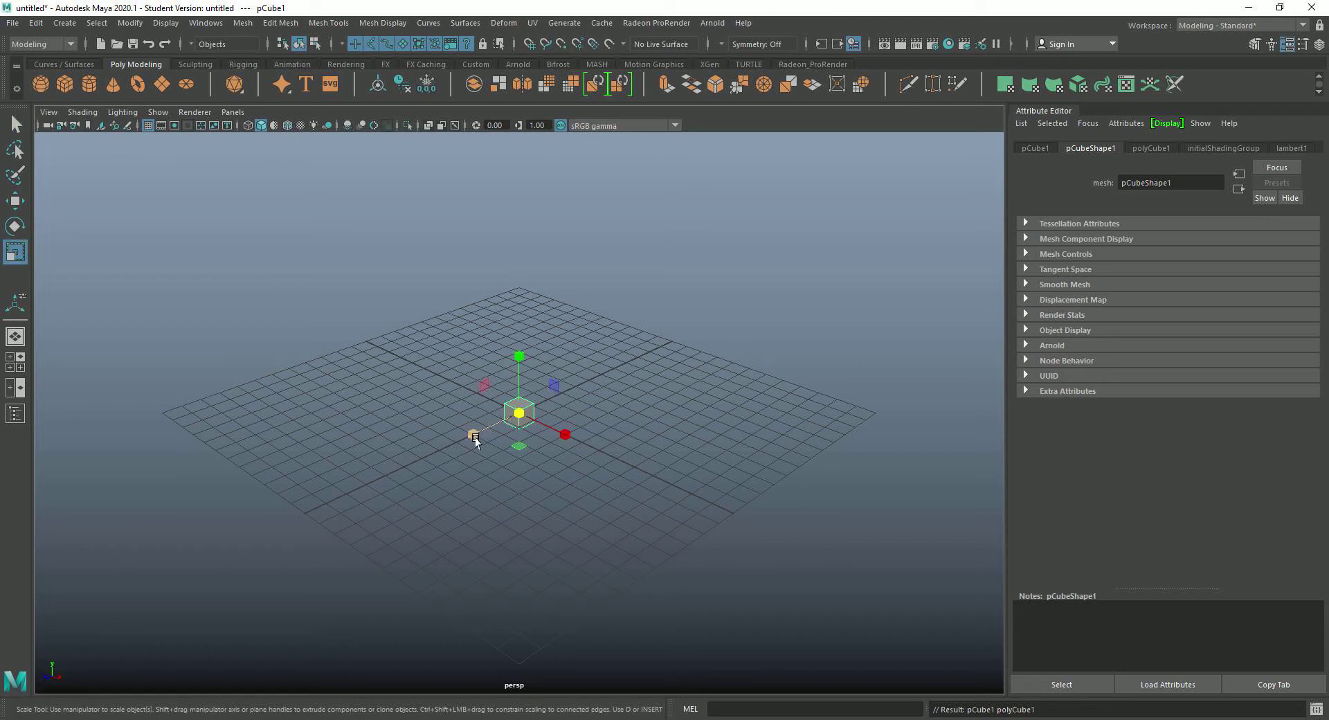
{"action": "left_click_drag", "start_coordinate": [473, 441], "coordinate": [269, 524]}
{"action": "left_click_drag", "start_coordinate": [476, 439], "coordinate": [239, 543]}
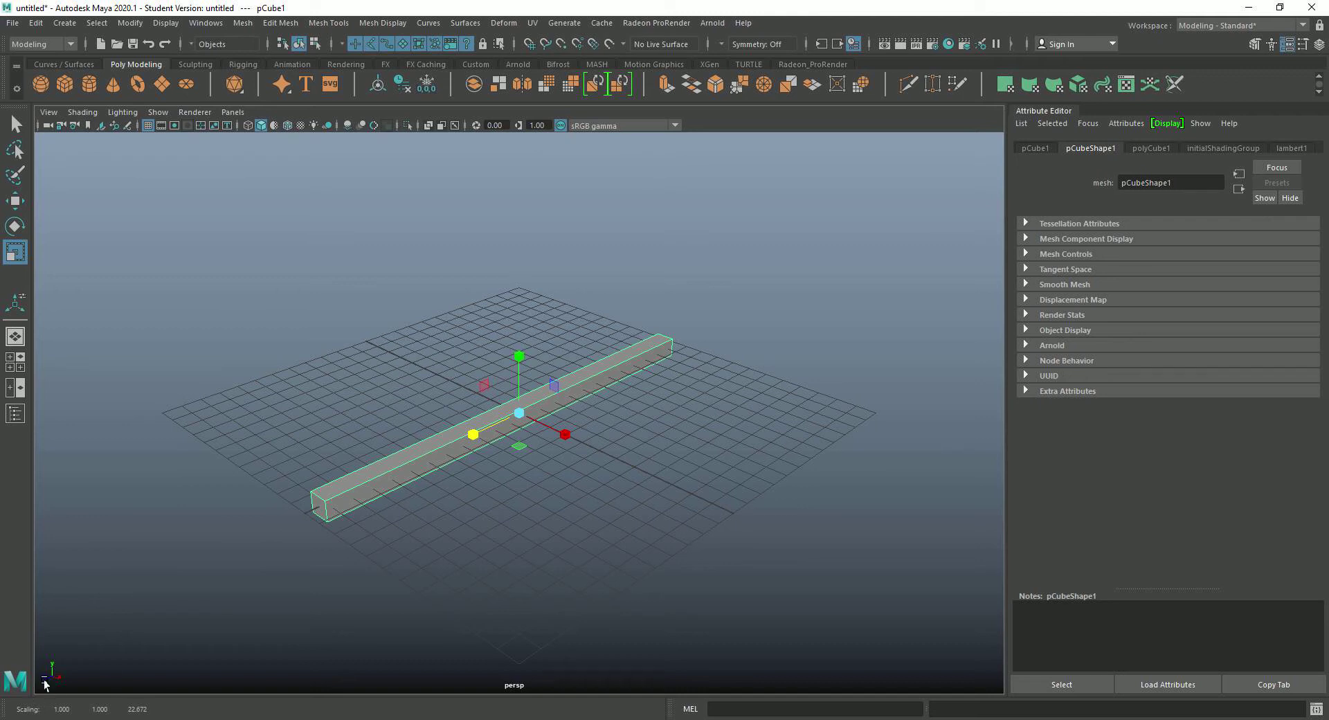
{"action": "left_click_drag", "start_coordinate": [563, 437], "coordinate": [886, 616]}
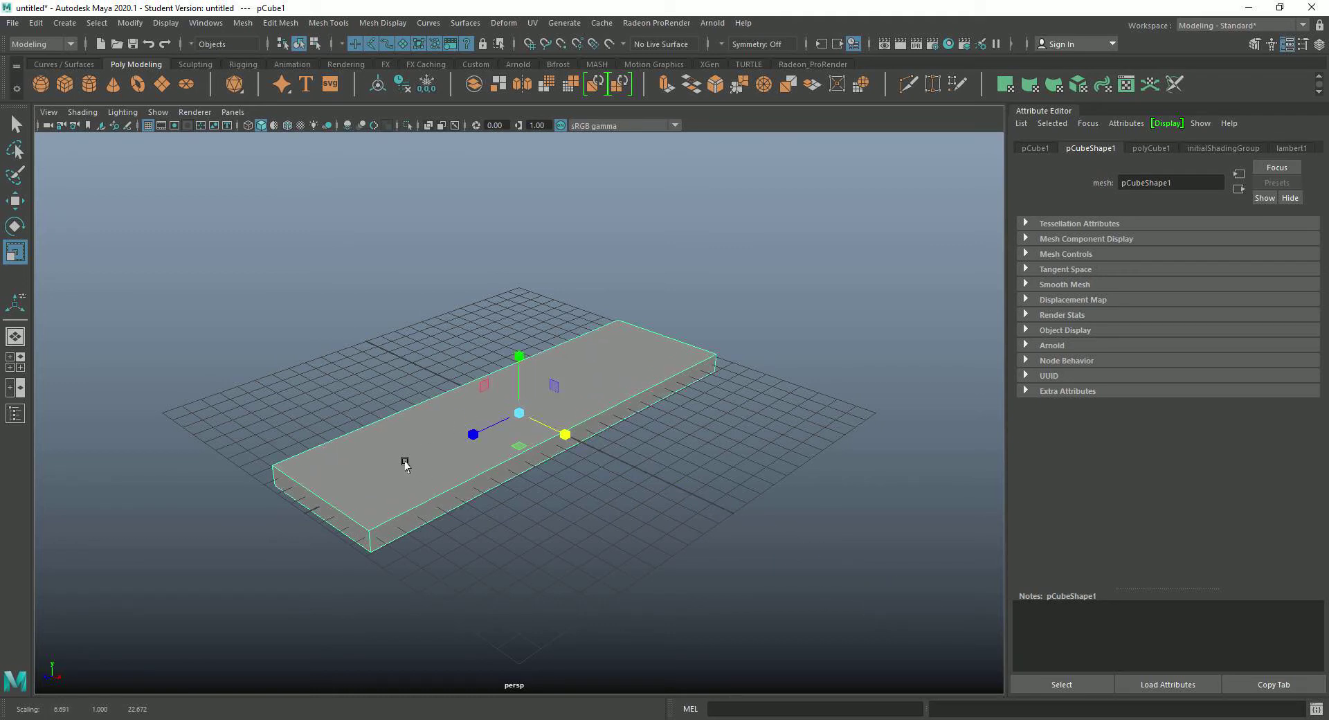
{"action": "left_click_drag", "start_coordinate": [521, 356], "coordinate": [516, 320]}
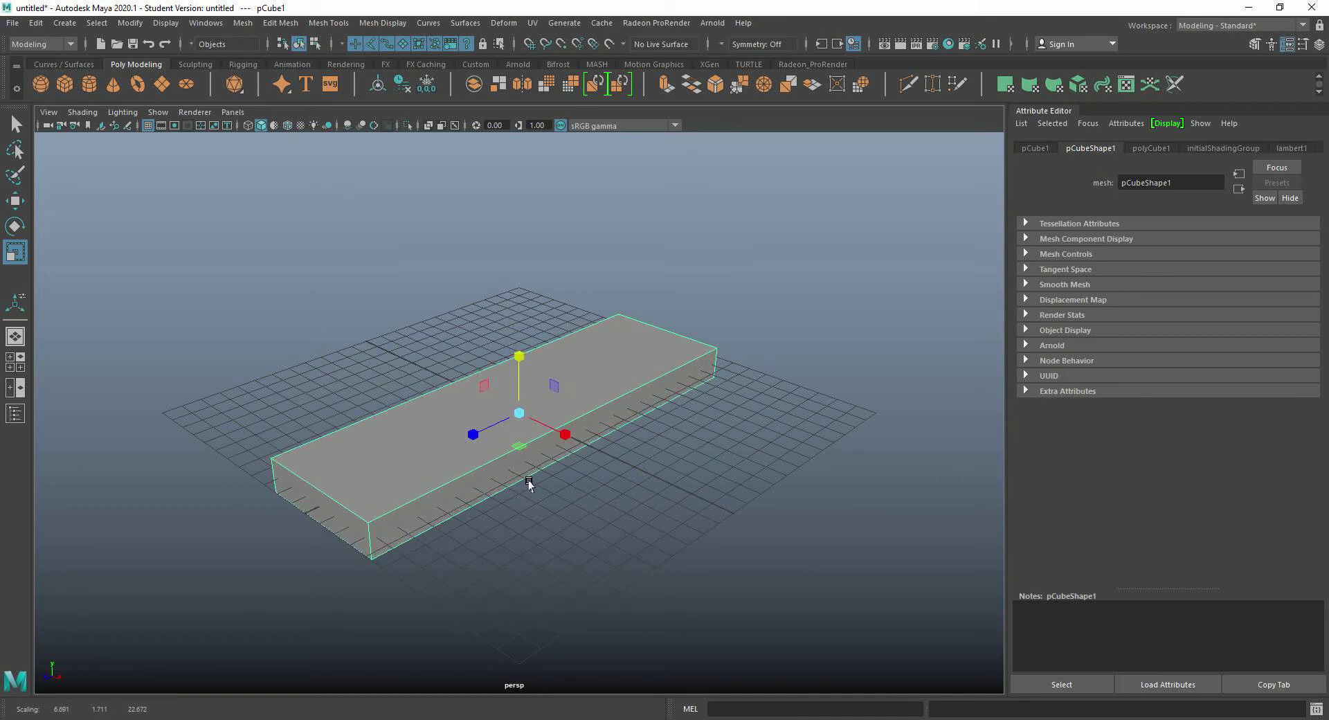
{"action": "left_click", "coordinate": [595, 499]}
{"action": "left_click", "coordinate": [446, 413]}
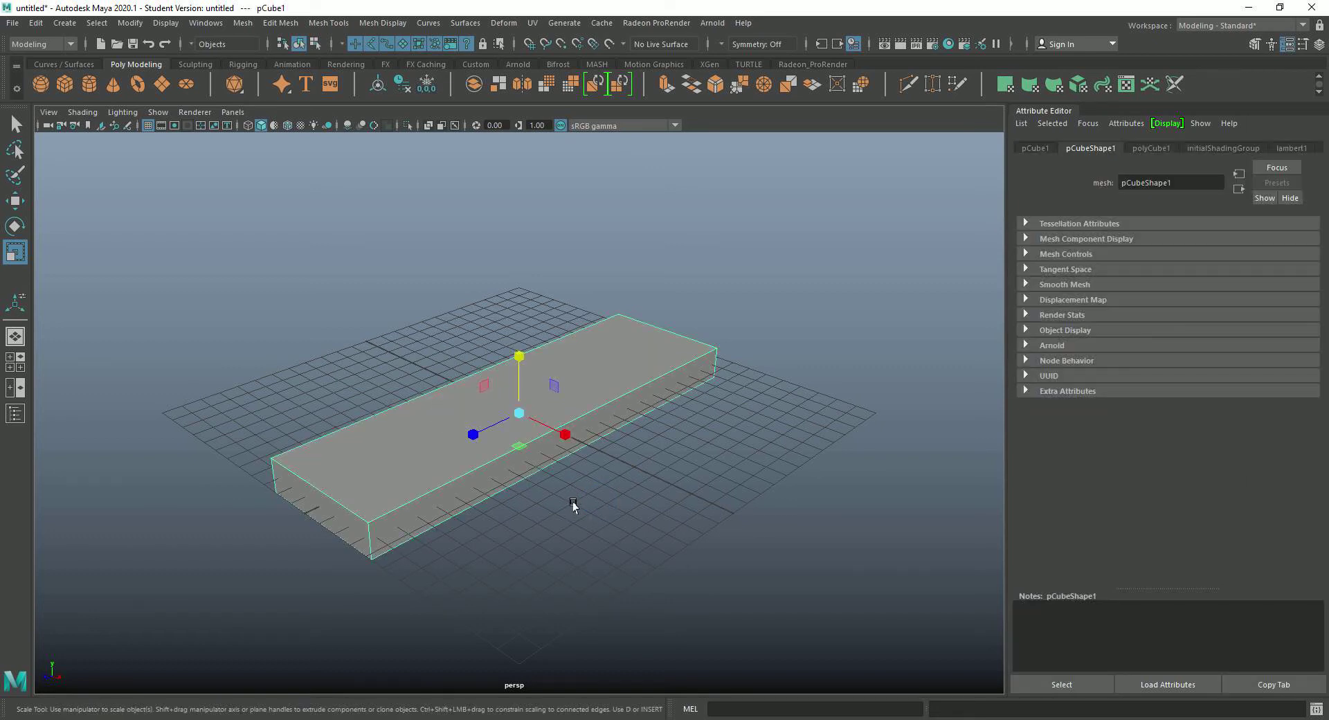
Bevel all edges of the slab with the default fraction of 0.5 and one segment
{"action": "scroll", "coordinate": [417, 523], "scroll_direction": "up", "scroll_amount": 2}
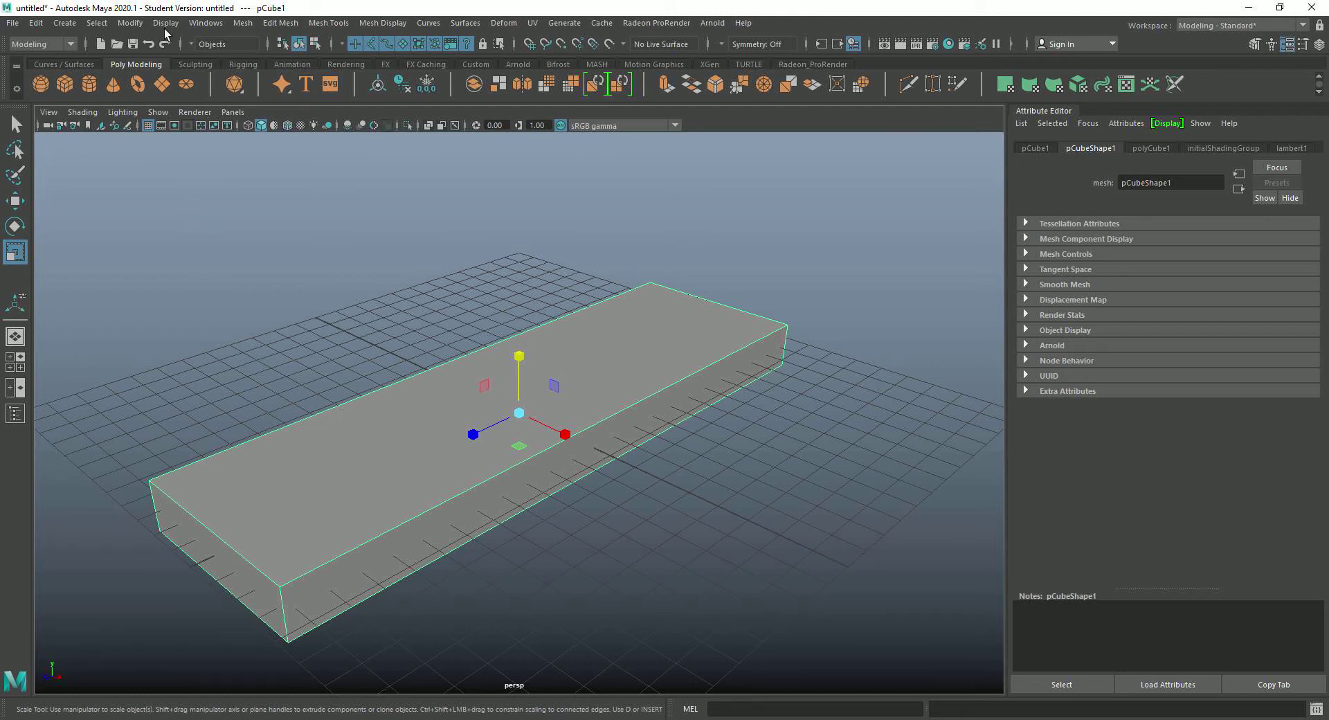
{"action": "left_click", "coordinate": [246, 26]}
{"action": "mouse_move", "coordinate": [280, 27]}
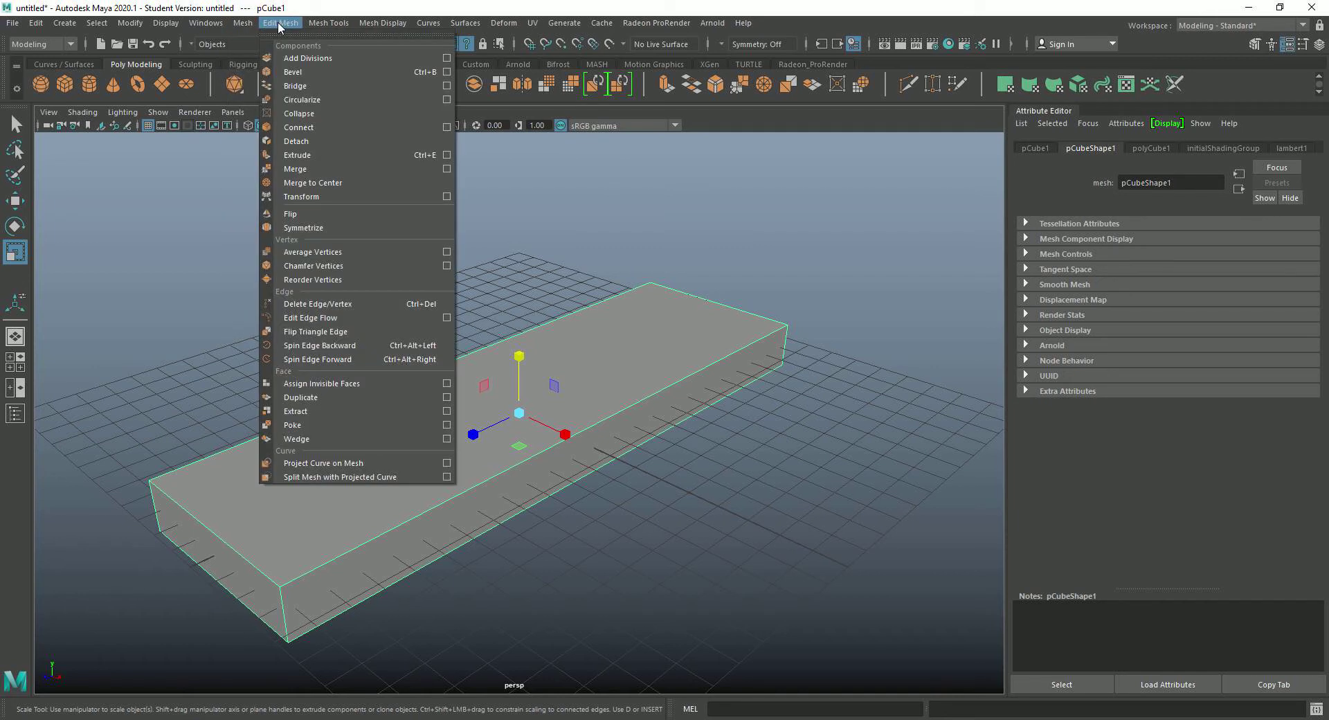
{"action": "left_click", "coordinate": [297, 75]}
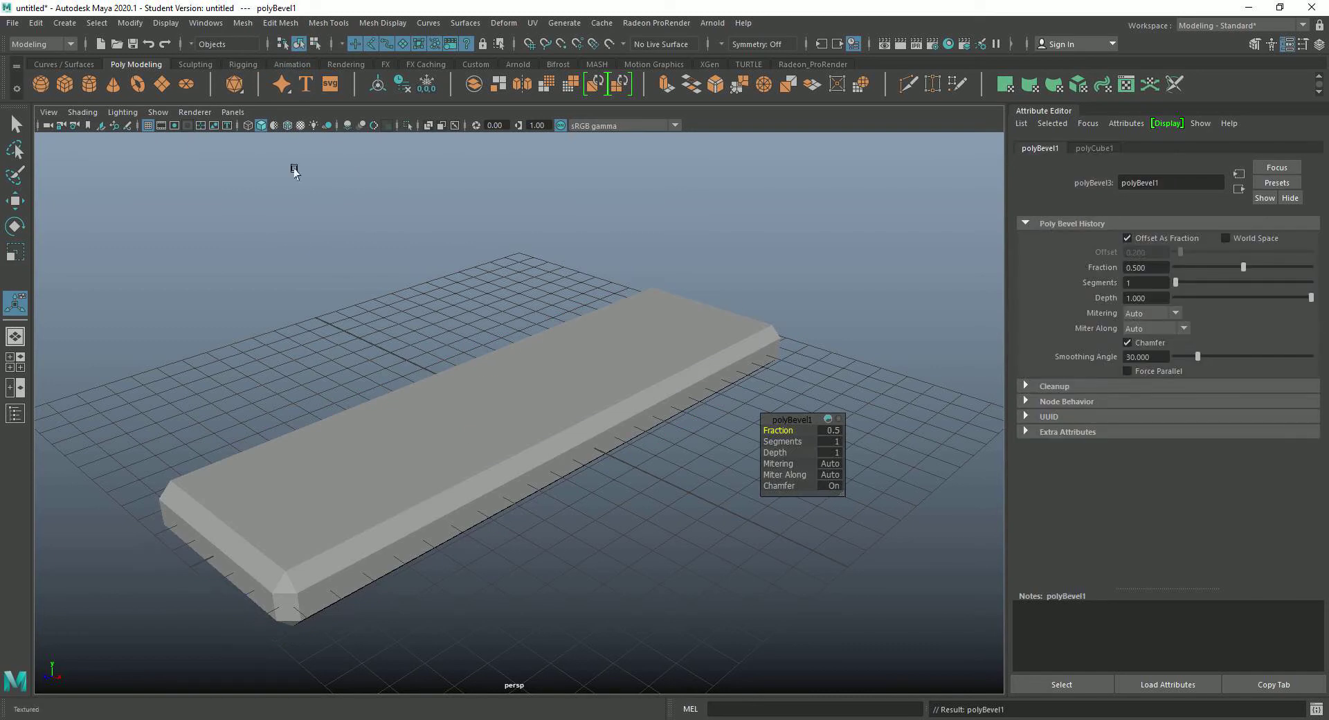
{"action": "left_click", "coordinate": [530, 408]}
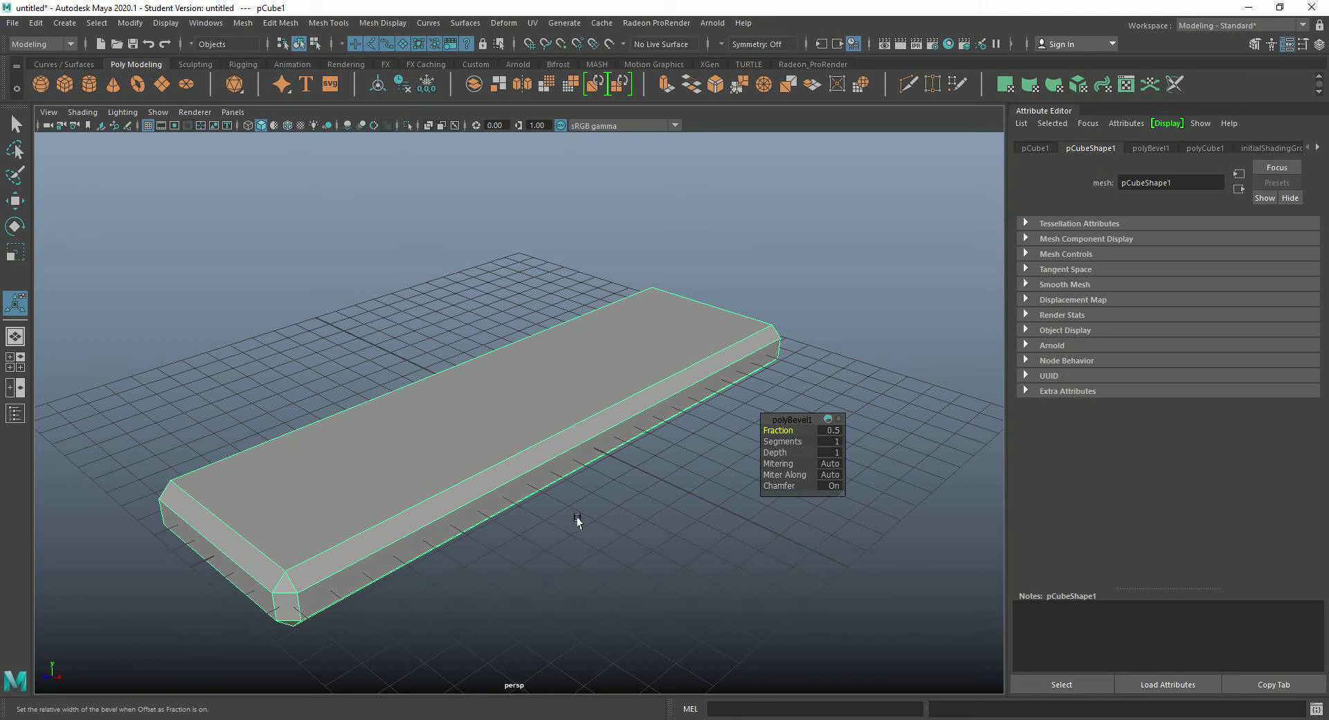
{"action": "left_click", "coordinate": [646, 450]}
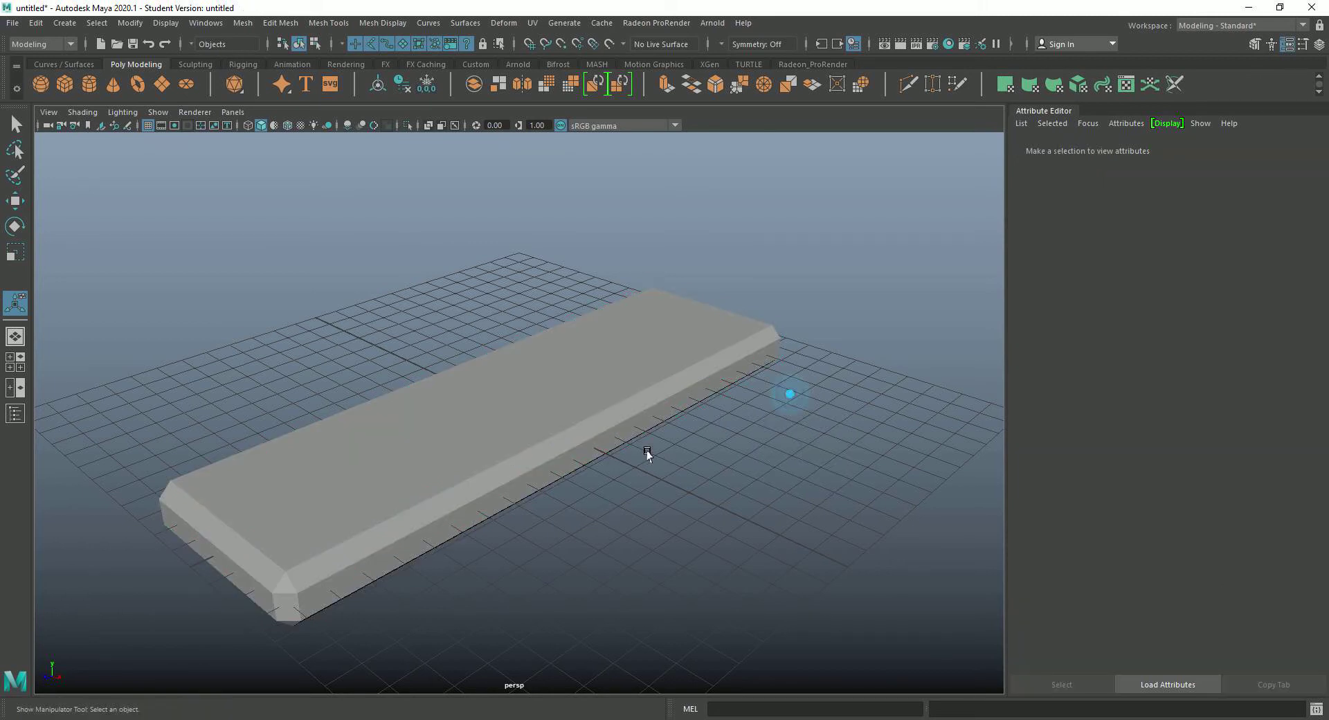
{"action": "left_click", "coordinate": [439, 454]}
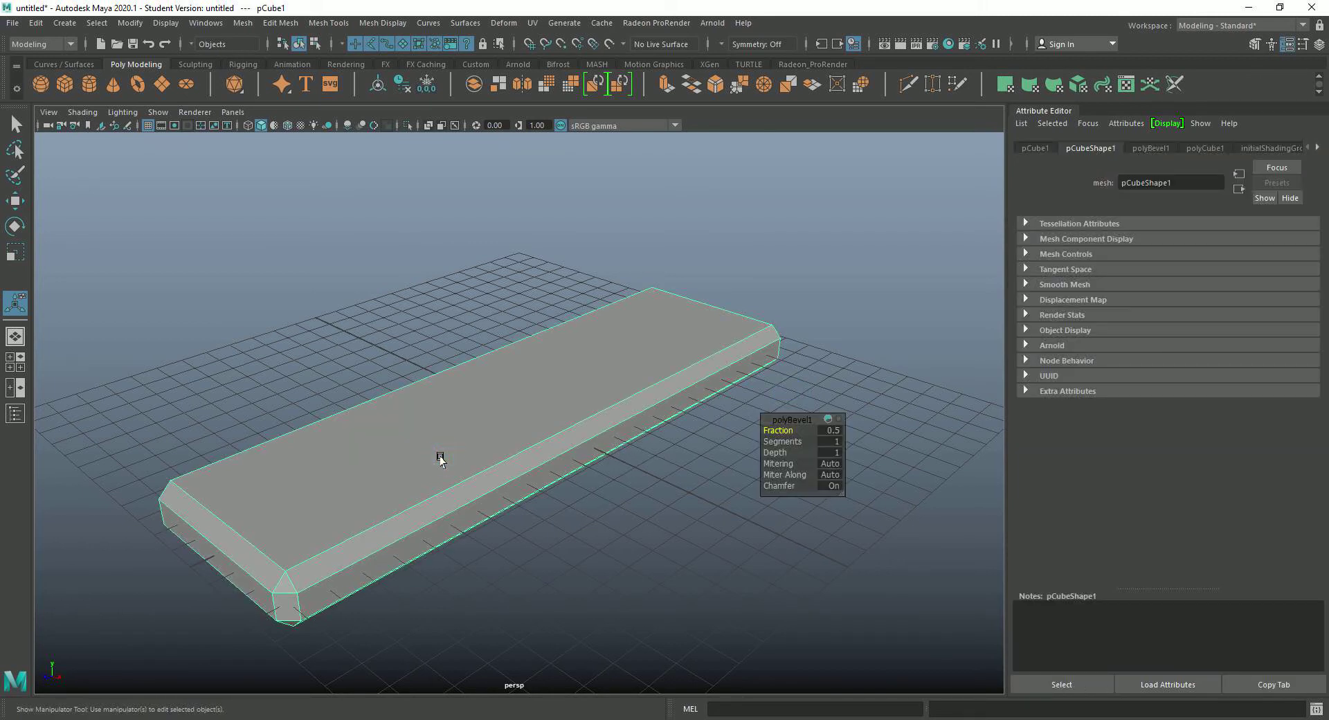
{"action": "left_click_drag", "start_coordinate": [445, 445], "coordinate": [457, 430], "text": "alt"}
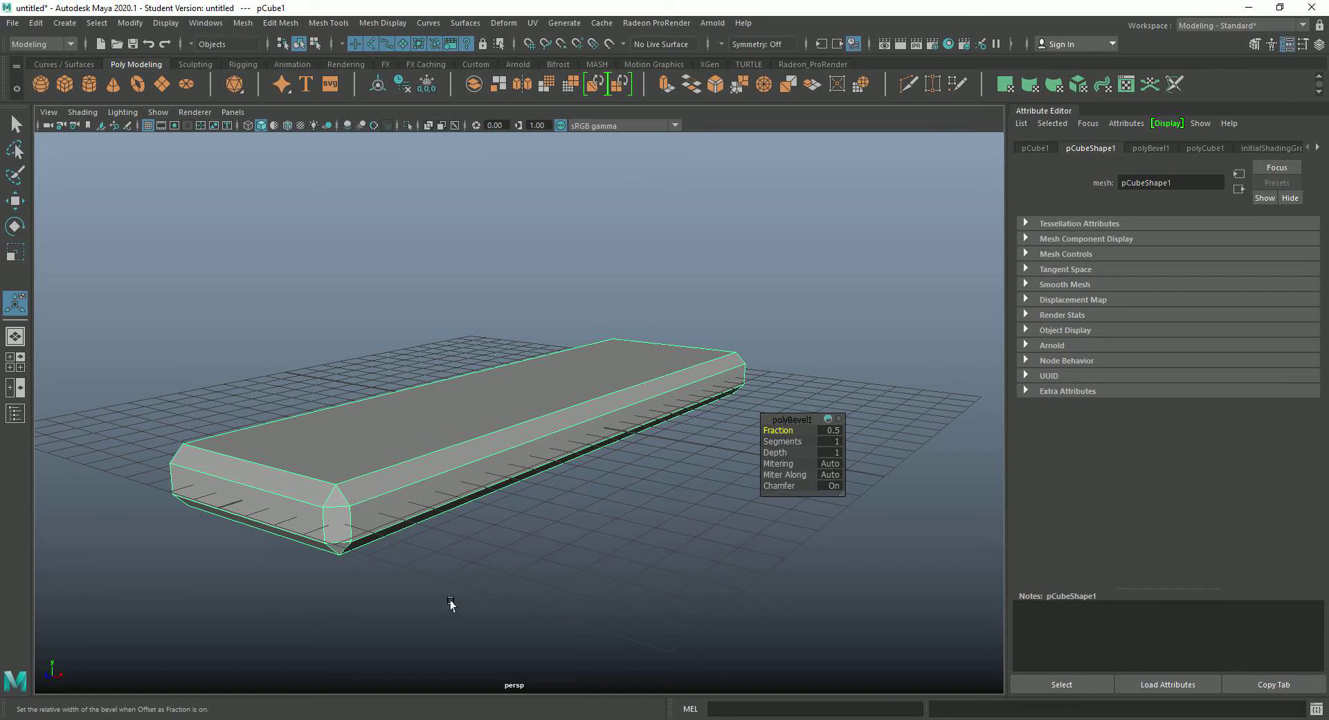
Check the shuttle reference photo in the browser and return to Autodesk Maya
{"action": "left_click", "coordinate": [666, 716]}
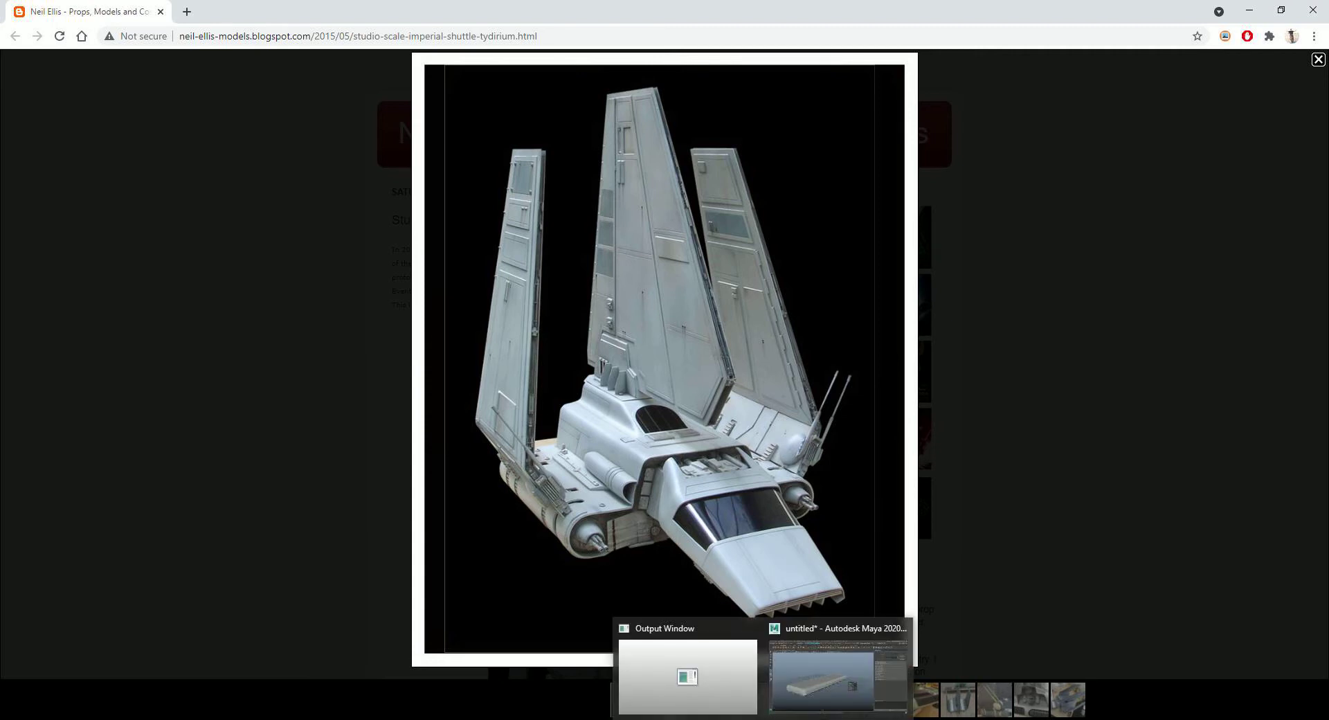
{"action": "left_click", "coordinate": [762, 719]}
{"action": "left_click", "coordinate": [801, 684]}
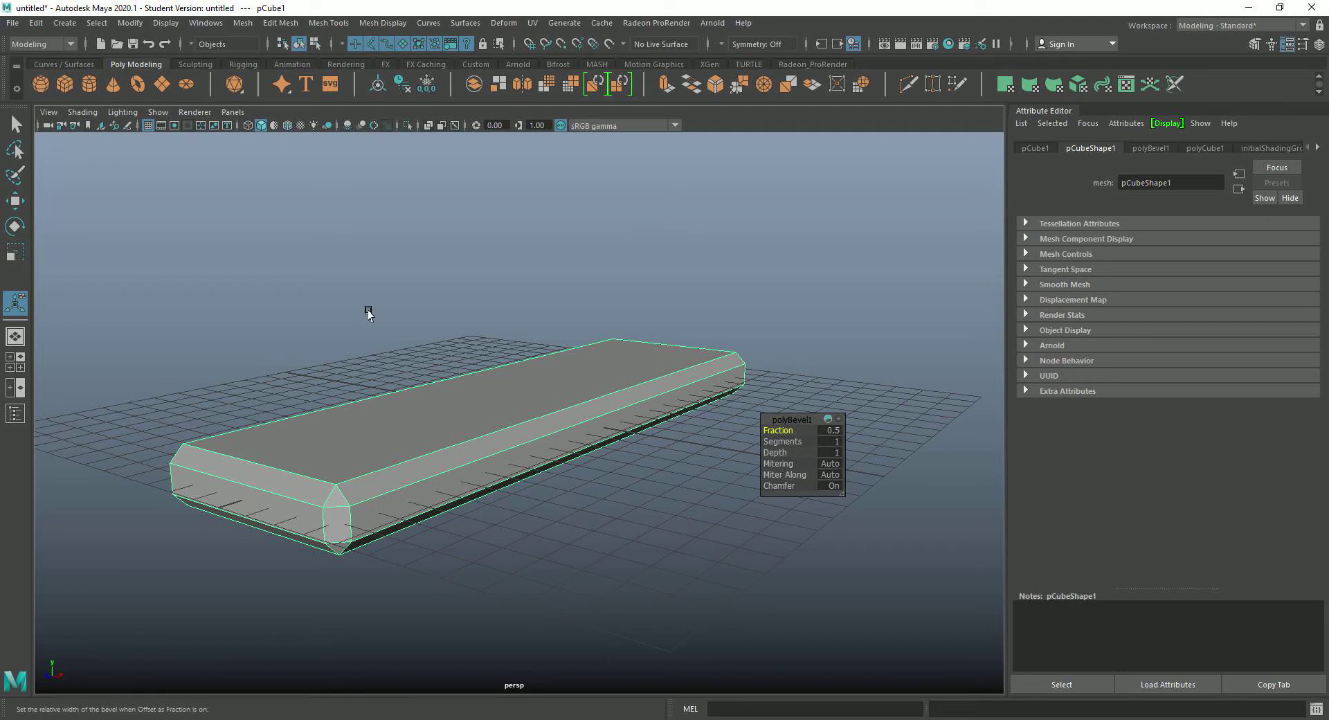
Put the slab in face selection mode and reset the Extrude Face options to their defaults
{"action": "right_click_drag", "start_coordinate": [408, 445], "coordinate": [397, 389]}
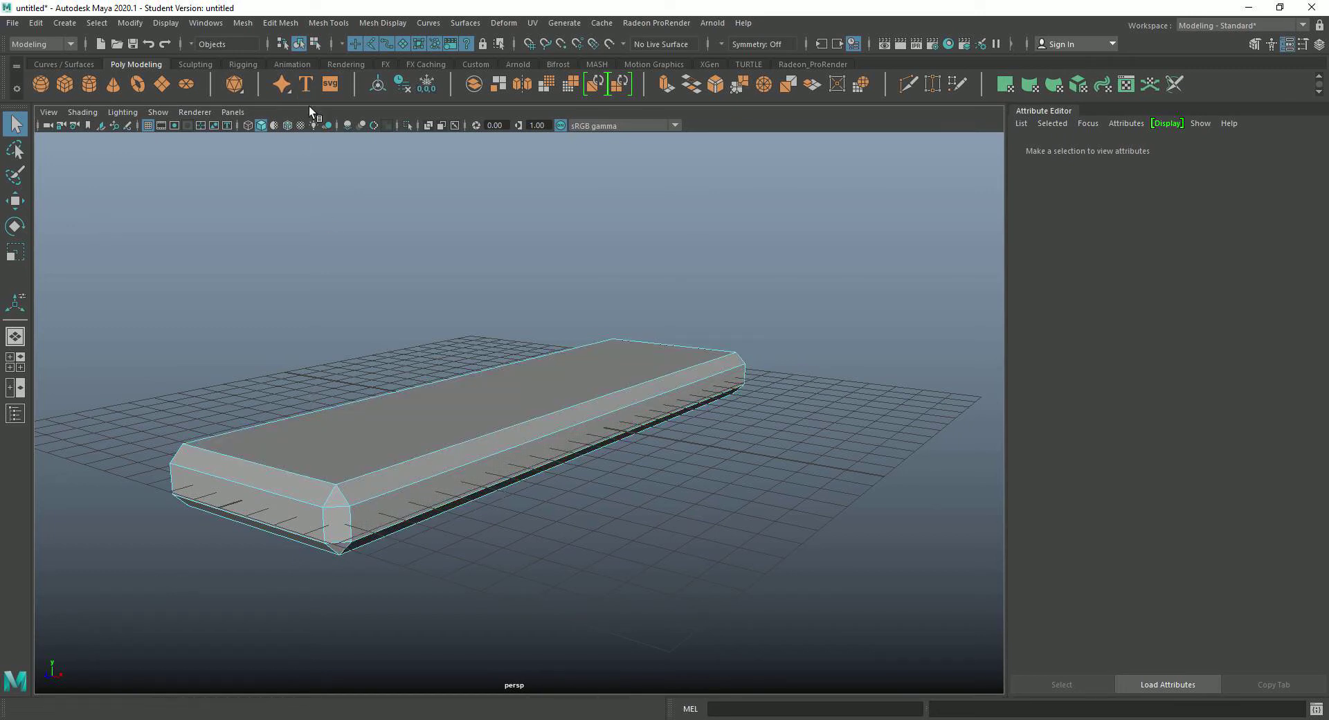
{"action": "left_click", "coordinate": [280, 23]}
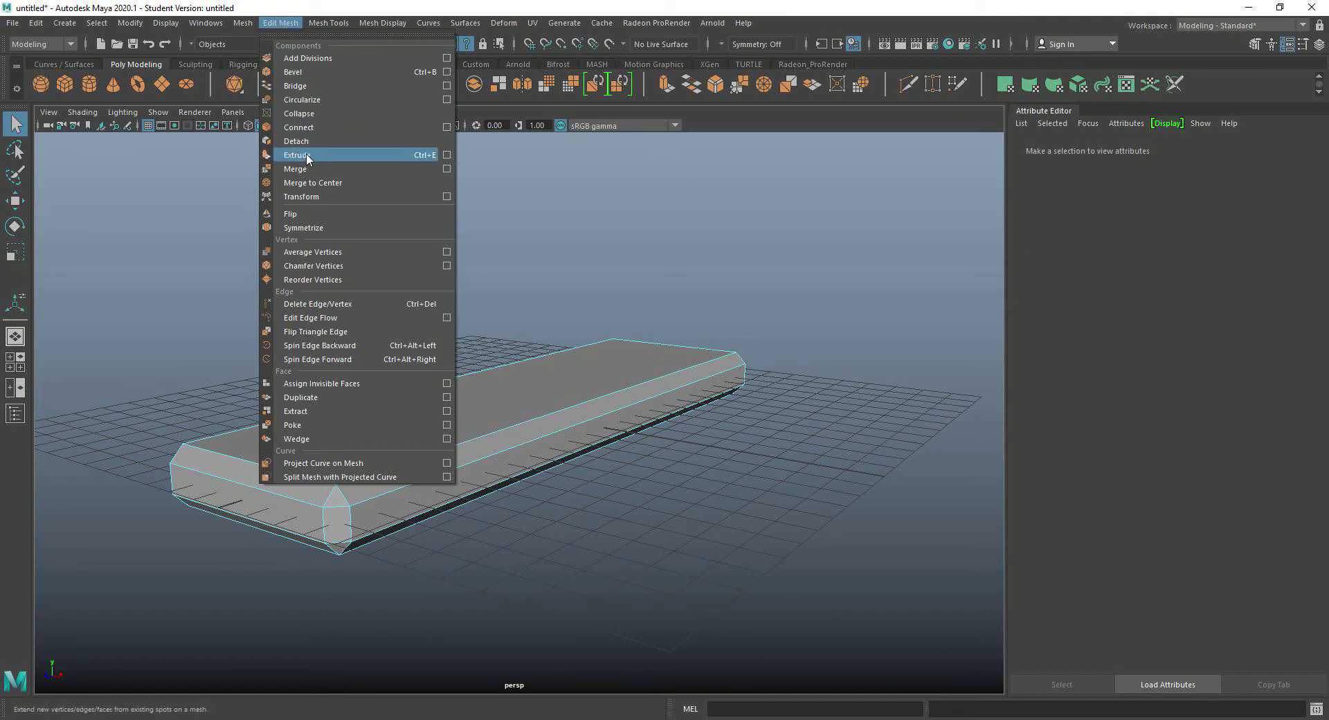
{"action": "left_click", "coordinate": [447, 154]}
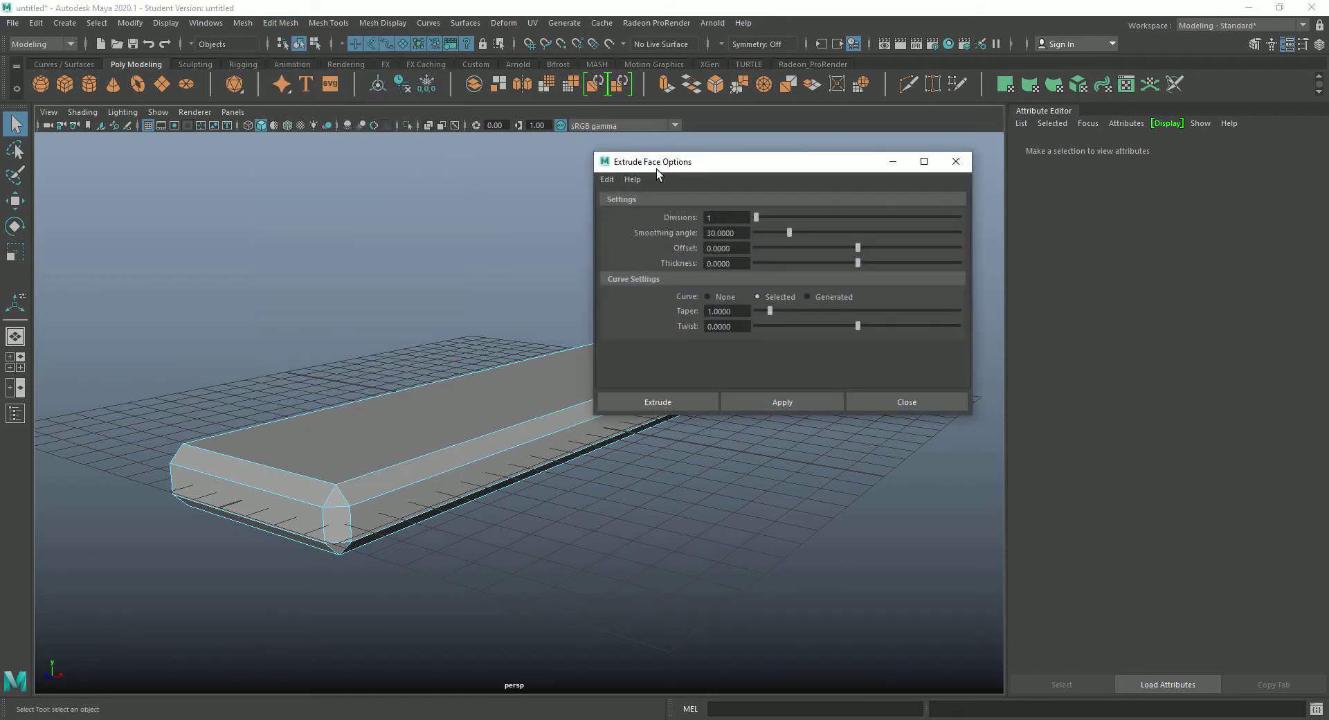
{"action": "left_click_drag", "start_coordinate": [656, 169], "coordinate": [482, 165]}
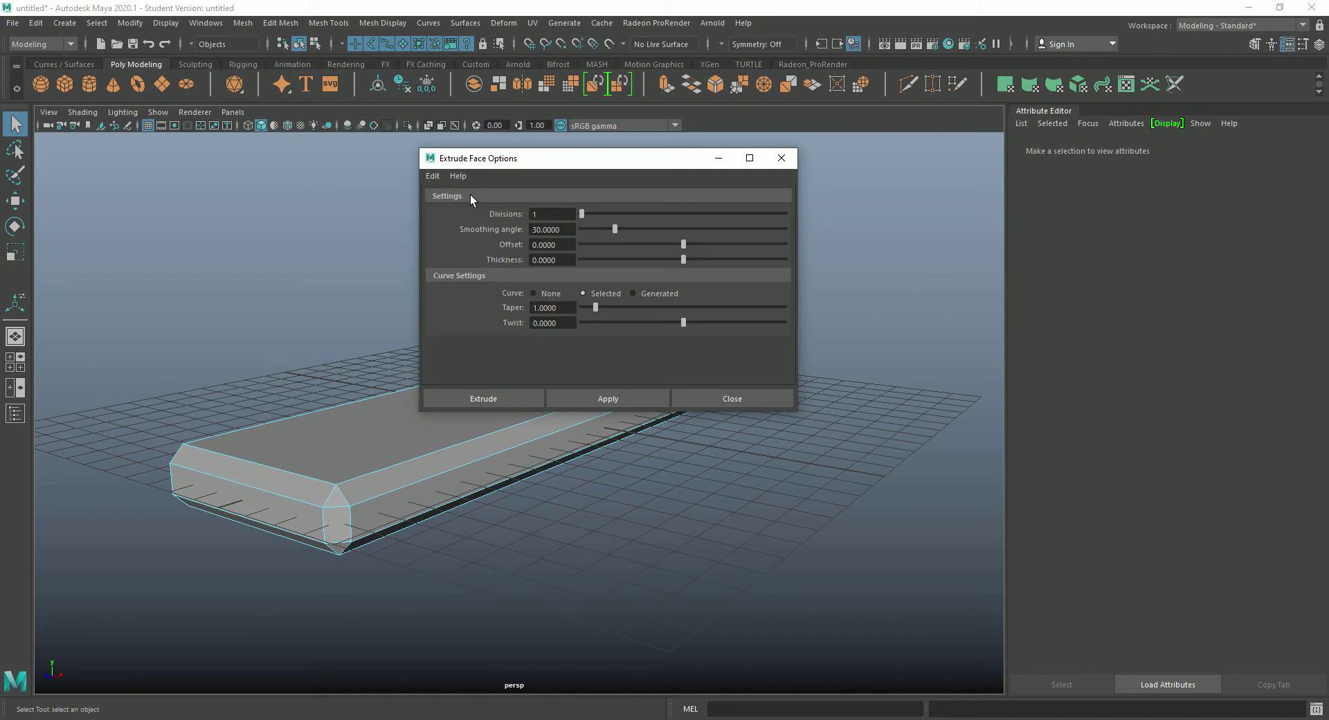
{"action": "left_click", "coordinate": [433, 177]}
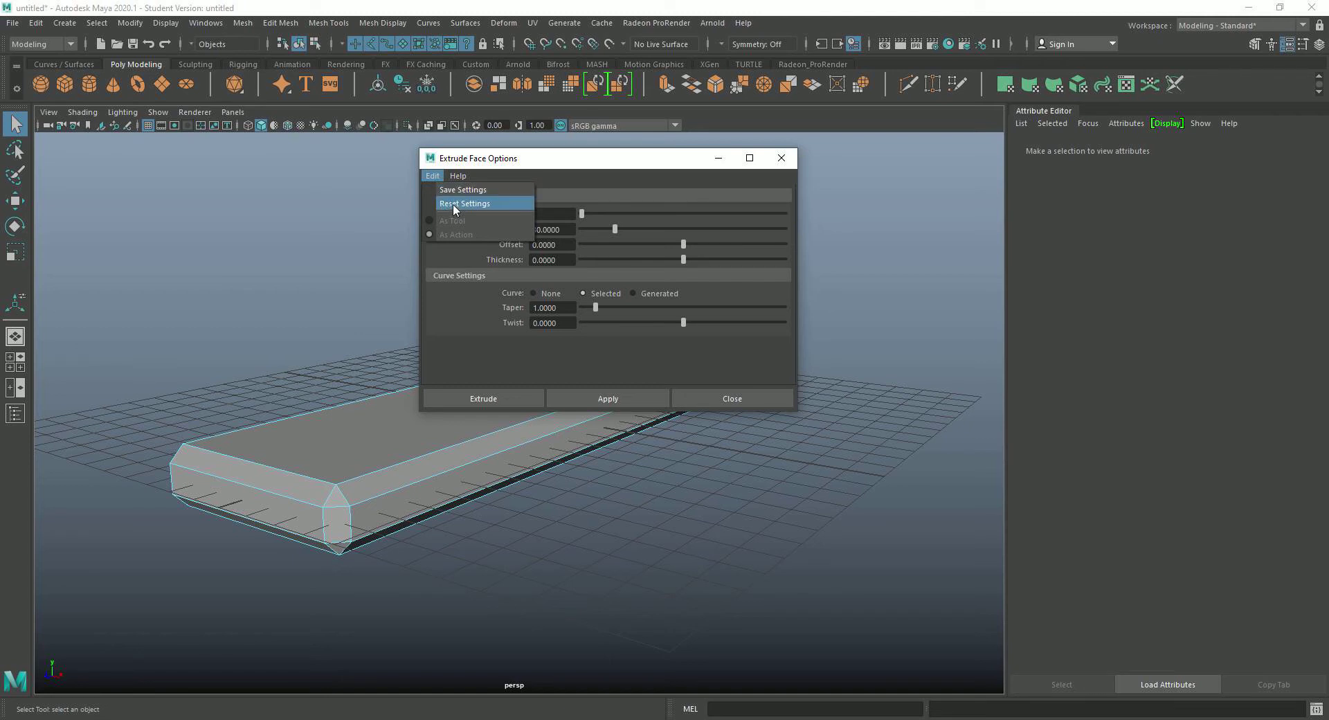
{"action": "left_click", "coordinate": [452, 203]}
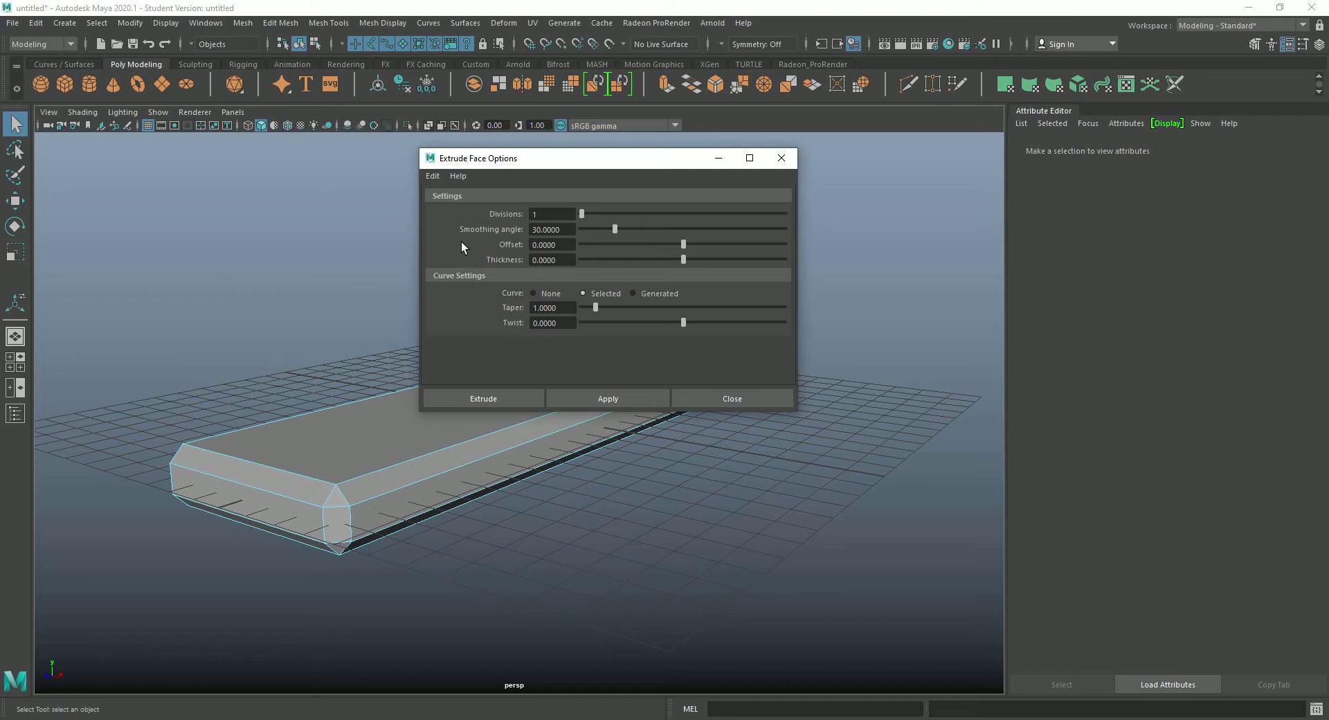
Set the Extrude Face thickness to 0.1, apply the options and close them
{"action": "left_click", "coordinate": [544, 261]}
{"action": "key", "text": "BackSpace"}
{"action": "type", "text": "1"}
{"action": "left_click", "coordinate": [600, 399]}
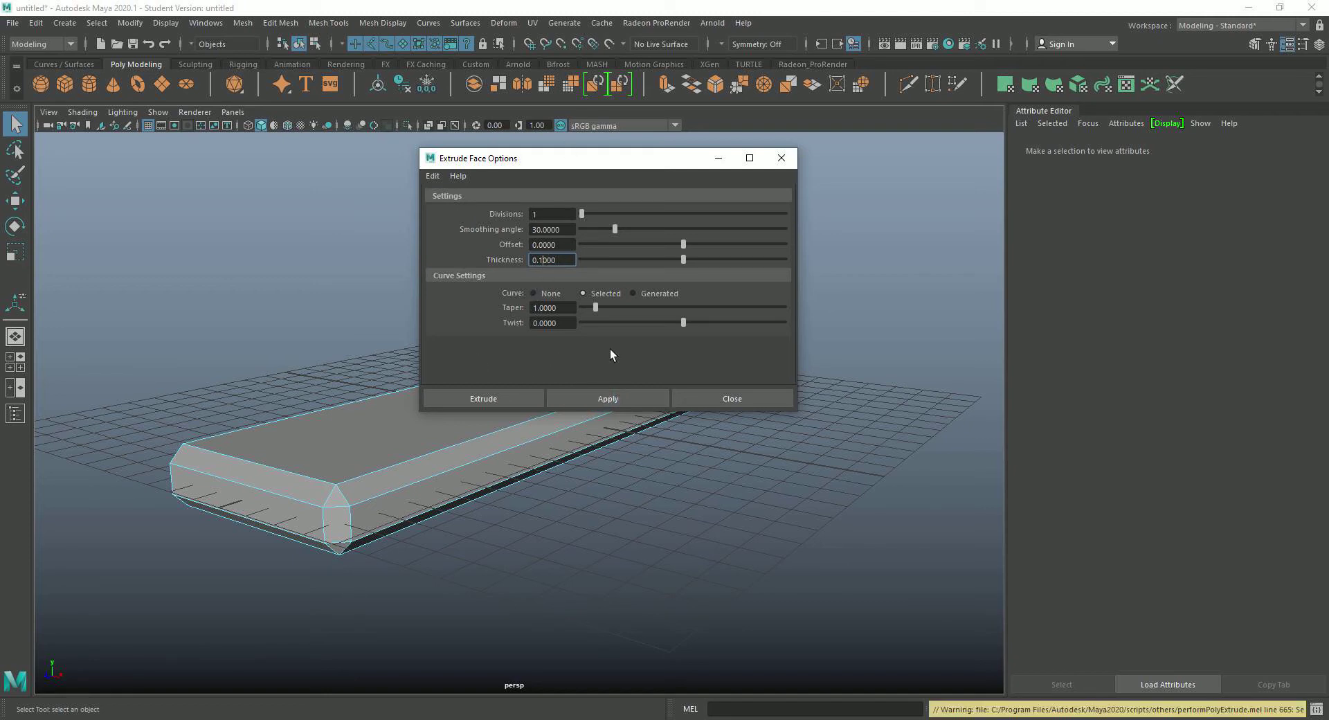
{"action": "left_click", "coordinate": [717, 400]}
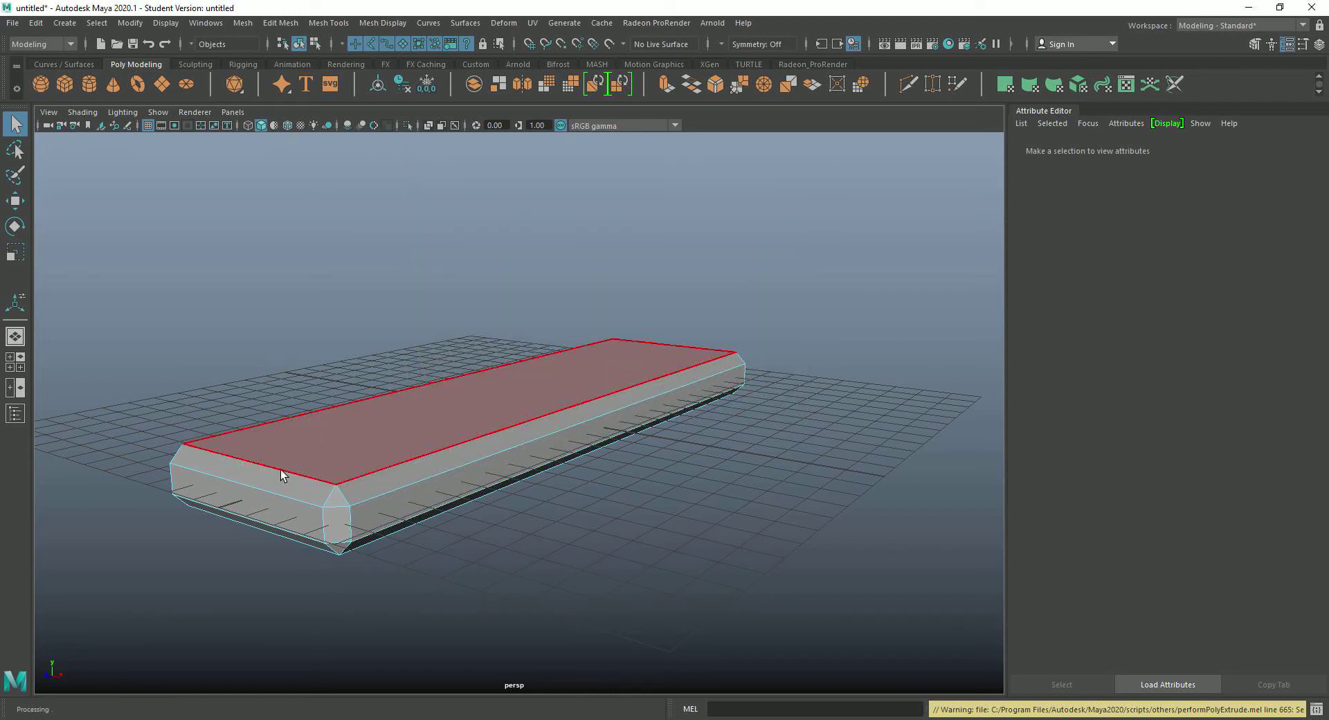
Extrude the narrow front end face of the slab with a thickness of 0.1
{"action": "left_click", "coordinate": [247, 504]}
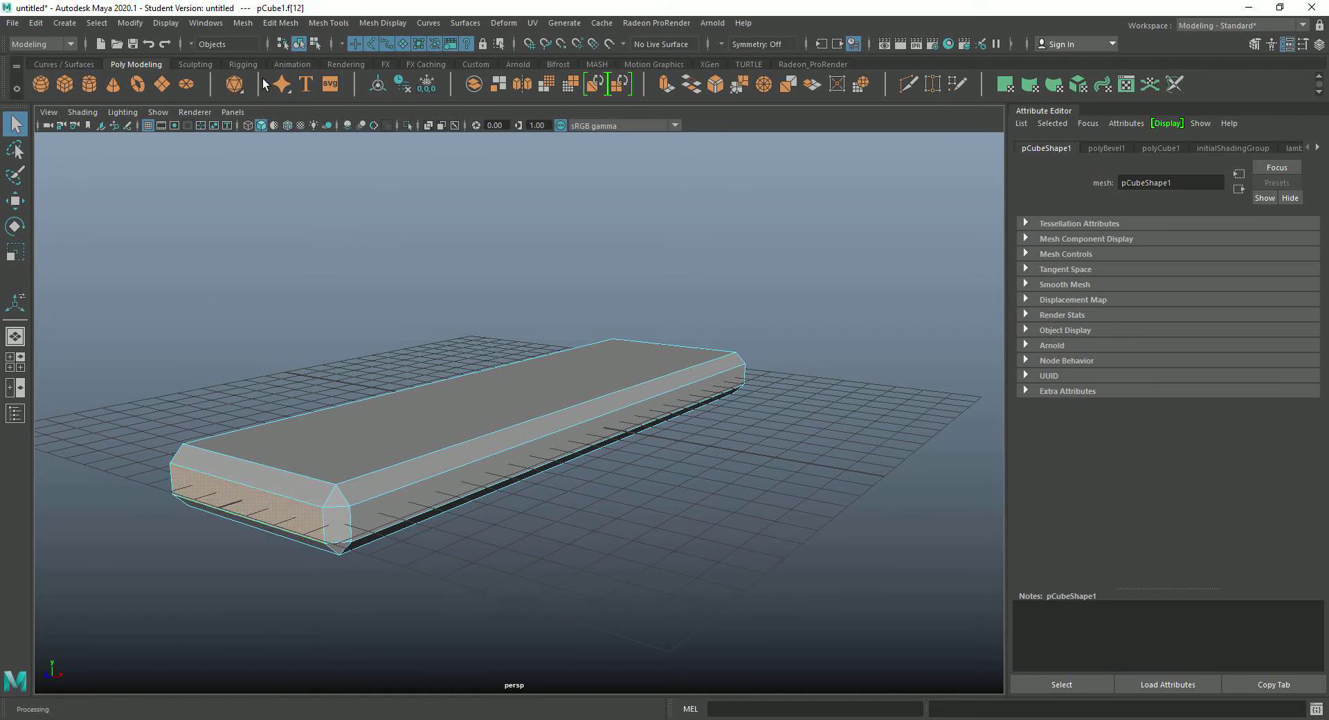
{"action": "left_click", "coordinate": [273, 26]}
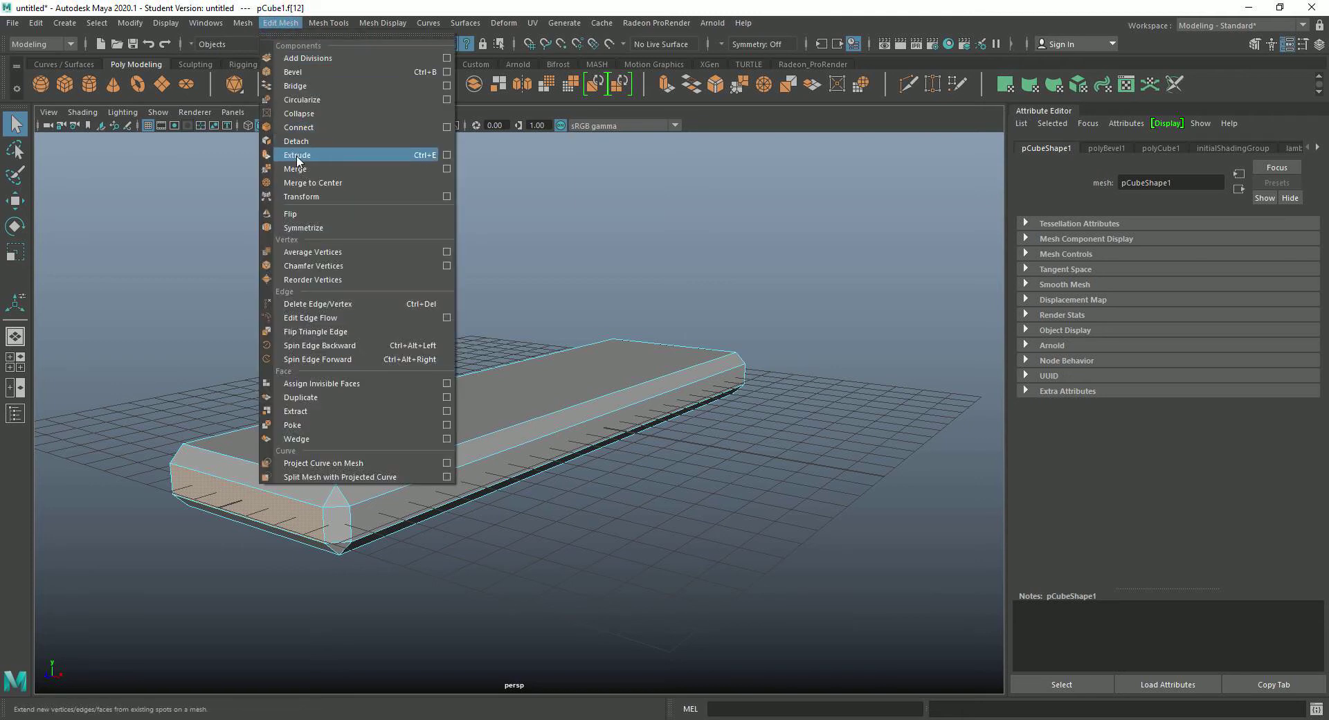
{"action": "left_click", "coordinate": [658, 152]}
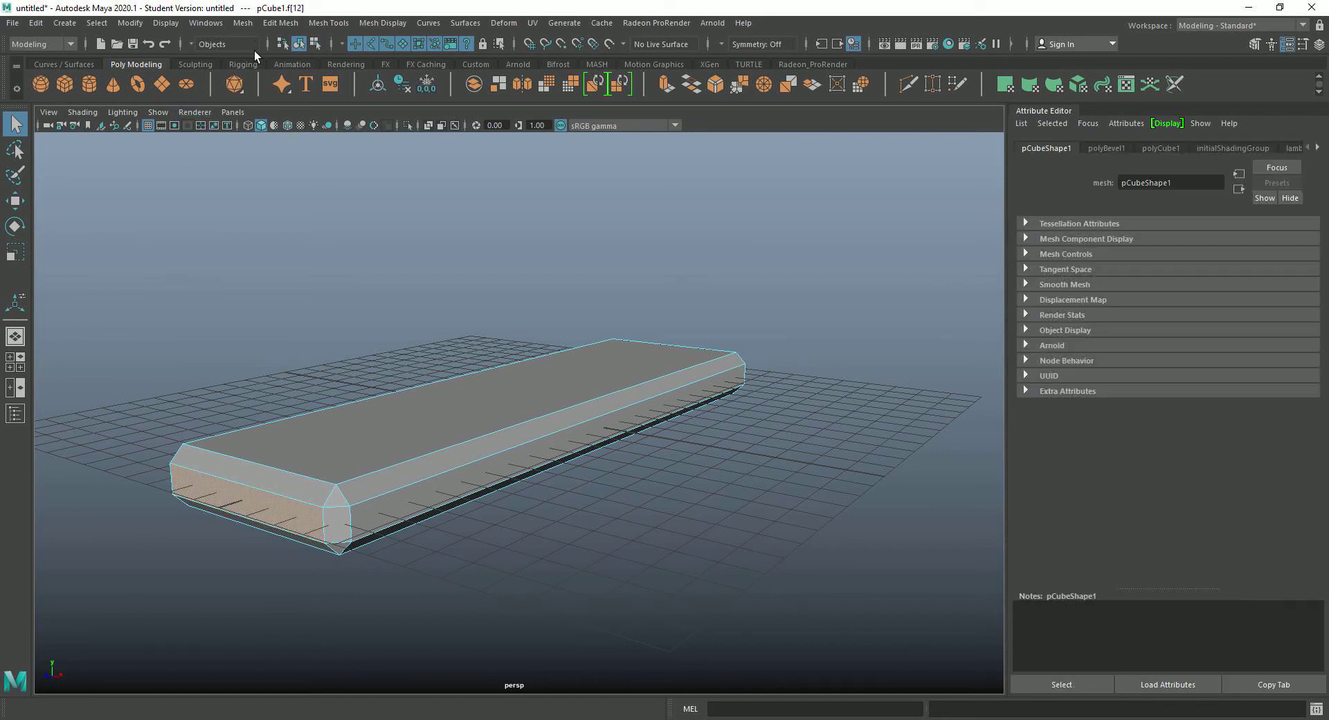
{"action": "left_click", "coordinate": [242, 23]}
{"action": "mouse_move", "coordinate": [296, 23]}
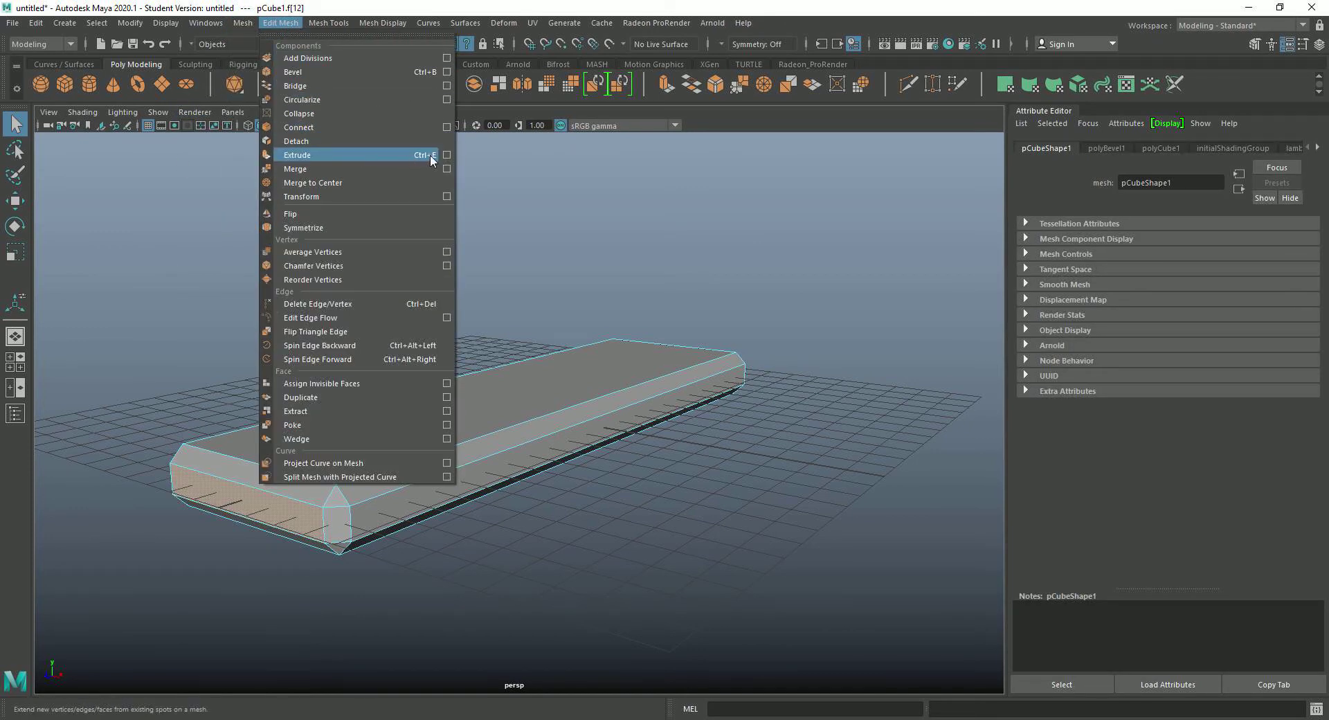
{"action": "left_click", "coordinate": [220, 496]}
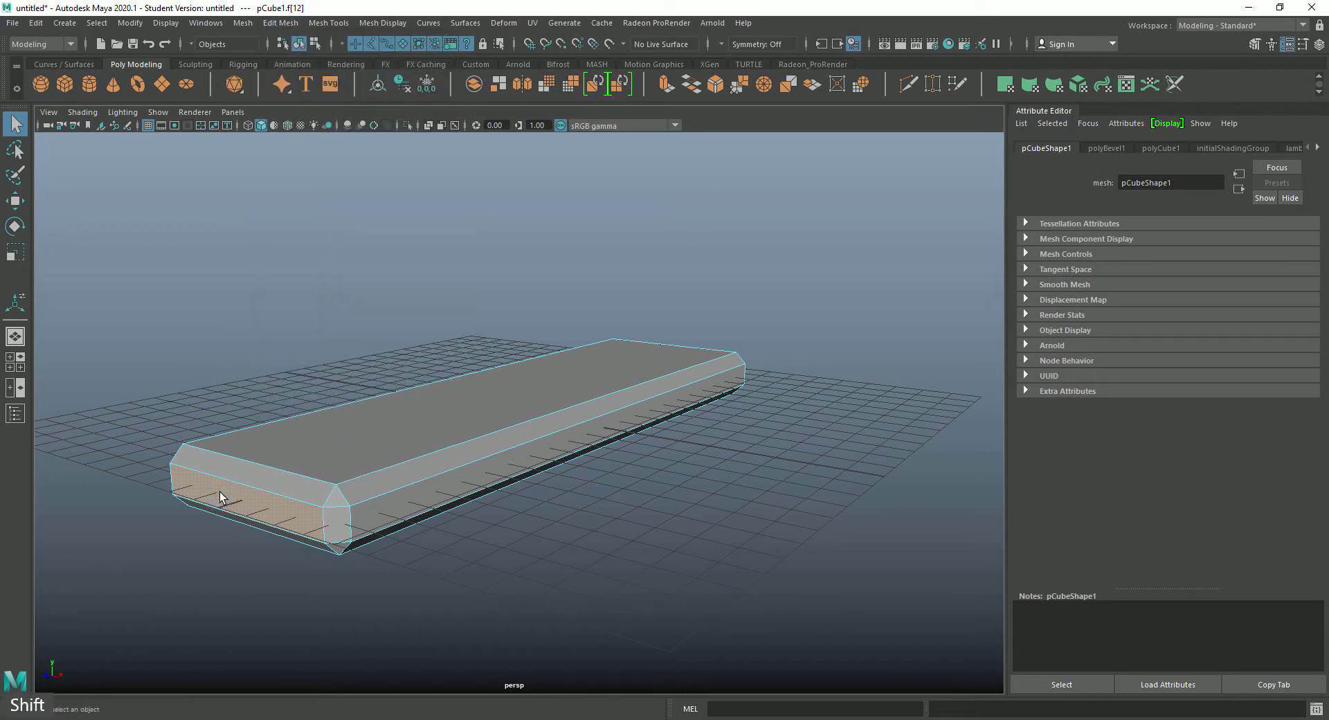
{"action": "right_click", "coordinate": [219, 491], "text": "shift"}
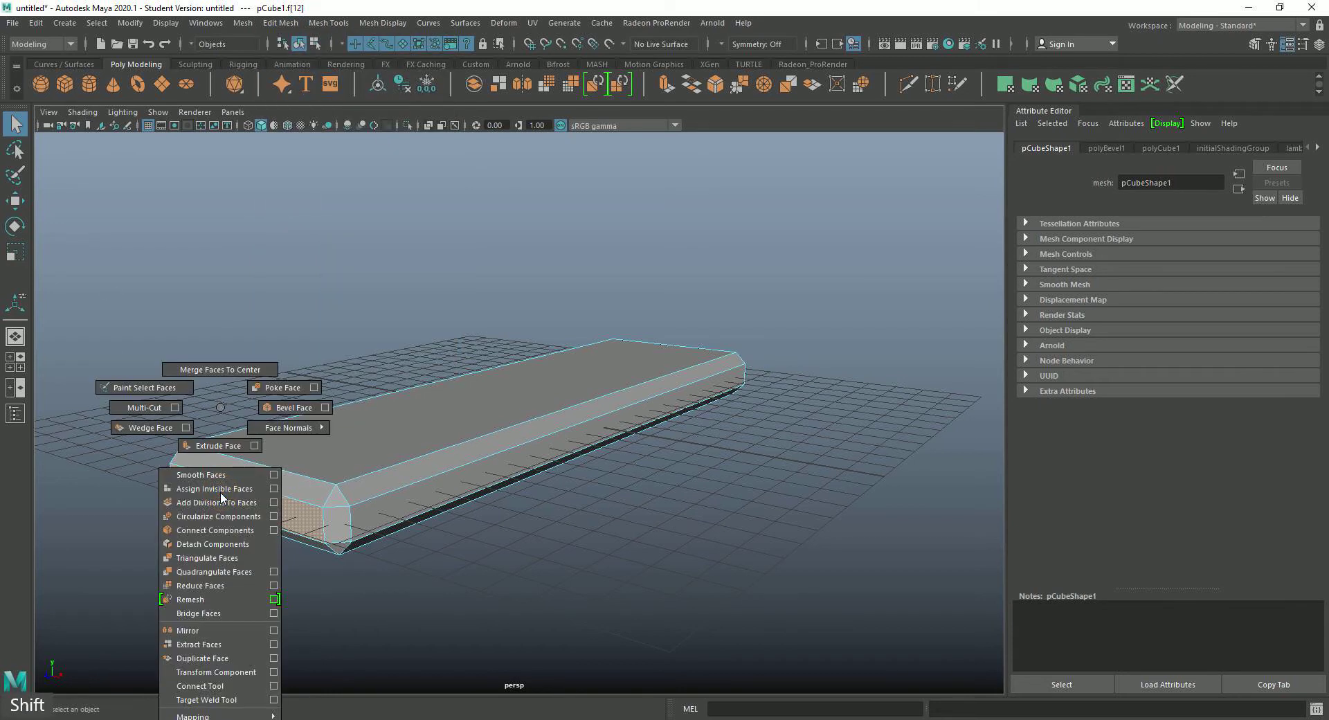
{"action": "left_click", "coordinate": [213, 447]}
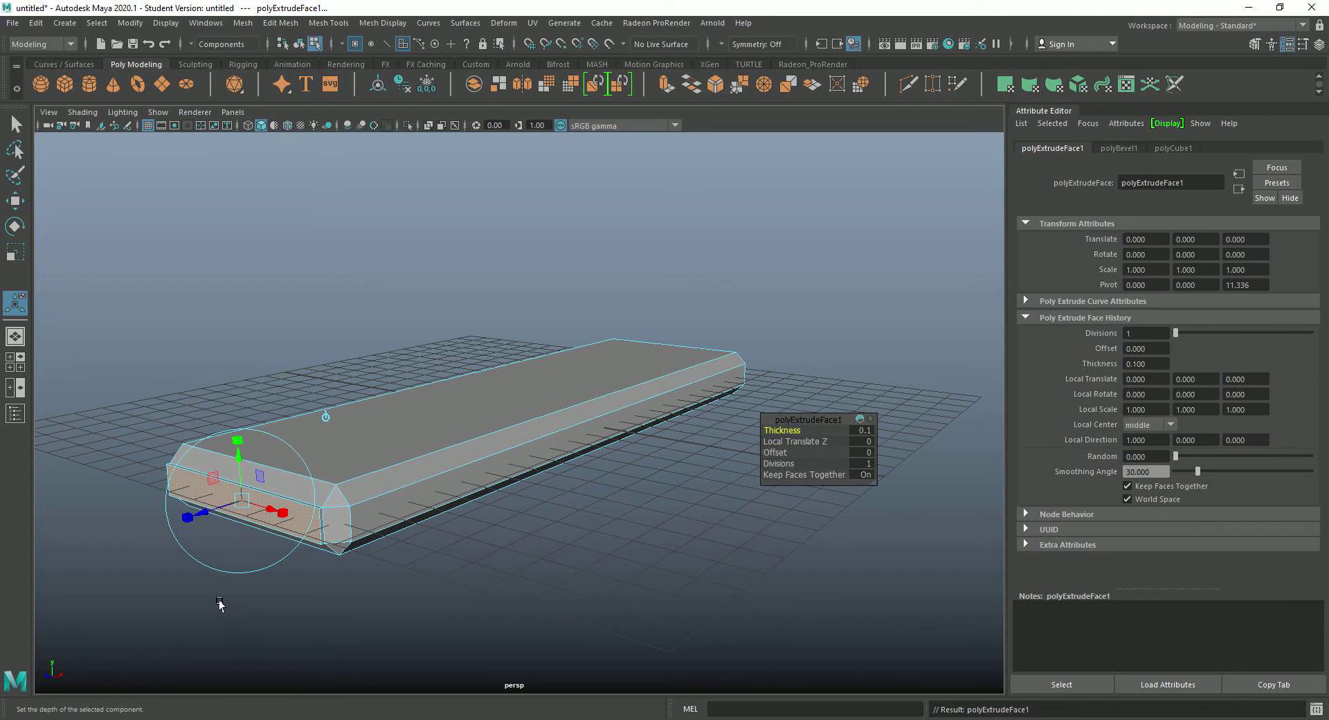
Pull the extruded end face forward to a local Z of about 2.63 and lower it to a local Y of about -1.92
{"action": "scroll", "coordinate": [225, 563], "scroll_direction": "up", "scroll_amount": 2}
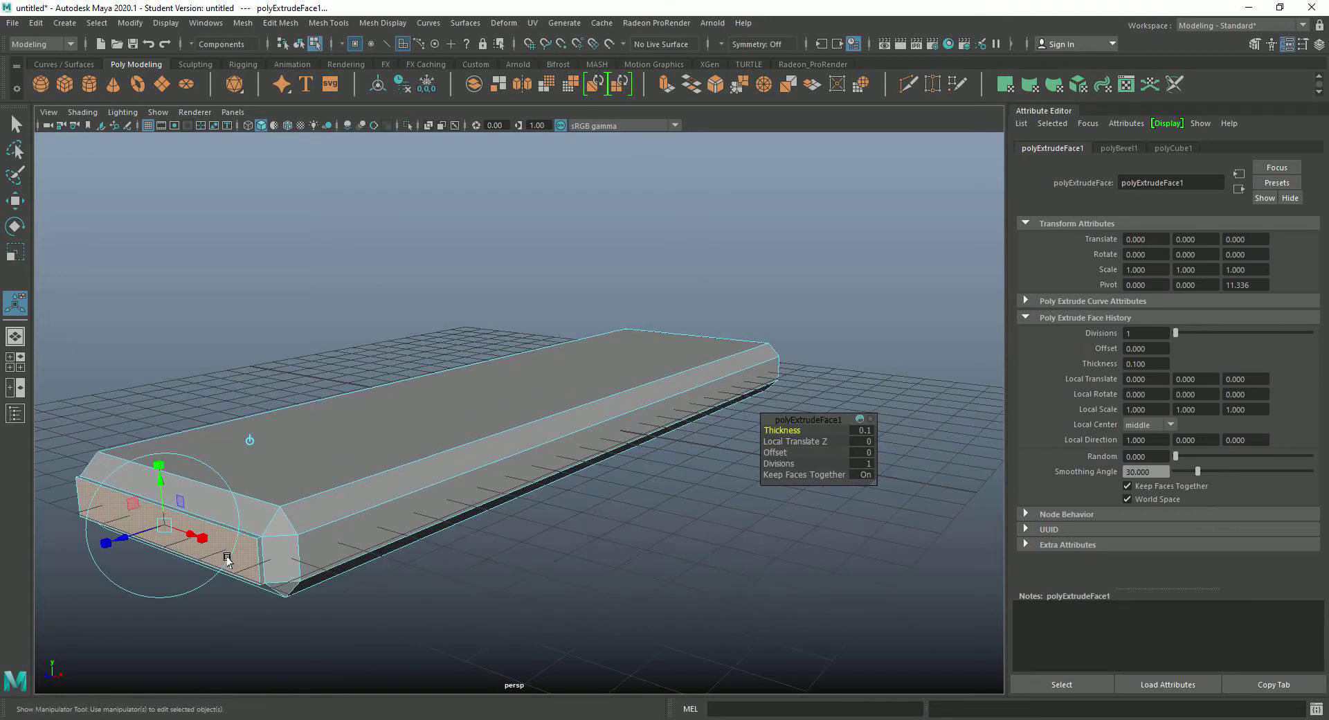
{"action": "scroll", "coordinate": [227, 559], "scroll_direction": "down", "scroll_amount": 1}
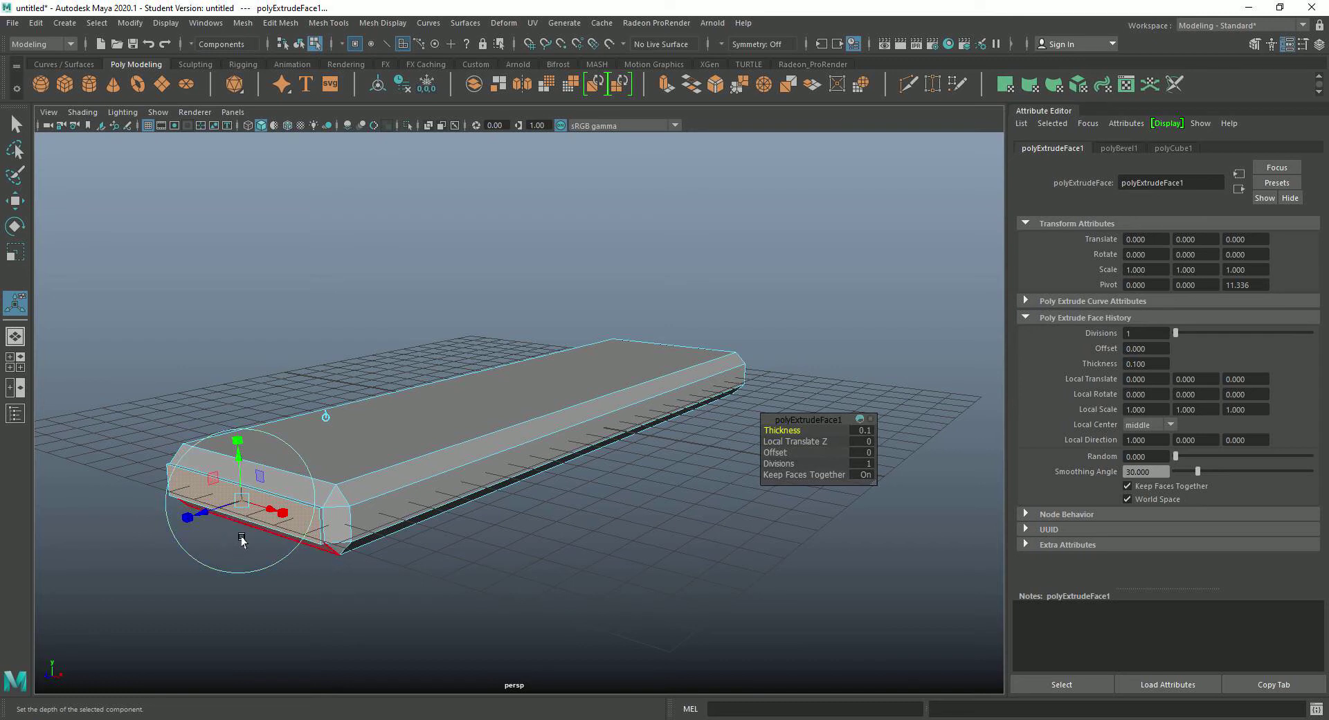
{"action": "left_click_drag", "start_coordinate": [209, 519], "coordinate": [101, 550]}
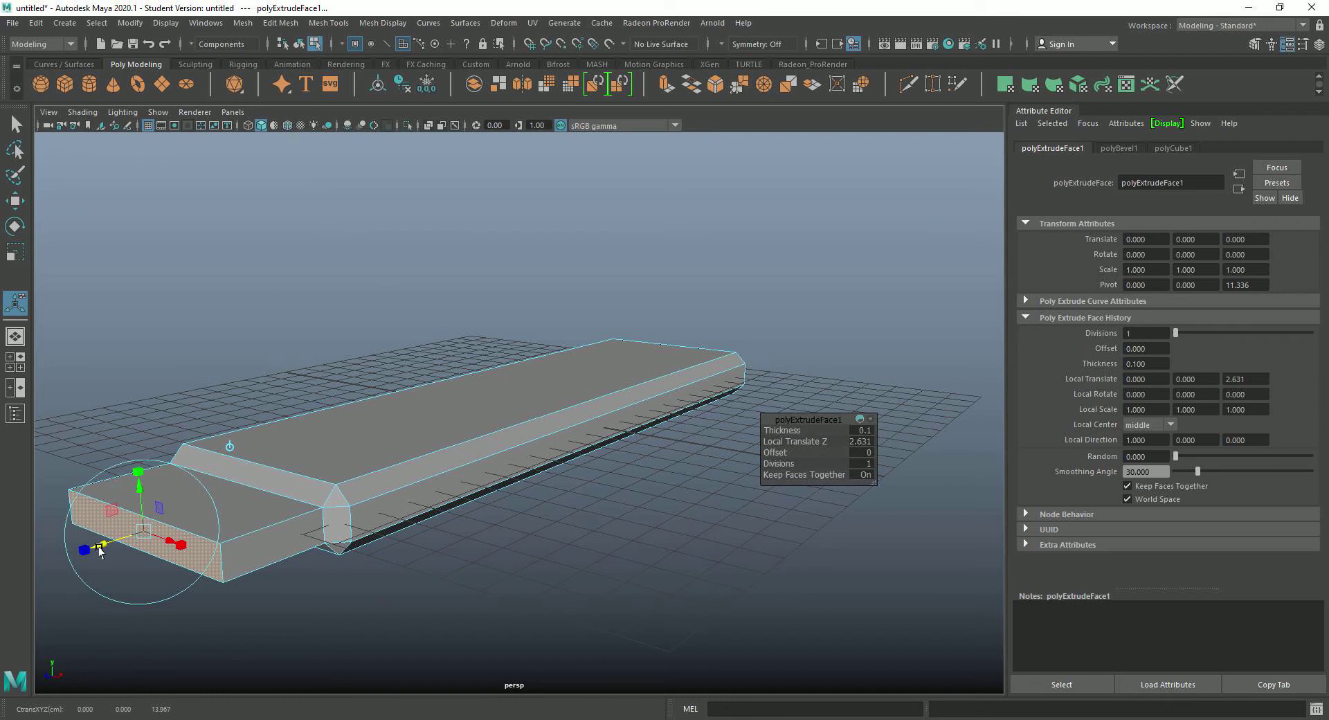
{"action": "left_click_drag", "start_coordinate": [138, 486], "coordinate": [138, 560]}
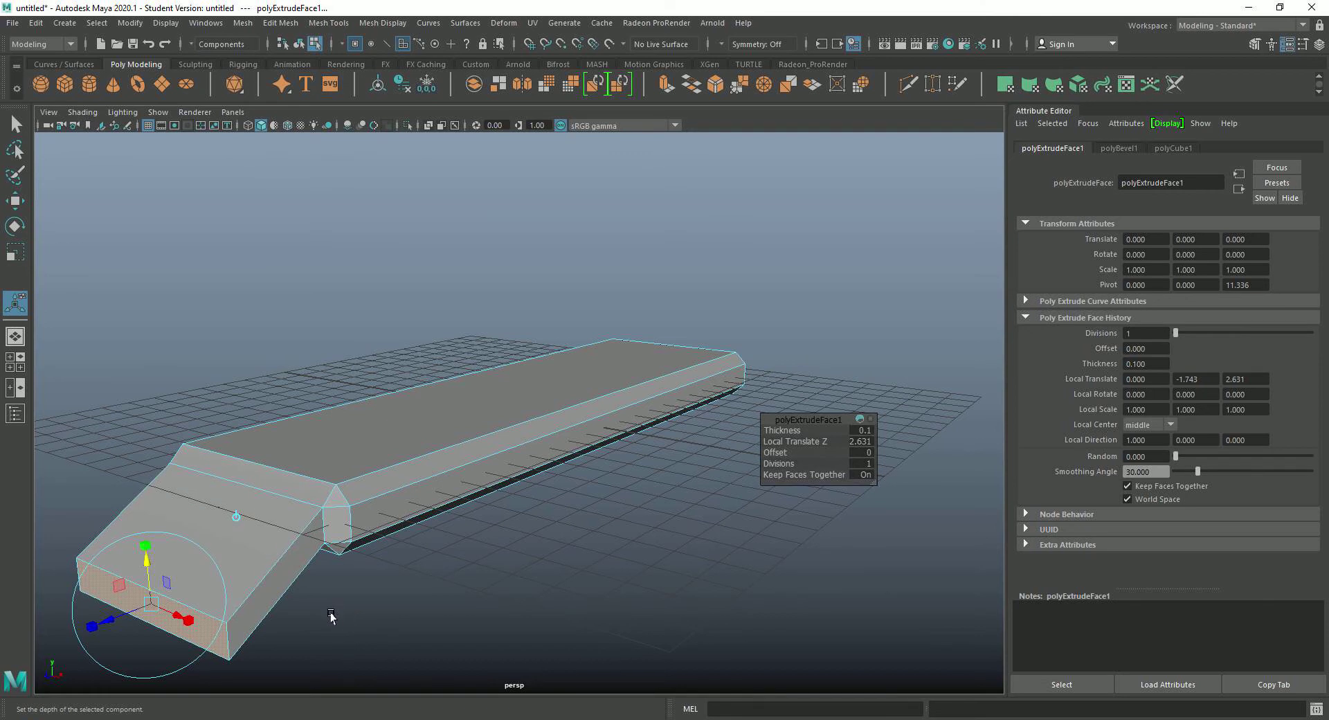
{"action": "mouse_move", "coordinate": [331, 616]}
{"action": "left_mouse_down", "text": "alt"}
{"action": "mouse_move", "coordinate": [317, 622]}
{"action": "mouse_move", "coordinate": [353, 611]}
{"action": "left_mouse_up", "text": "alt"}
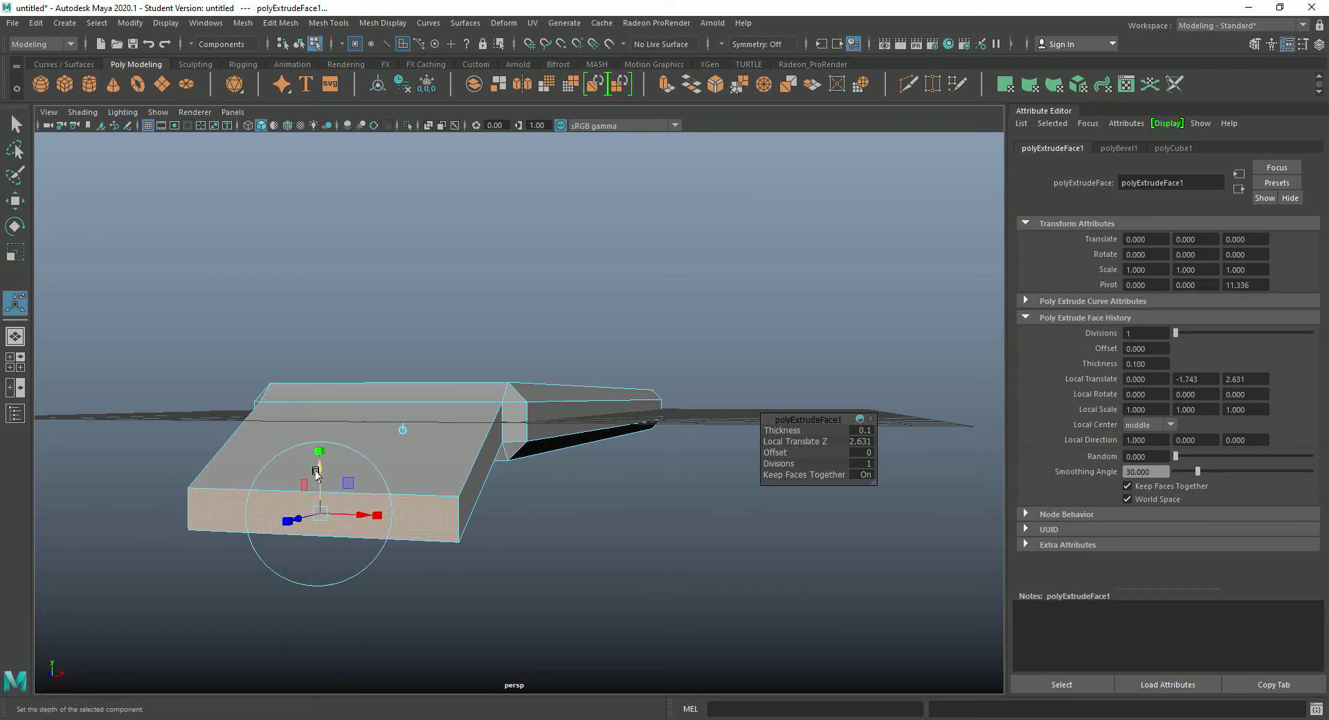
{"action": "left_click_drag", "start_coordinate": [317, 473], "coordinate": [315, 482]}
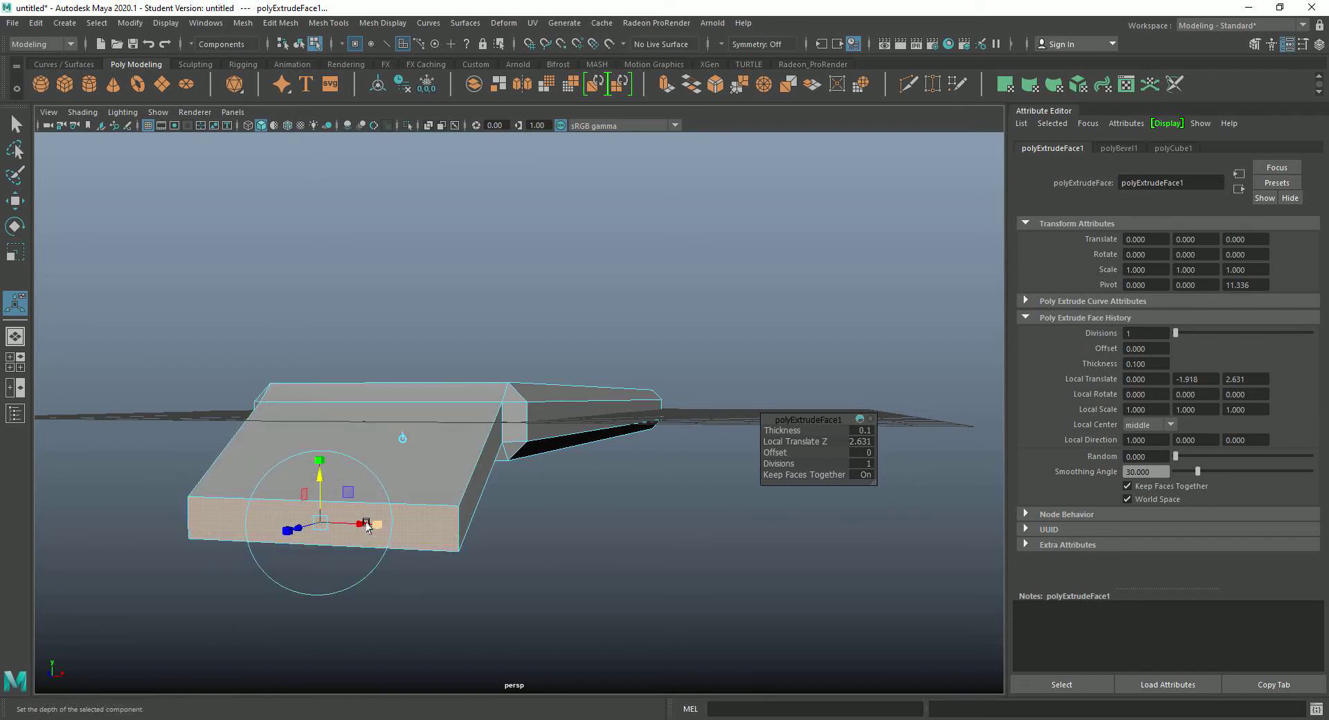
Shrink the extruded end face to a local scale of about 0.55 in both width and height
{"action": "left_click_drag", "start_coordinate": [367, 524], "coordinate": [354, 527]}
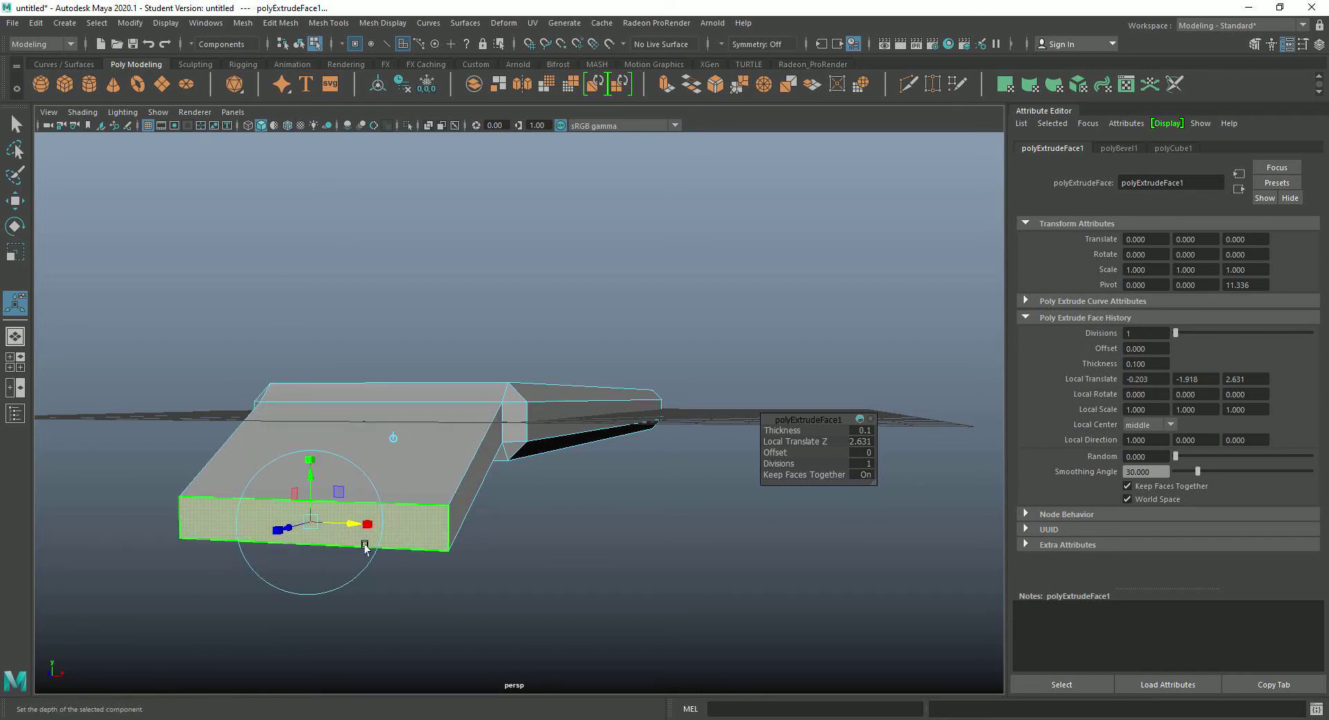
{"action": "key", "text": "ctrl+z"}
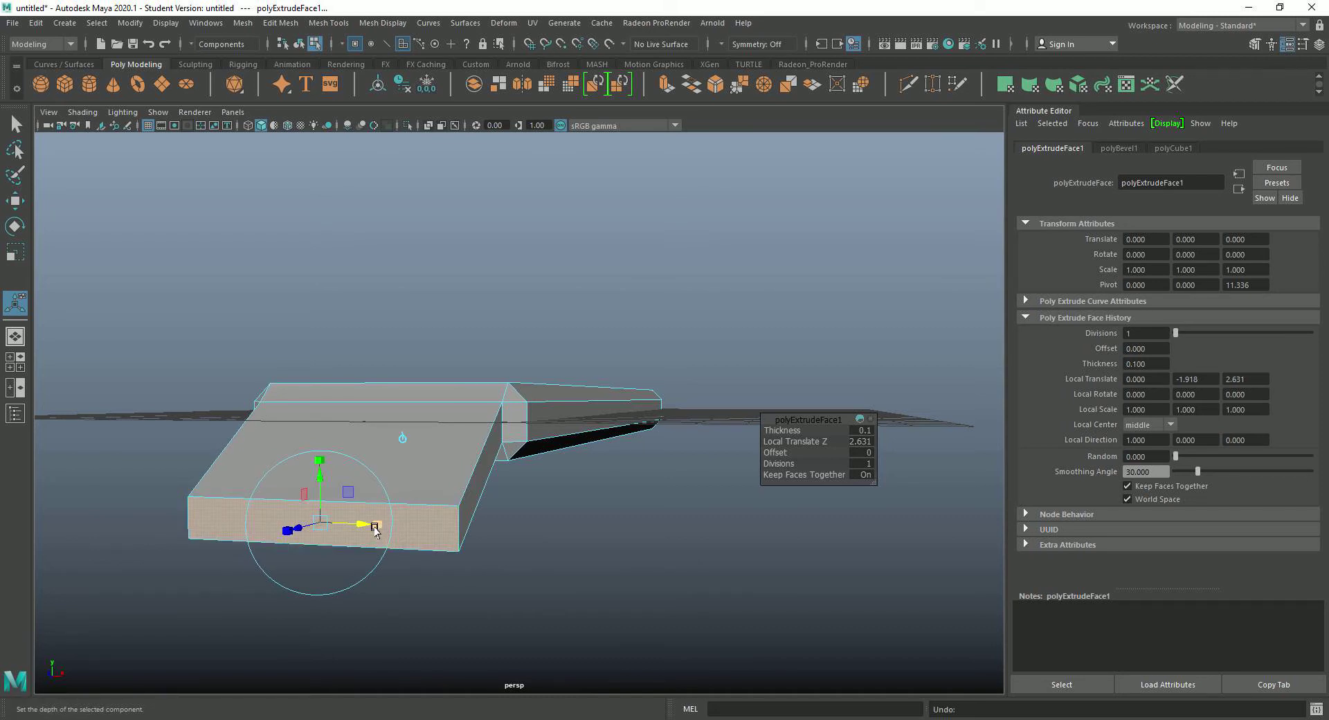
{"action": "left_click", "coordinate": [375, 527]}
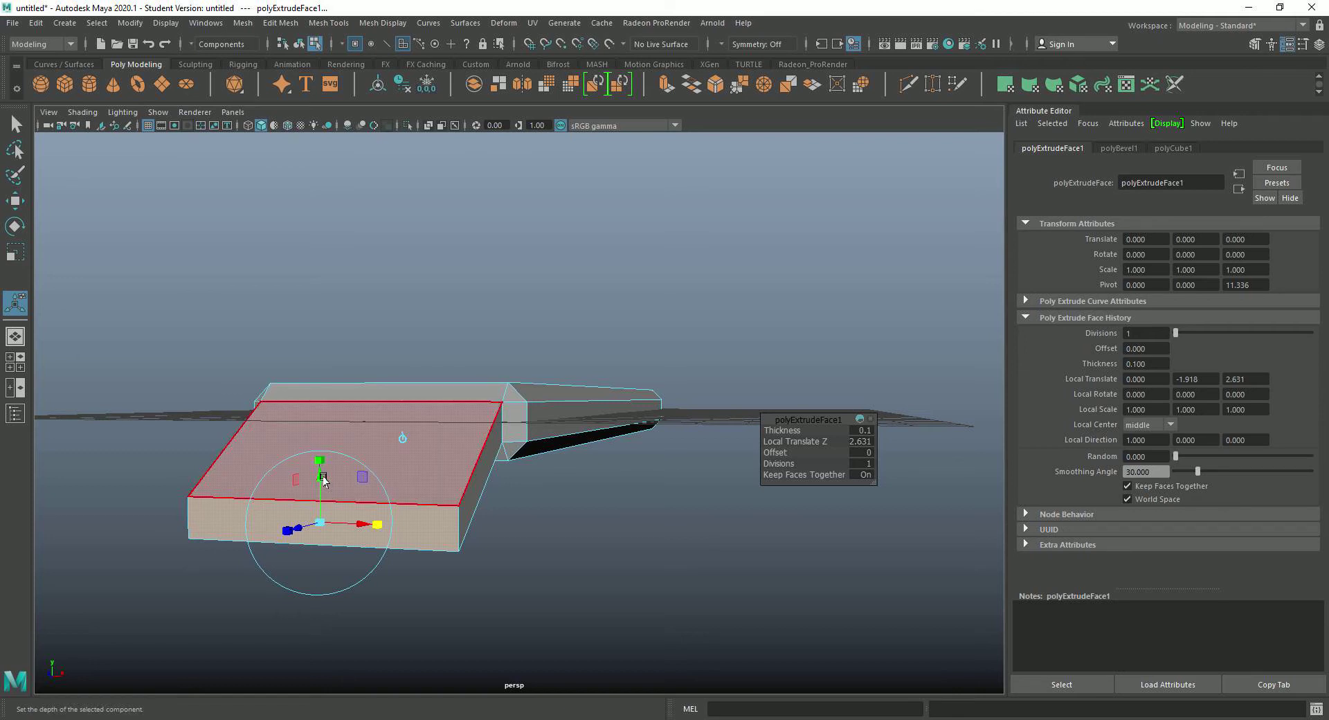
{"action": "left_click_drag", "start_coordinate": [366, 530], "coordinate": [355, 526]}
{"action": "left_click_drag", "start_coordinate": [317, 461], "coordinate": [316, 490]}
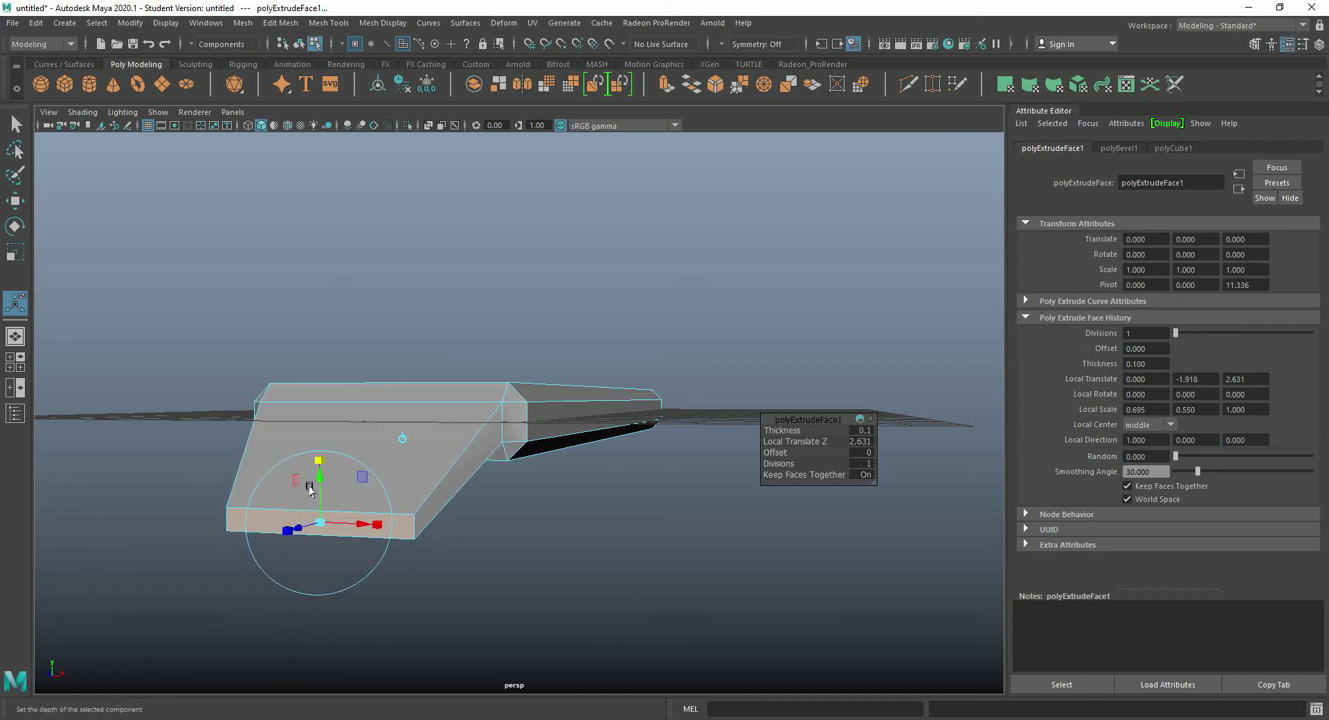
{"action": "left_click_drag", "start_coordinate": [362, 529], "coordinate": [358, 527]}
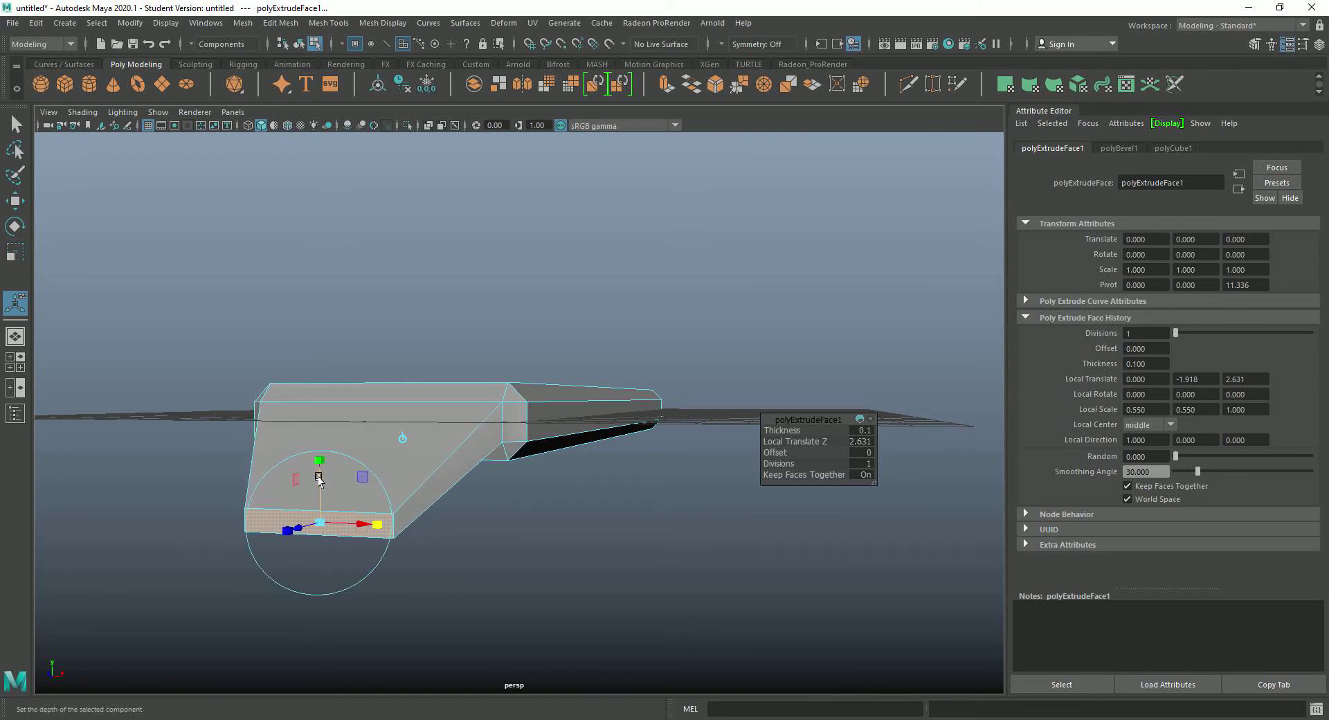
Lower the nose's end face to a local Y of about -2.47, pull it further forward and deselect it
{"action": "left_click_drag", "start_coordinate": [318, 476], "coordinate": [311, 504]}
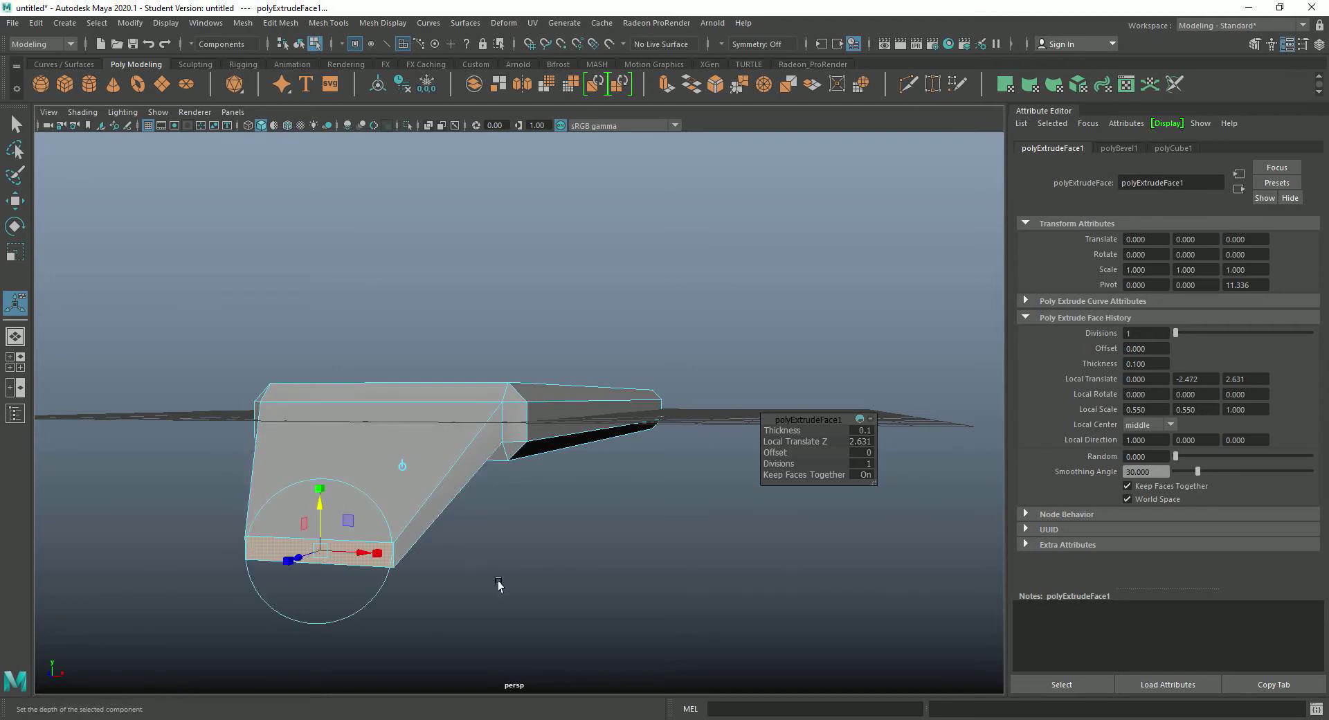
{"action": "mouse_move", "coordinate": [498, 581]}
{"action": "left_mouse_down", "text": "alt"}
{"action": "mouse_move", "coordinate": [445, 575]}
{"action": "mouse_move", "coordinate": [484, 581]}
{"action": "left_mouse_up", "text": "alt"}
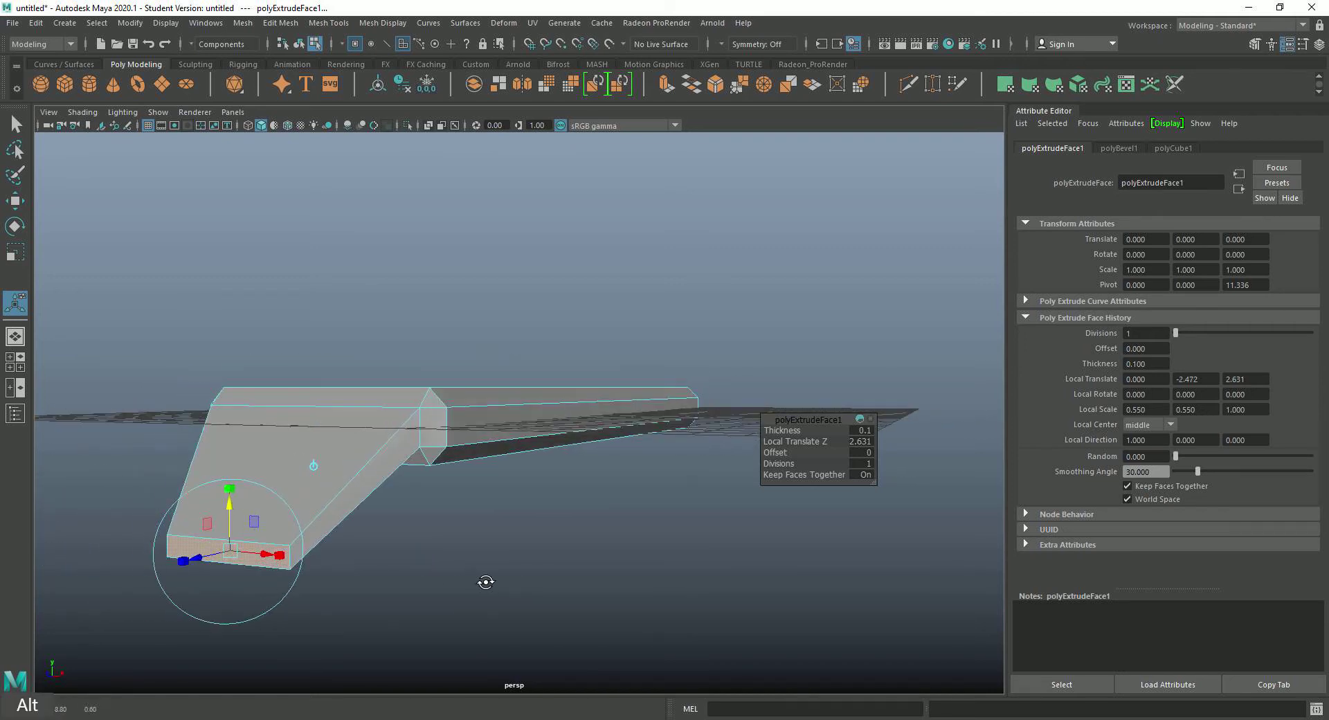
{"action": "left_click_drag", "start_coordinate": [196, 558], "coordinate": [118, 593]}
{"action": "mouse_move", "coordinate": [419, 579]}
{"action": "left_mouse_down", "text": "alt"}
{"action": "mouse_move", "coordinate": [392, 578]}
{"action": "mouse_move", "coordinate": [489, 574]}
{"action": "mouse_move", "coordinate": [439, 577]}
{"action": "left_mouse_up", "text": "alt"}
{"action": "left_click", "coordinate": [405, 299]}
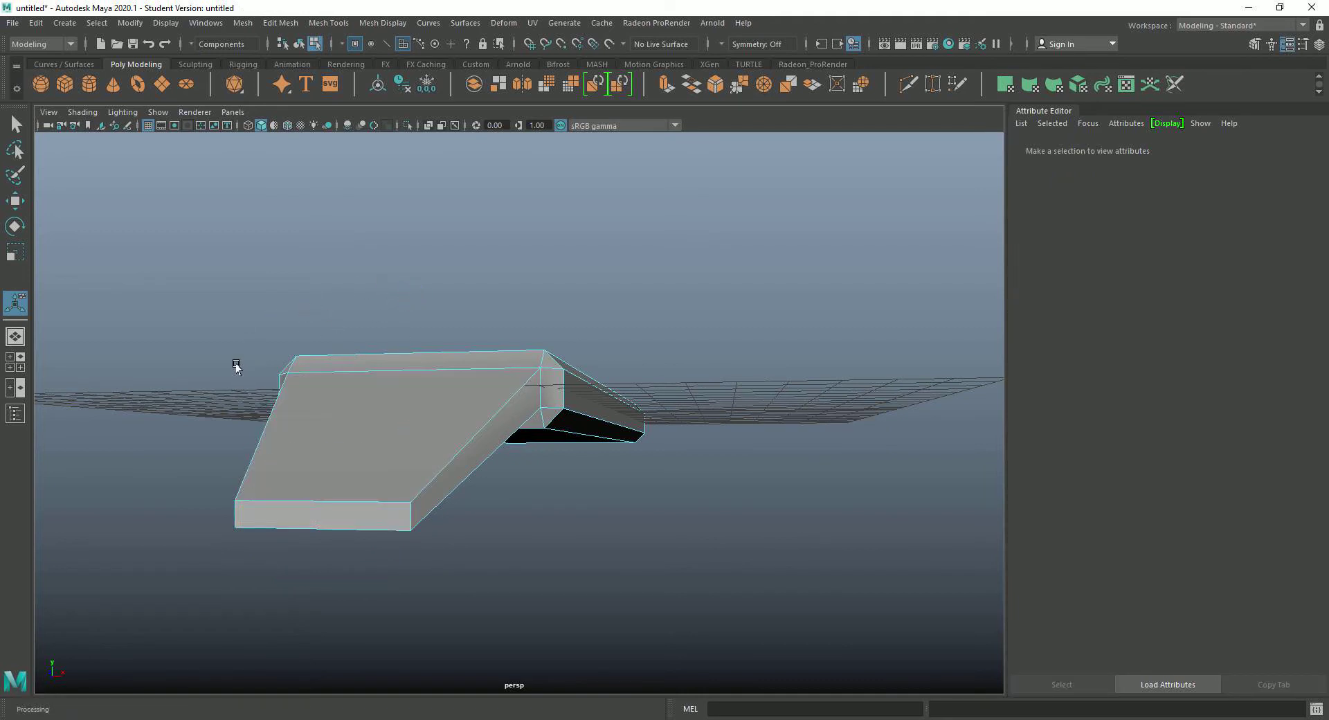
{"action": "left_click", "coordinate": [312, 520]}
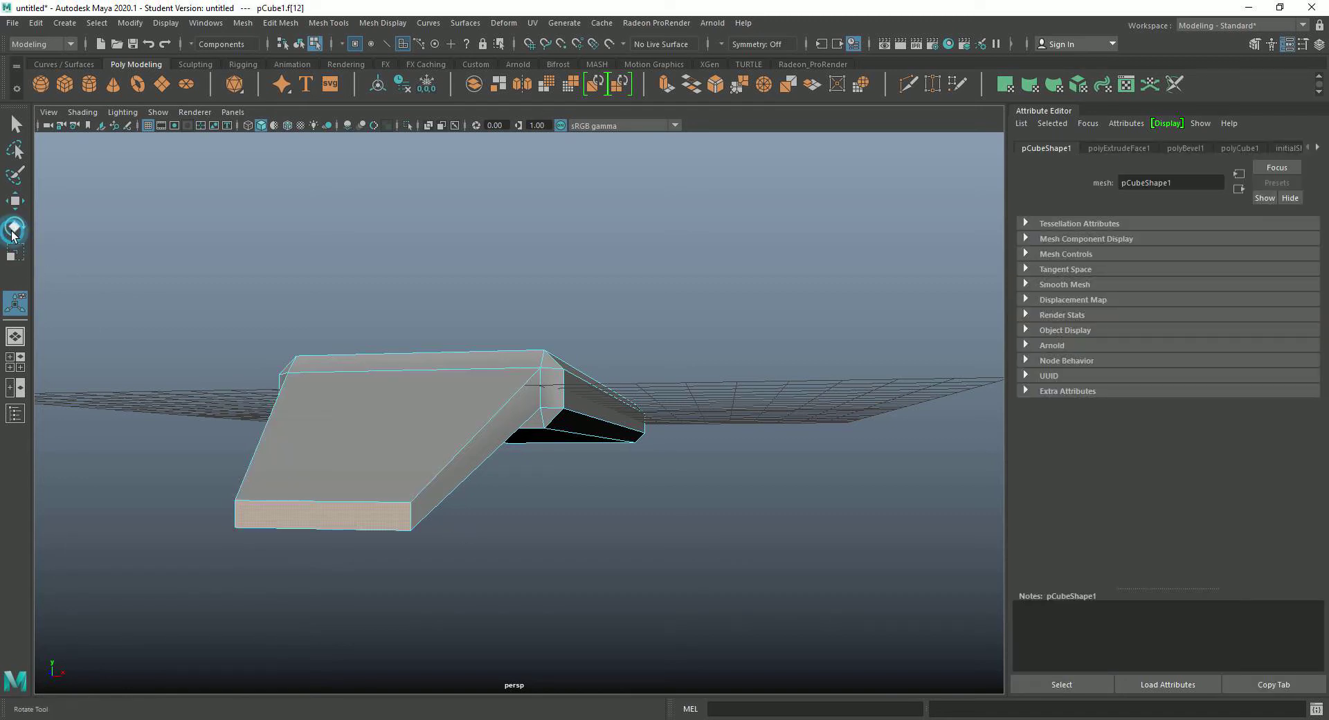
{"action": "left_click", "coordinate": [12, 234]}
{"action": "left_click", "coordinate": [16, 253]}
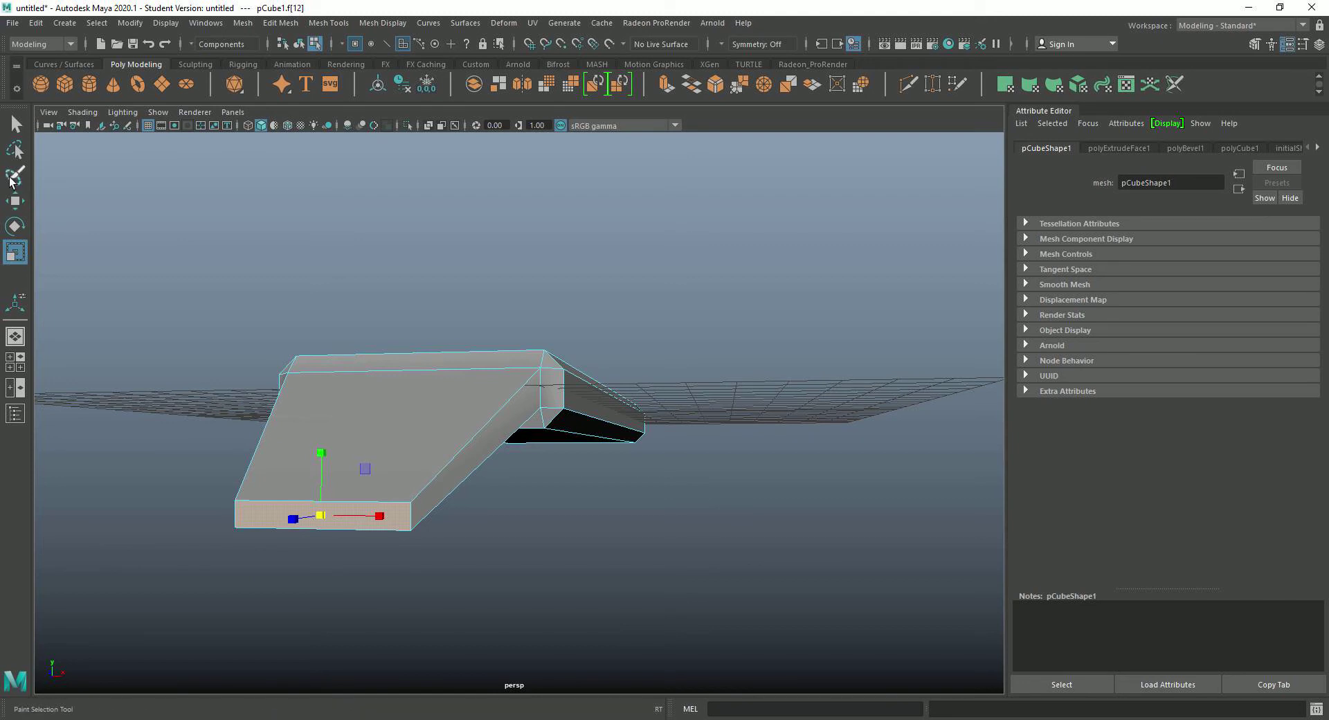
{"action": "left_click", "coordinate": [12, 177]}
{"action": "left_click", "coordinate": [15, 201]}
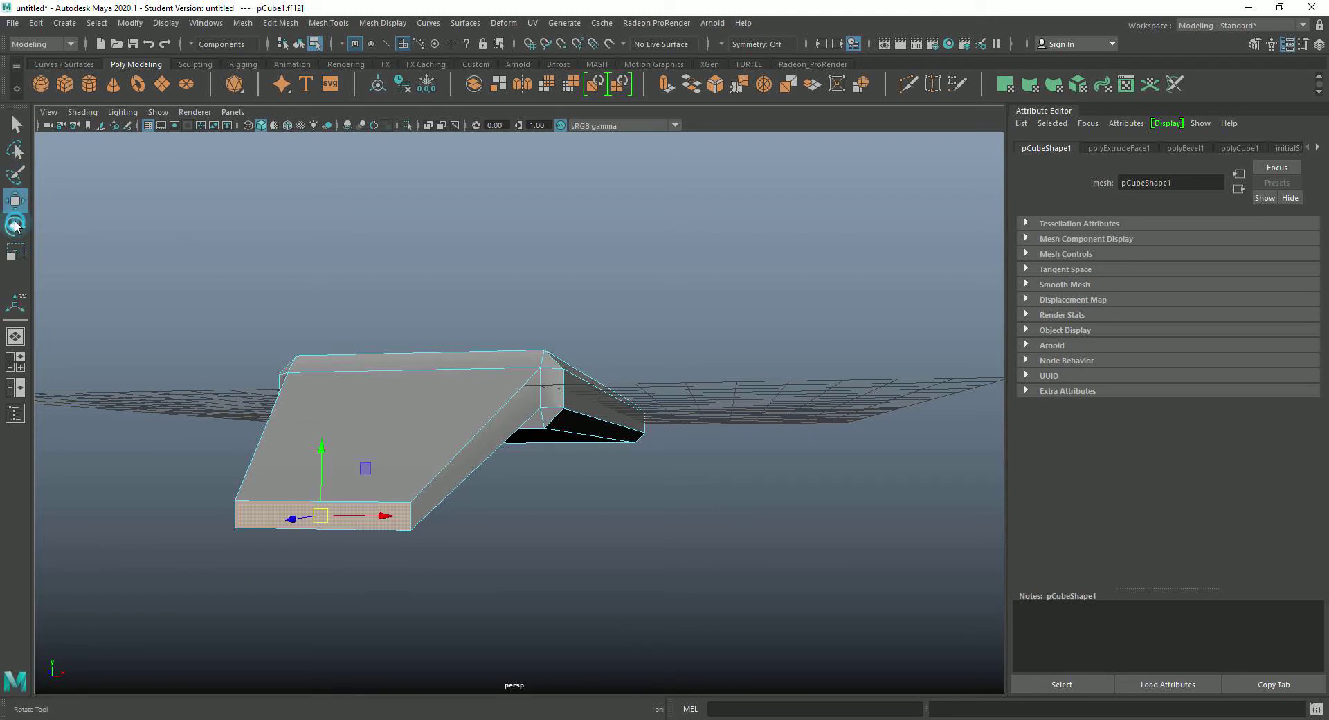
{"action": "left_click", "coordinate": [15, 225]}
{"action": "left_click", "coordinate": [15, 252]}
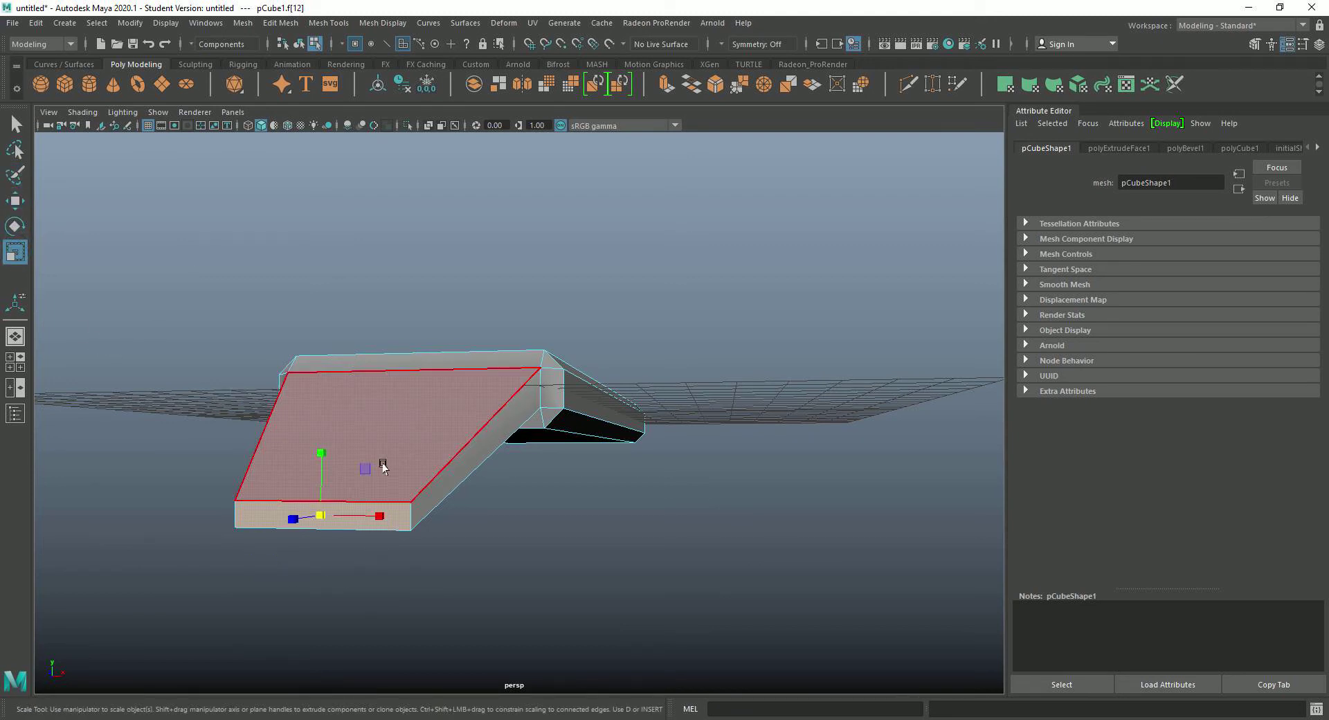
{"action": "left_click", "coordinate": [176, 548]}
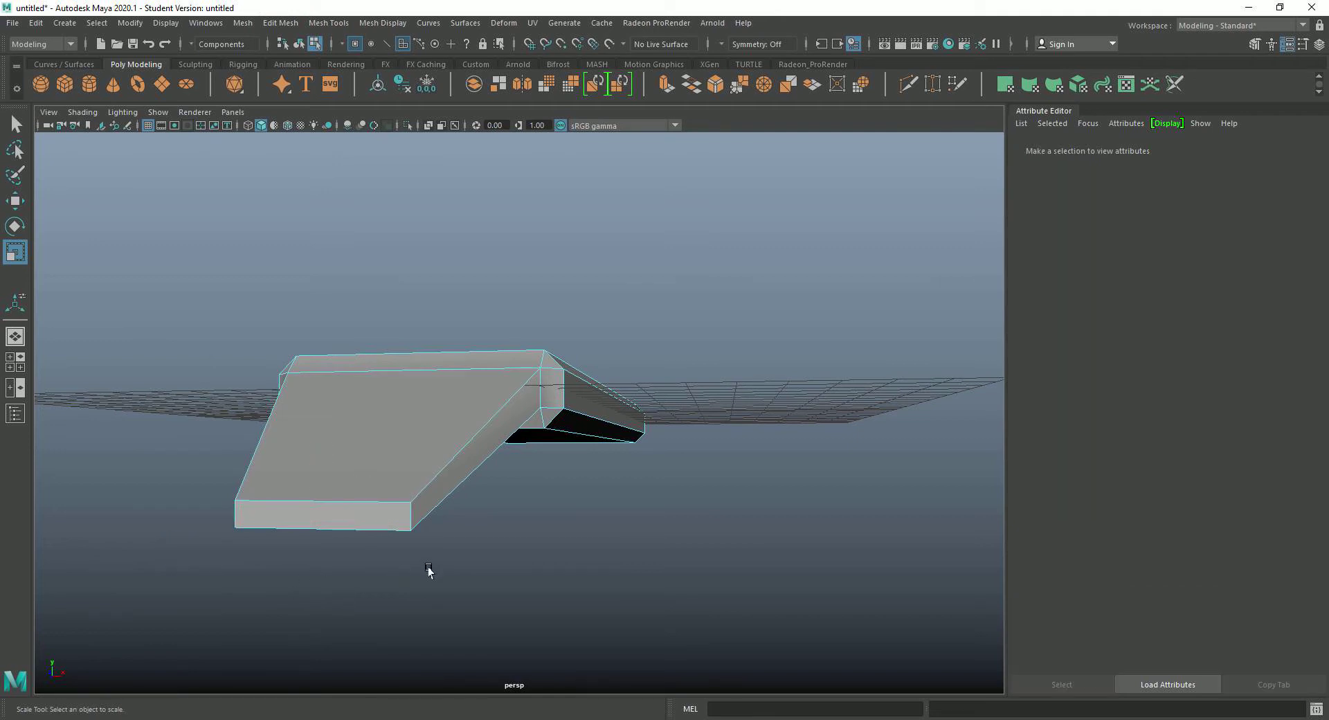
Extrude one long side face of the slab with a thickness of 0.1 and pull it outward about 1.47
{"action": "left_click_drag", "start_coordinate": [469, 554], "coordinate": [398, 576], "text": "alt"}
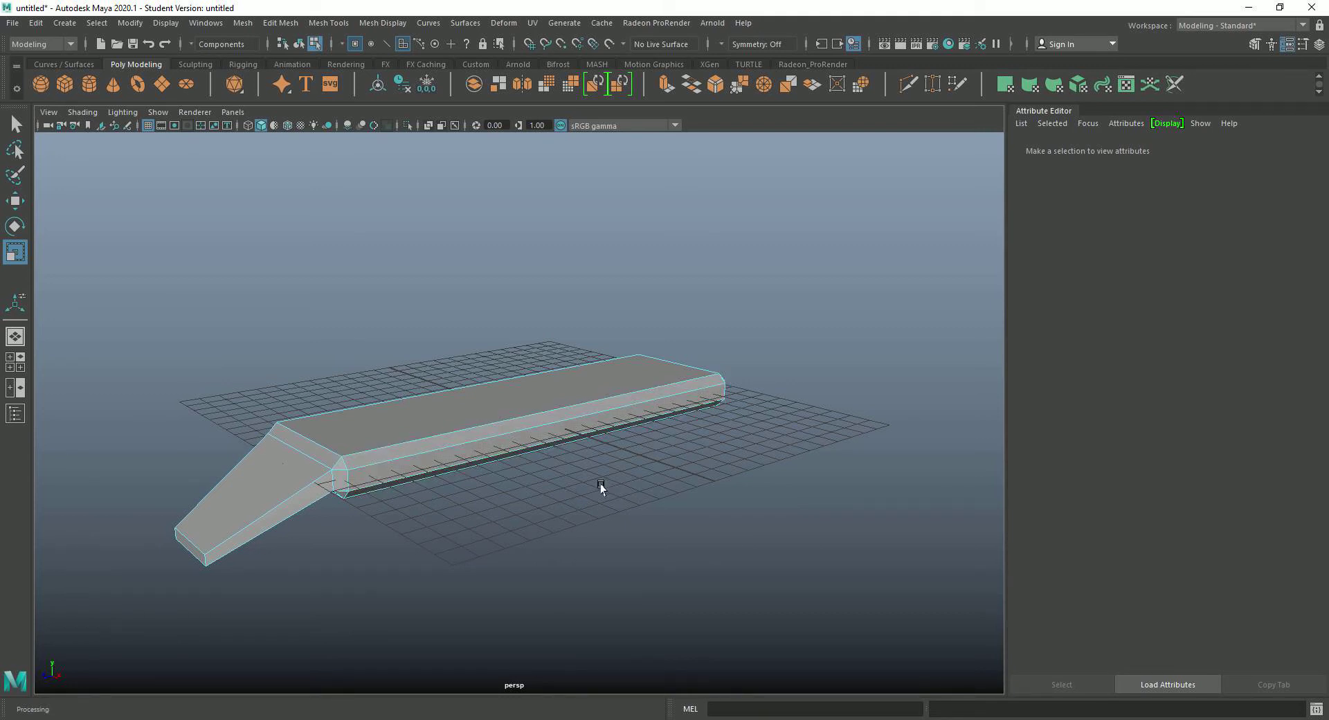
{"action": "left_click", "coordinate": [437, 458]}
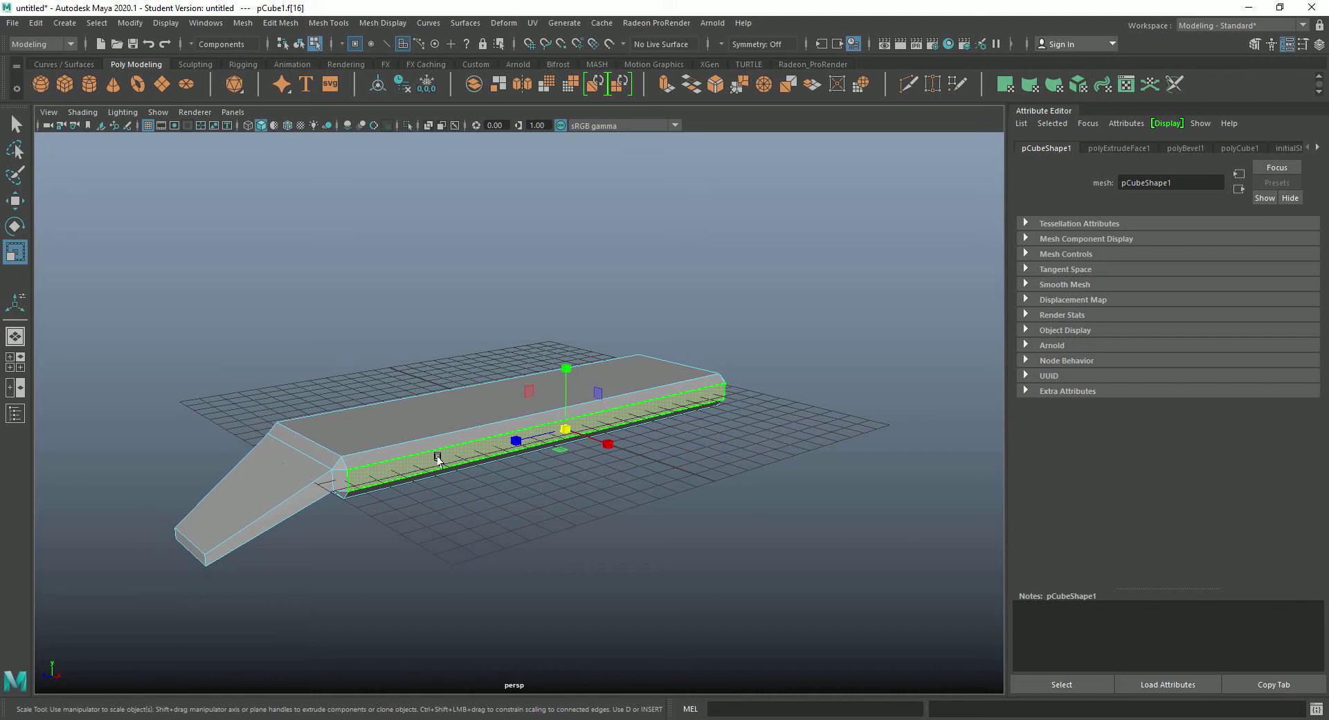
{"action": "key", "text": "ctrl+e"}
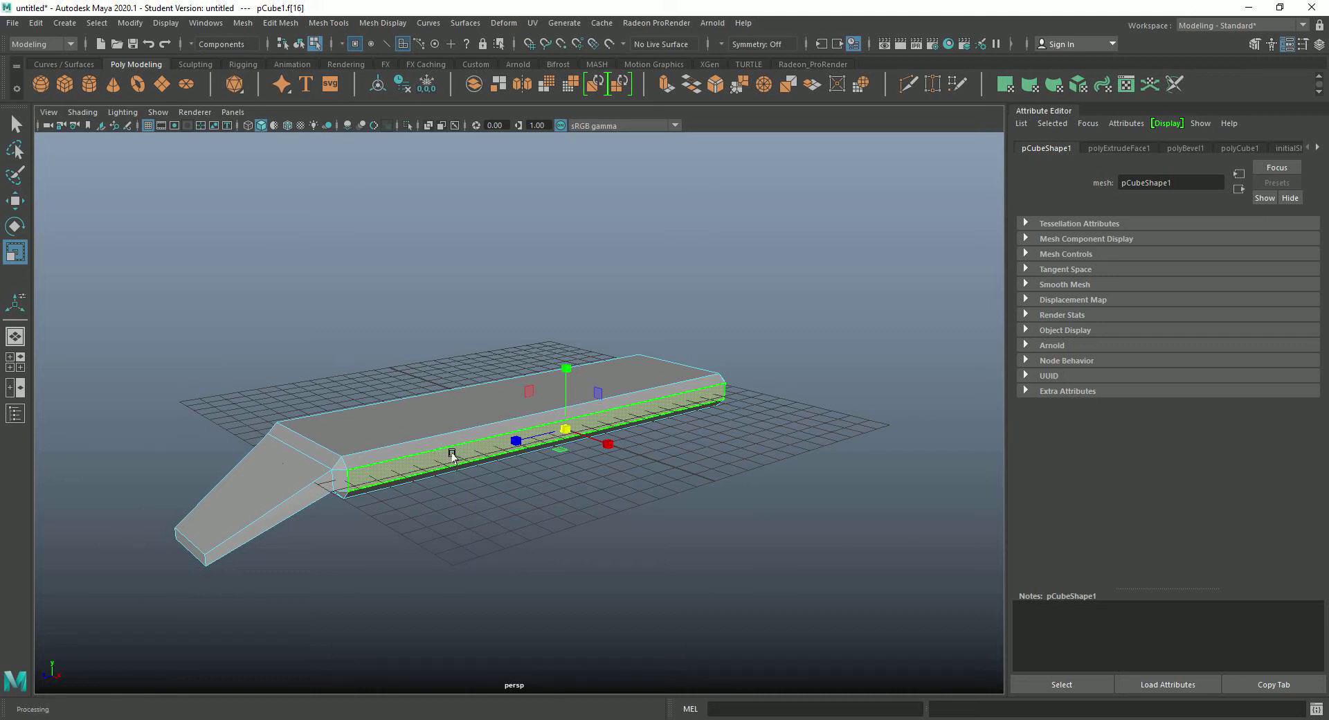
{"action": "key", "text": "shift"}
{"action": "right_click_drag", "start_coordinate": [447, 456], "coordinate": [437, 446], "text": "shift"}
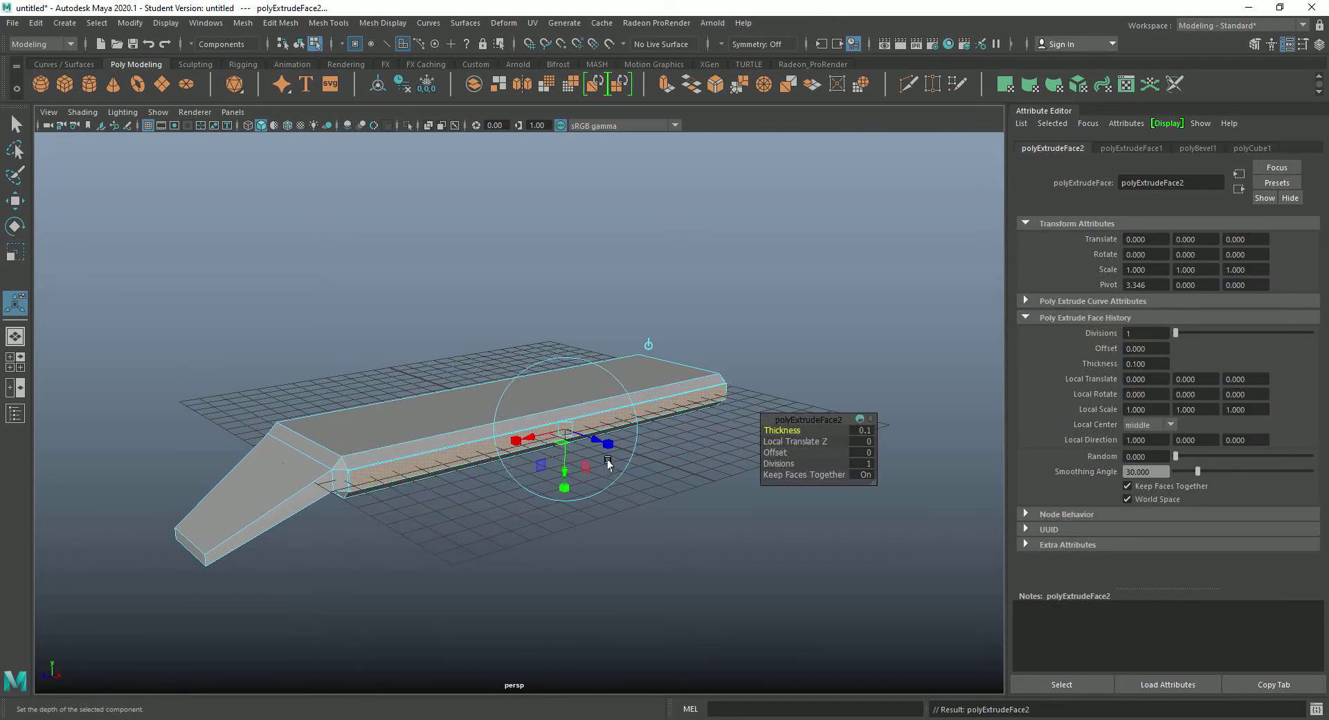
{"action": "mouse_move", "coordinate": [593, 444]}
{"action": "left_mouse_down"}
{"action": "mouse_move", "coordinate": [635, 460]}
{"action": "mouse_move", "coordinate": [616, 454]}
{"action": "left_mouse_up"}
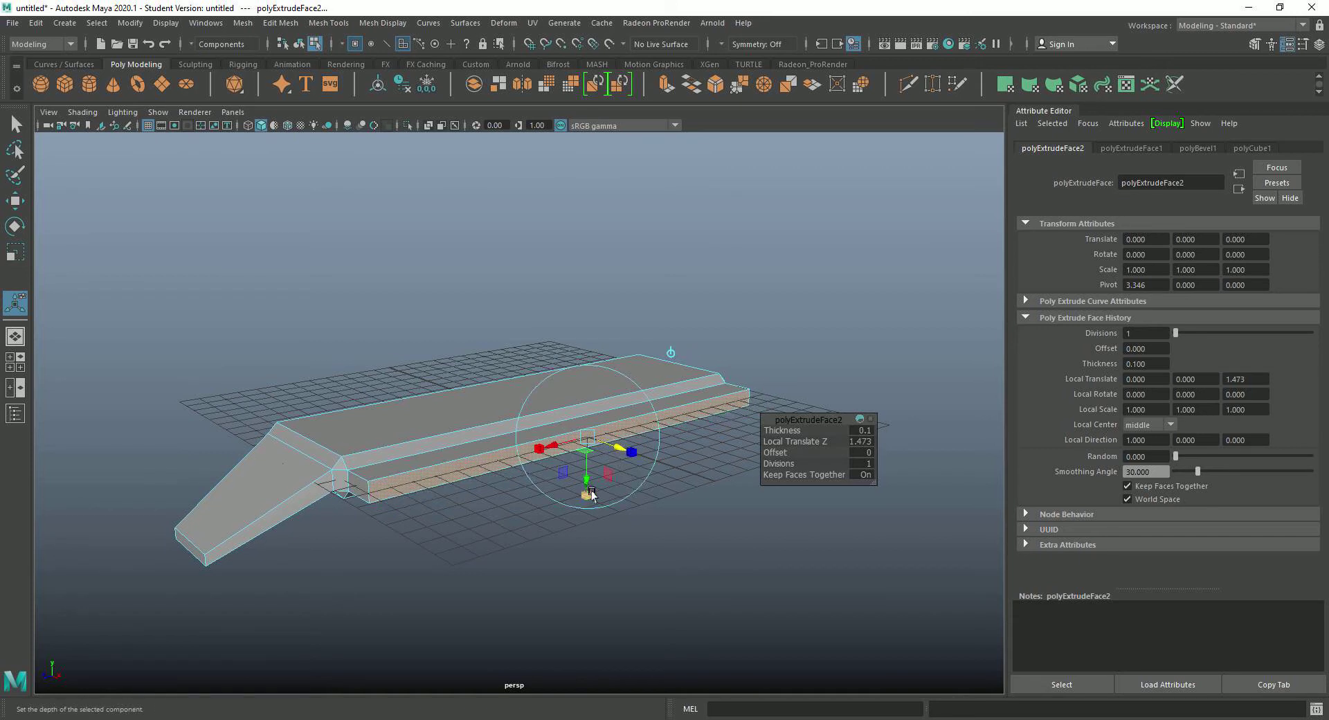
Scale the extruded side face's height to about 2.92 and clear the selection
{"action": "left_click", "coordinate": [585, 496]}
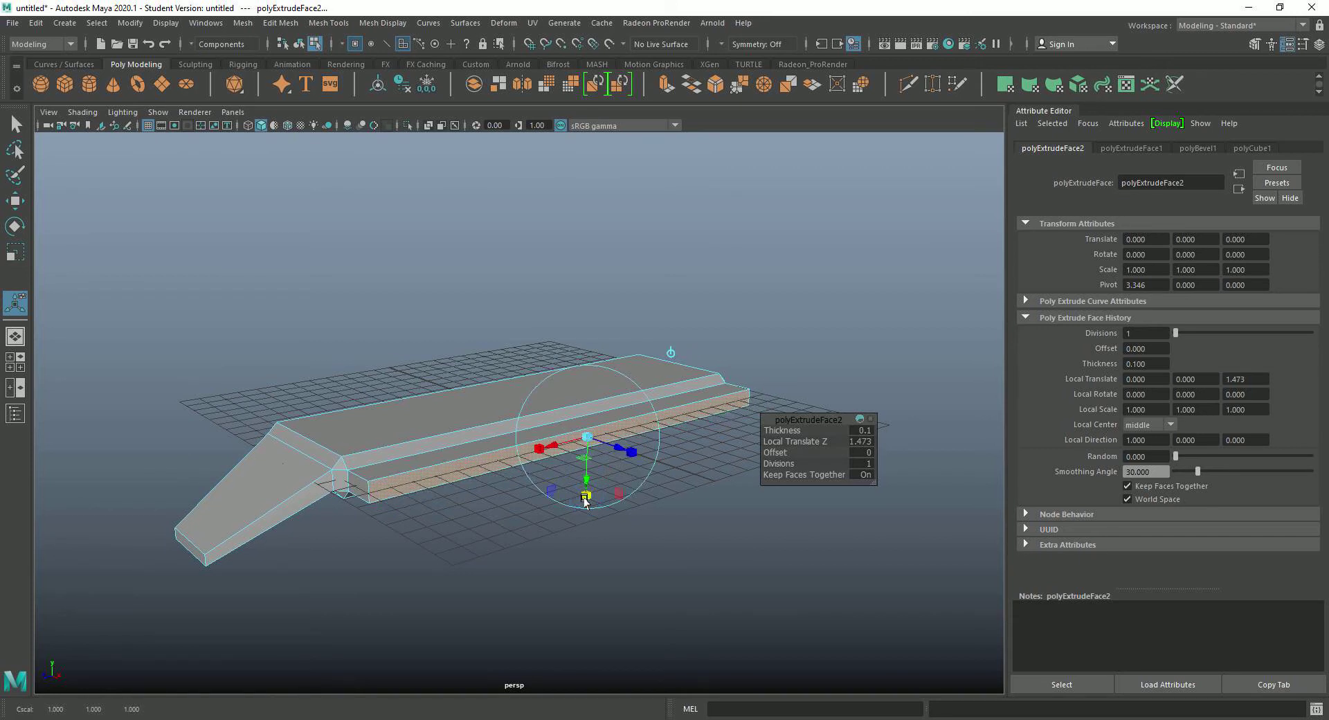
{"action": "left_click_drag", "start_coordinate": [586, 496], "coordinate": [579, 603]}
{"action": "left_click", "coordinate": [553, 583]}
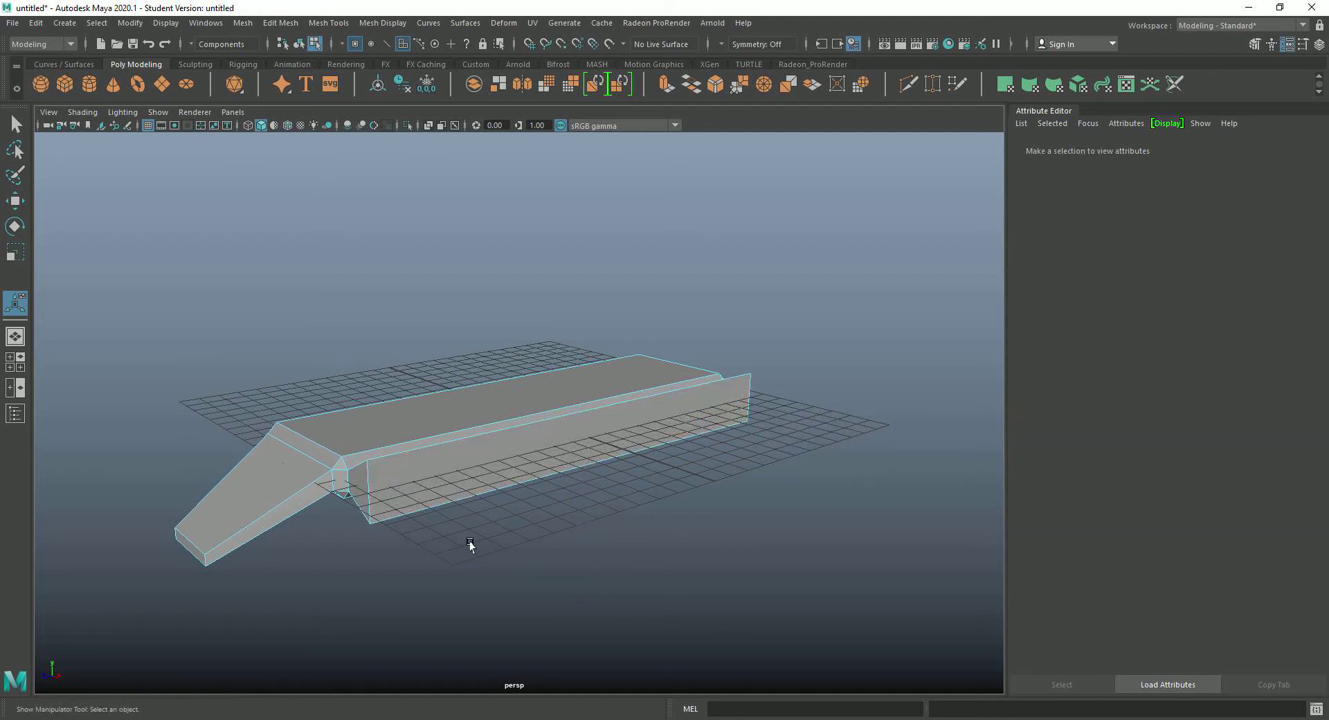
{"action": "mouse_move", "coordinate": [490, 546]}
{"action": "left_mouse_down", "text": "alt"}
{"action": "mouse_move", "coordinate": [628, 542]}
{"action": "mouse_move", "coordinate": [503, 549]}
{"action": "left_mouse_up", "text": "alt"}
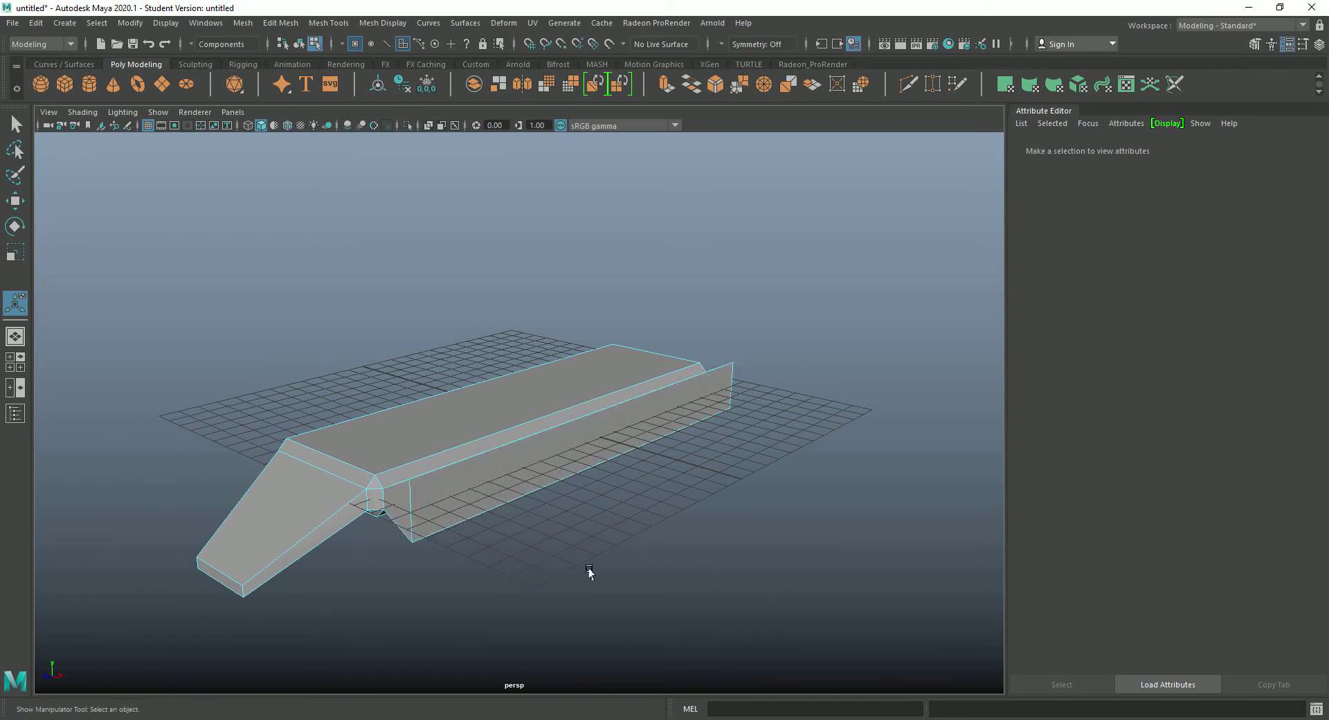
Undo the single side face extrusion and clear the face selection
{"action": "key", "text": "ctrl+z"}
{"action": "key", "text": "ctrl+z"}
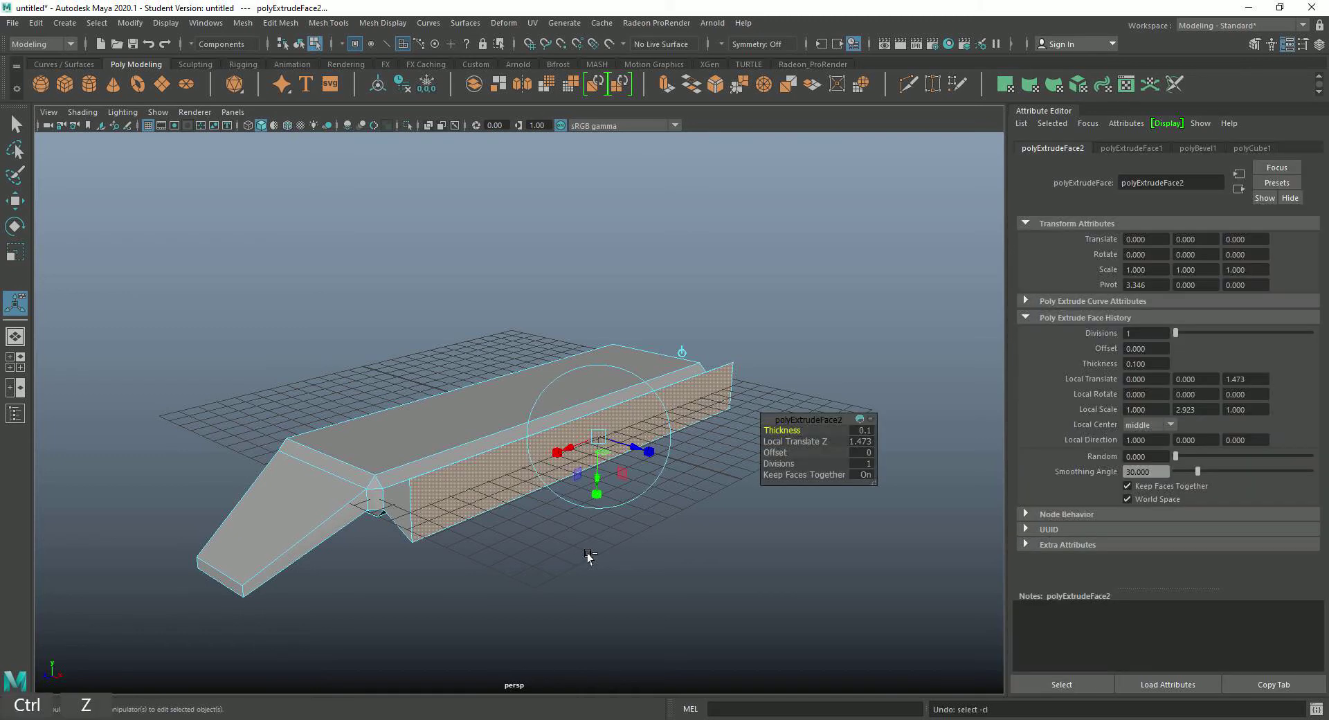
{"action": "key", "text": "ctrl+z"}
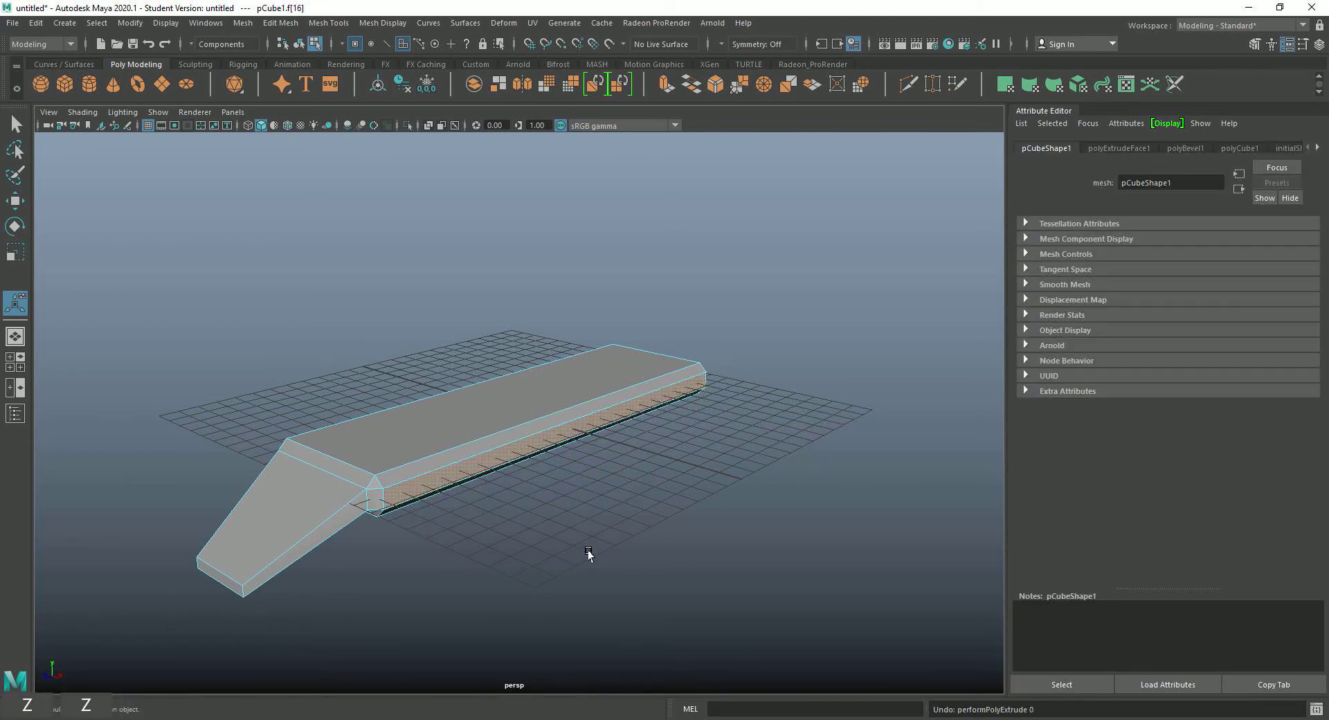
{"action": "left_click", "coordinate": [589, 550]}
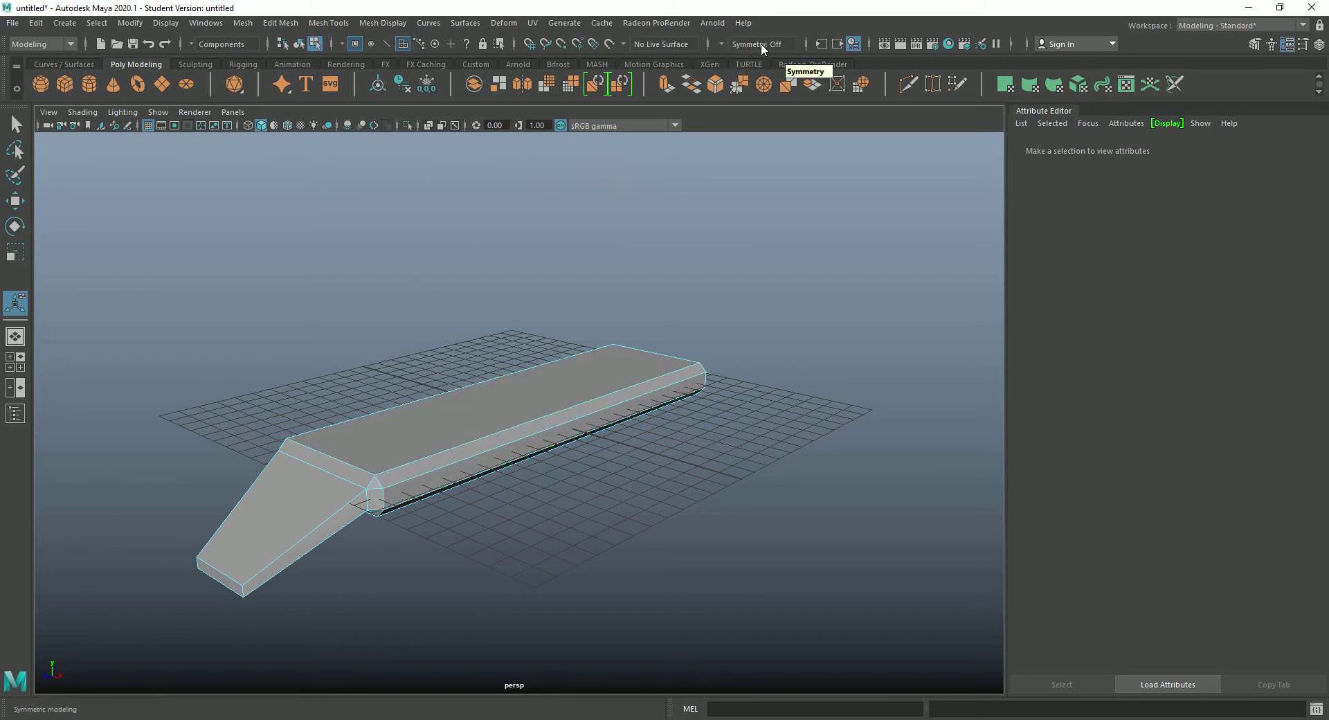
Set symmetry to World X and select the long side faces on both sides of the slab
{"action": "left_click", "coordinate": [722, 43]}
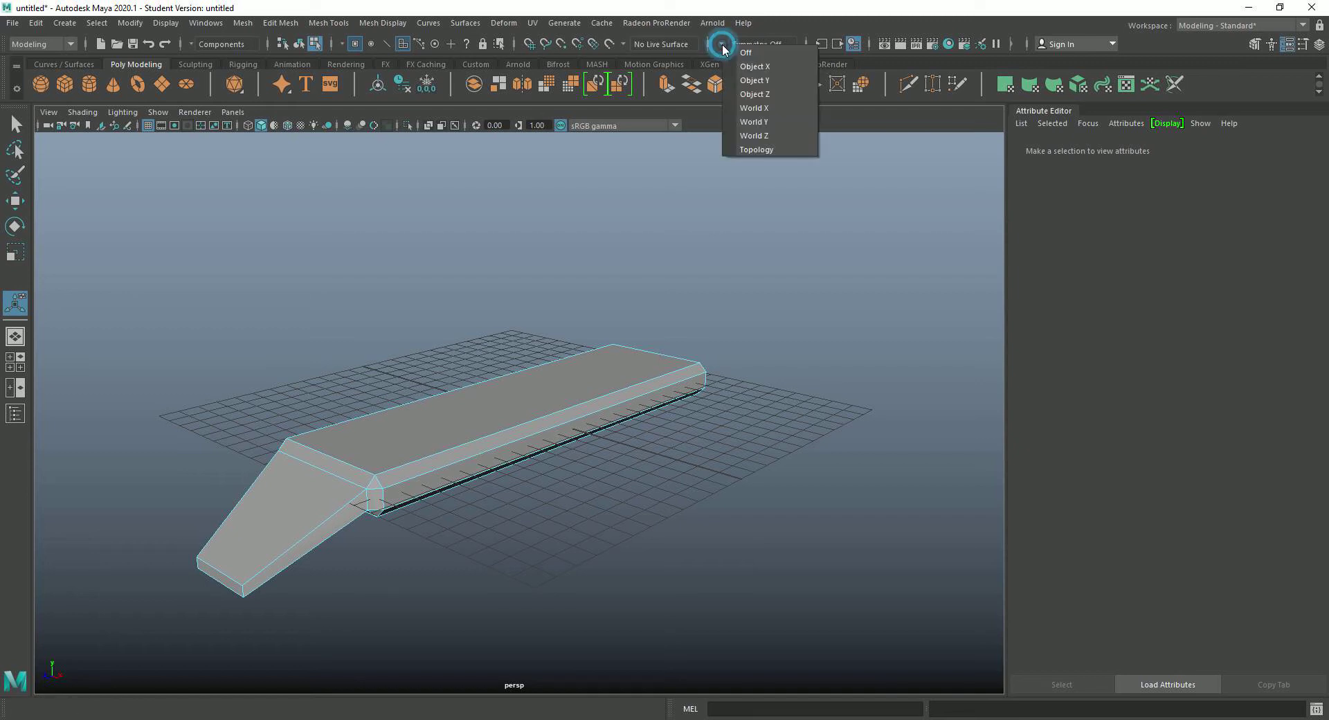
{"action": "left_click", "coordinate": [751, 108]}
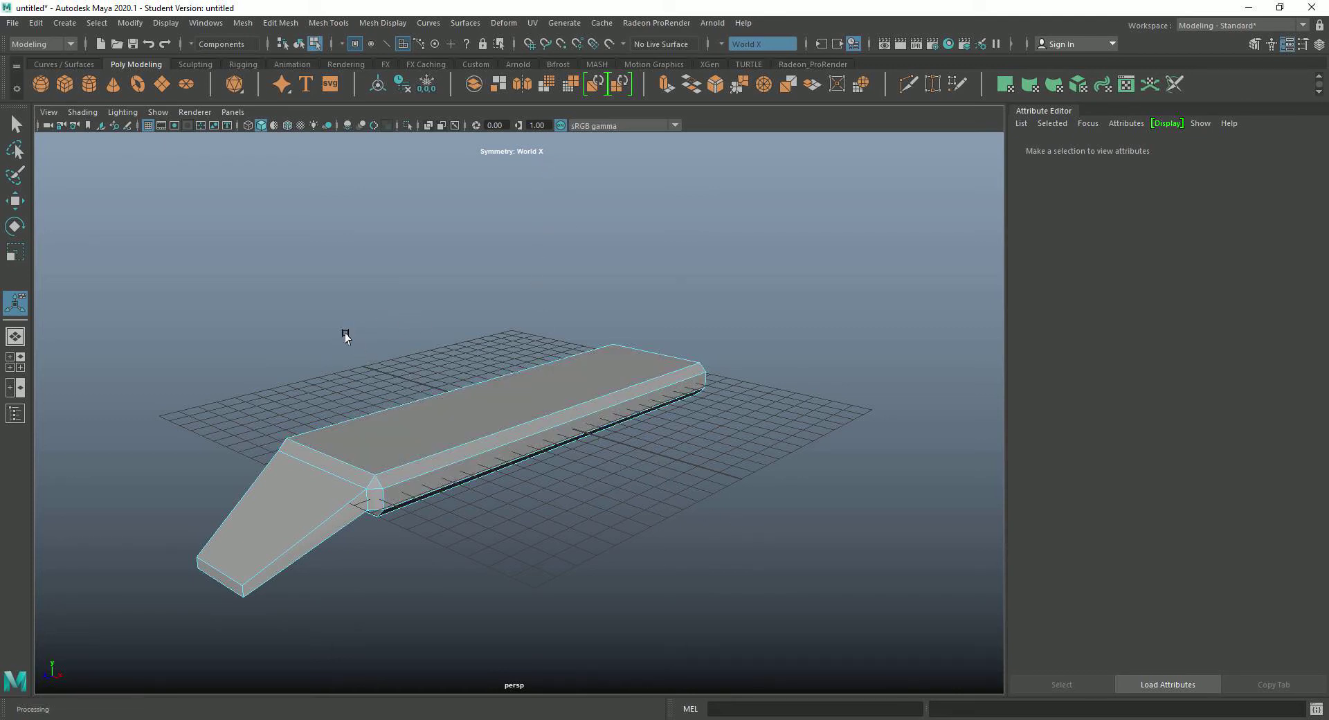
{"action": "left_click", "coordinate": [532, 443]}
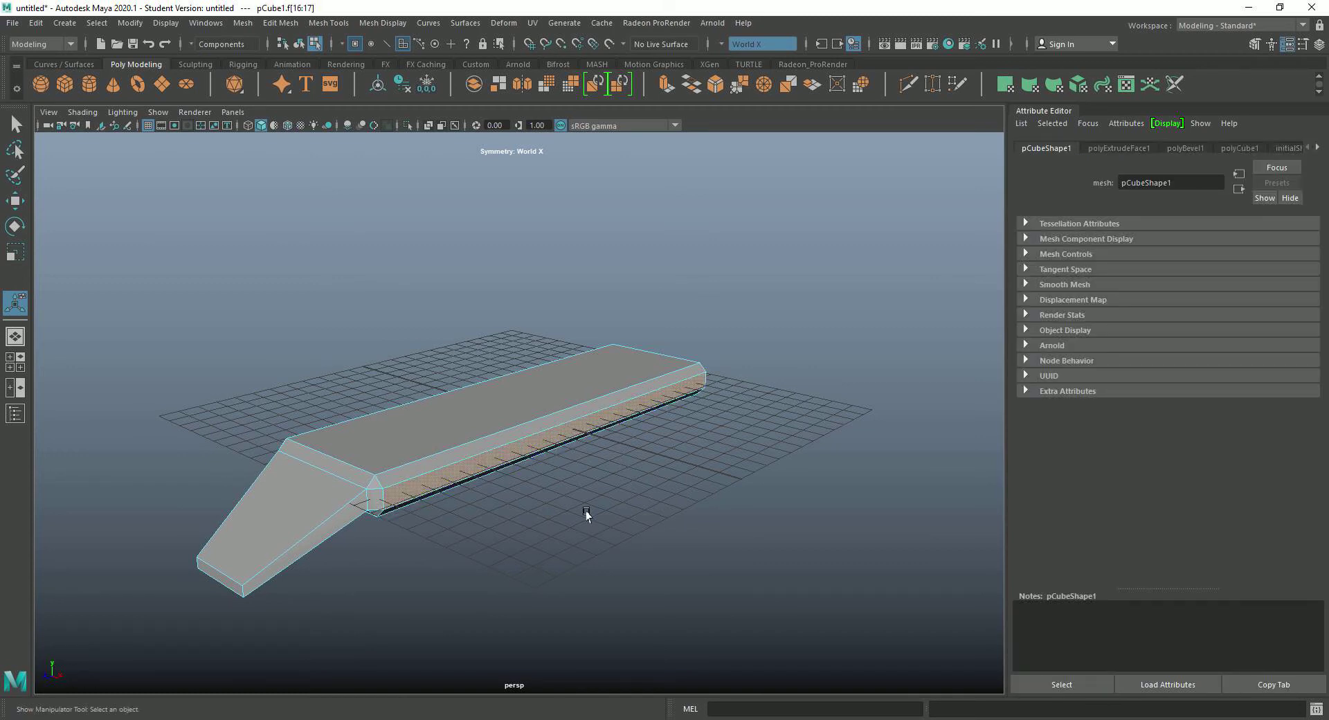
{"action": "left_click_drag", "start_coordinate": [510, 512], "coordinate": [680, 501], "text": "alt"}
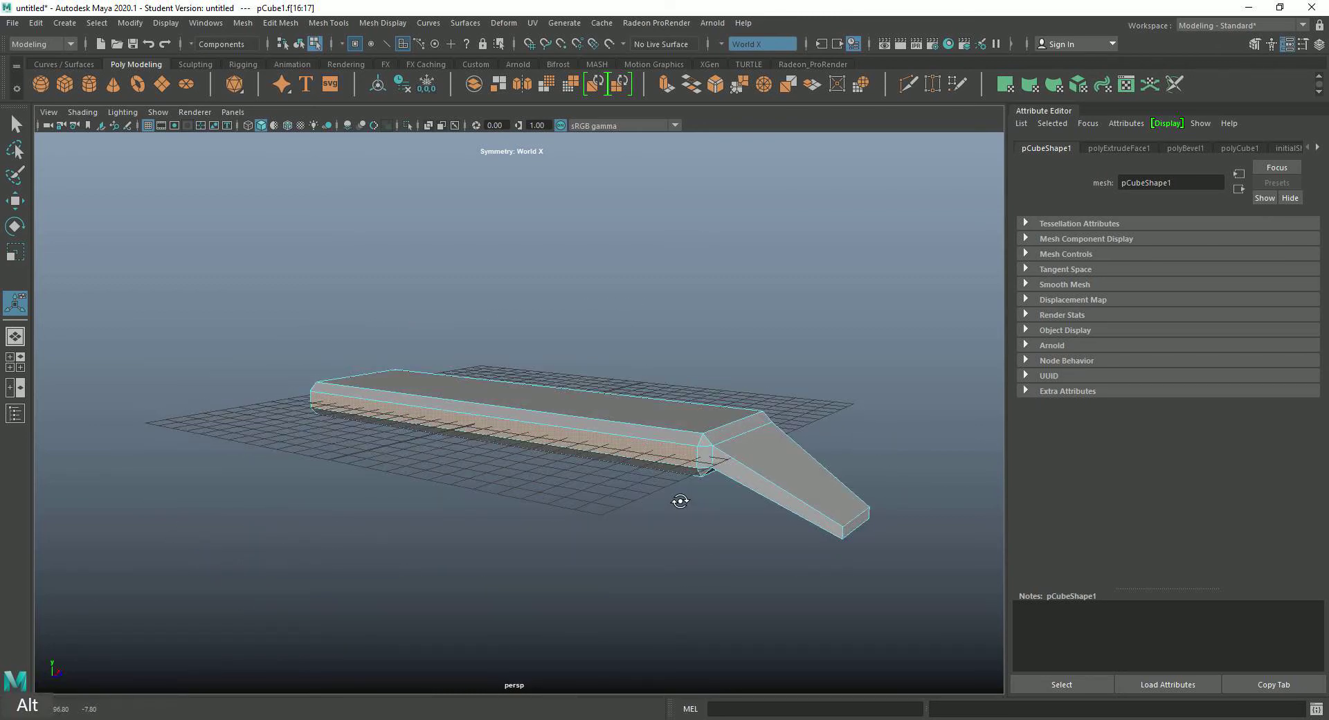
{"action": "left_click_drag", "start_coordinate": [681, 500], "coordinate": [510, 500], "text": "alt"}
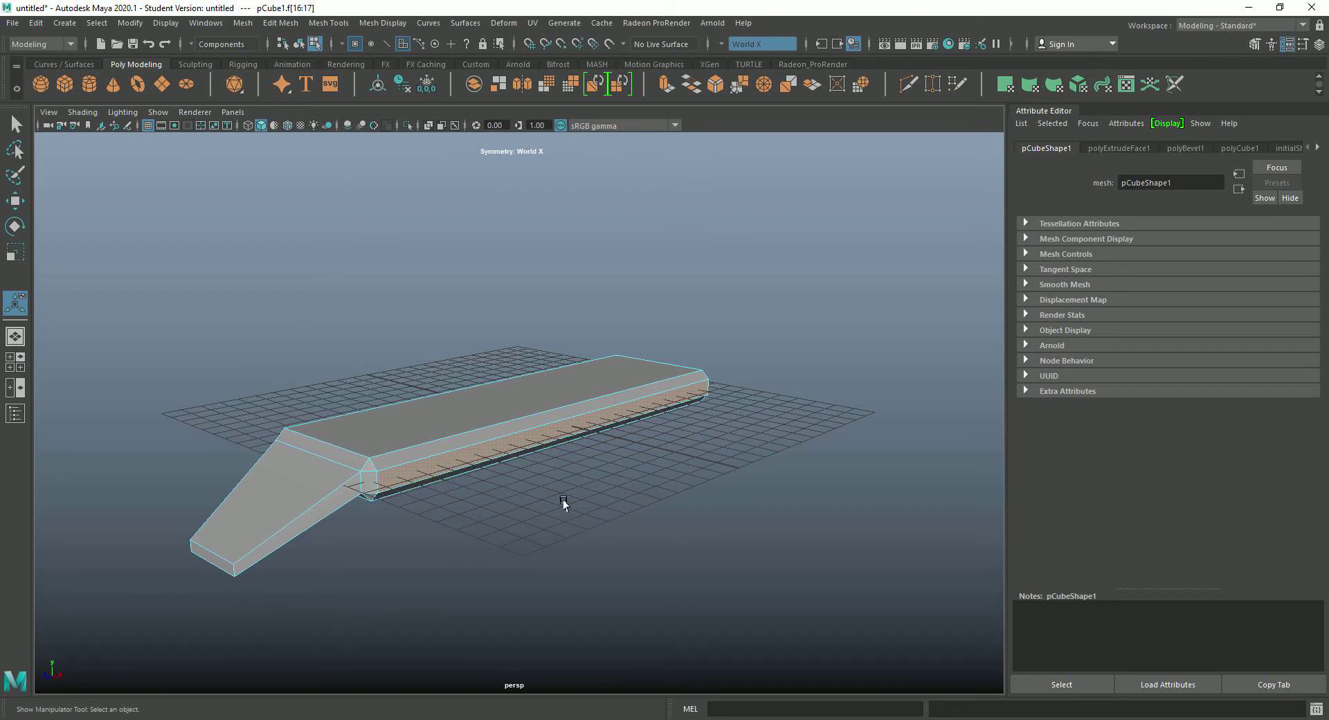
Extrude the long side faces on both sides of the slab with a thickness of 0.1 and pull them outward about 0.82
{"action": "key", "text": "ctrl+e"}
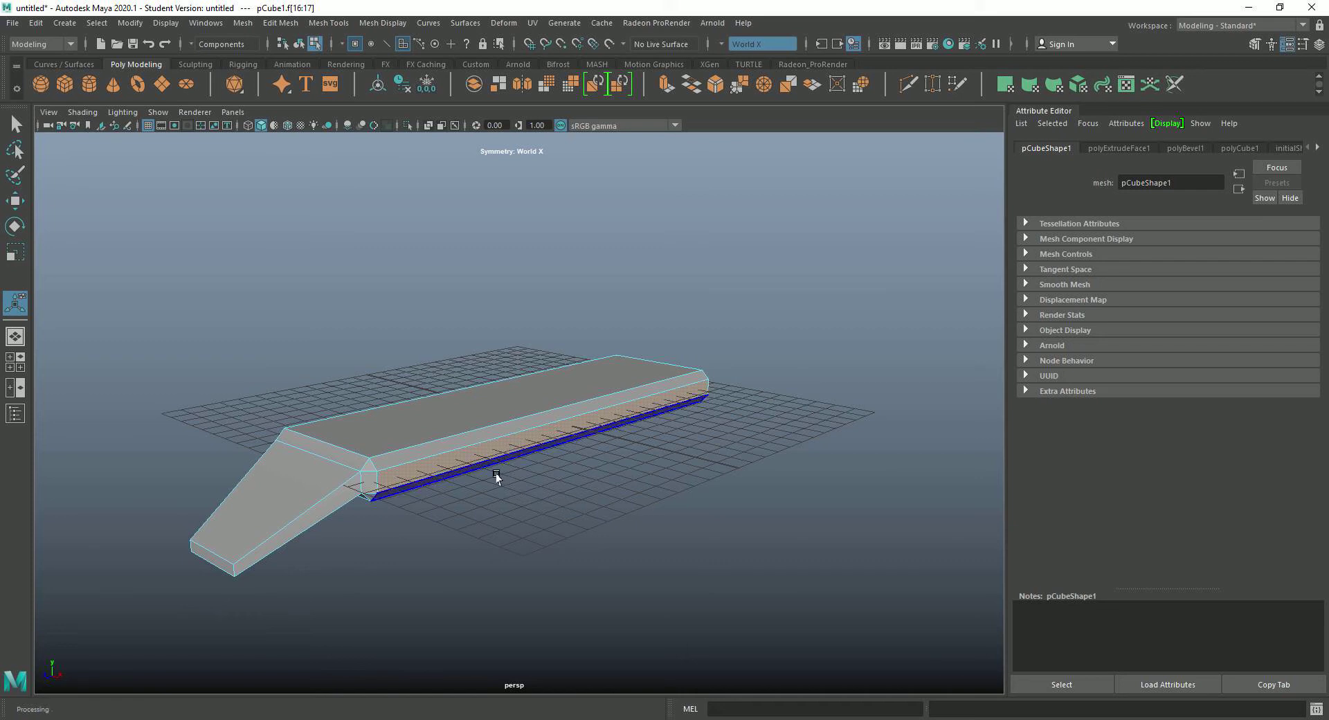
{"action": "key", "text": "shift"}
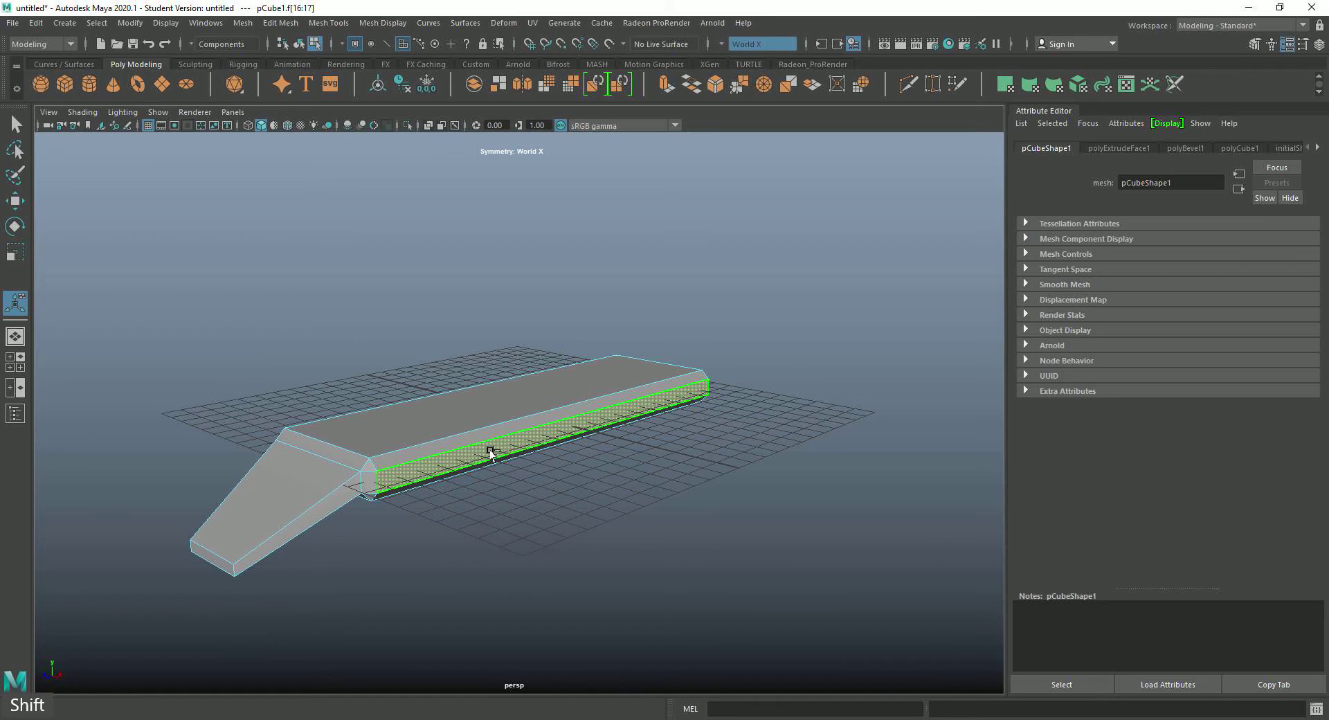
{"action": "right_click", "coordinate": [490, 451], "text": "shift"}
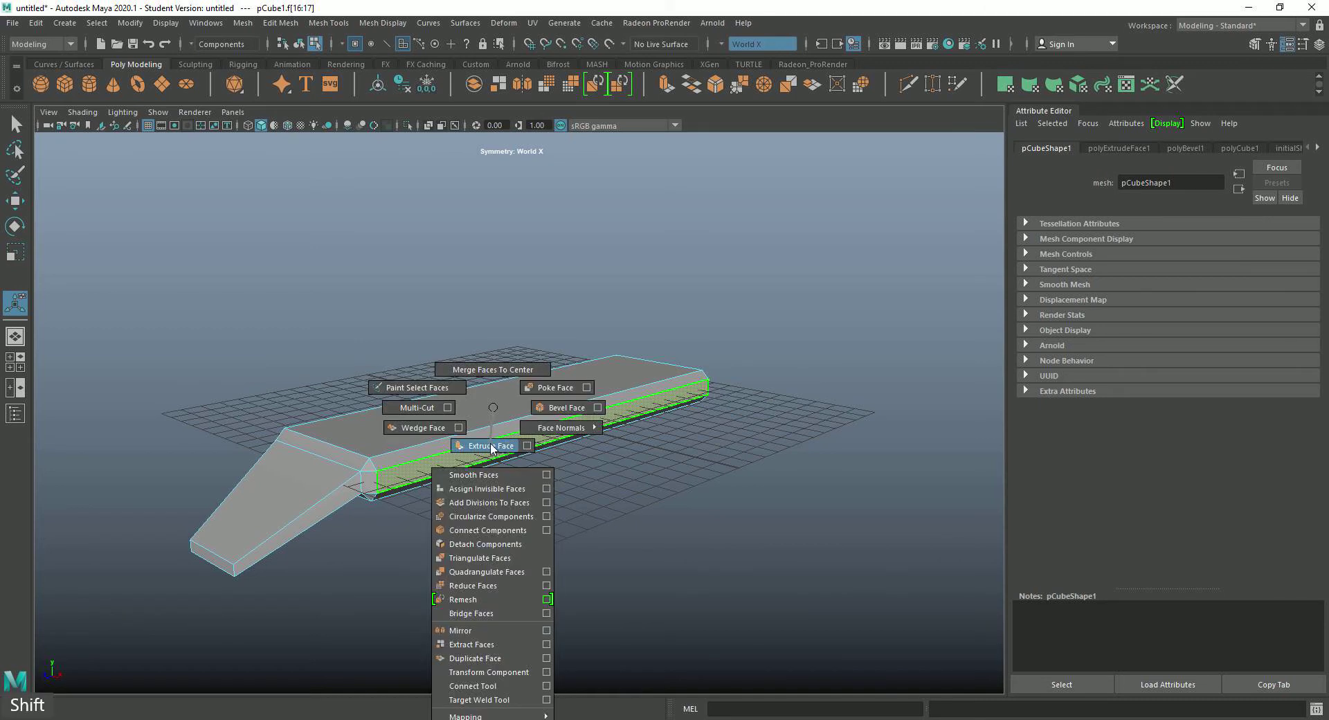
{"action": "left_click", "coordinate": [492, 446]}
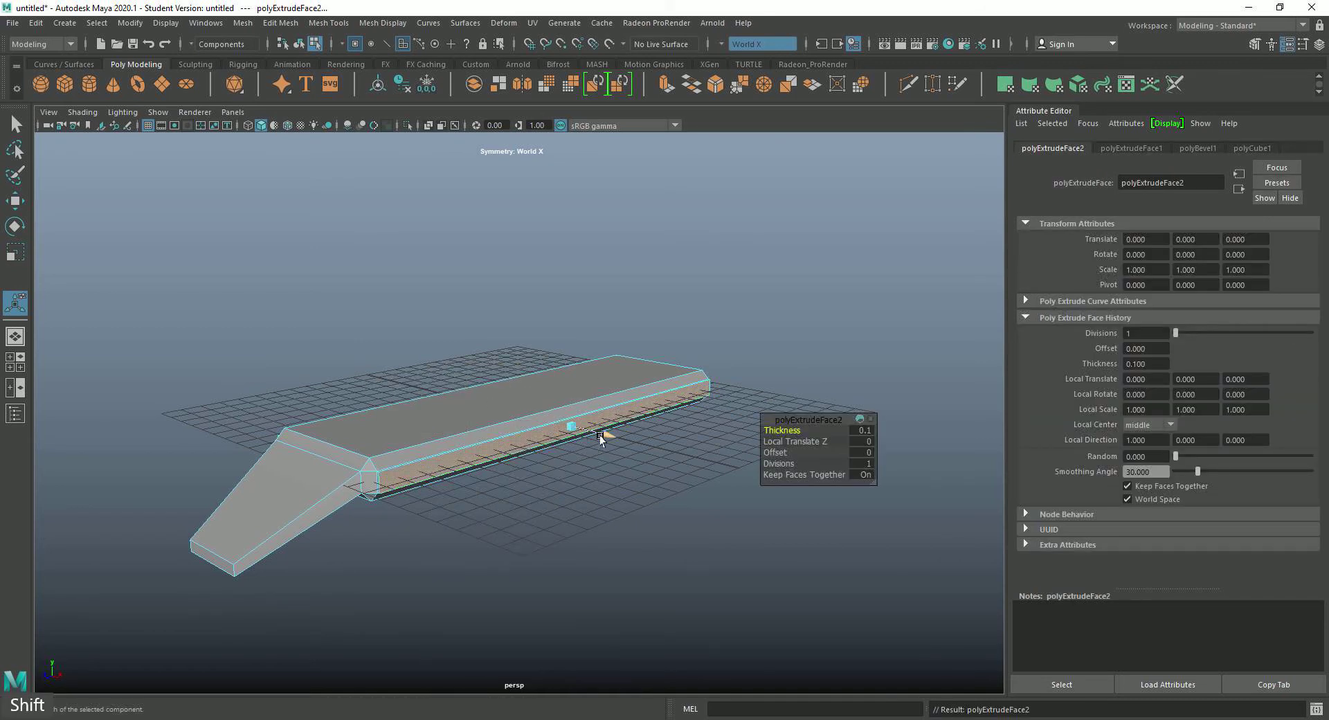
{"action": "left_click_drag", "start_coordinate": [600, 435], "coordinate": [615, 443]}
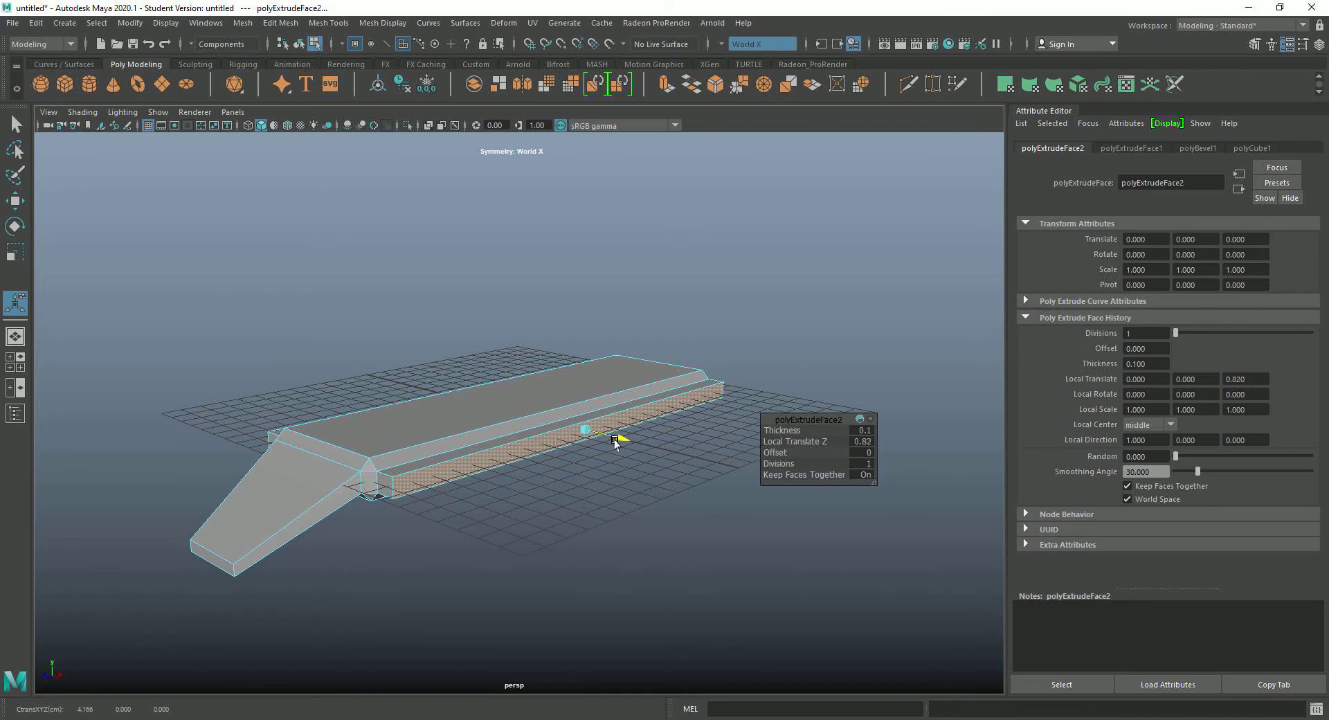
{"action": "left_click", "coordinate": [528, 451]}
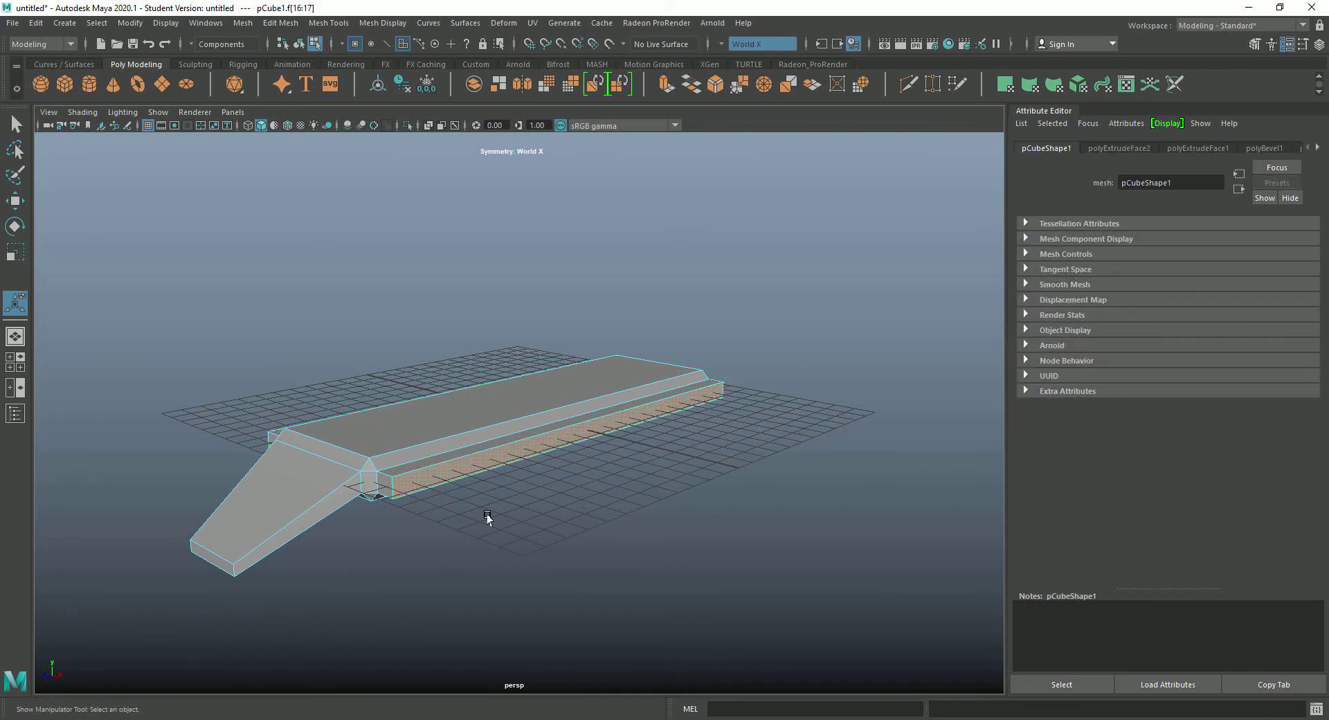
Scale the extruded side faces up vertically to make them taller and clear the selection
{"action": "left_click", "coordinate": [15, 251]}
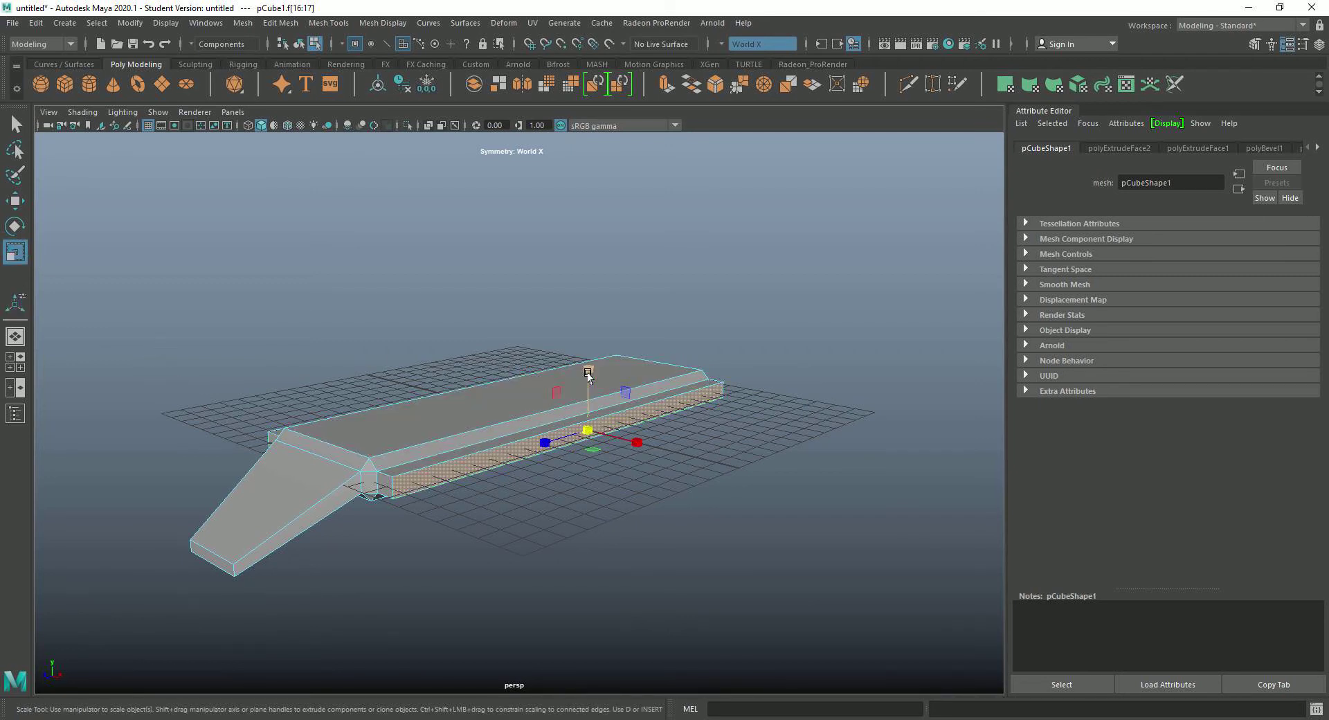
{"action": "left_click_drag", "start_coordinate": [588, 371], "coordinate": [578, 262]}
{"action": "left_click", "coordinate": [554, 528]}
Extrude the enlarged outer side faces with a thickness of 0.1 and pull them outward about 2.88
{"action": "left_click", "coordinate": [436, 467]}
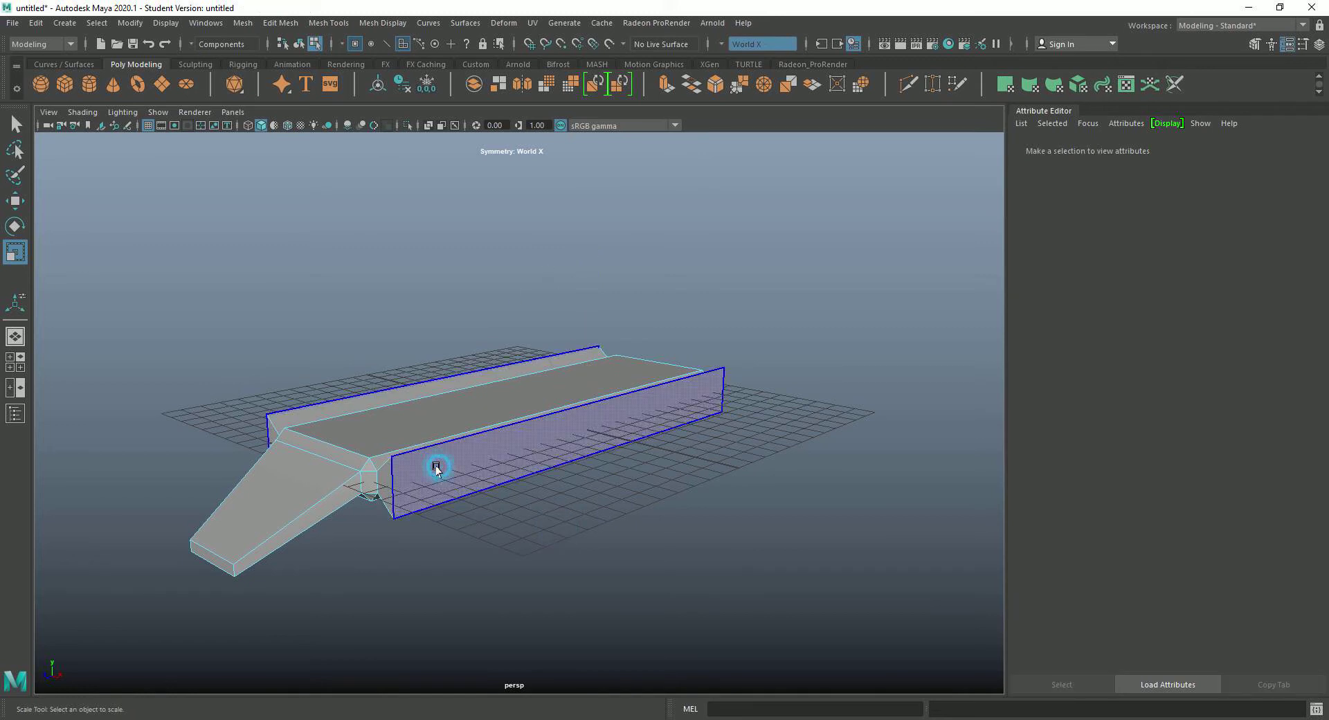
{"action": "right_click_drag", "start_coordinate": [436, 467], "coordinate": [444, 449], "text": "shift"}
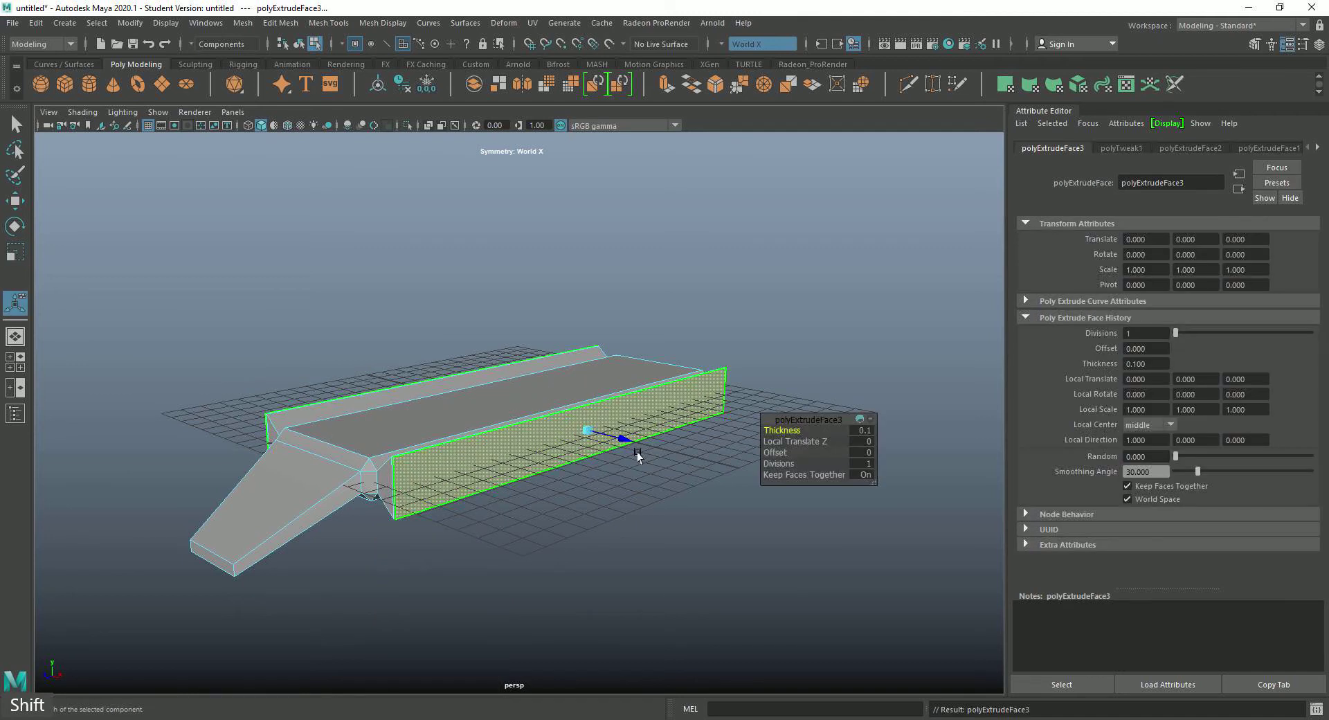
{"action": "left_click_drag", "start_coordinate": [637, 455], "coordinate": [676, 466]}
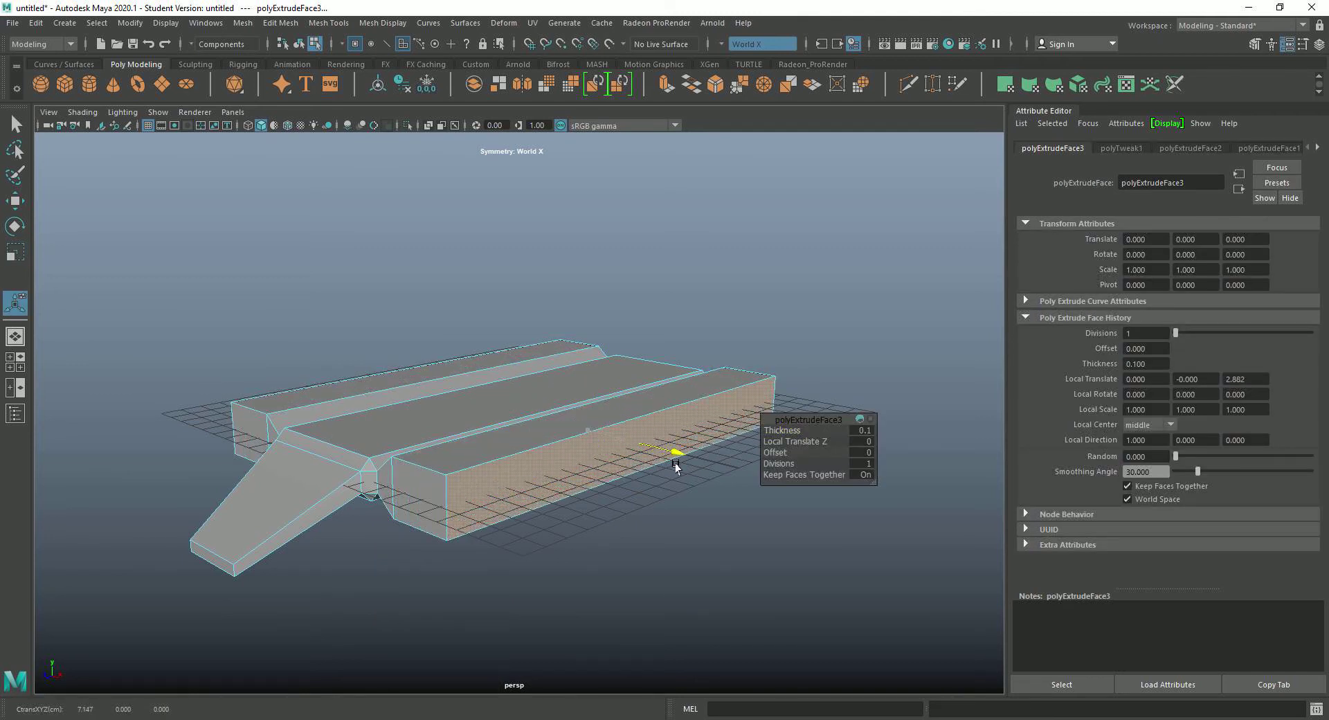
{"action": "left_click", "coordinate": [655, 524]}
Extrude the outer side faces of both side blocks again with a thickness of 0.1 and pull them outward about 0.67
{"action": "left_click", "coordinate": [584, 464]}
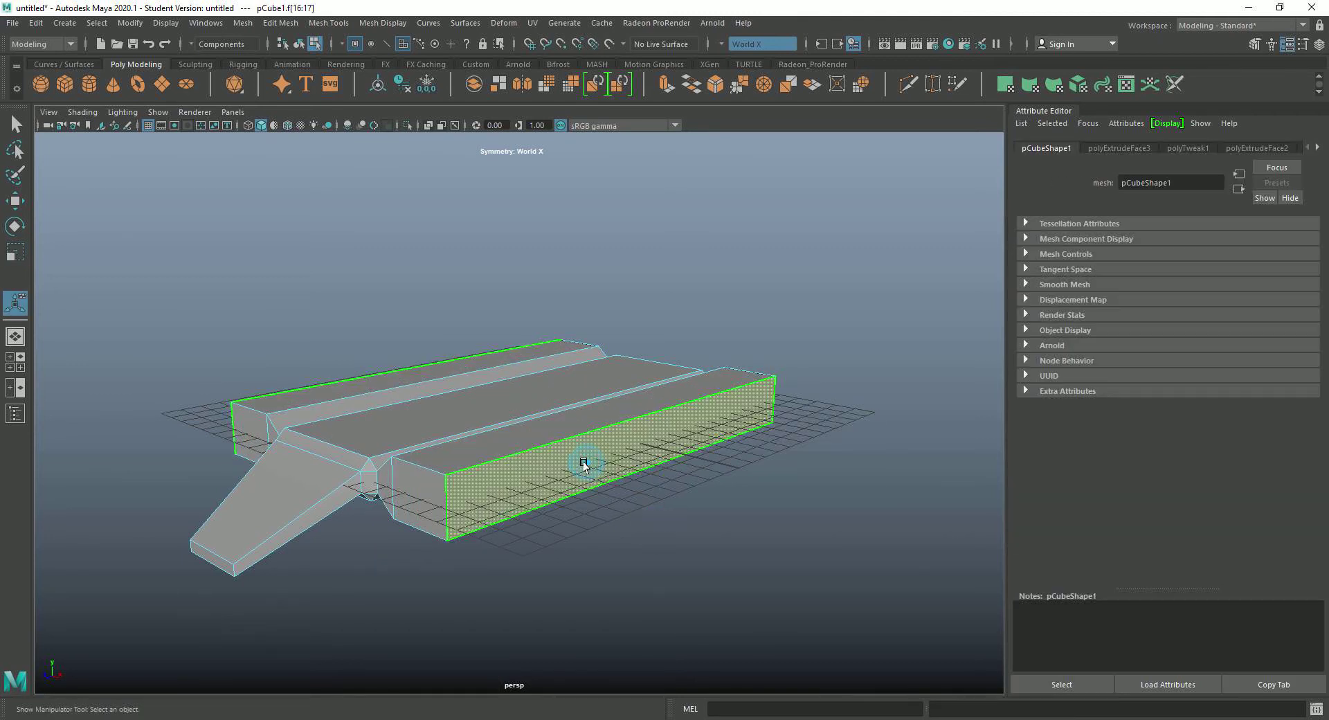
{"action": "right_click_drag", "start_coordinate": [583, 464], "coordinate": [585, 466], "text": "shift"}
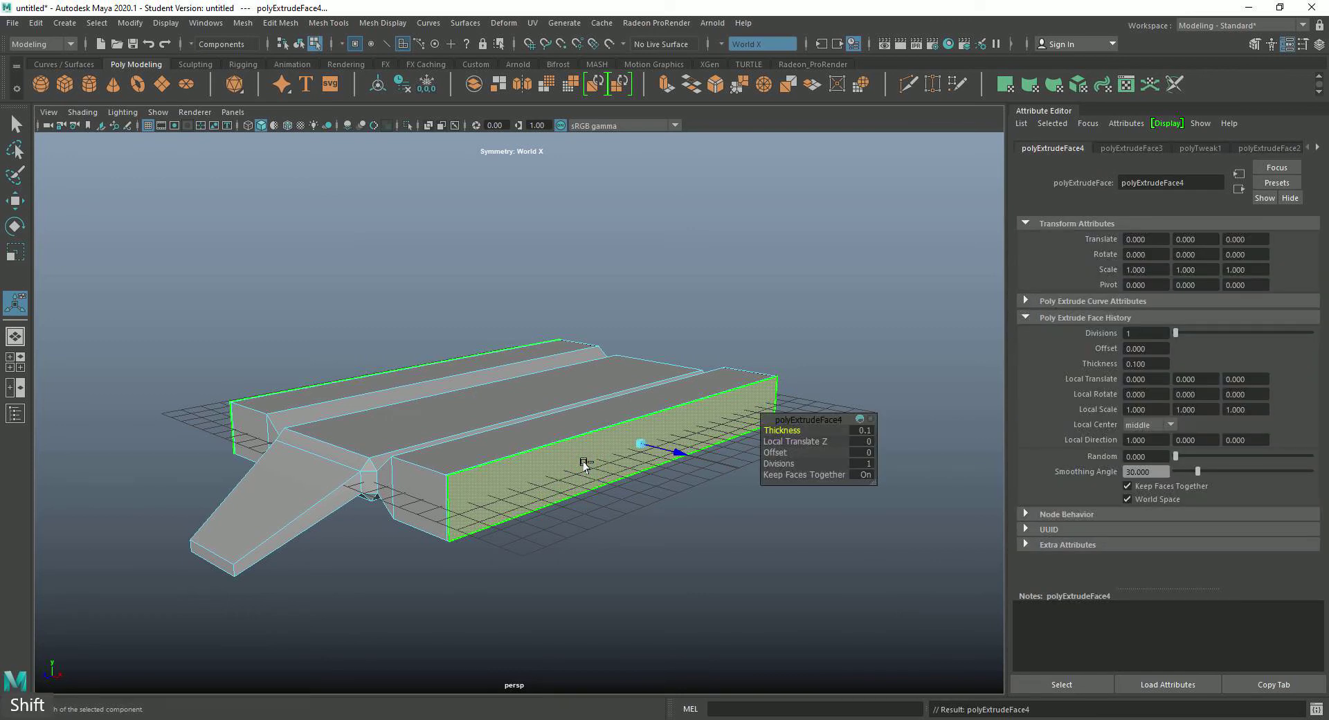
{"action": "left_click_drag", "start_coordinate": [674, 454], "coordinate": [692, 460]}
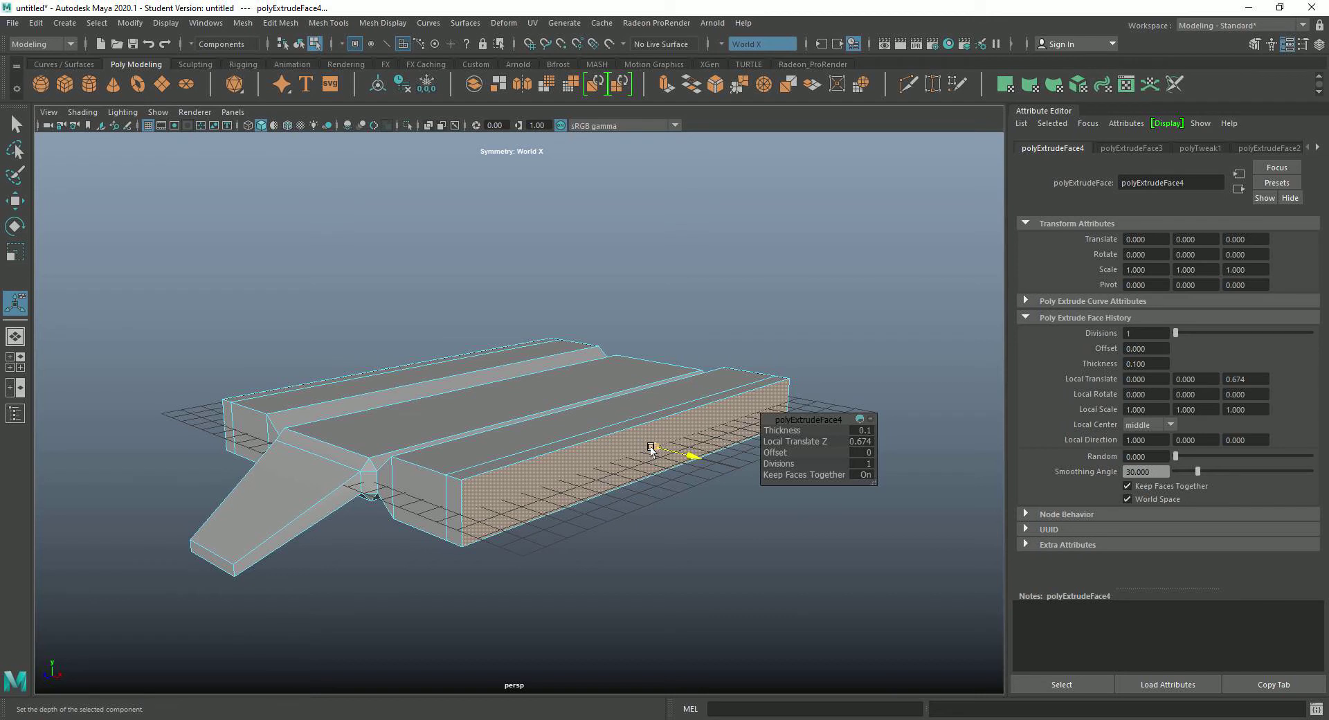
{"action": "left_click", "coordinate": [650, 447]}
Check the mesh in wireframe and smooth preview, and return it to the unsmoothed shaded display
{"action": "key", "text": "4"}
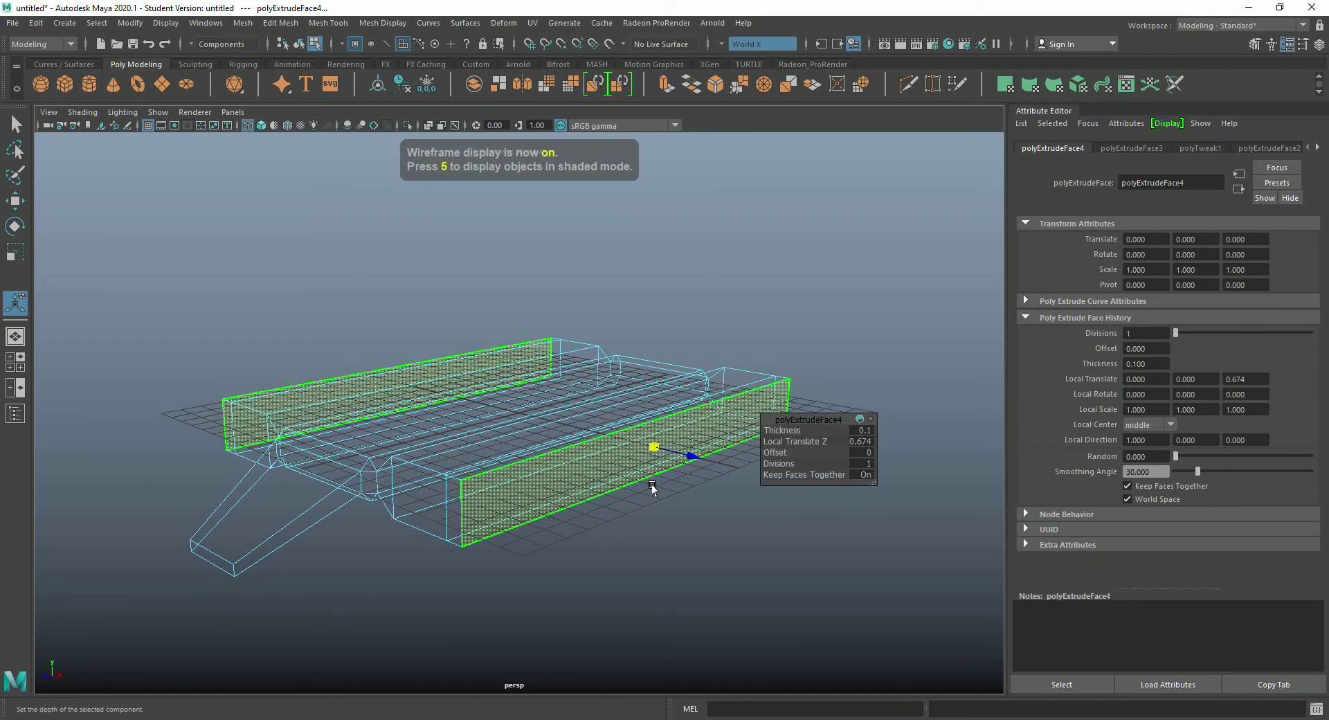
{"action": "left_click", "coordinate": [689, 530]}
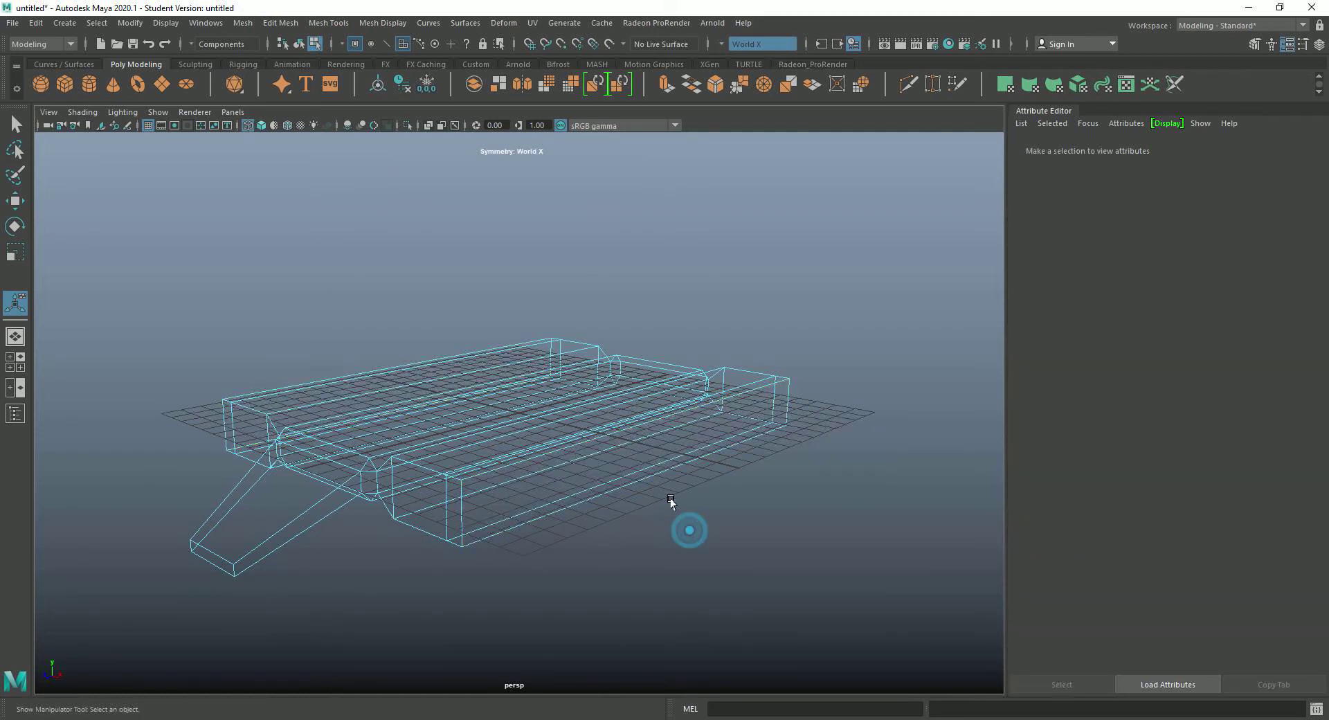
{"action": "key", "text": "4"}
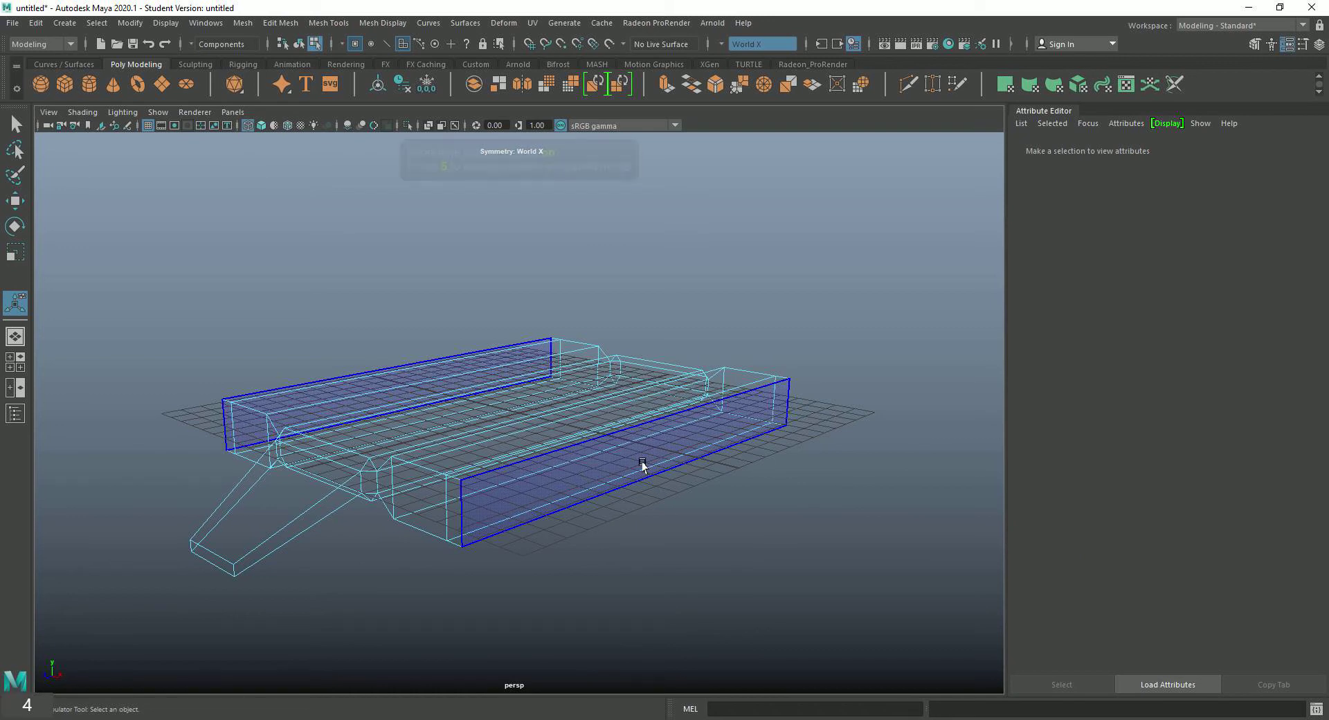
{"action": "key", "text": "3"}
{"action": "key", "text": "5"}
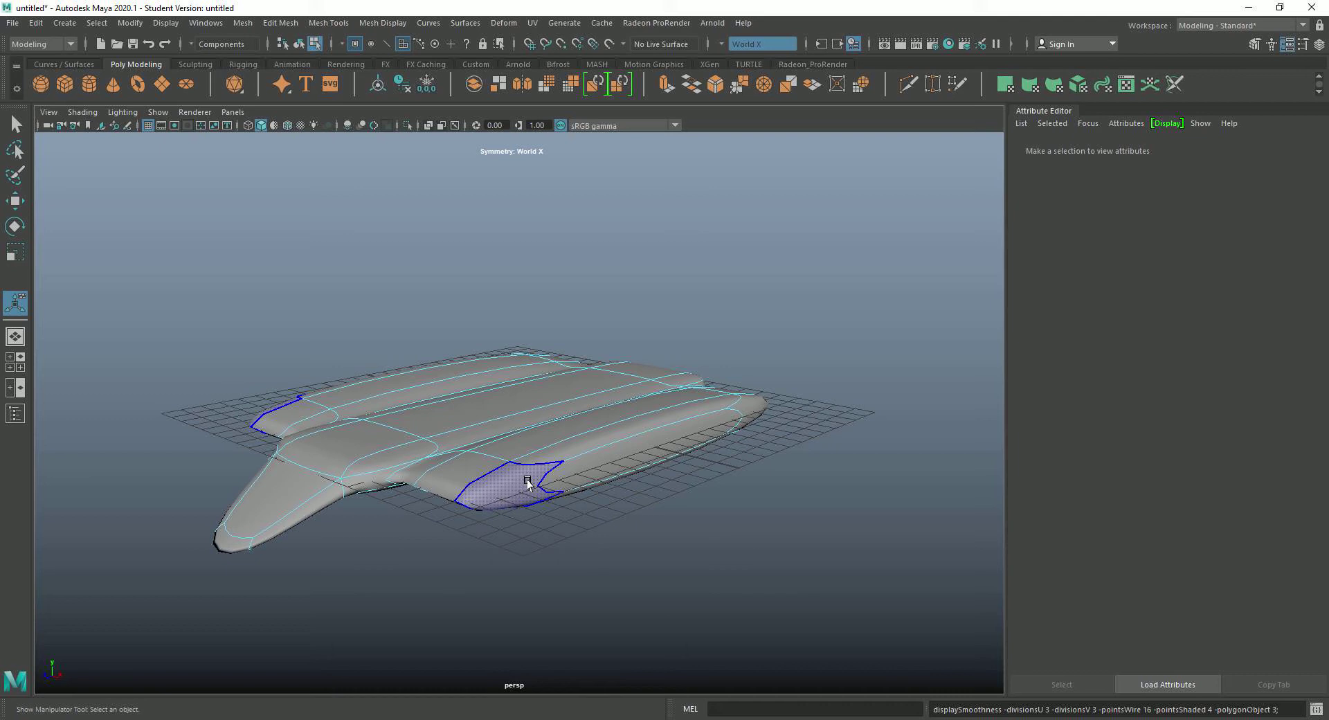
{"action": "key", "text": "1"}
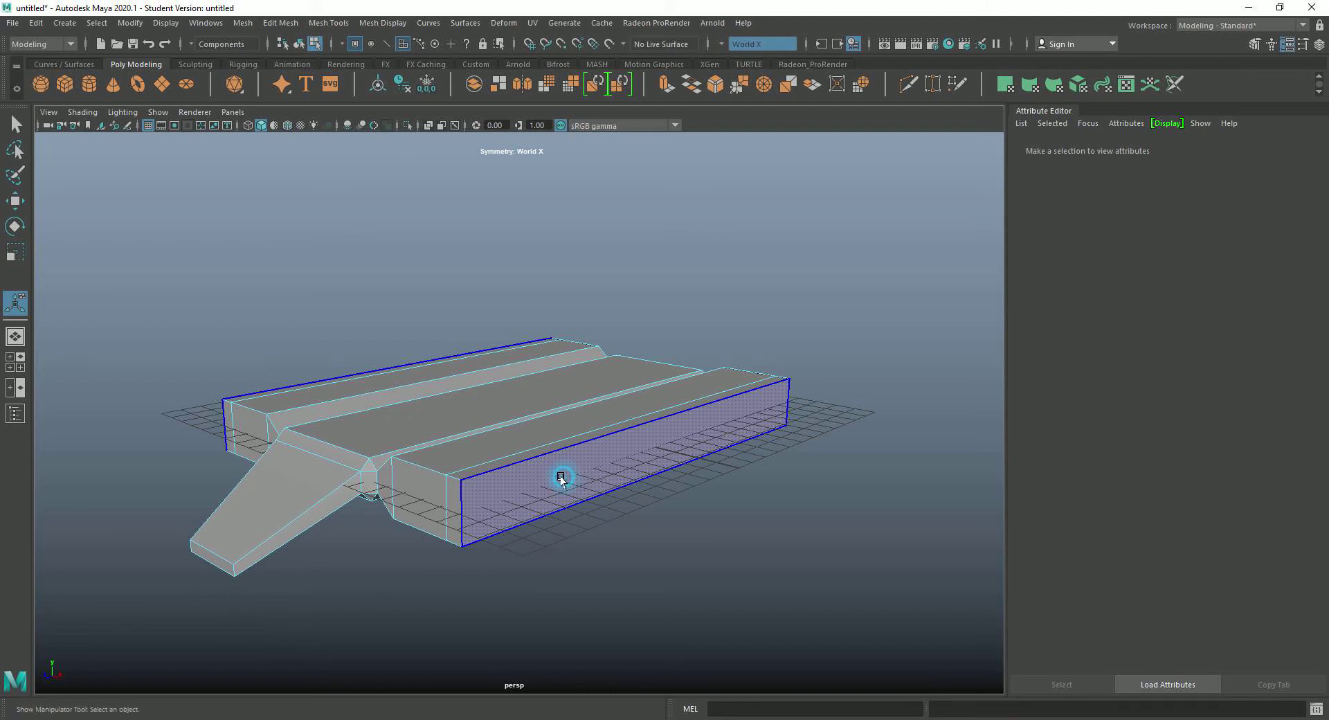
Scale the outermost side faces down in height and length to bevel the side blocks' outer edges, and clear the selection
{"action": "left_click", "coordinate": [559, 474]}
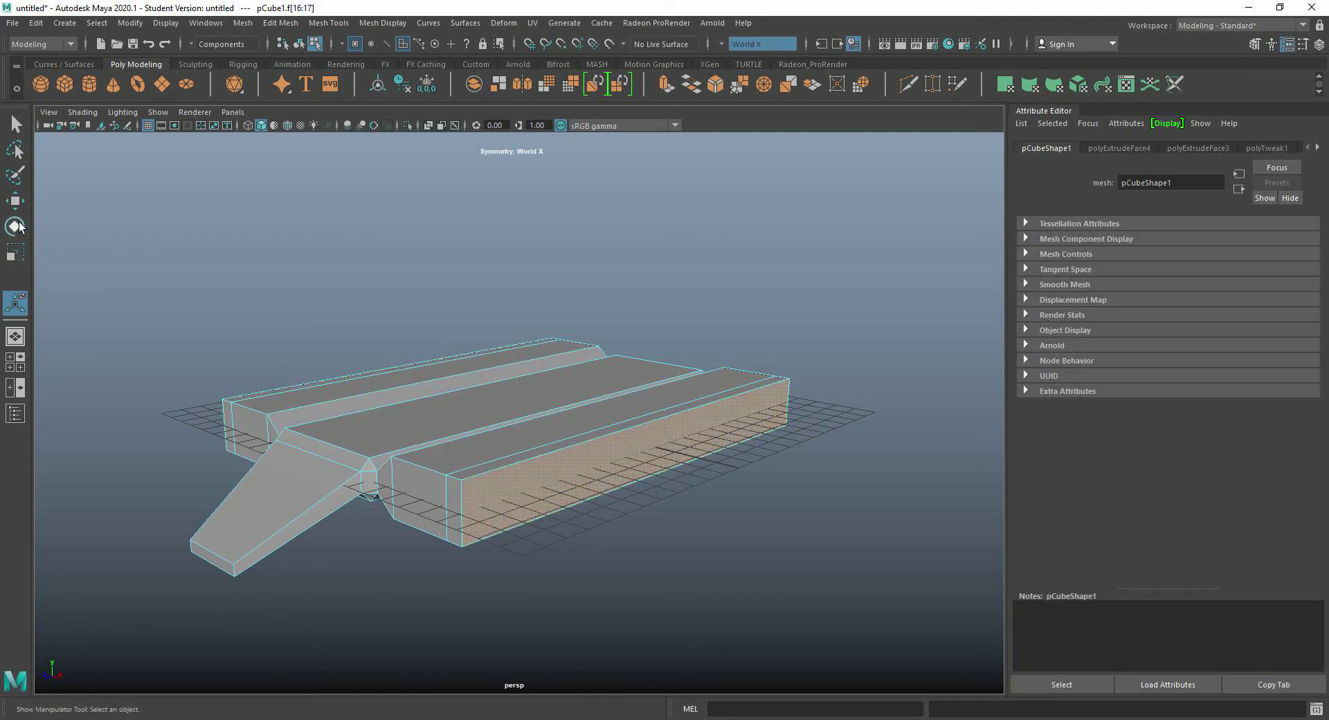
{"action": "left_click", "coordinate": [15, 252]}
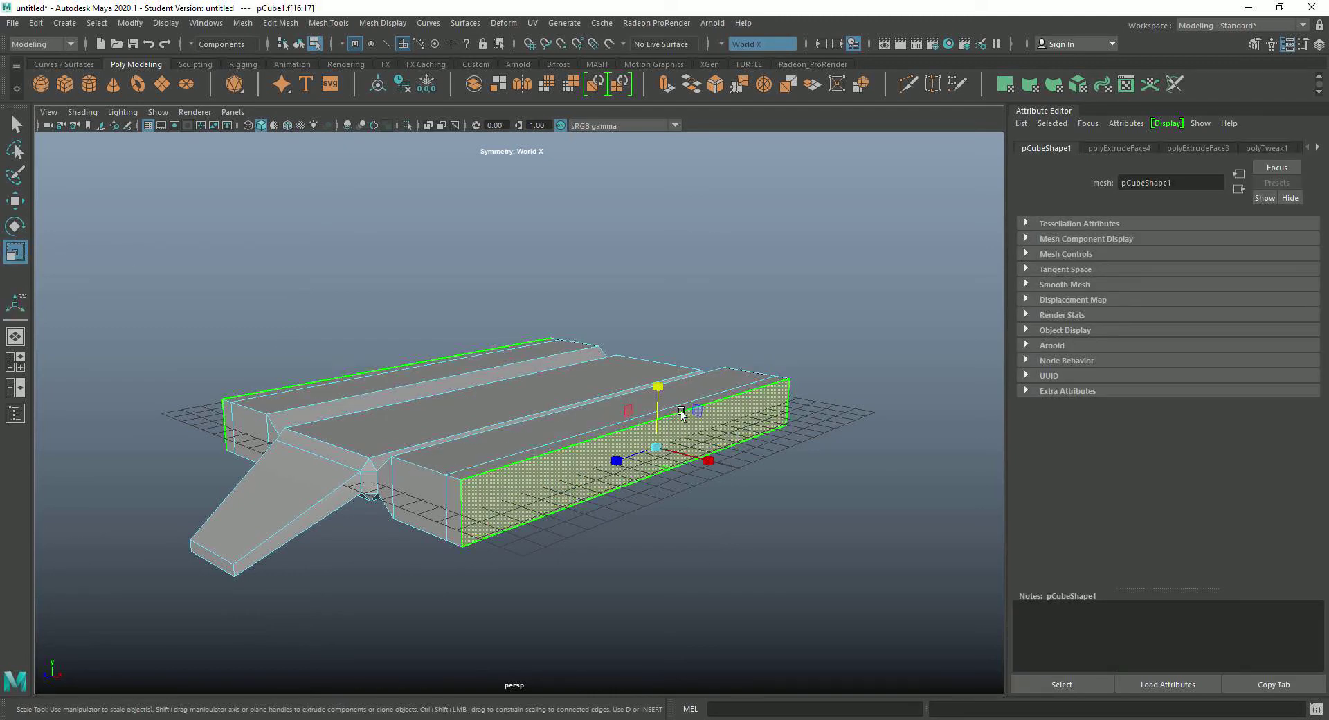
{"action": "left_click_drag", "start_coordinate": [629, 410], "coordinate": [656, 424]}
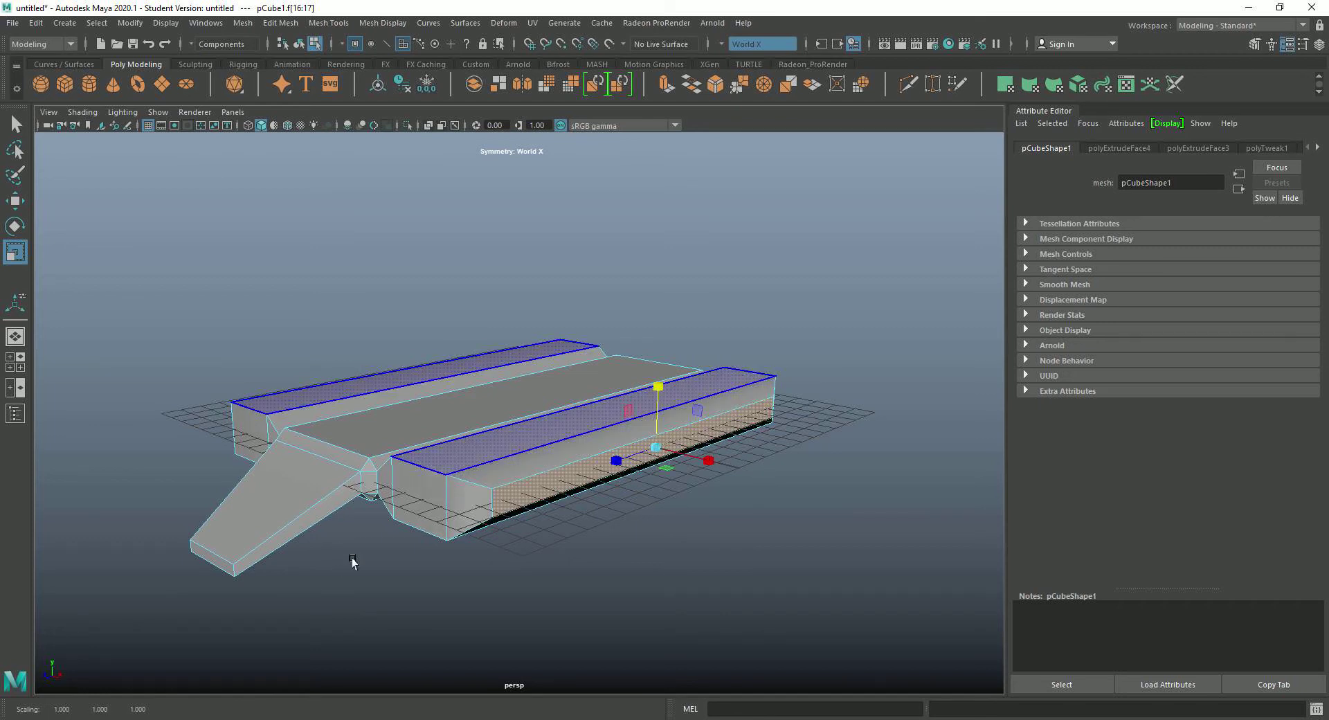
{"action": "left_click", "coordinate": [371, 572]}
Select the front end faces of both side blocks and move them slightly forward to about 11.09 in Z
{"action": "left_click_drag", "start_coordinate": [380, 582], "coordinate": [421, 575], "text": "alt"}
{"action": "left_click", "coordinate": [516, 489]}
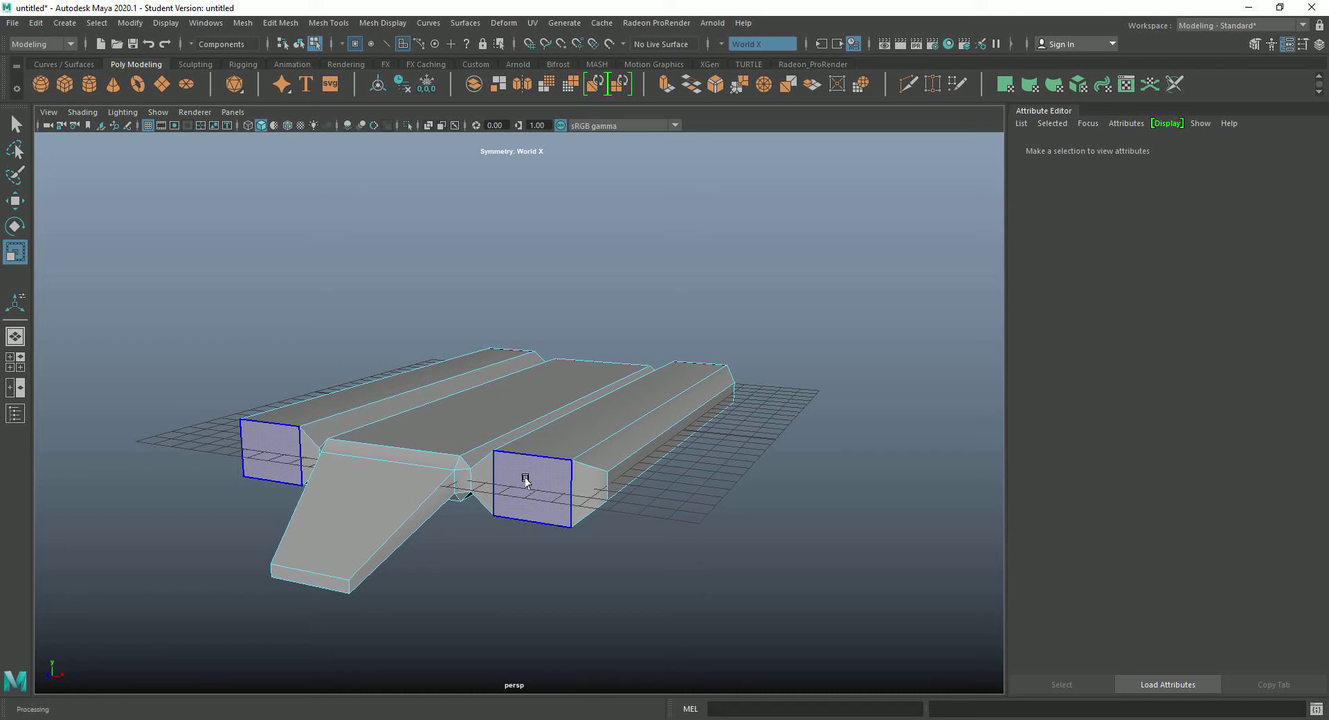
{"action": "right_click_drag", "start_coordinate": [526, 479], "coordinate": [513, 478], "text": "shift"}
{"action": "scroll", "coordinate": [524, 489], "scroll_direction": "up", "scroll_amount": 4}
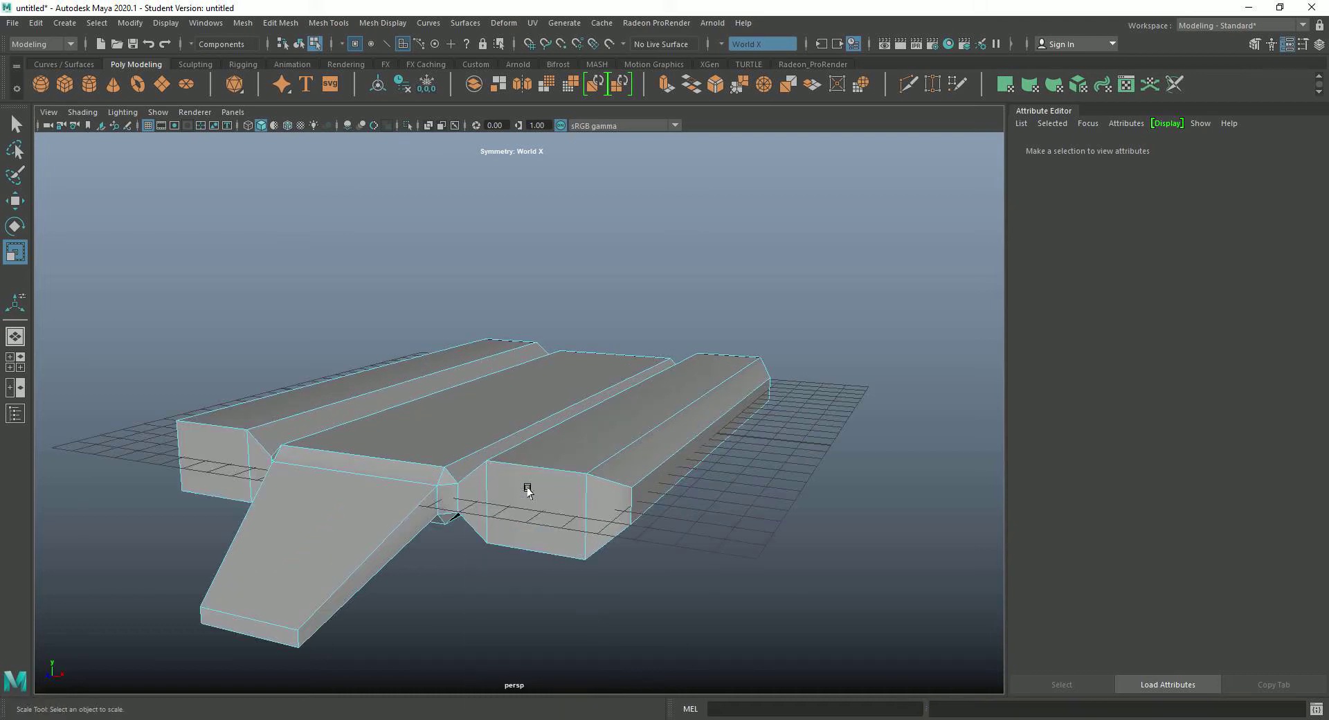
{"action": "left_click", "coordinate": [536, 521]}
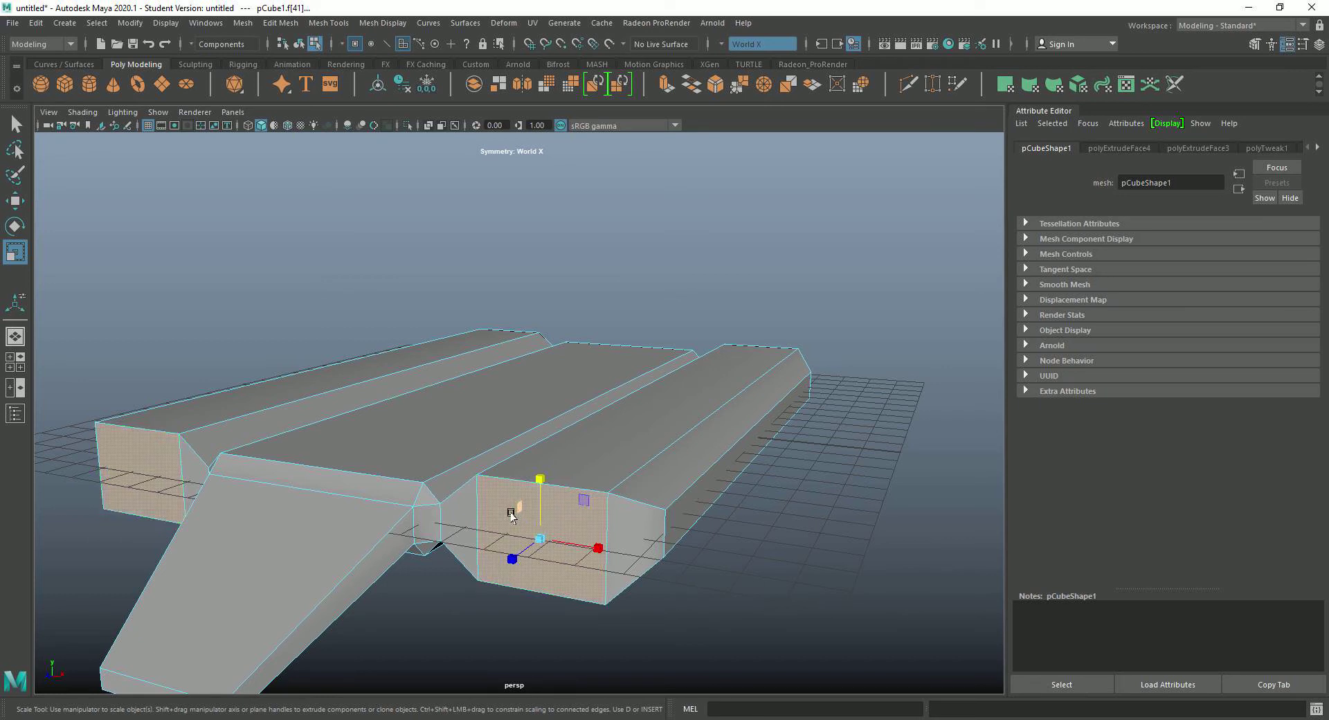
{"action": "left_click", "coordinate": [510, 559]}
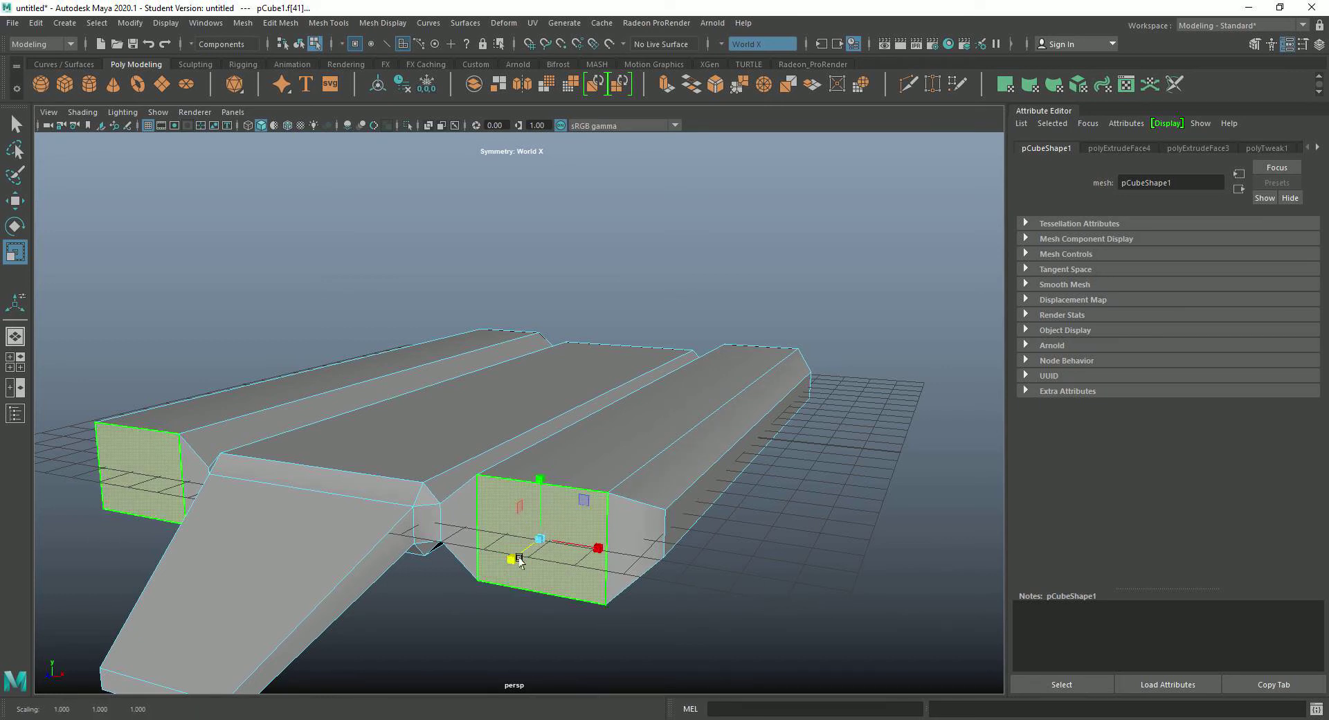
{"action": "key", "text": "w"}
{"action": "left_click_drag", "start_coordinate": [511, 559], "coordinate": [506, 567]}
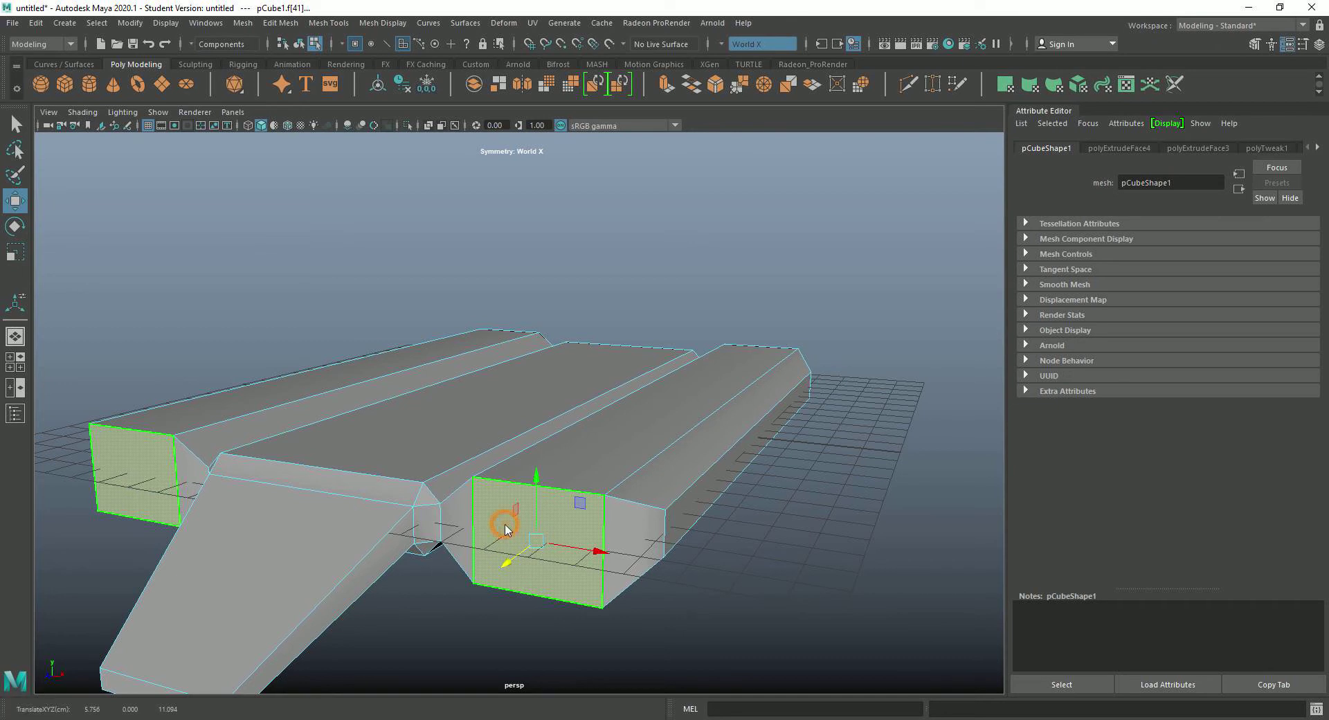
Extrude the side blocks' front end faces with thickness 0.1, pulling them forward about 0.57, and scale them down in width and height
{"action": "right_click_drag", "start_coordinate": [504, 529], "coordinate": [501, 446], "text": "shift"}
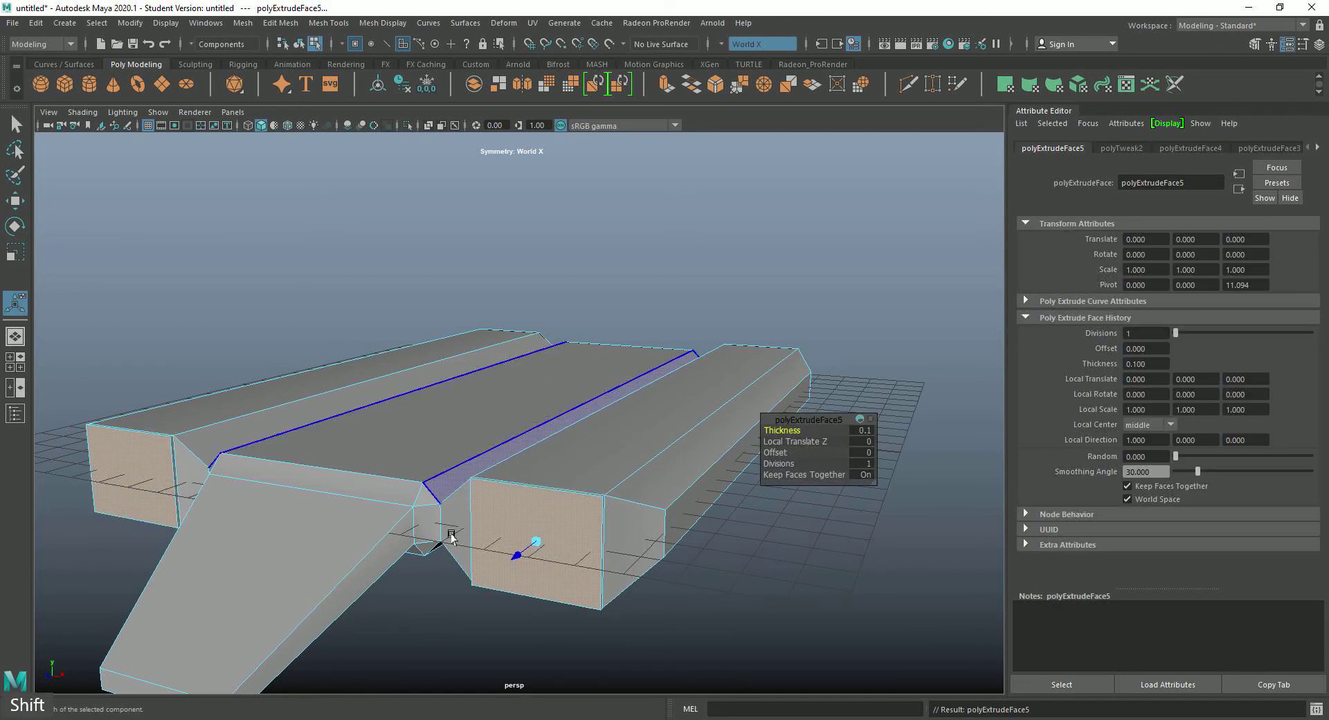
{"action": "left_click_drag", "start_coordinate": [520, 561], "coordinate": [507, 564]}
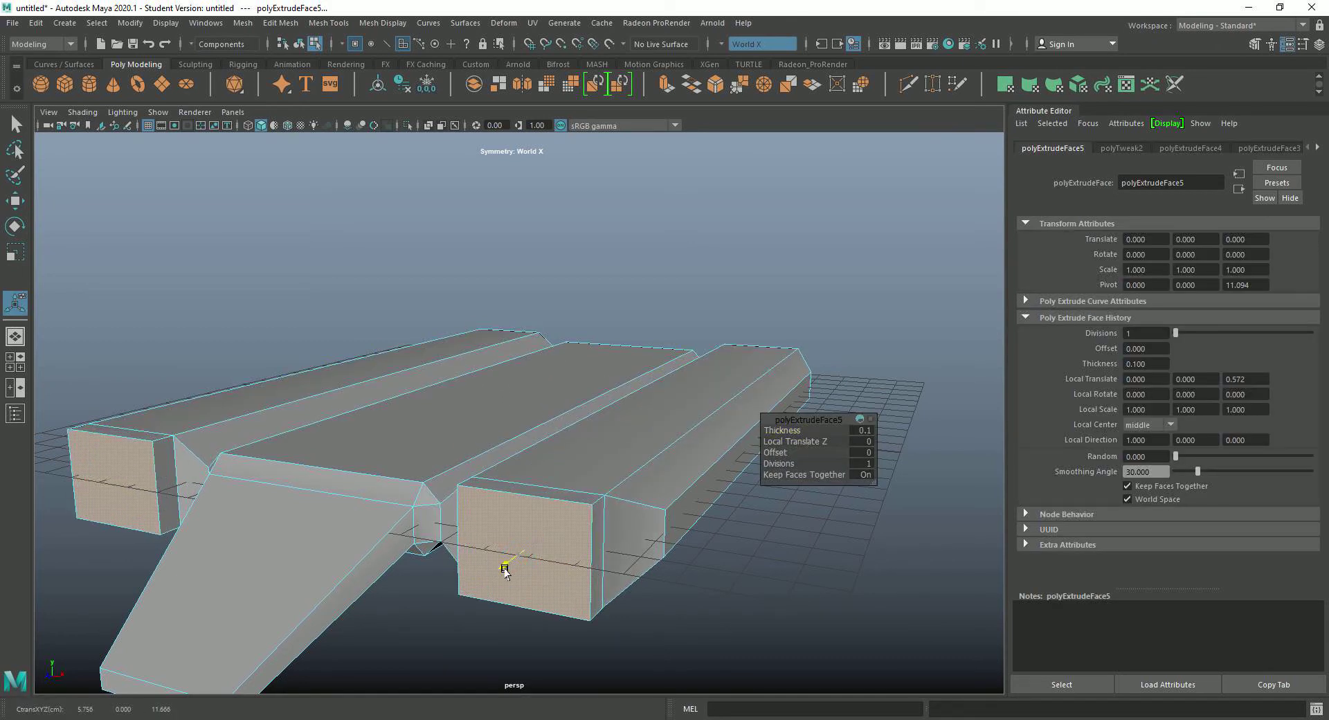
{"action": "key", "text": "r"}
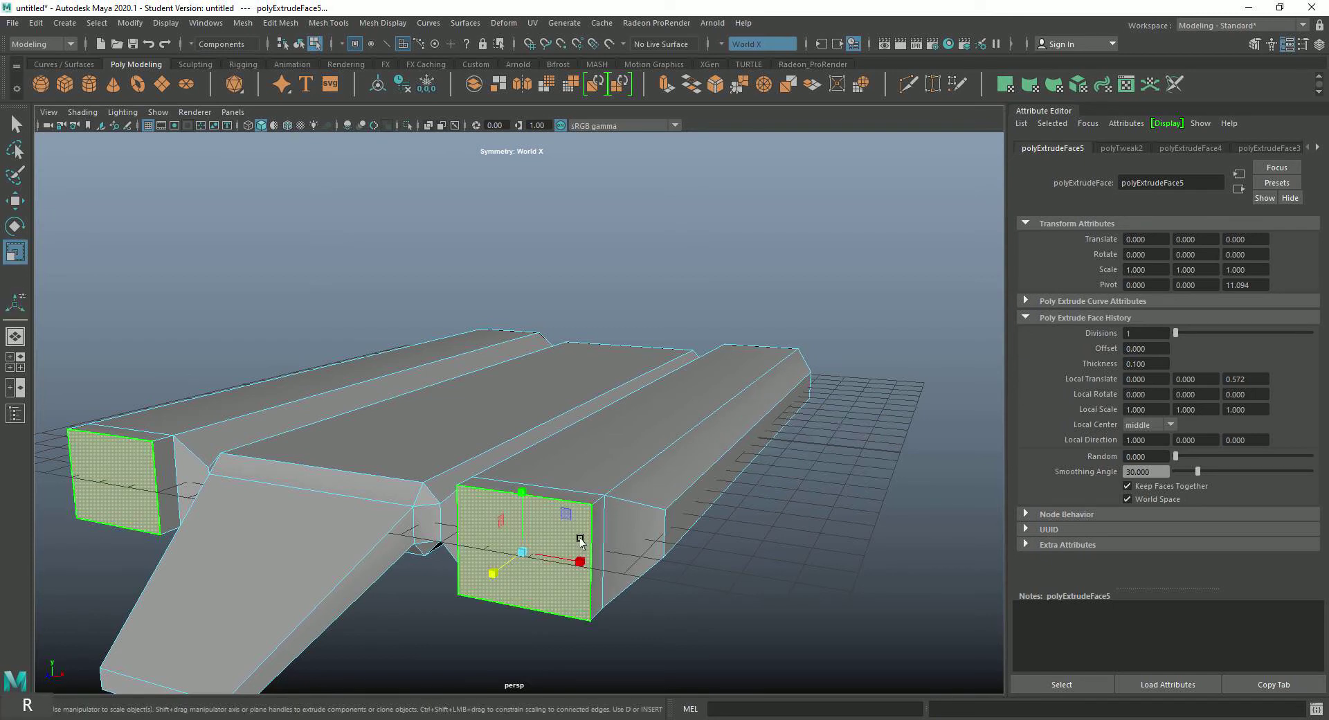
{"action": "left_click_drag", "start_coordinate": [565, 517], "coordinate": [561, 519]}
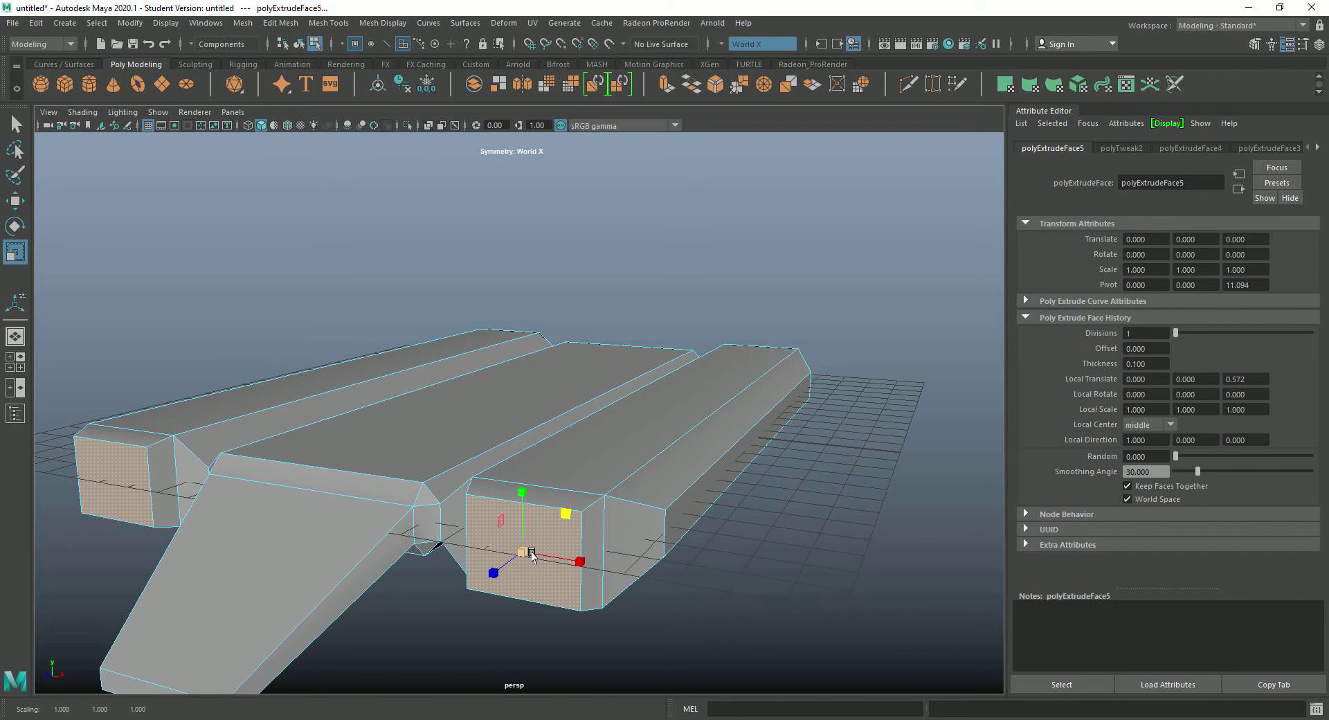
Extrude the reduced front end faces of both side blocks again with a thickness of 0.1
{"action": "right_click_drag", "start_coordinate": [540, 547], "coordinate": [538, 447], "text": "shift"}
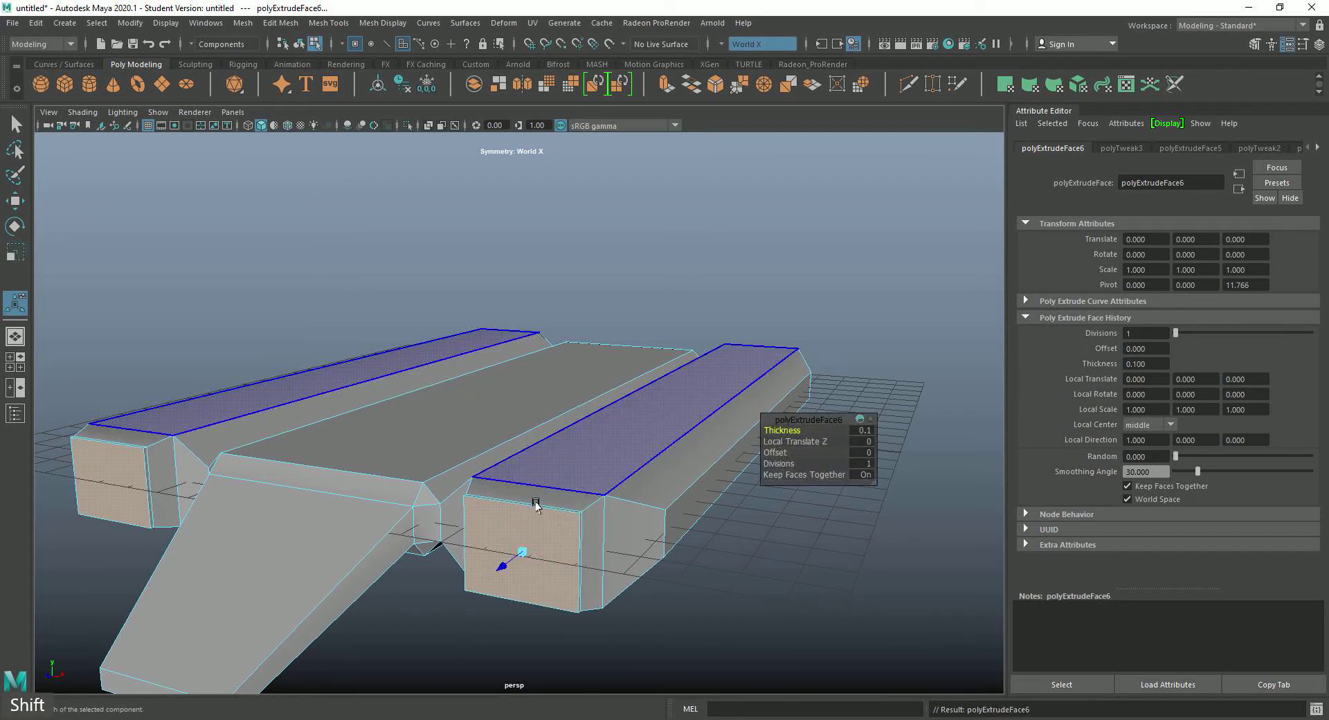
{"action": "key", "text": "w"}
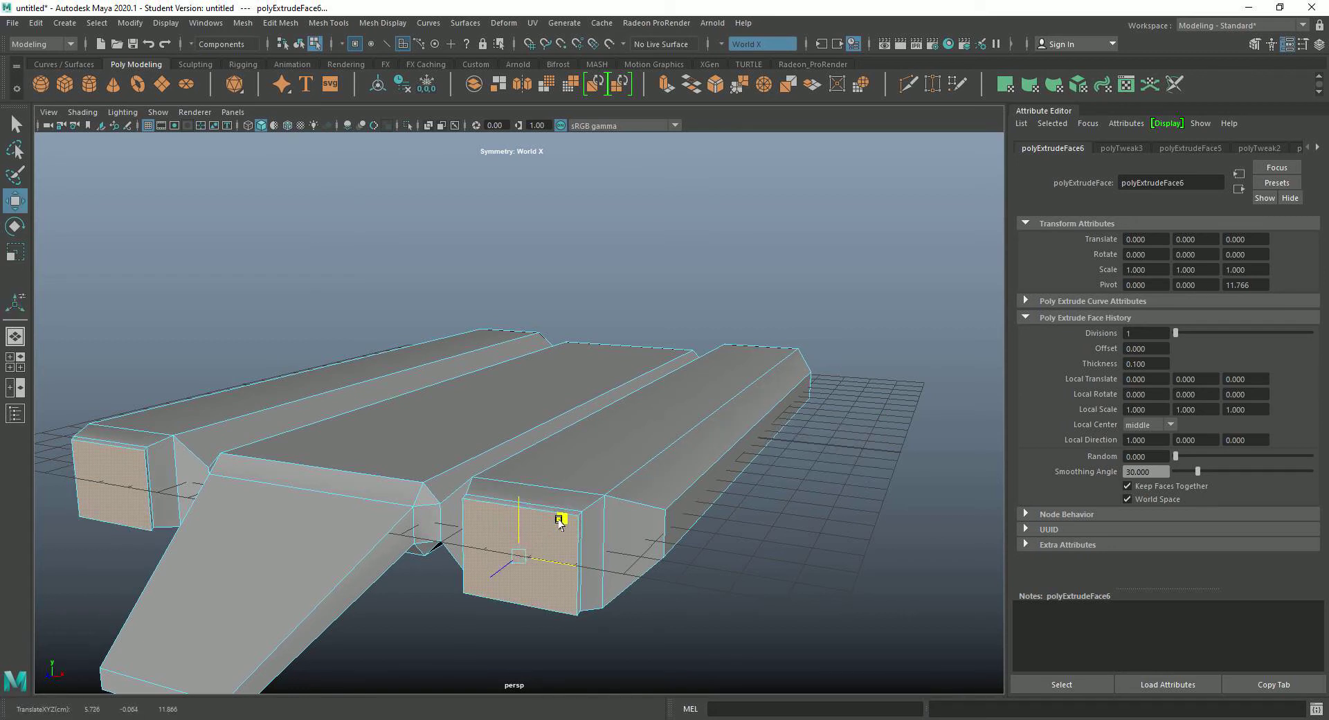
{"action": "middle_click_drag", "start_coordinate": [560, 521], "coordinate": [537, 530]}
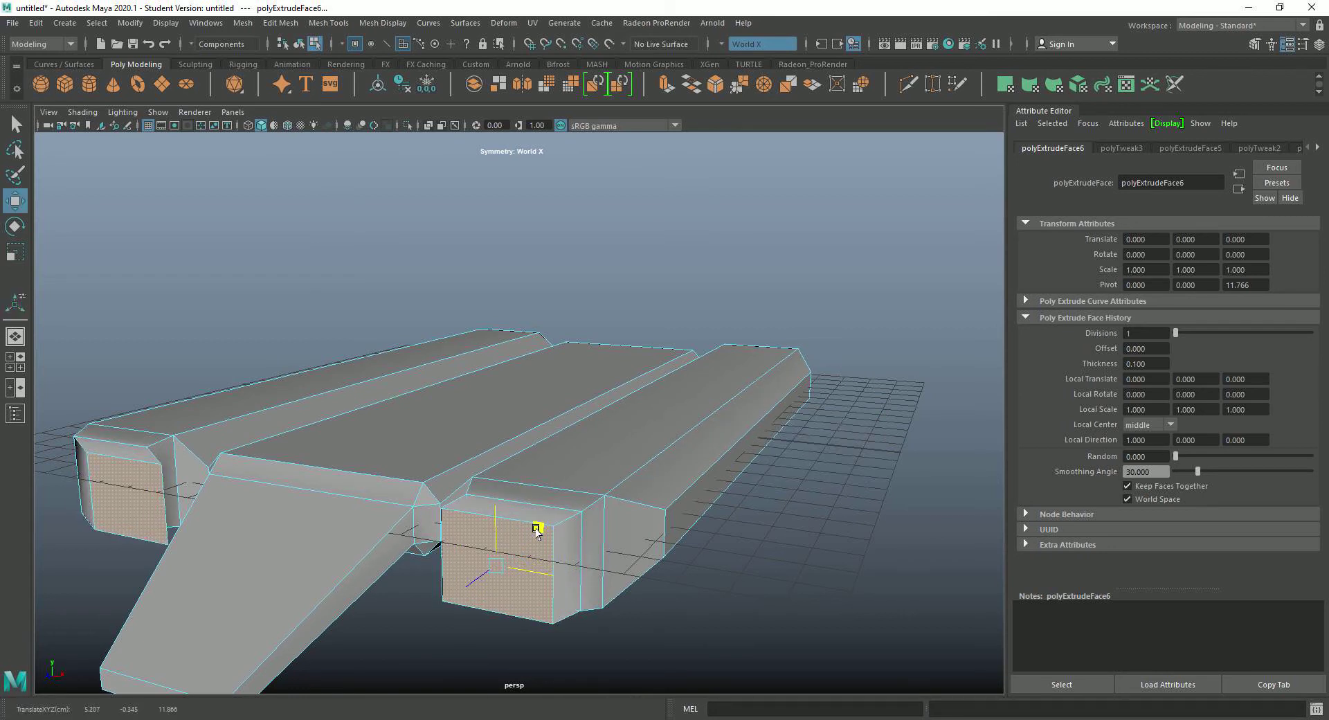
{"action": "key", "text": "ctrl+z"}
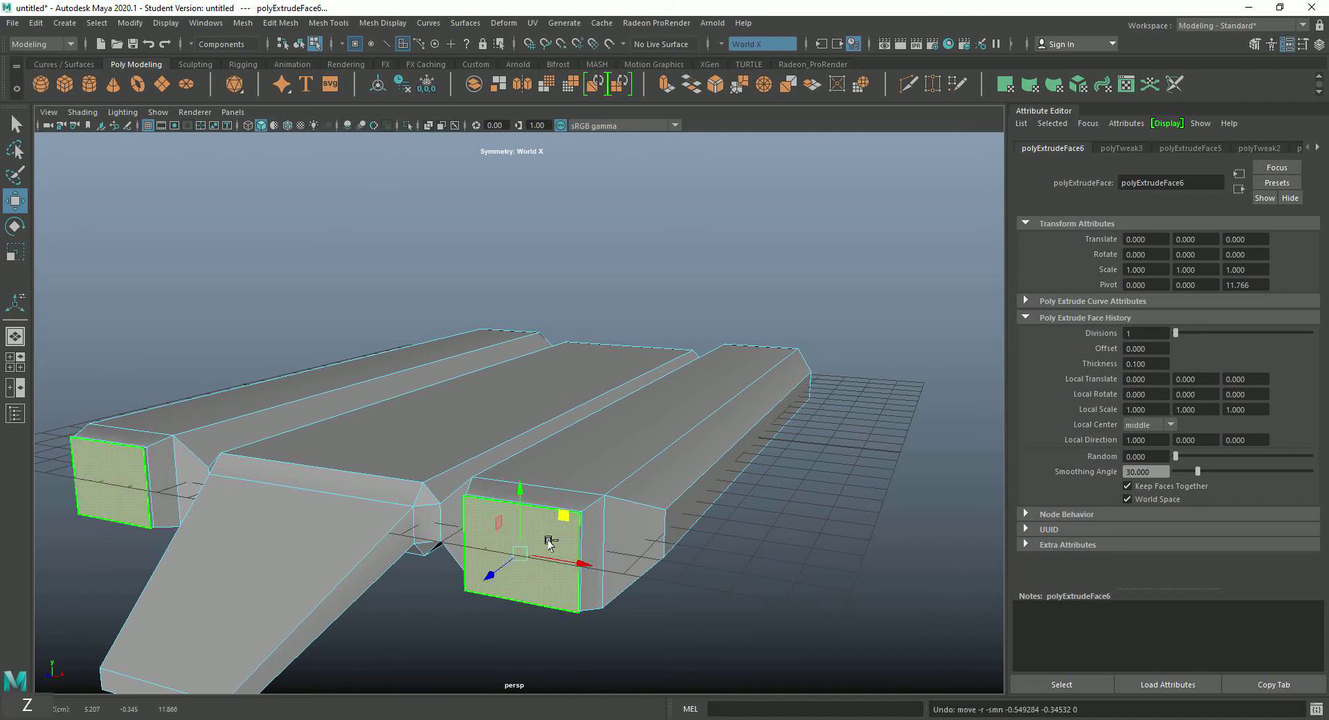
Scale down the newly extruded front end faces of both side blocks to form a bevelled rim
{"action": "key", "text": "r"}
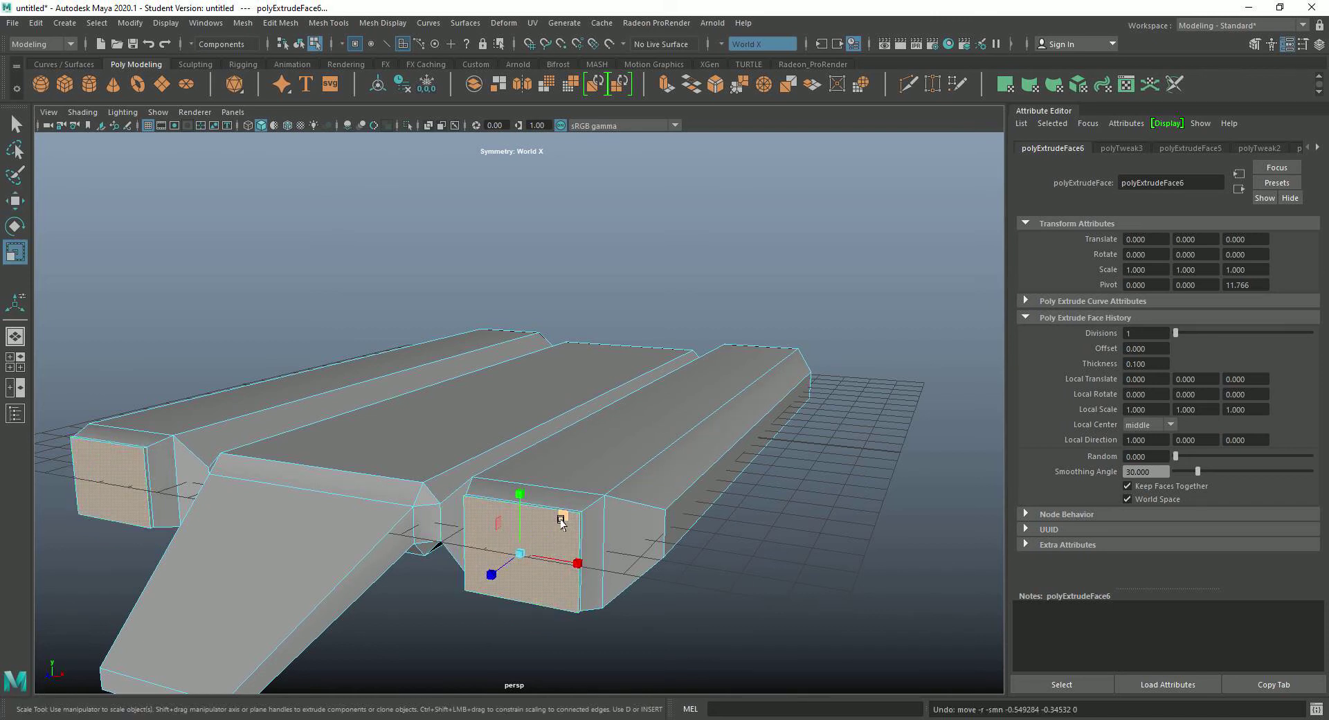
{"action": "left_click_drag", "start_coordinate": [557, 524], "coordinate": [556, 525]}
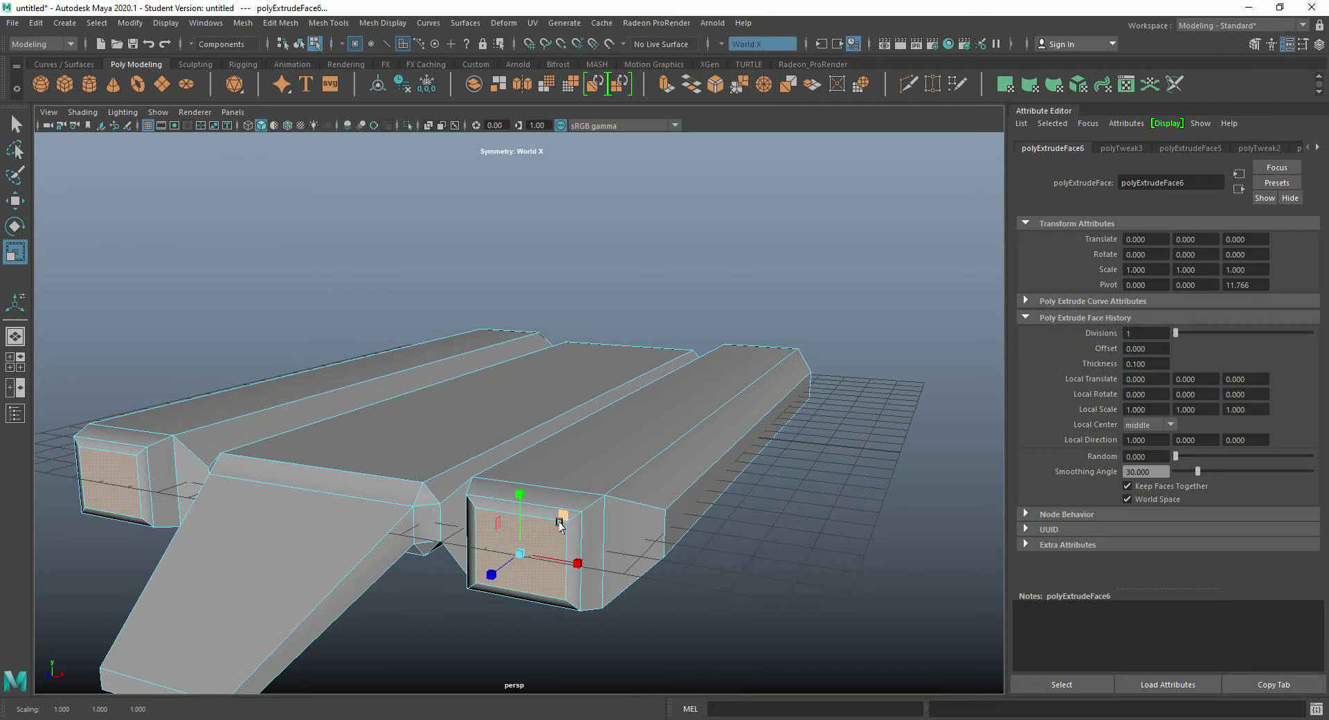
{"action": "left_click", "coordinate": [559, 524]}
Extrude the side blocks' inner front faces again with thickness 0.1 and scale them down slightly in width and height
{"action": "right_click", "coordinate": [545, 526], "text": "shift"}
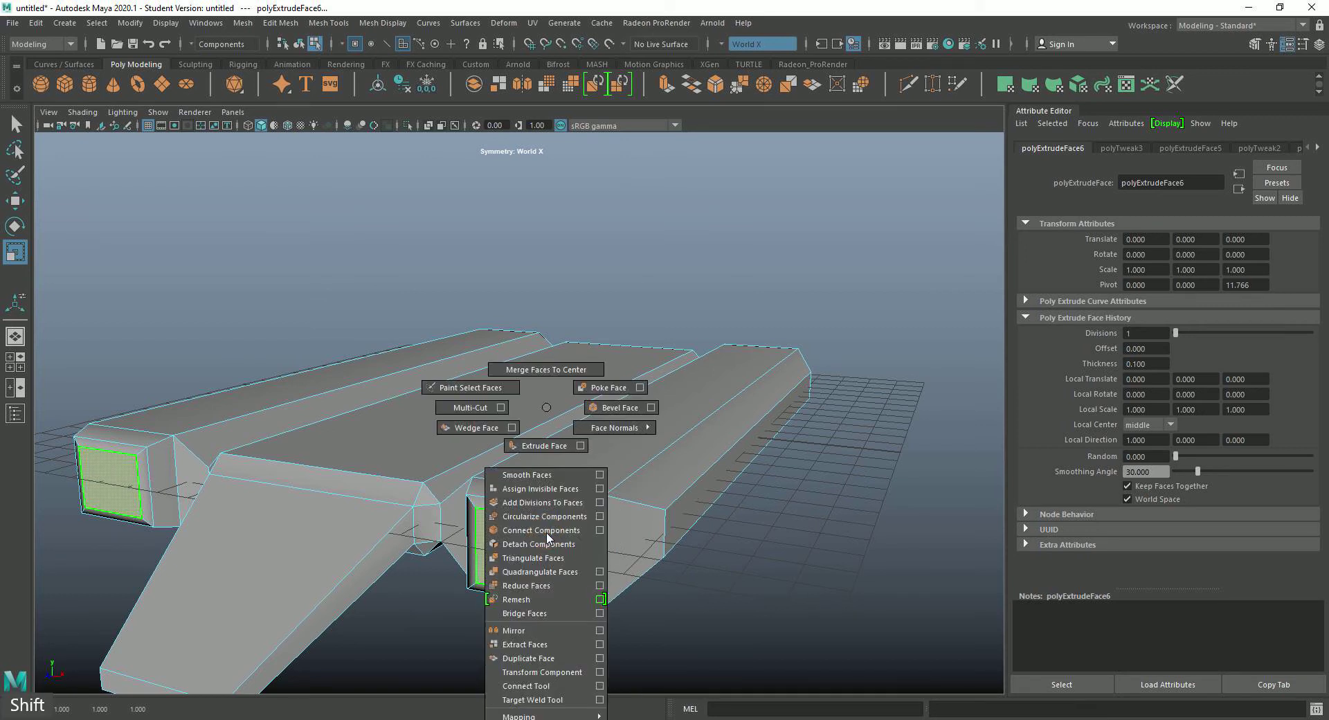
{"action": "left_click", "coordinate": [544, 445]}
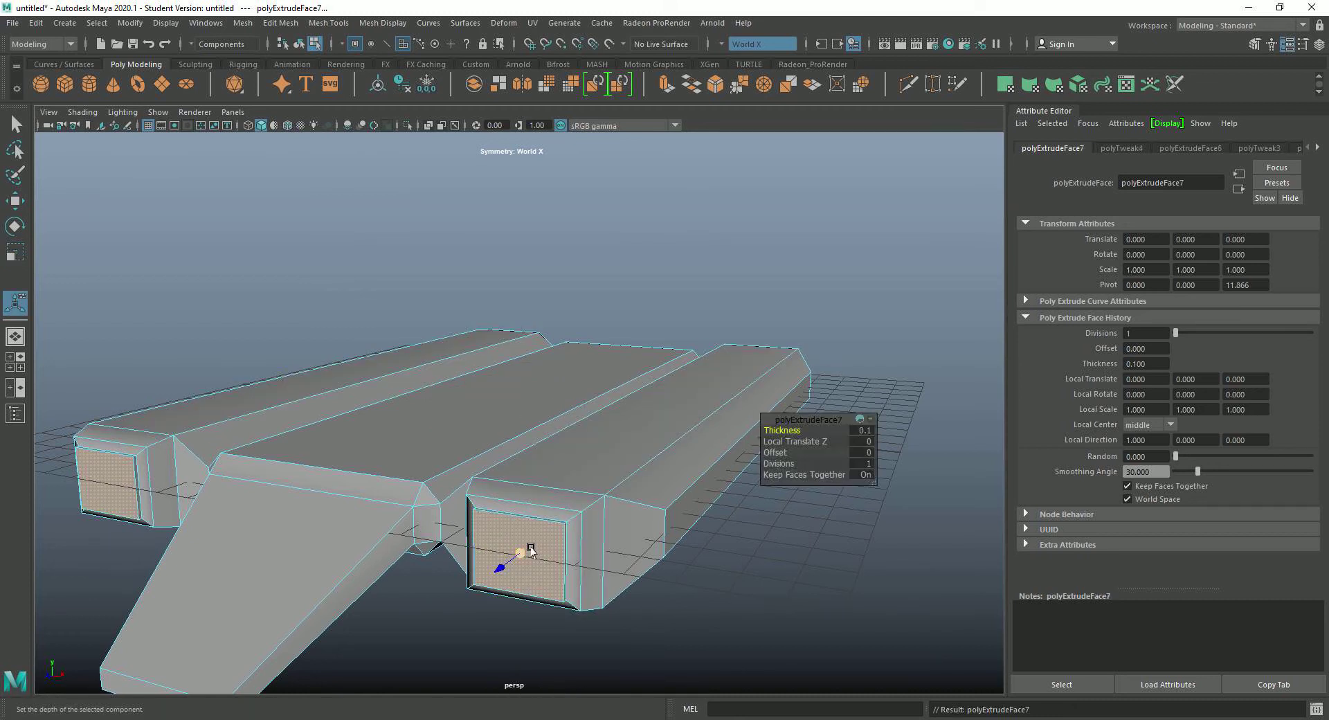
{"action": "key", "text": "r"}
{"action": "left_click_drag", "start_coordinate": [561, 519], "coordinate": [554, 526]}
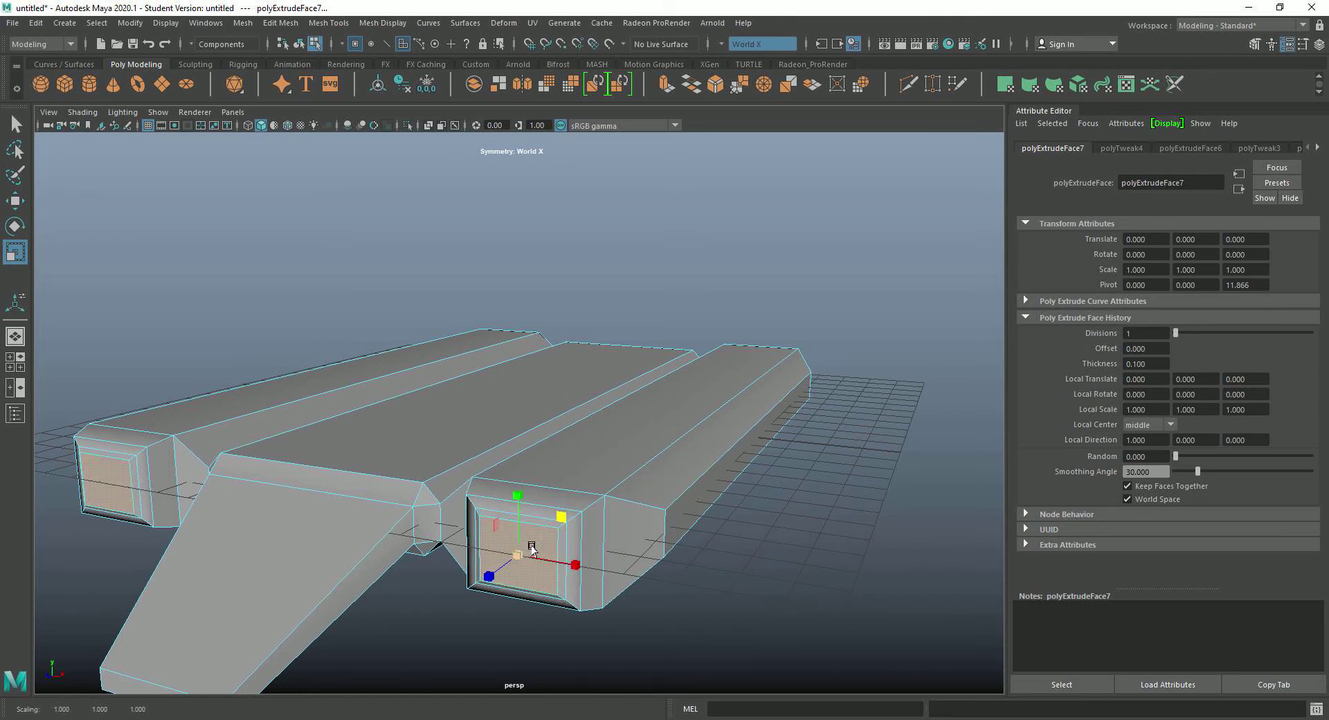
Push the inner front faces back into the side blocks to about 8.33 in Z, hollowing out their front ends
{"action": "scroll", "coordinate": [531, 547], "scroll_direction": "up", "scroll_amount": 2}
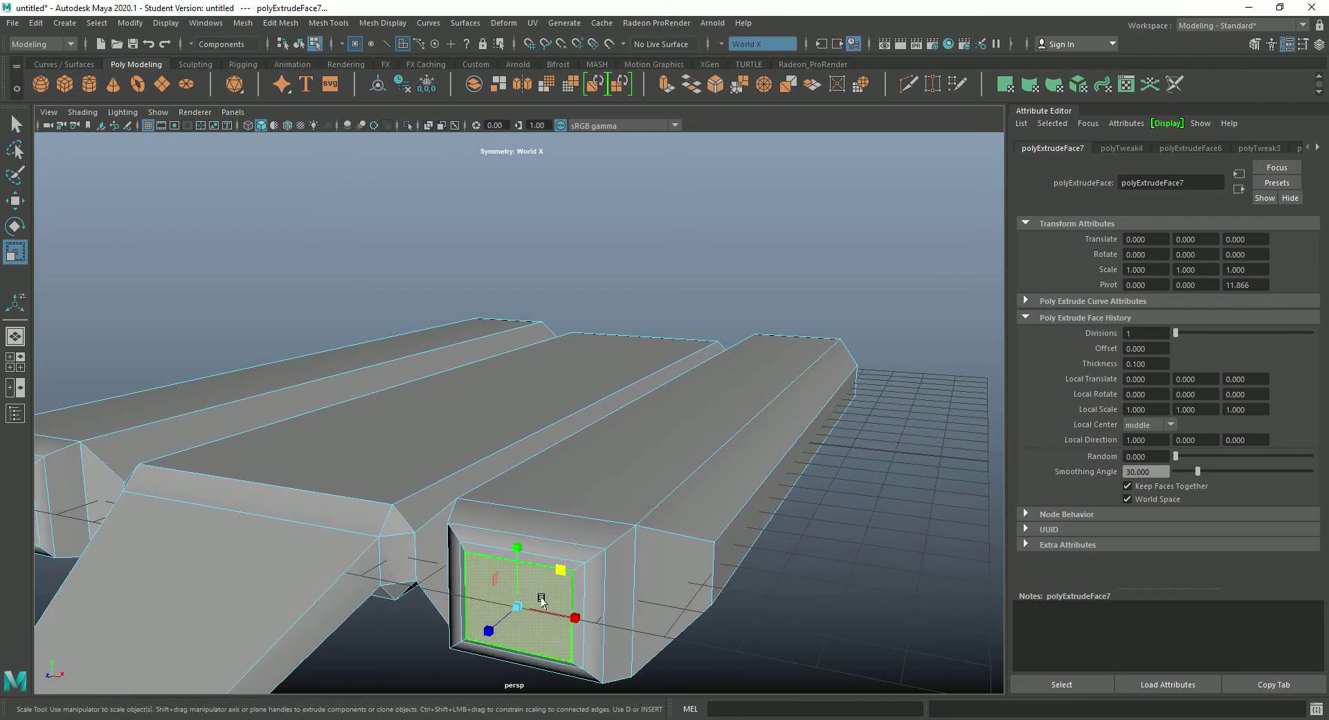
{"action": "key", "text": "alt"}
{"action": "left_click_drag", "start_coordinate": [542, 599], "coordinate": [533, 493], "text": "alt"}
{"action": "scroll", "coordinate": [526, 453], "scroll_direction": "up", "scroll_amount": 4}
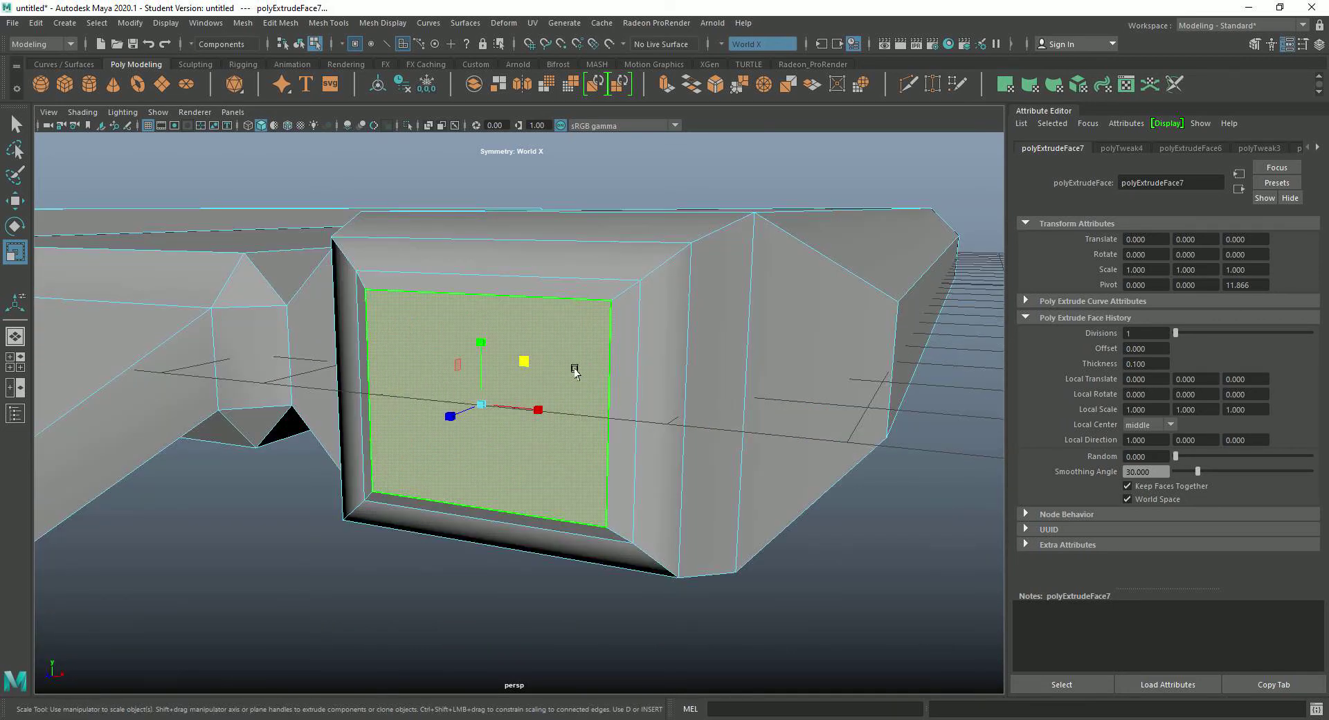
{"action": "key", "text": "w"}
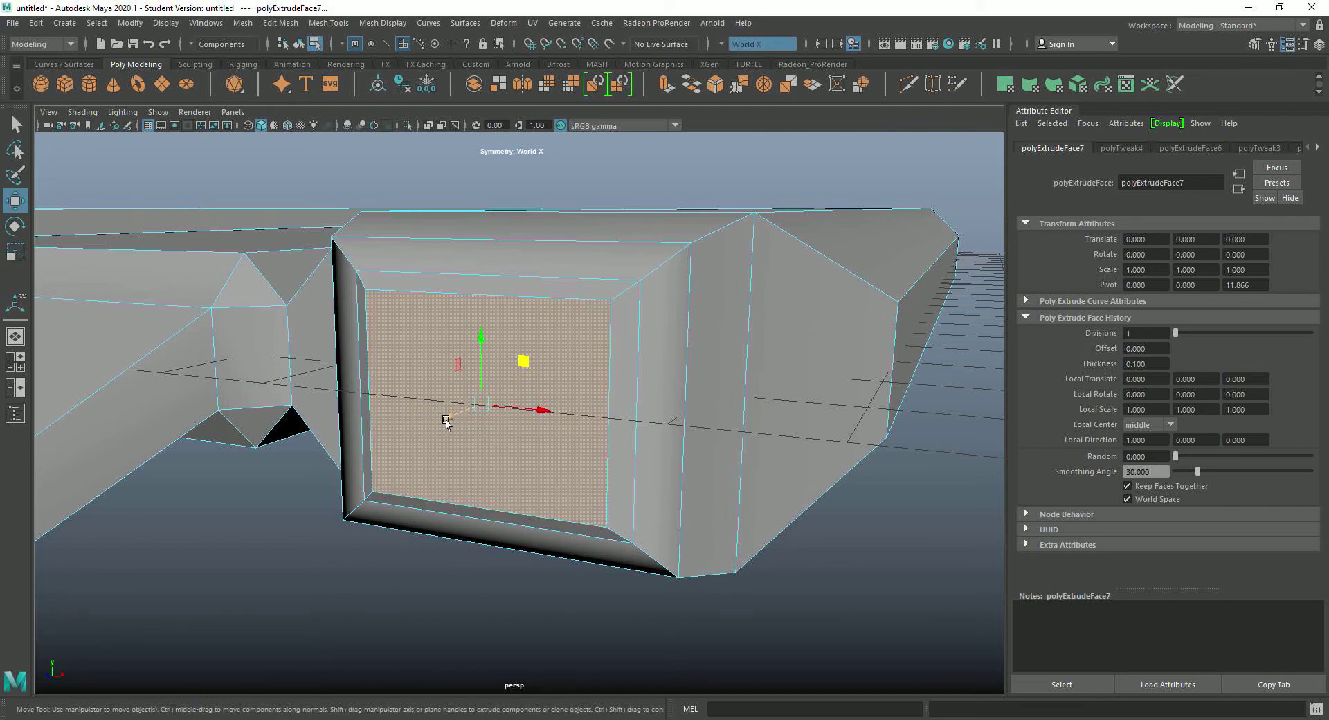
{"action": "left_click_drag", "start_coordinate": [446, 420], "coordinate": [593, 335]}
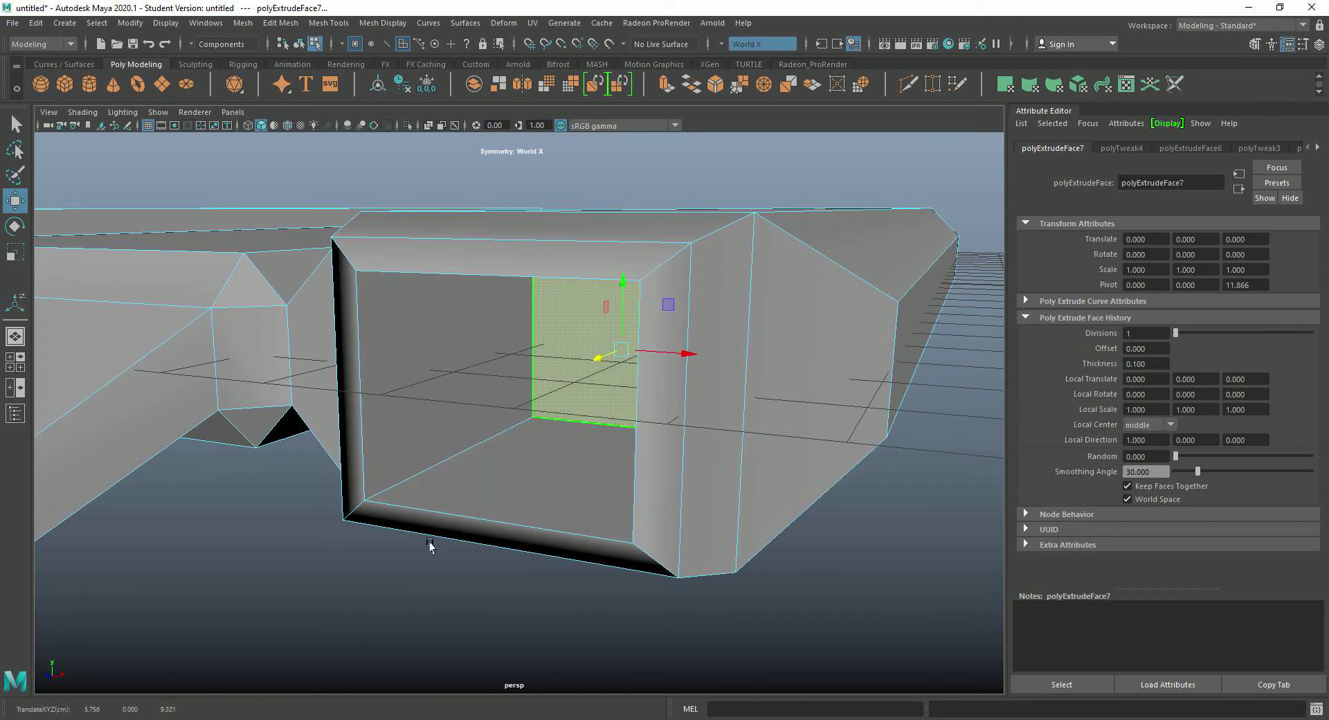
{"action": "left_click_drag", "start_coordinate": [388, 594], "coordinate": [449, 589], "text": "alt"}
{"action": "scroll", "coordinate": [452, 586], "scroll_direction": "down", "scroll_amount": 5, "text": "alt"}
{"action": "scroll", "coordinate": [452, 586], "scroll_direction": "down", "scroll_amount": 3, "text": "alt"}
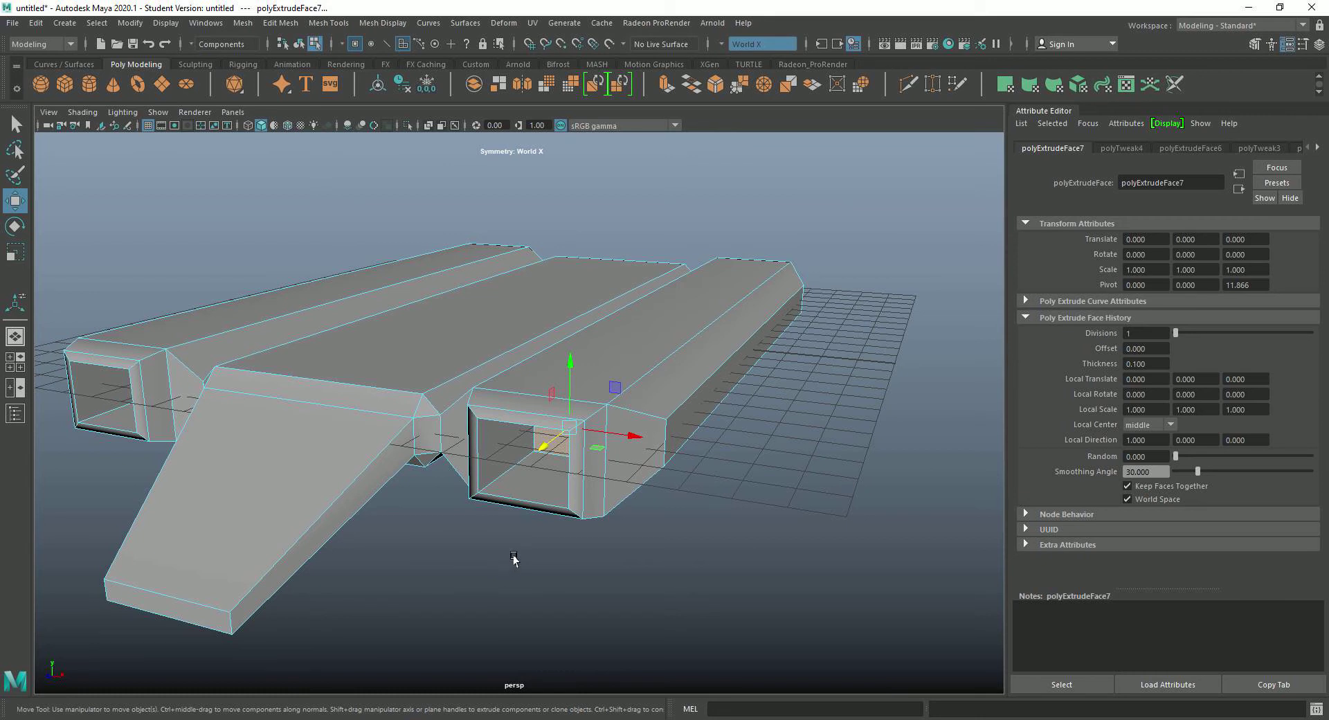
Preview the whole mesh smoothed, switch back to the unsmoothed display, and clear the selection
{"action": "key", "text": "3"}
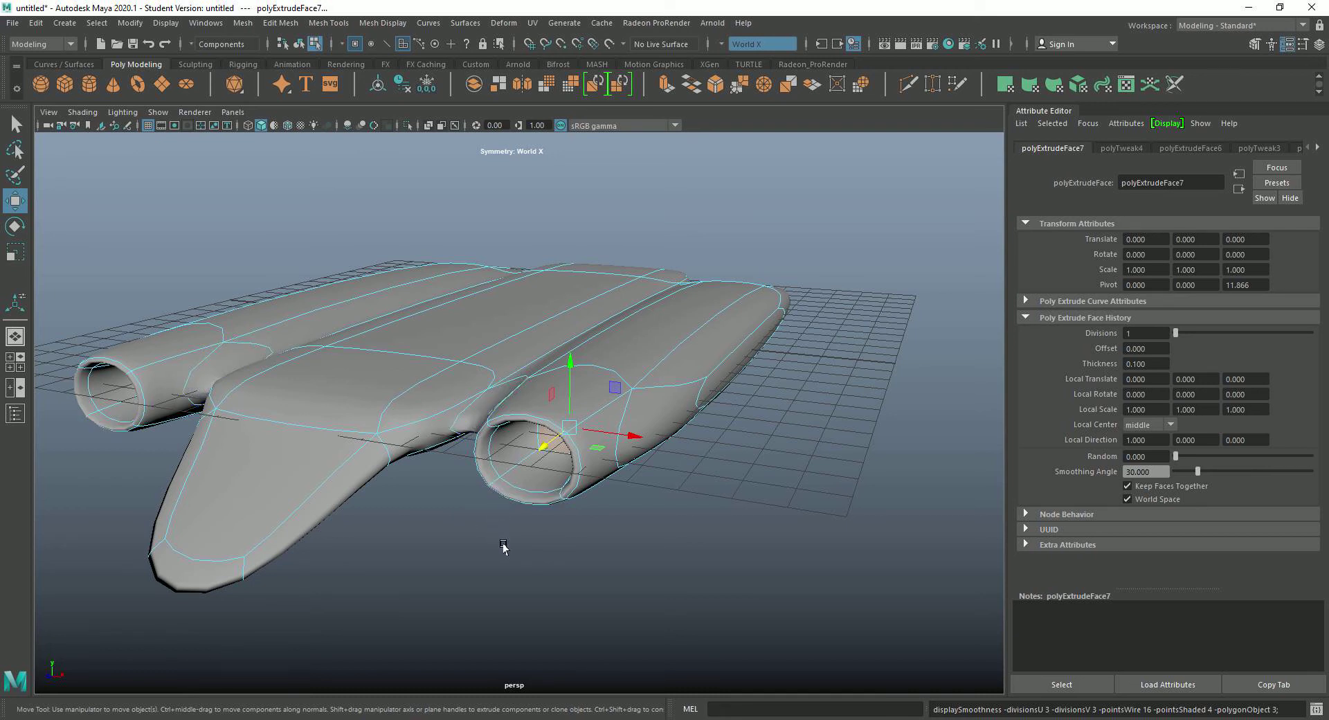
{"action": "key", "text": "1"}
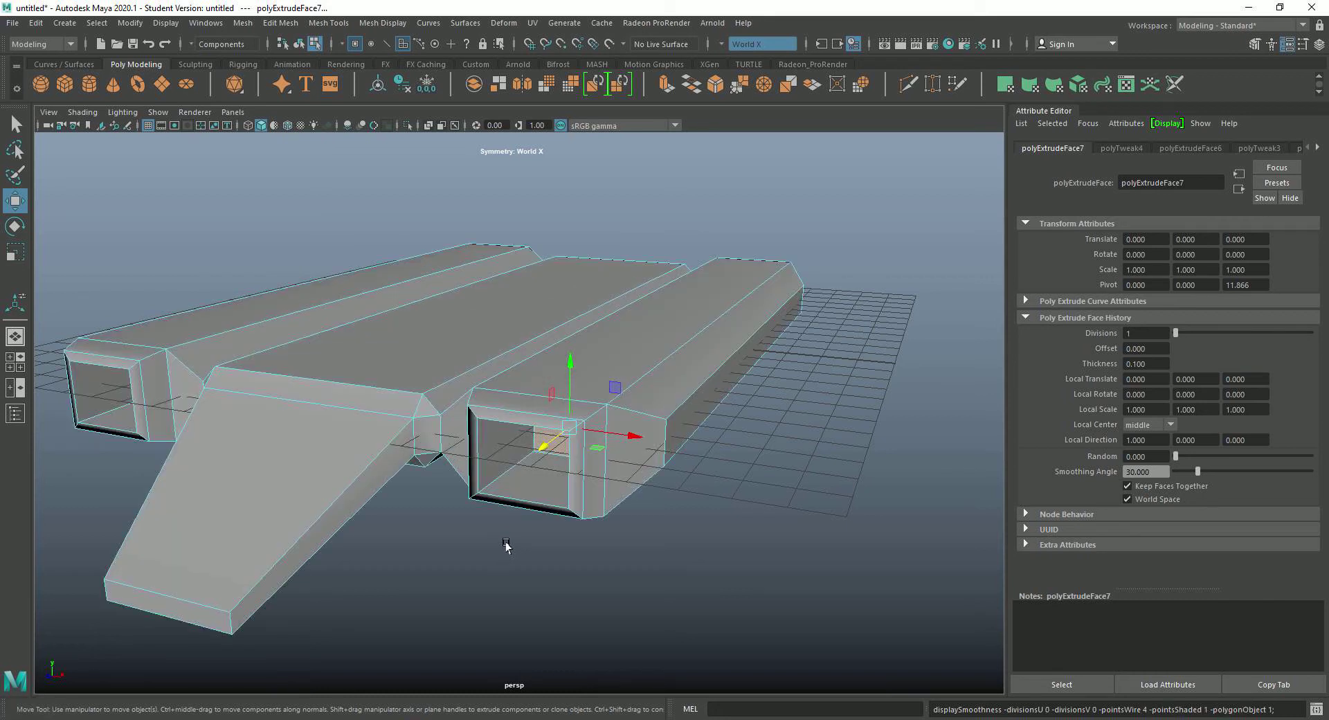
{"action": "left_click", "coordinate": [625, 534]}
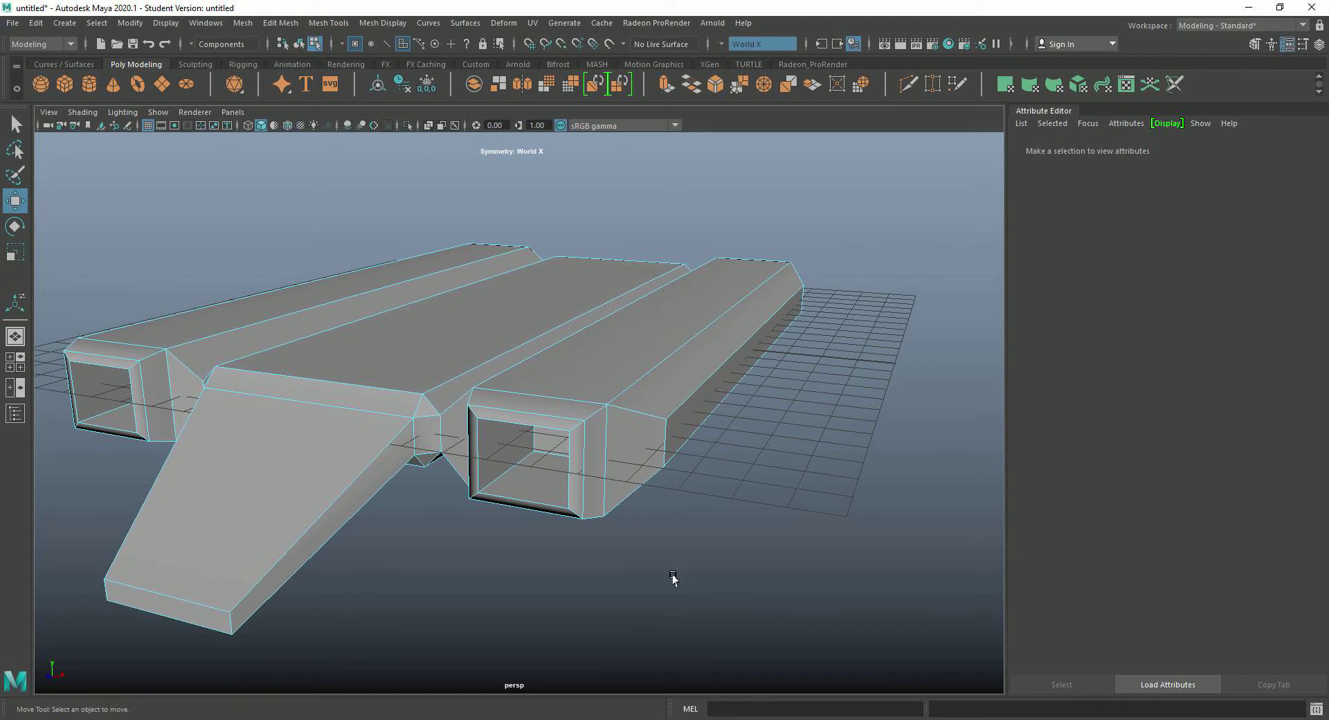
Extrude the outermost side faces of both side blocks with thickness 0.1, pulling them outward about 0.97
{"action": "left_click_drag", "start_coordinate": [674, 578], "coordinate": [643, 582], "text": "alt"}
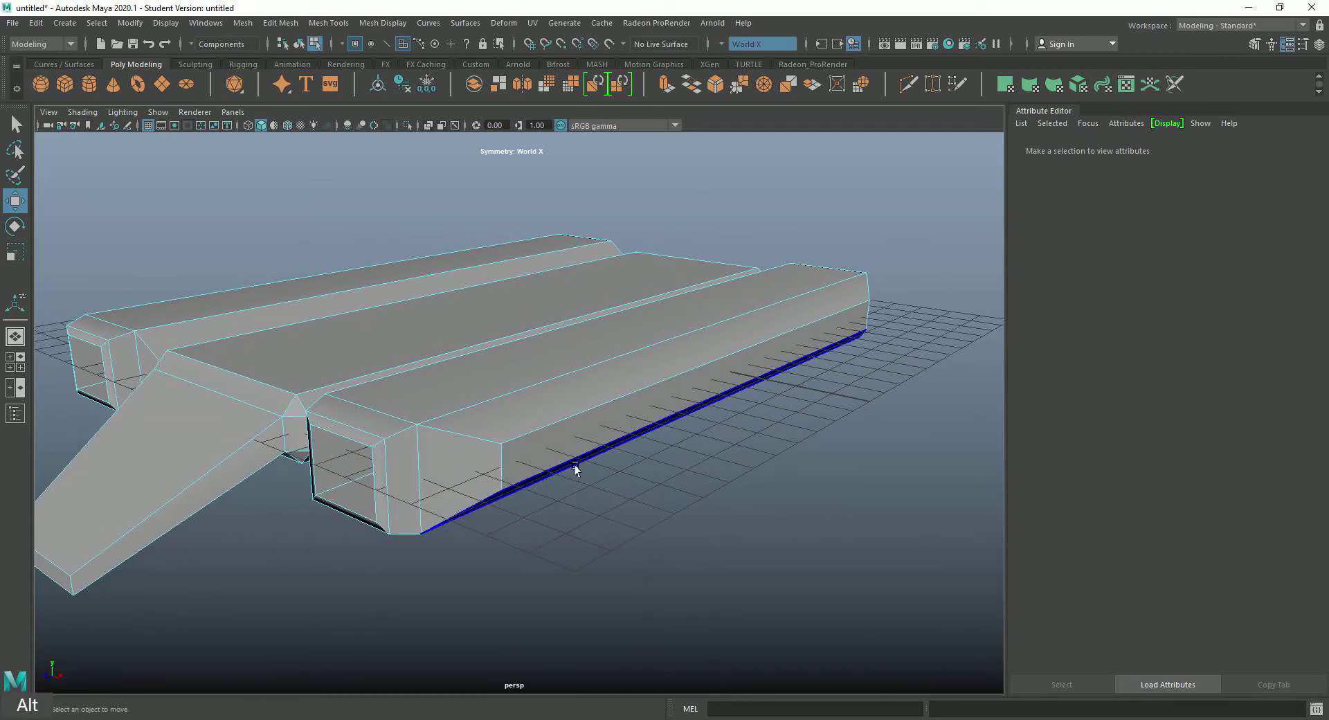
{"action": "left_click", "coordinate": [563, 446]}
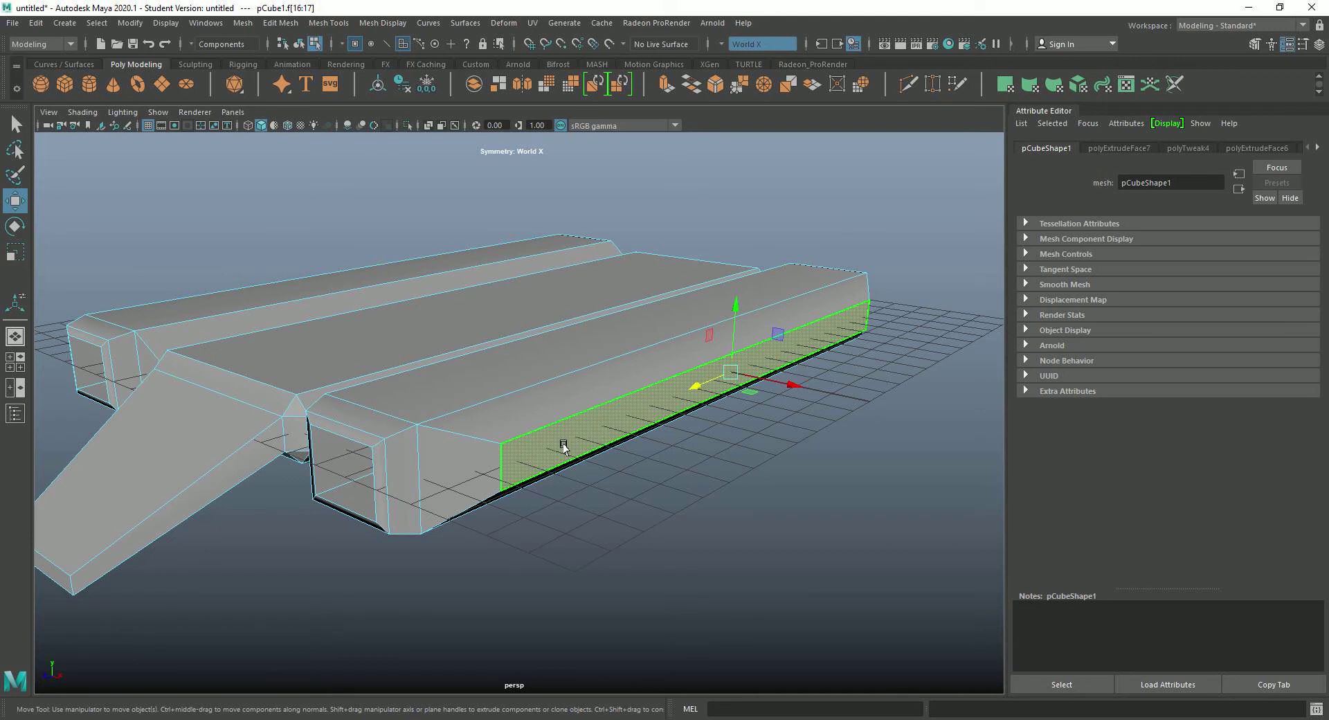
{"action": "right_click_drag", "start_coordinate": [563, 447], "coordinate": [714, 512]}
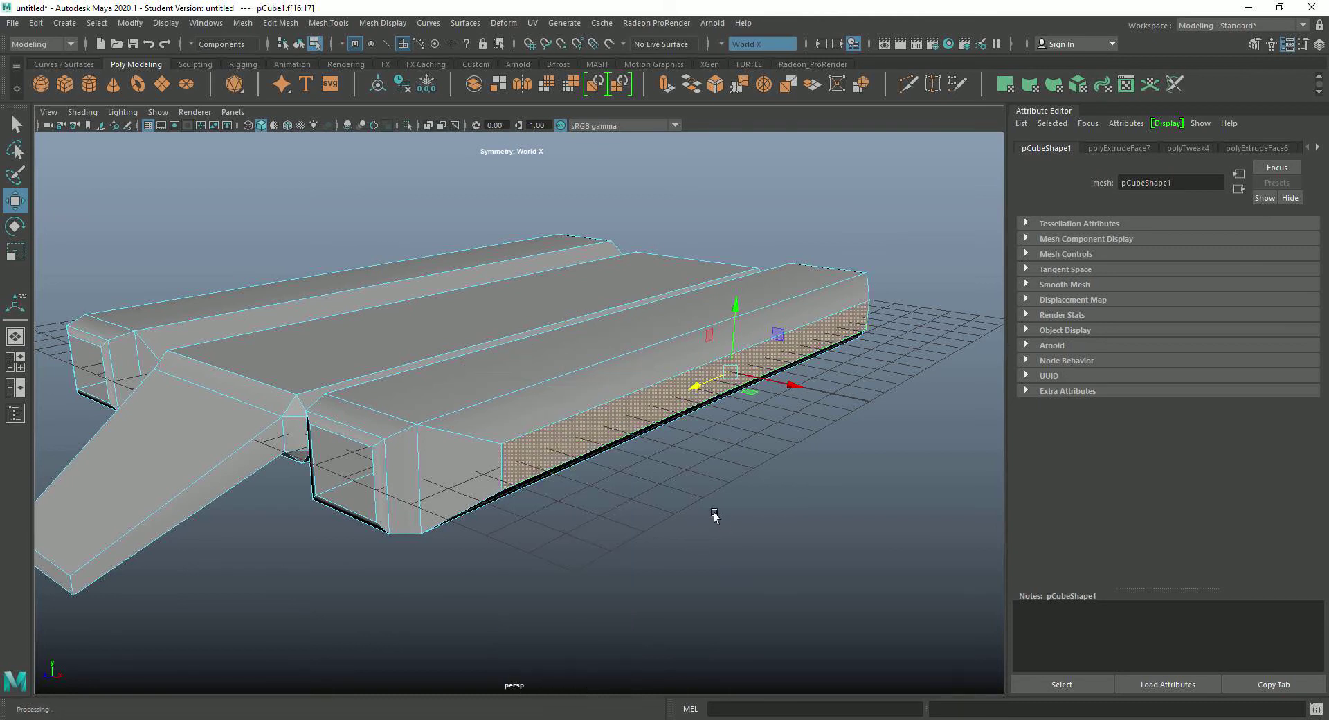
{"action": "right_click_drag", "start_coordinate": [573, 408], "coordinate": [569, 446], "text": "shift"}
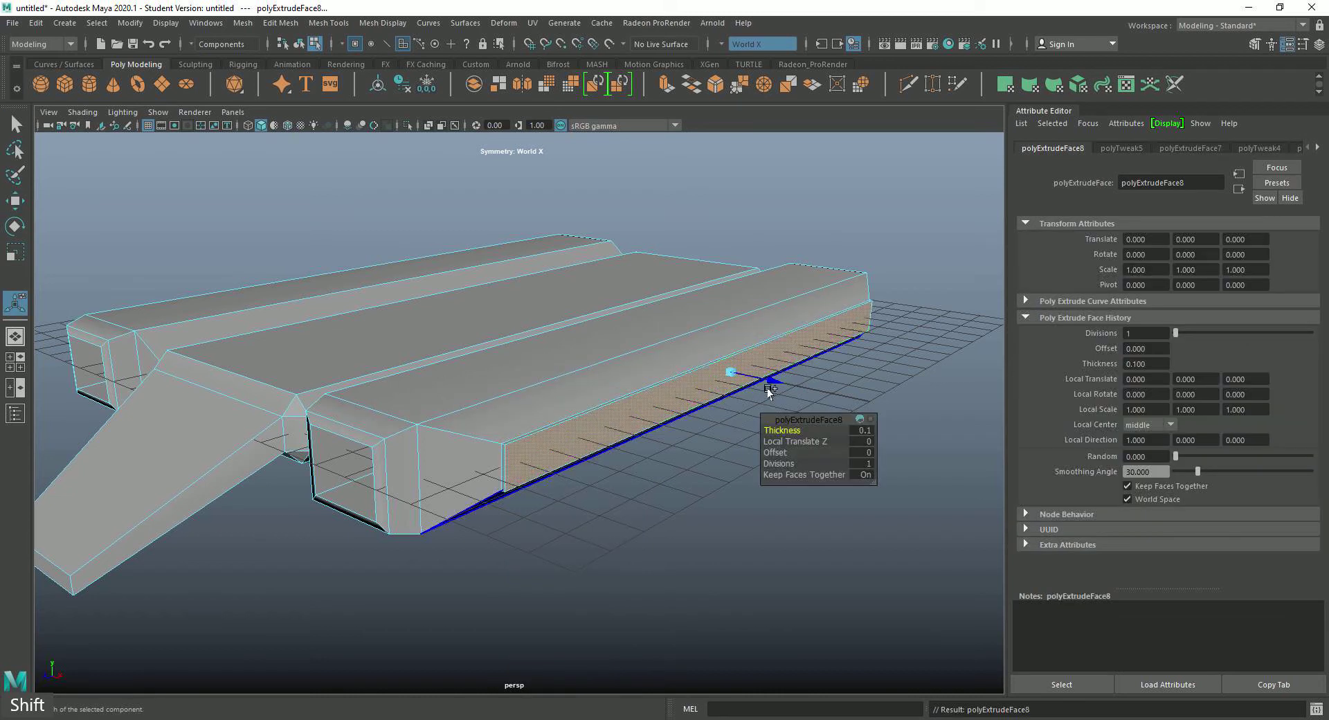
{"action": "left_click_drag", "start_coordinate": [766, 380], "coordinate": [801, 391]}
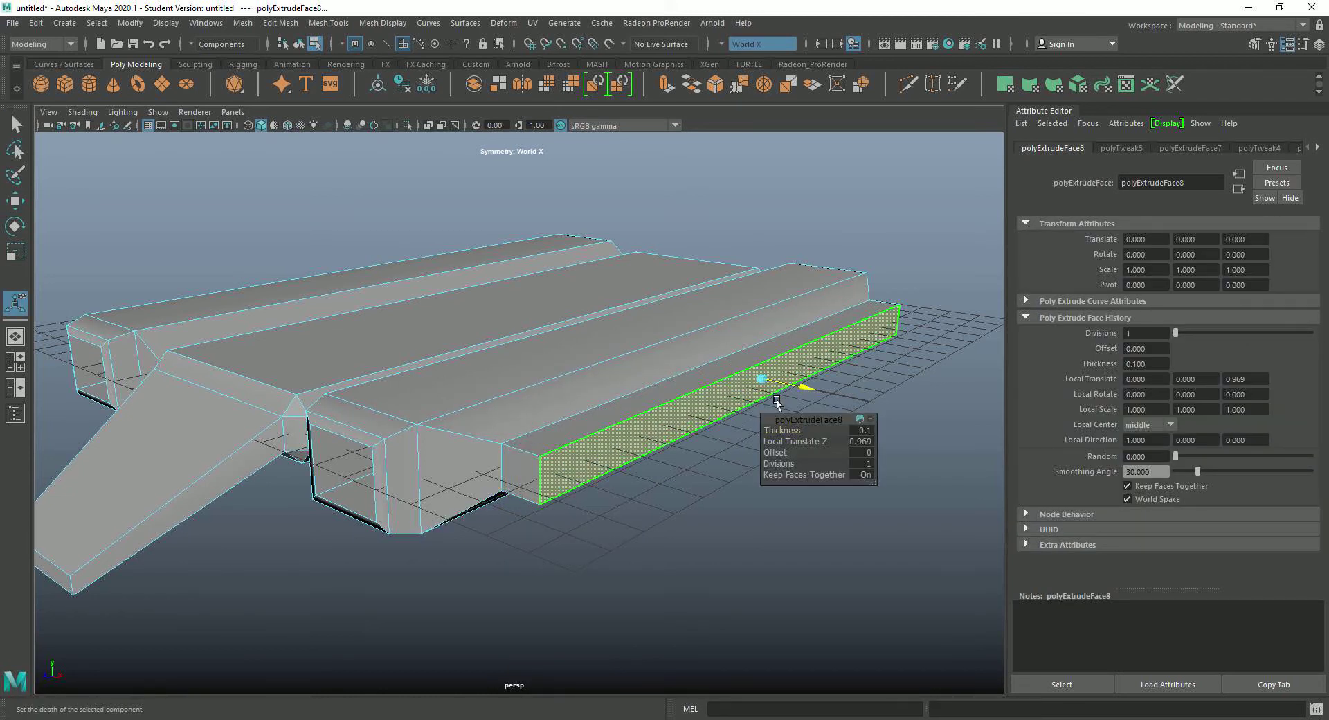
Move the extruded outer side faces backward along Z so their front ends slope toward the rear
{"action": "key", "text": "e"}
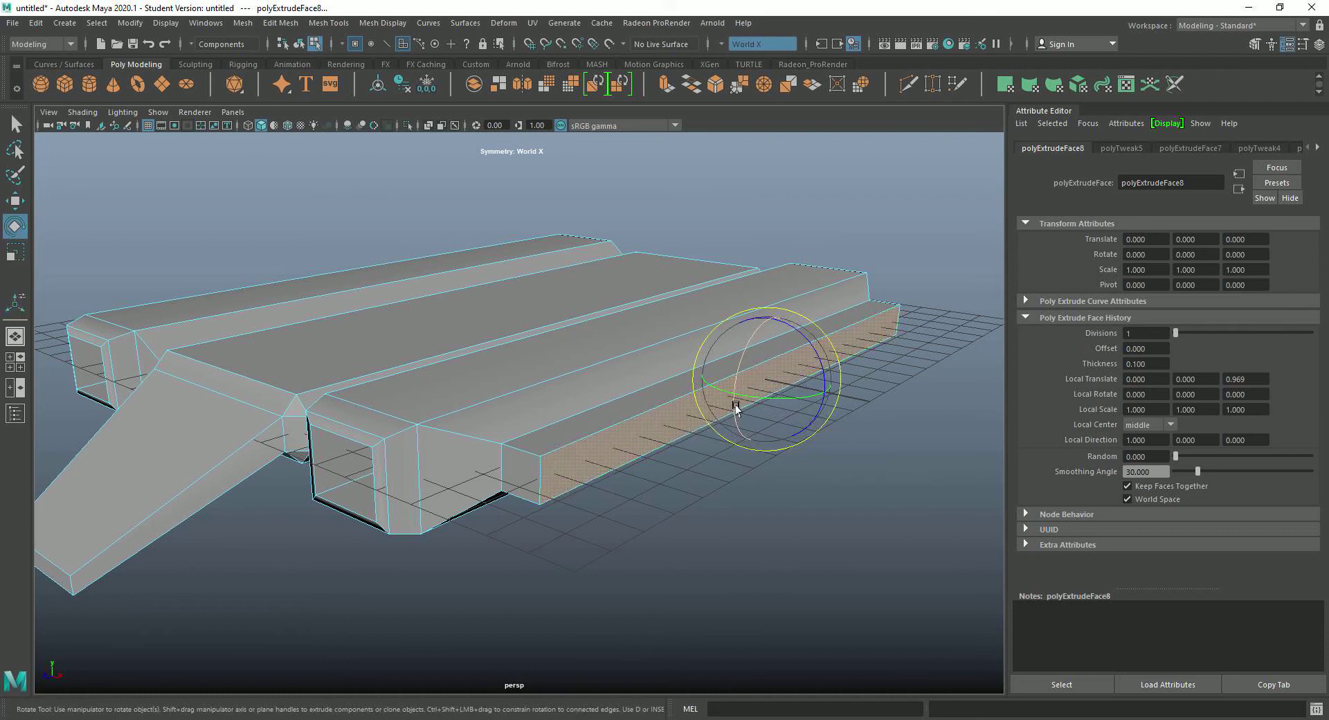
{"action": "key", "text": "r"}
{"action": "key", "text": "w"}
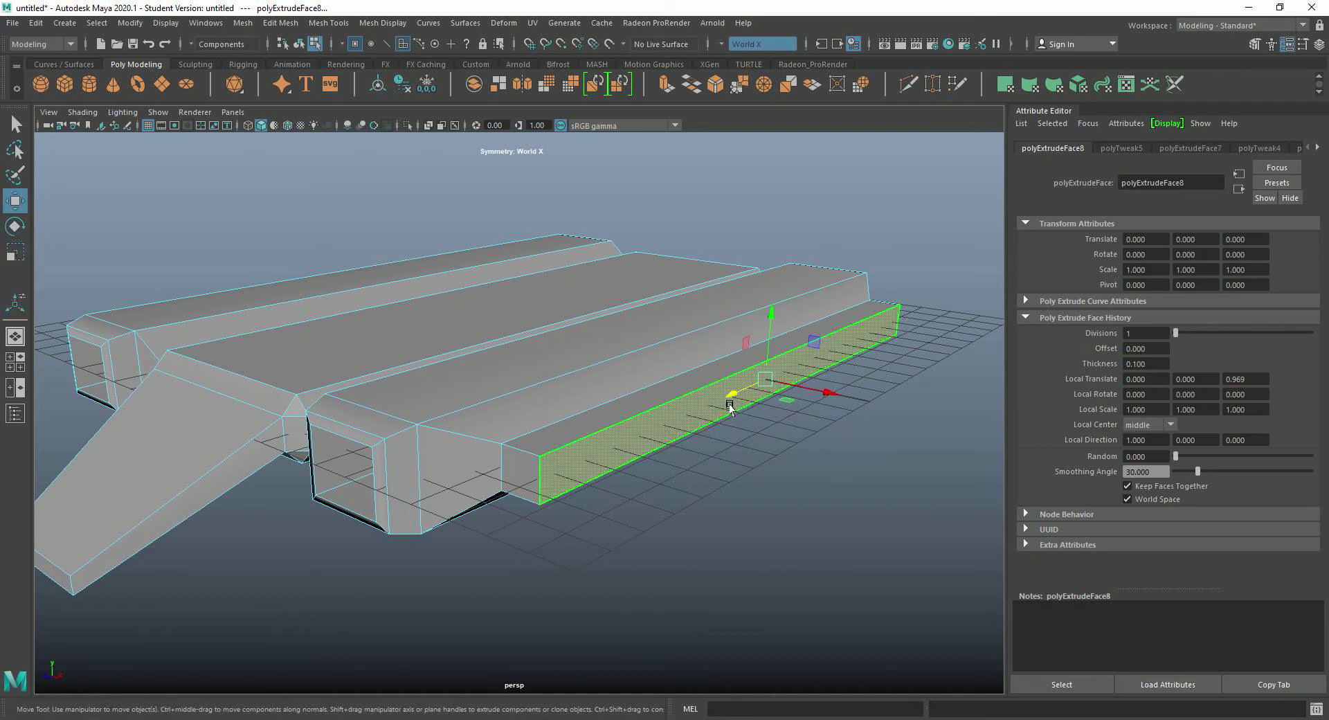
{"action": "left_click_drag", "start_coordinate": [732, 398], "coordinate": [754, 389]}
{"action": "scroll", "coordinate": [776, 426], "scroll_direction": "down", "scroll_amount": 3}
{"action": "scroll", "coordinate": [776, 427], "scroll_direction": "up", "scroll_amount": 2}
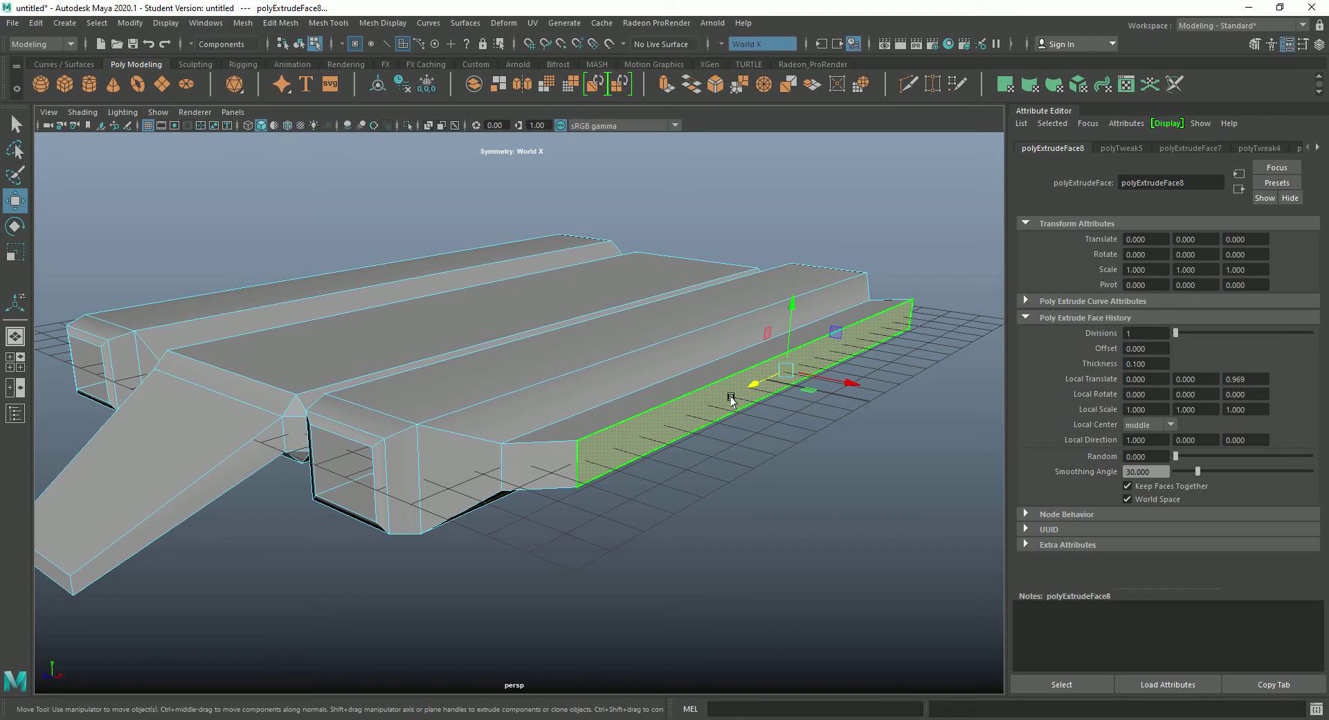
Rotate the extruded outer side faces about the lengthwise axis so they tilt downward
{"action": "key", "text": "r"}
{"action": "key", "text": "e"}
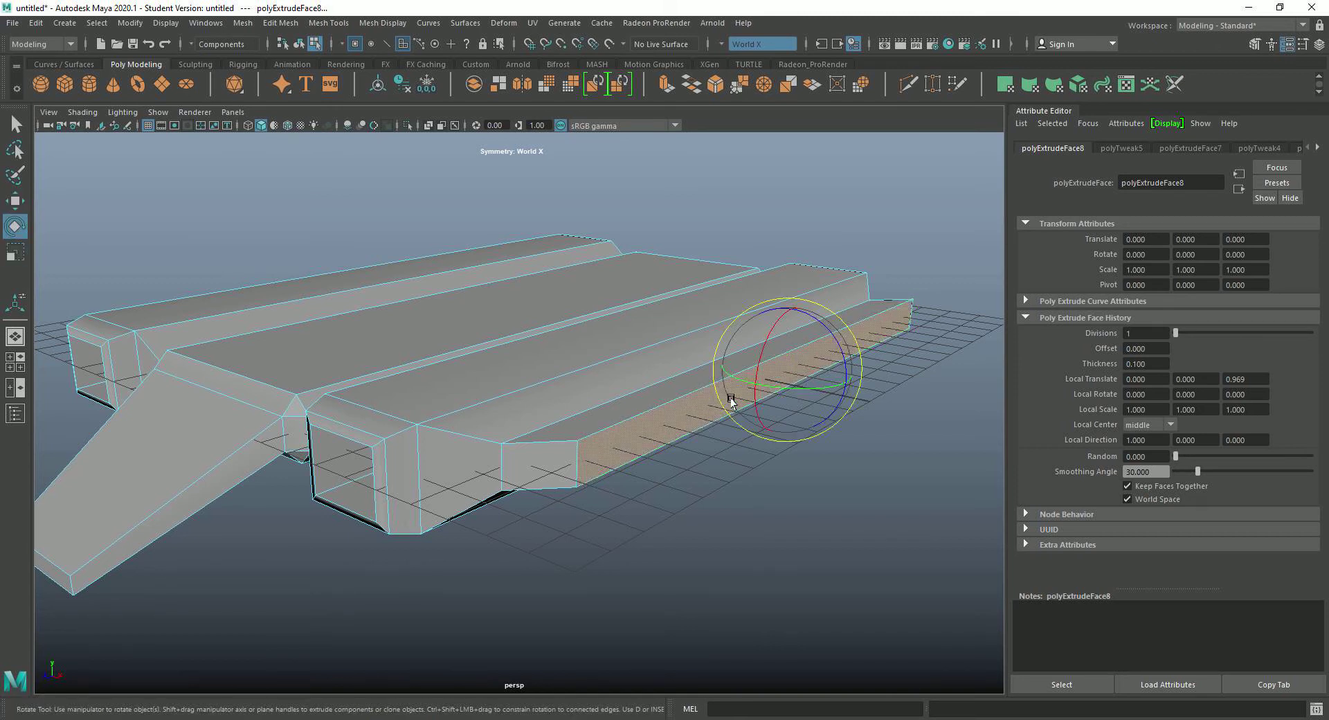
{"action": "left_click_drag", "start_coordinate": [818, 325], "coordinate": [832, 349]}
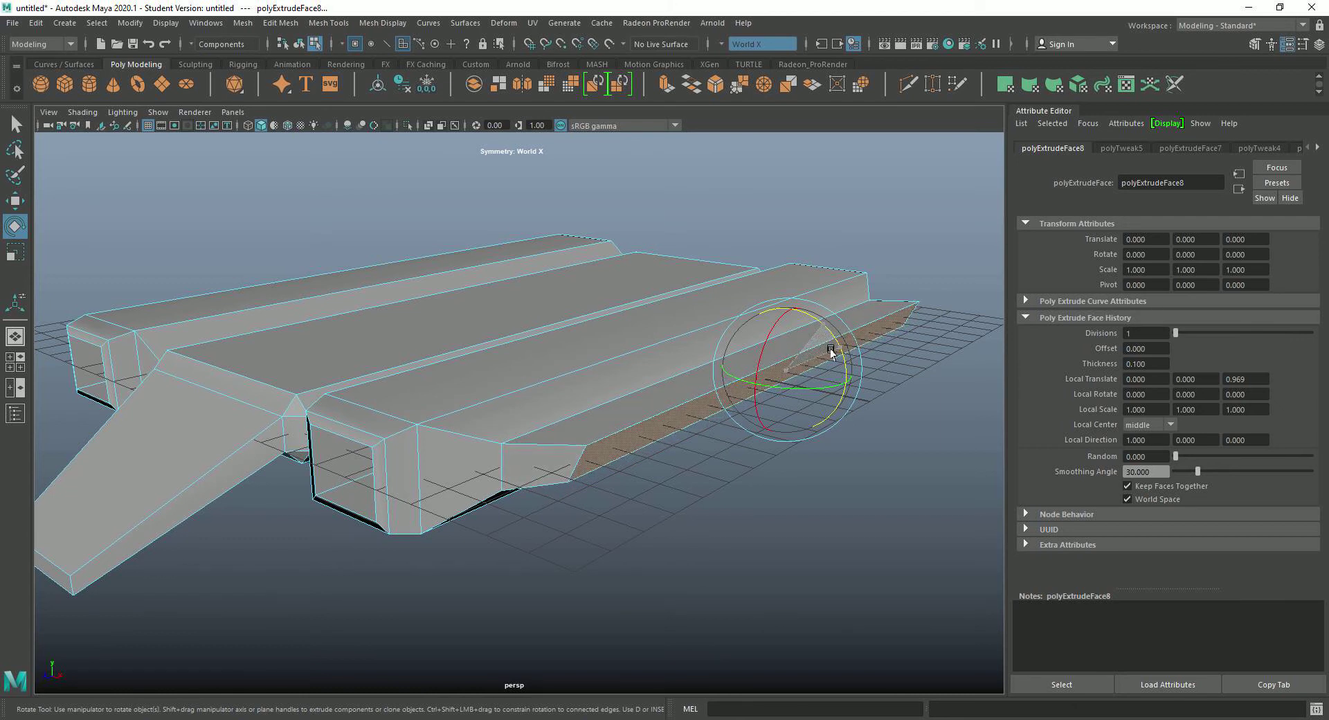
Extrude the tilted outer side faces with thickness 0.1, pulling them outward and down about 2.65 to form wings
{"action": "left_click", "coordinate": [681, 428]}
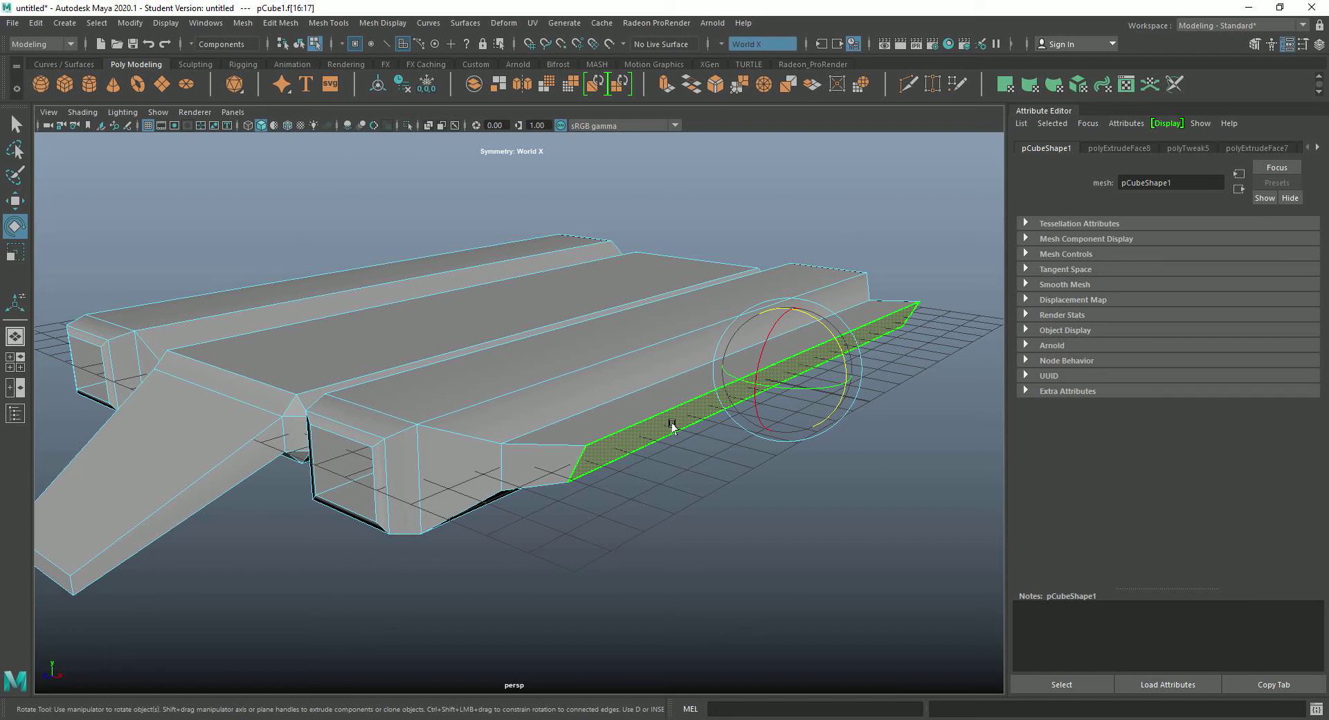
{"action": "right_click_drag", "start_coordinate": [672, 428], "coordinate": [674, 440], "text": "shift"}
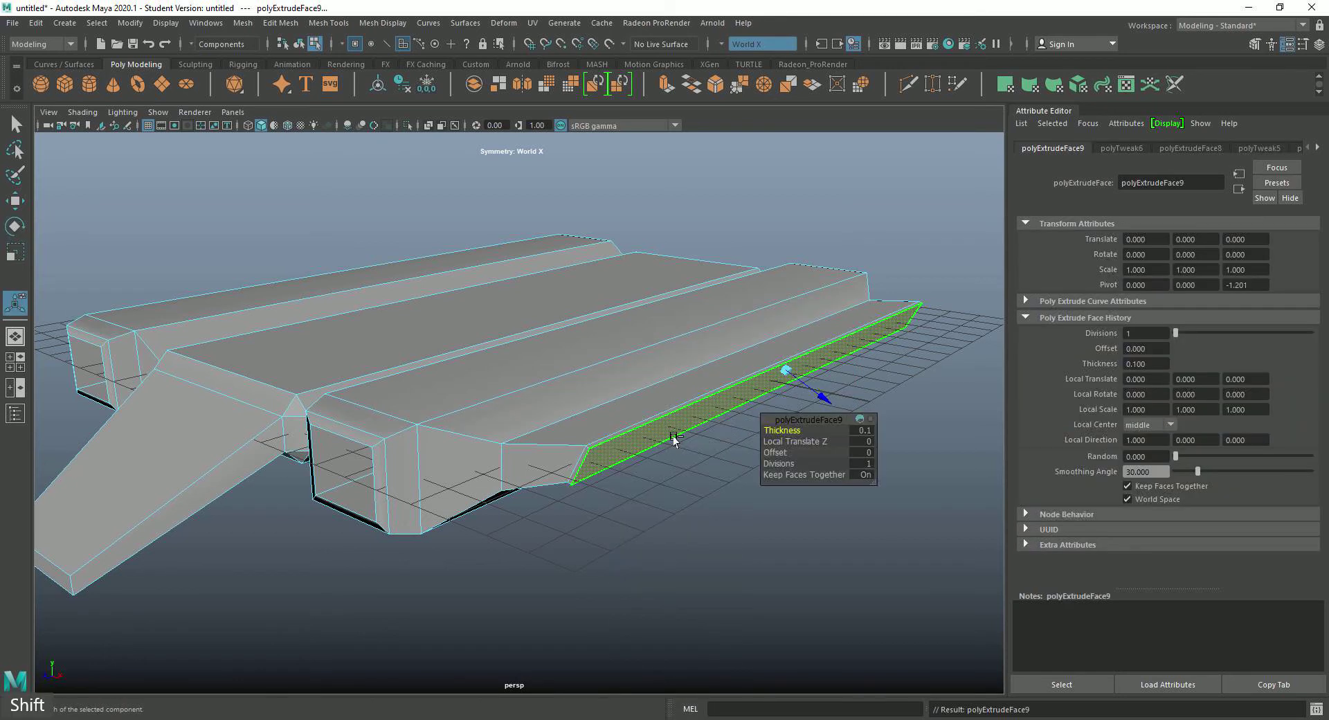
{"action": "left_click_drag", "start_coordinate": [822, 400], "coordinate": [879, 482]}
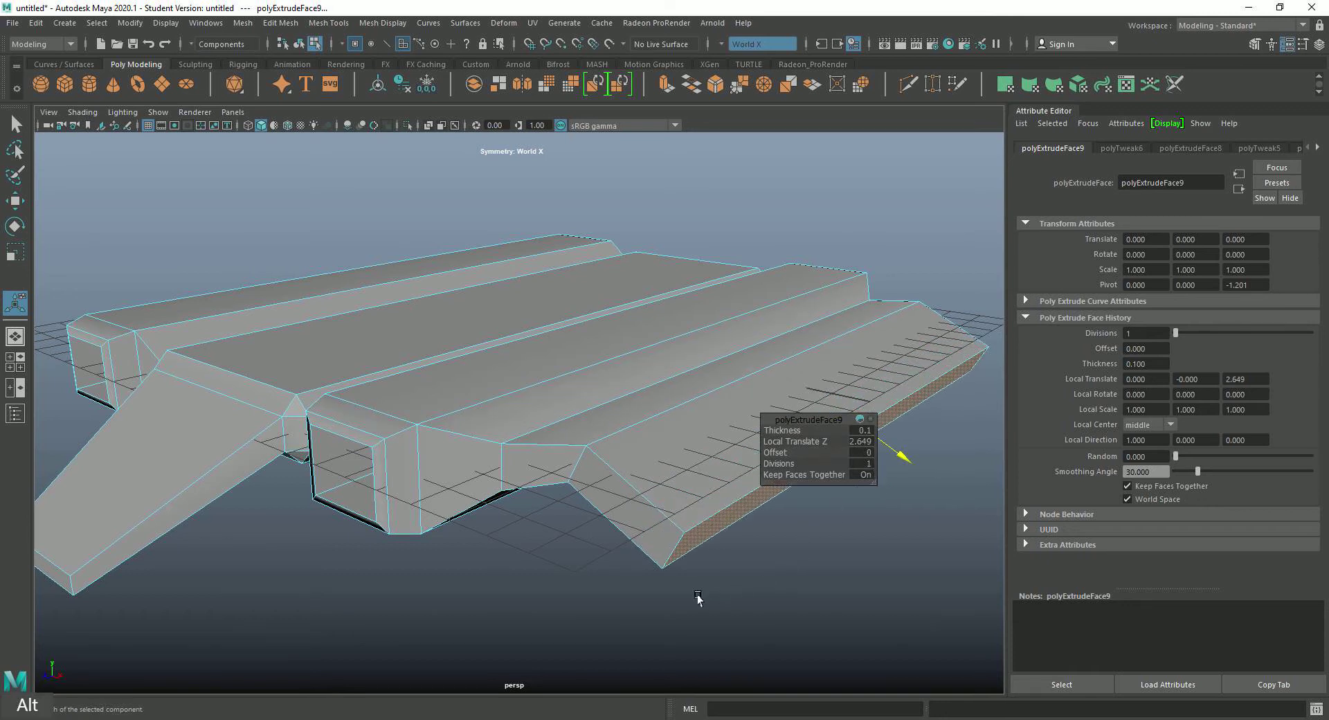
Extrude the wings' outer end faces with thickness 0.1 and extend them about 1.04 further along their slope
{"action": "left_click_drag", "start_coordinate": [700, 602], "coordinate": [712, 600], "text": "alt"}
{"action": "left_click_drag", "start_coordinate": [597, 609], "coordinate": [492, 549], "text": "alt"}
{"action": "left_click", "coordinate": [653, 378]}
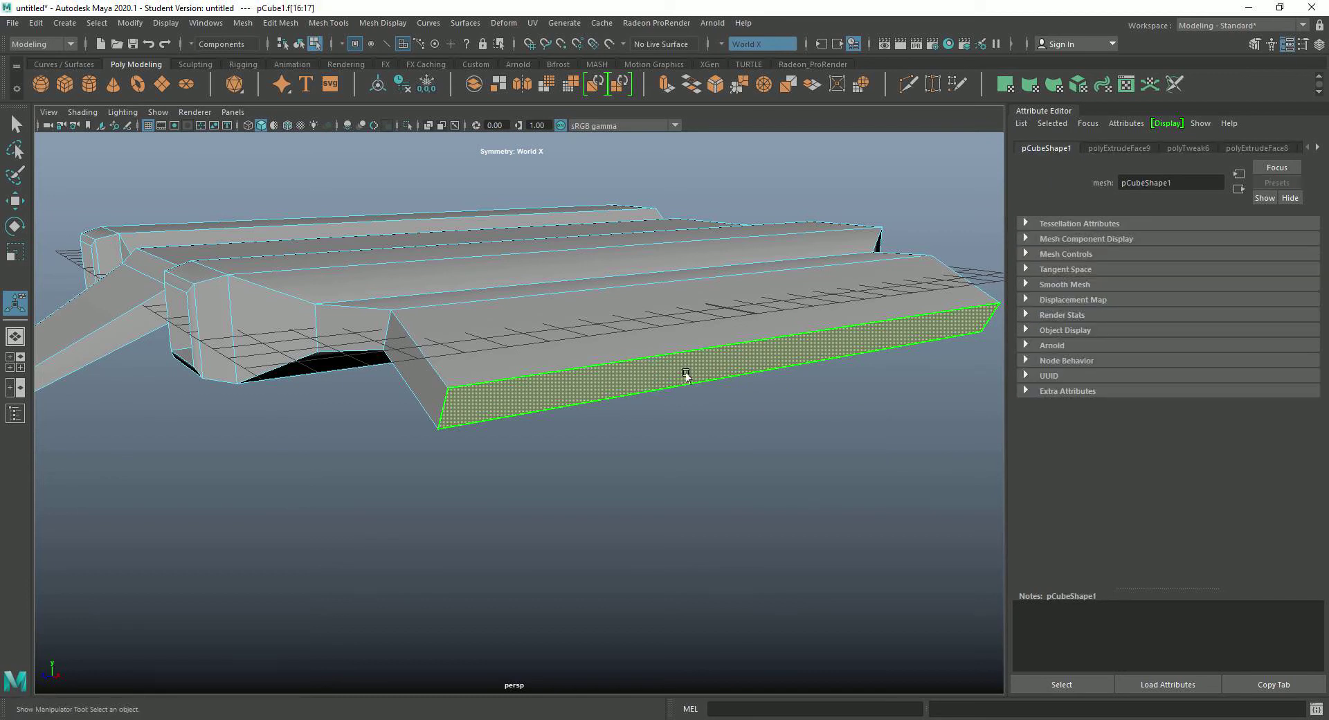
{"action": "right_click_drag", "start_coordinate": [686, 375], "coordinate": [688, 405], "text": "shift"}
{"action": "left_click_drag", "start_coordinate": [805, 385], "coordinate": [830, 423]}
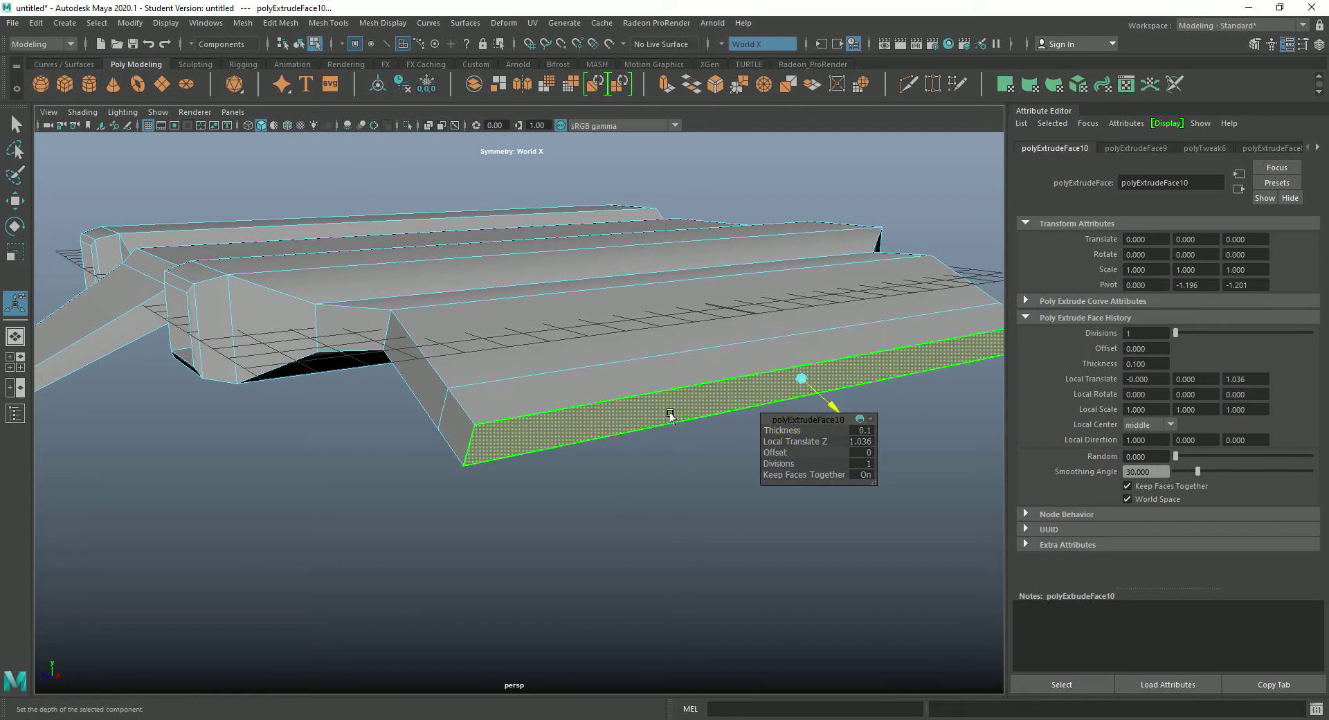
Select the long upper edges at the wing tips and lower them to about -1.83 in Y to taper the tips
{"action": "right_click_drag", "start_coordinate": [679, 351], "coordinate": [679, 314]}
{"action": "left_click", "coordinate": [678, 384]}
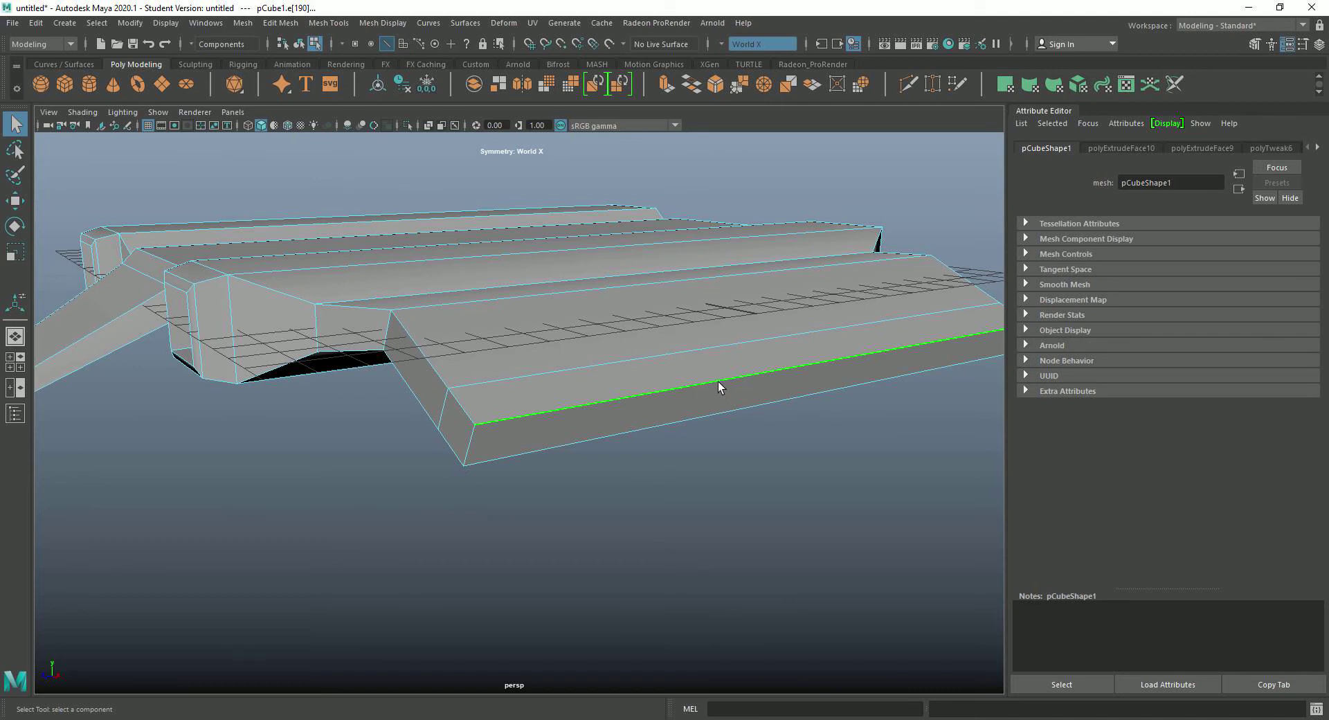
{"action": "key", "text": "r"}
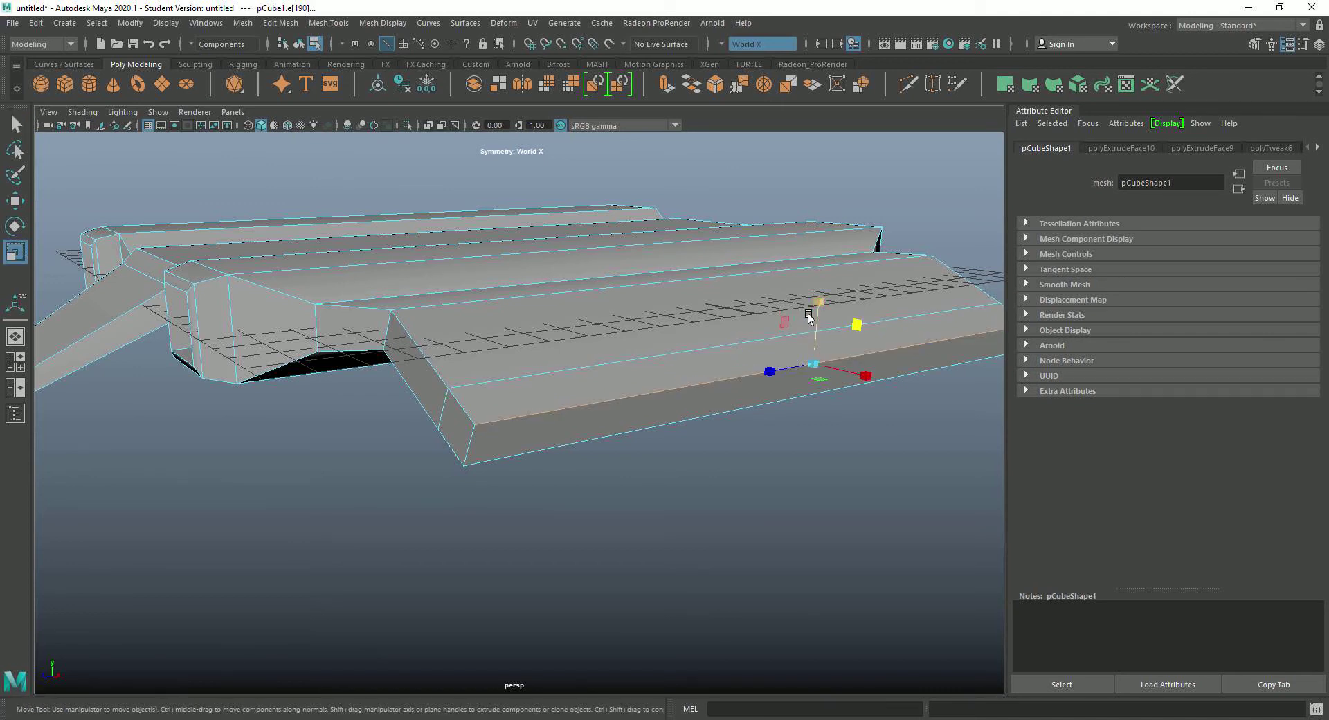
{"action": "key", "text": "w"}
{"action": "mouse_move", "coordinate": [816, 308]}
{"action": "left_mouse_down"}
{"action": "mouse_move", "coordinate": [817, 297]}
{"action": "mouse_move", "coordinate": [823, 325]}
{"action": "left_mouse_up"}
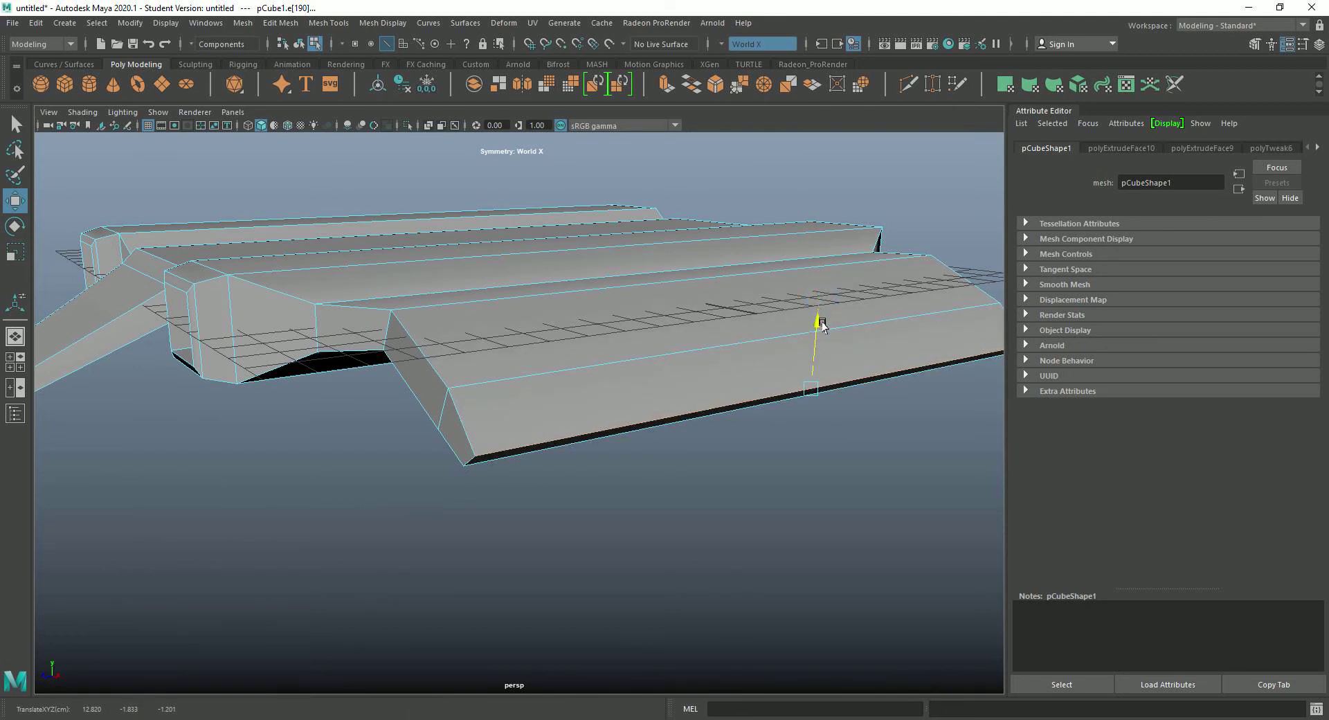
Slide the short front edges at the wing tips backward, and move the neighbouring seam's front edges back to about 7.04 in Z
{"action": "left_click_drag", "start_coordinate": [596, 581], "coordinate": [659, 575], "text": "alt"}
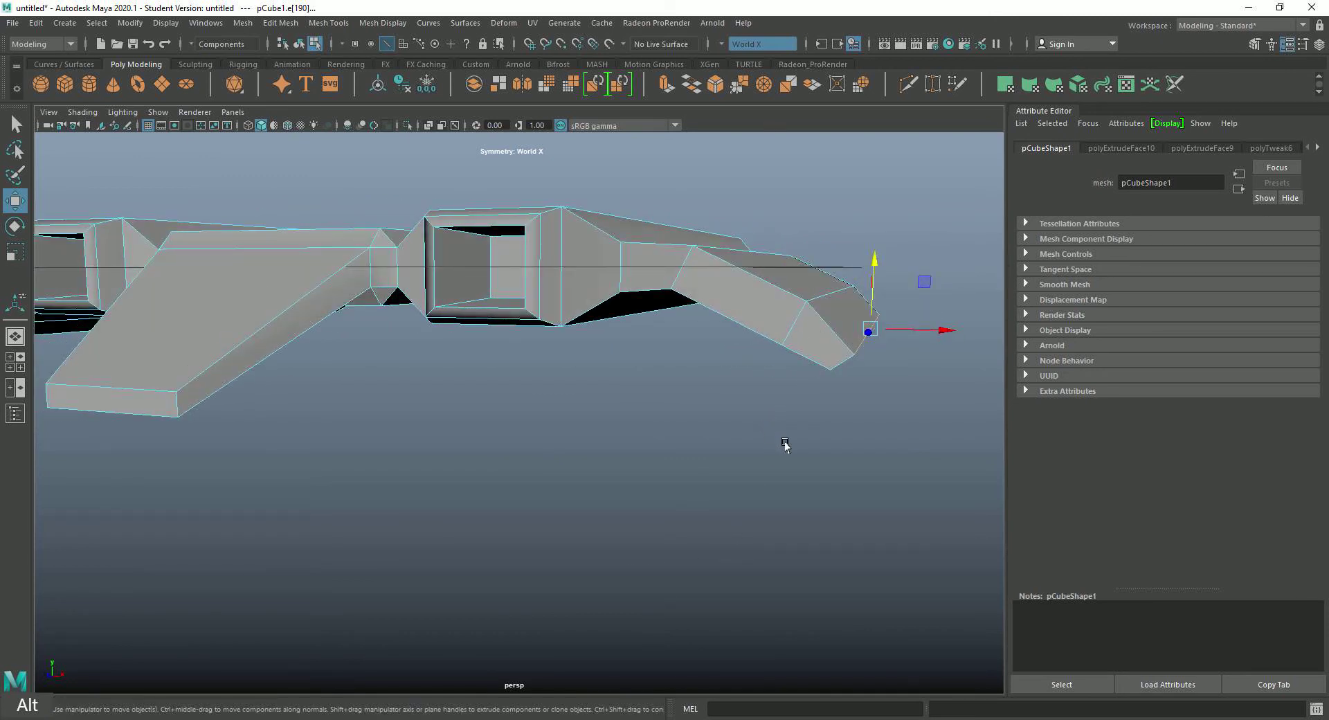
{"action": "left_click_drag", "start_coordinate": [760, 448], "coordinate": [726, 450], "text": "alt"}
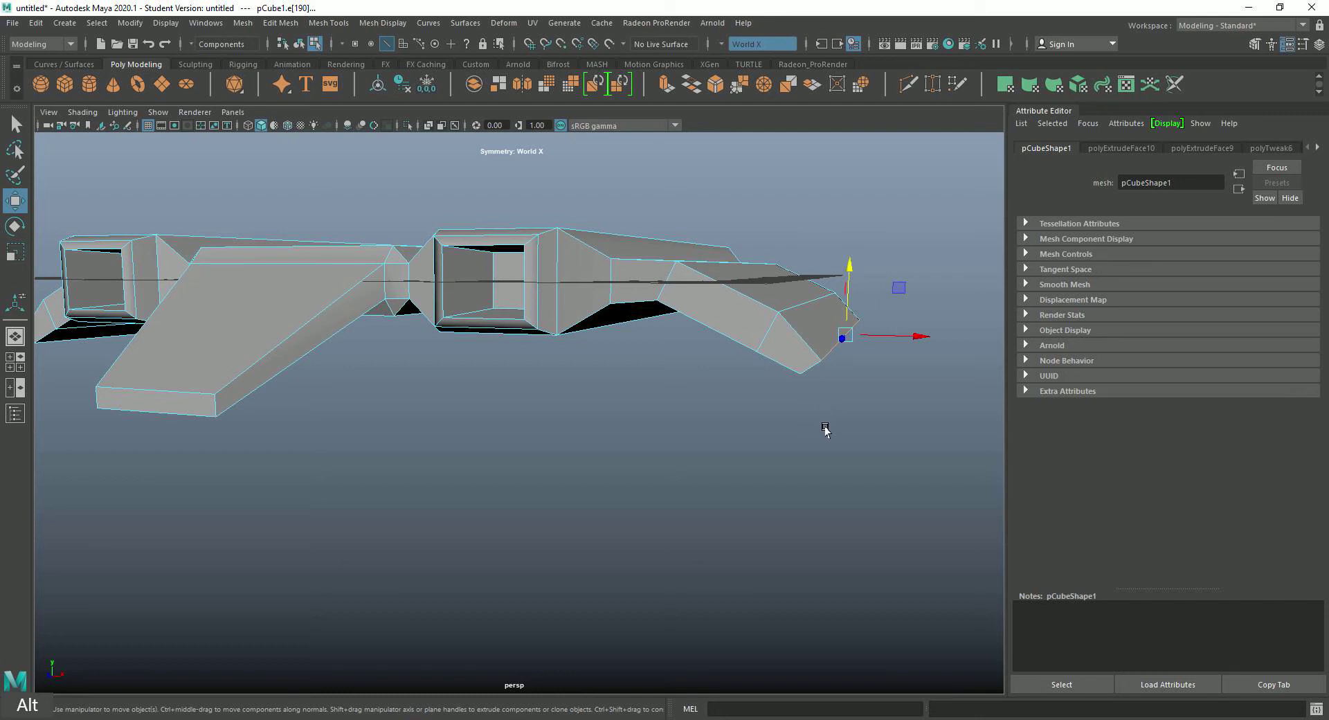
{"action": "left_click_drag", "start_coordinate": [824, 430], "coordinate": [602, 446], "text": "alt"}
{"action": "left_click", "coordinate": [561, 458]}
{"action": "left_click", "coordinate": [529, 411]}
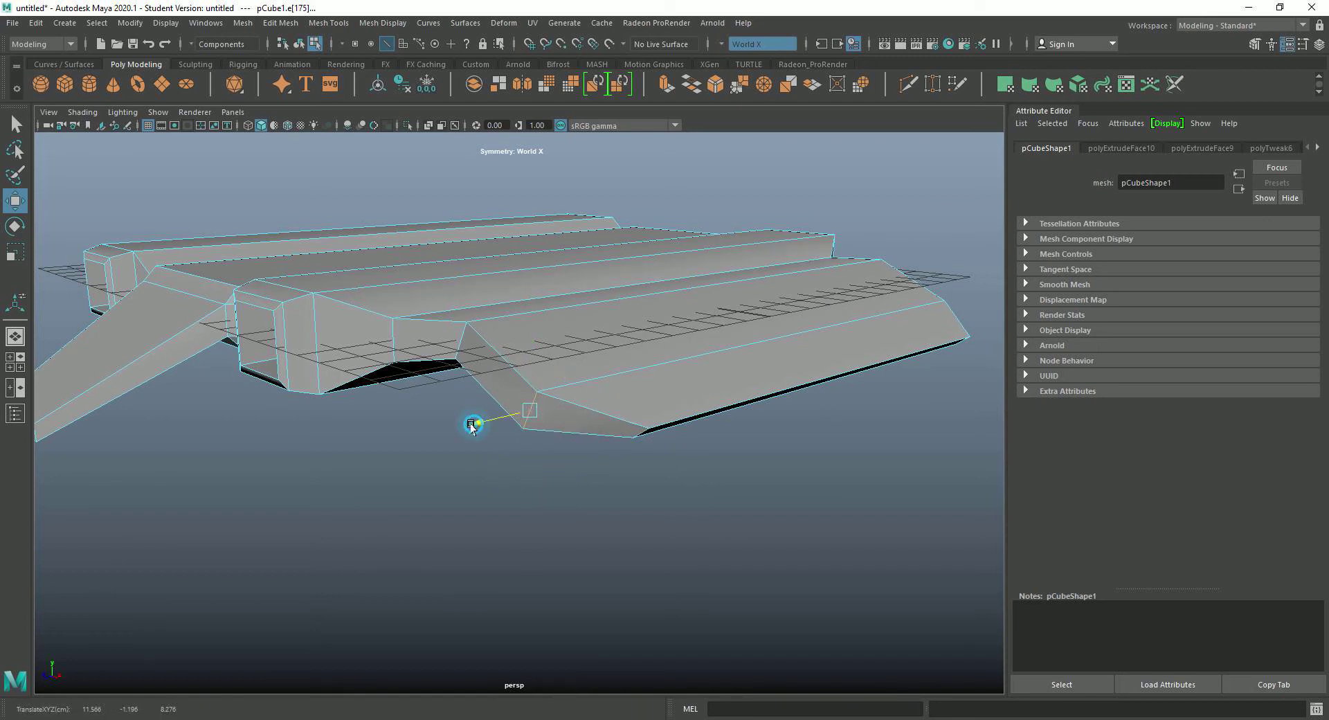
{"action": "left_click_drag", "start_coordinate": [477, 423], "coordinate": [521, 415]}
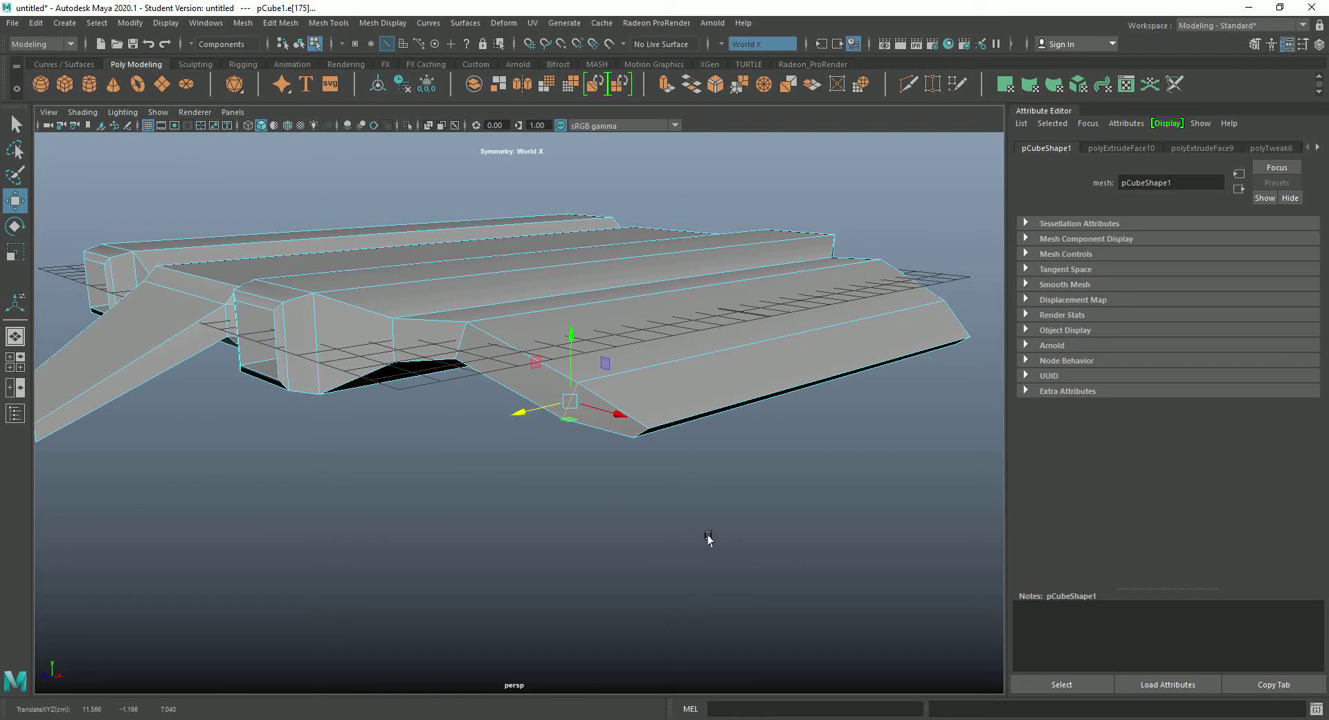
Slide the short rear edges at the wing tips forward, and move the neighbouring seam's rear edges to about -6.80 in Z
{"action": "left_click_drag", "start_coordinate": [745, 527], "coordinate": [648, 538], "text": "alt"}
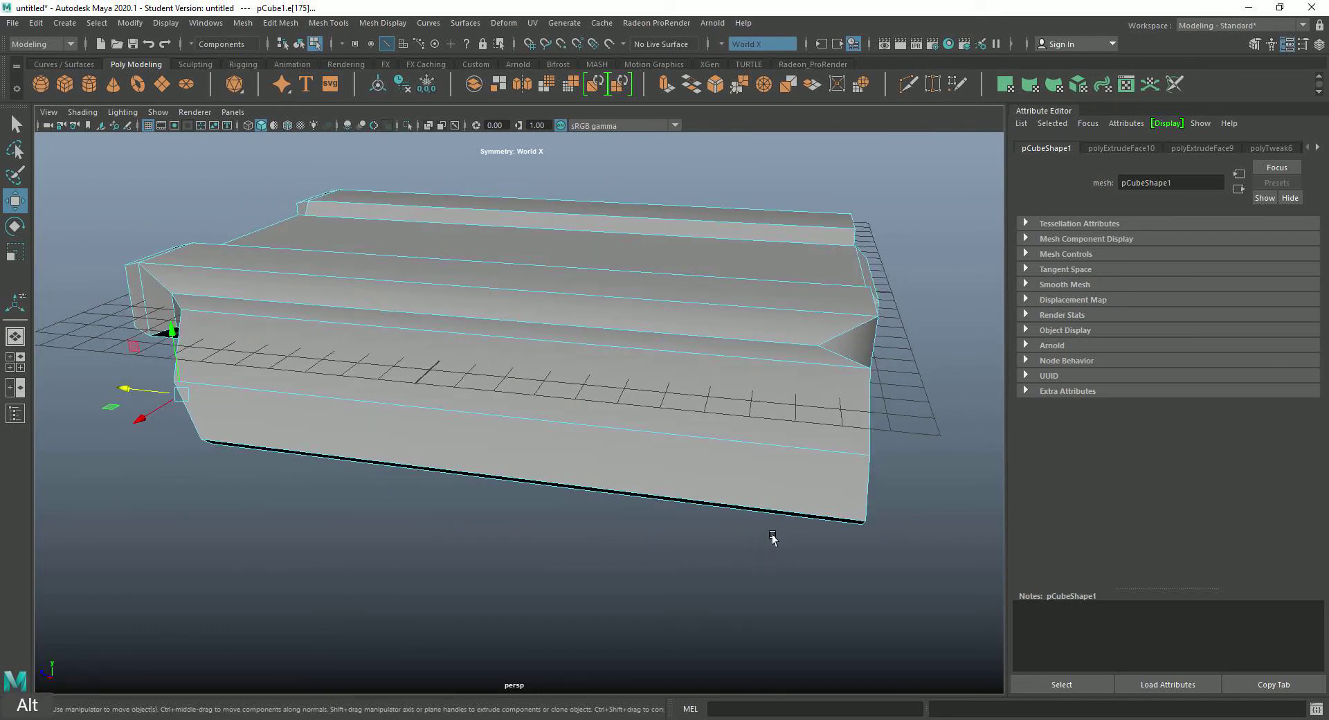
{"action": "left_click", "coordinate": [863, 524]}
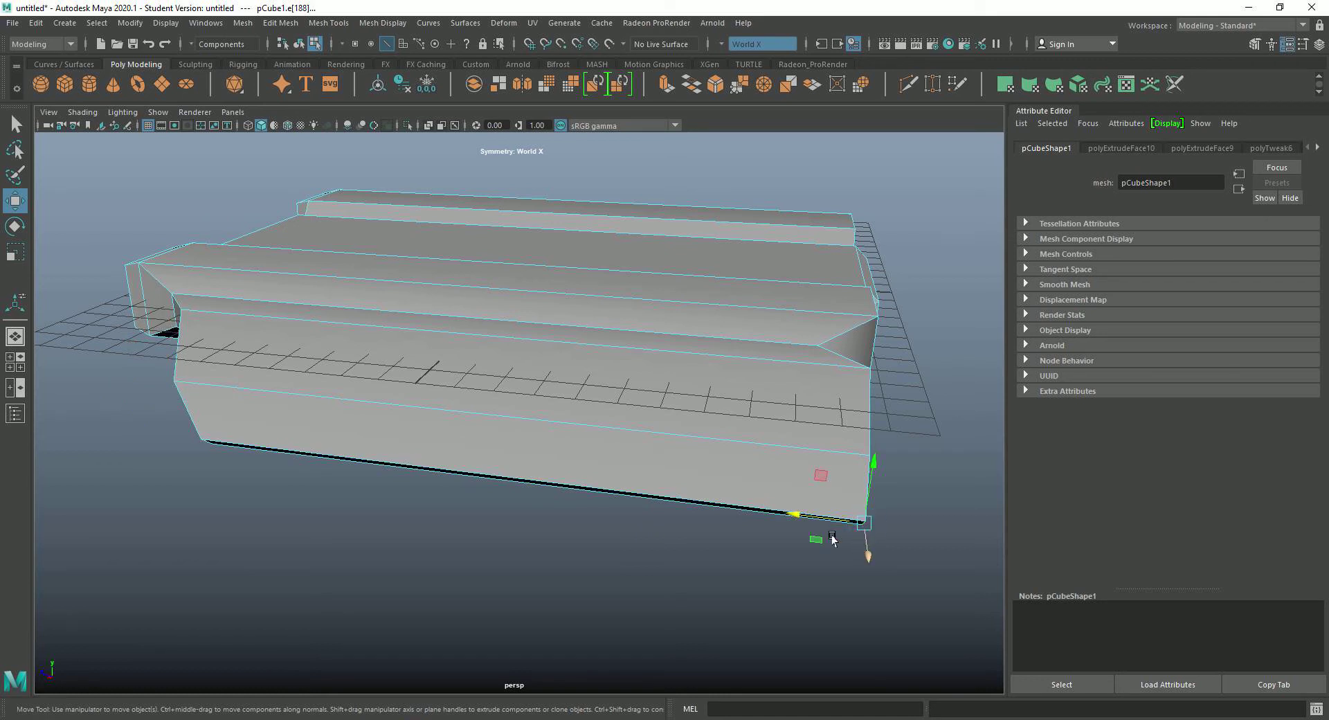
{"action": "left_click_drag", "start_coordinate": [794, 515], "coordinate": [704, 510]}
{"action": "left_click", "coordinate": [865, 471]}
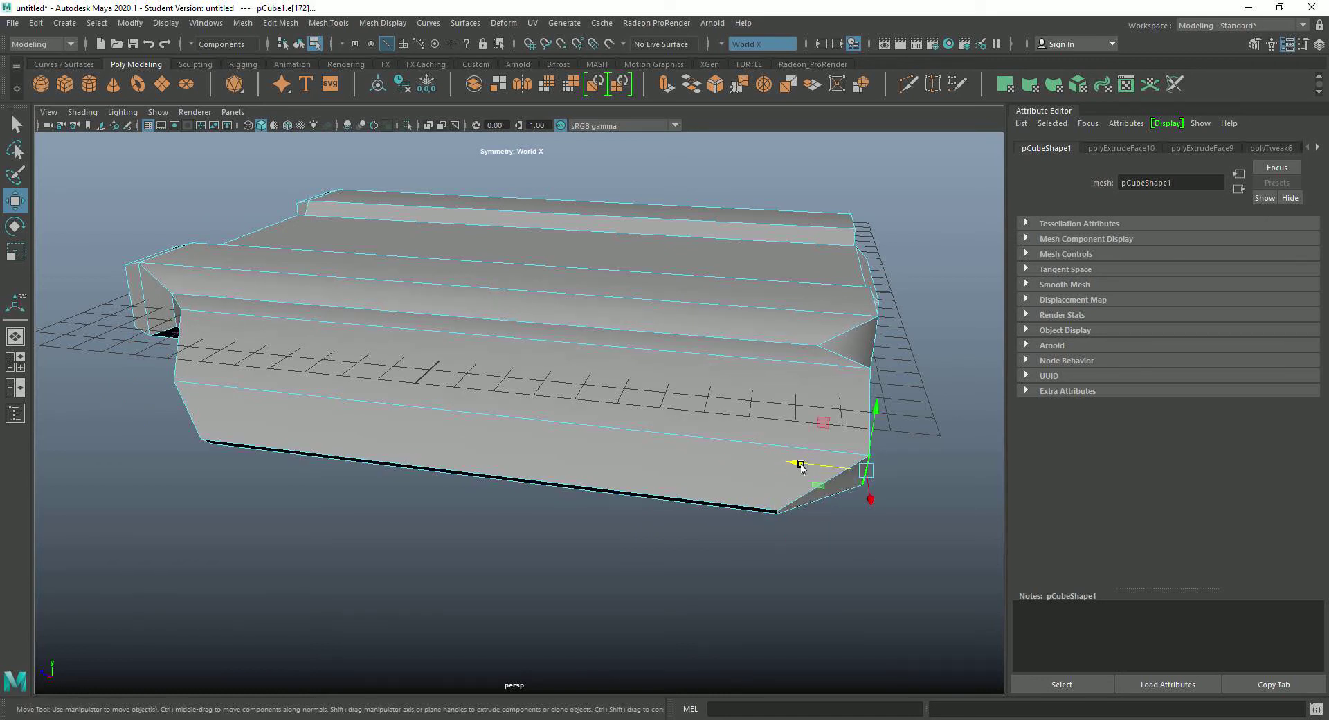
{"action": "left_click_drag", "start_coordinate": [801, 467], "coordinate": [626, 443]}
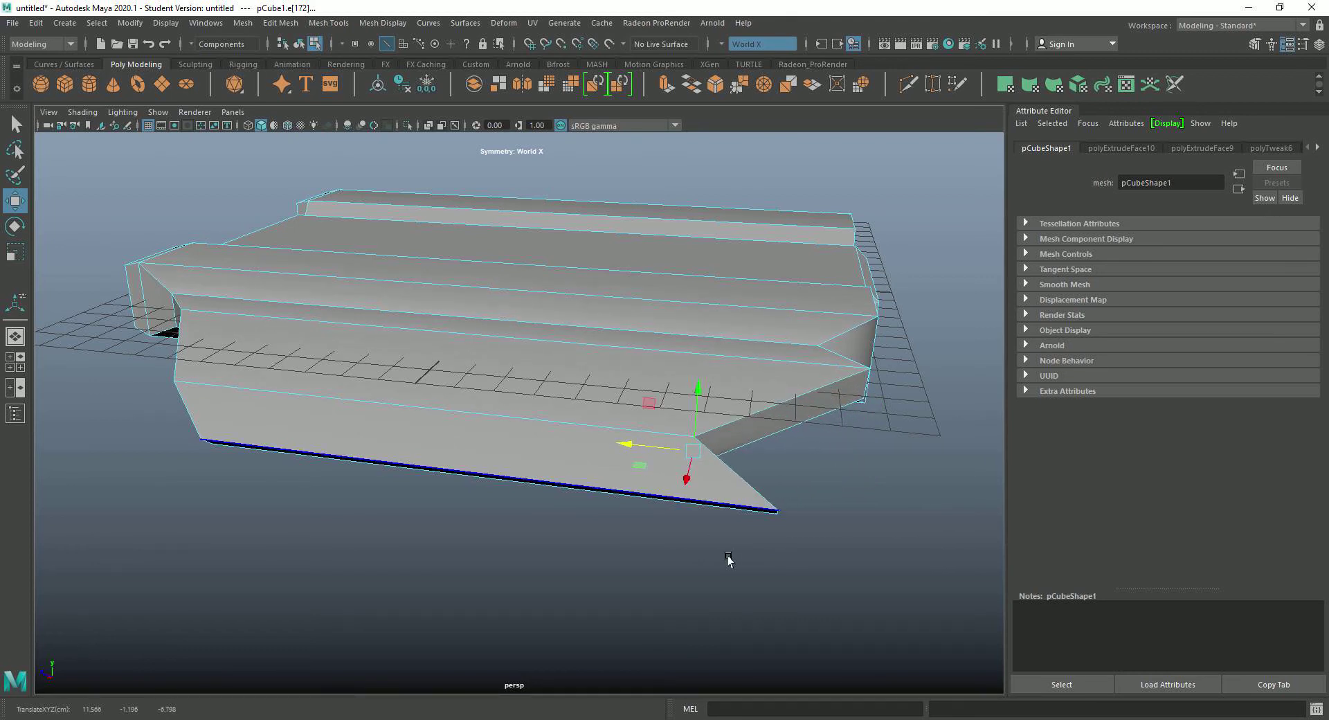
{"action": "left_click", "coordinate": [732, 561]}
Extrude the wings' outer end faces with thickness 0.1 and pull them outward and down about 3.79
{"action": "left_click_drag", "start_coordinate": [761, 557], "coordinate": [854, 540], "text": "alt"}
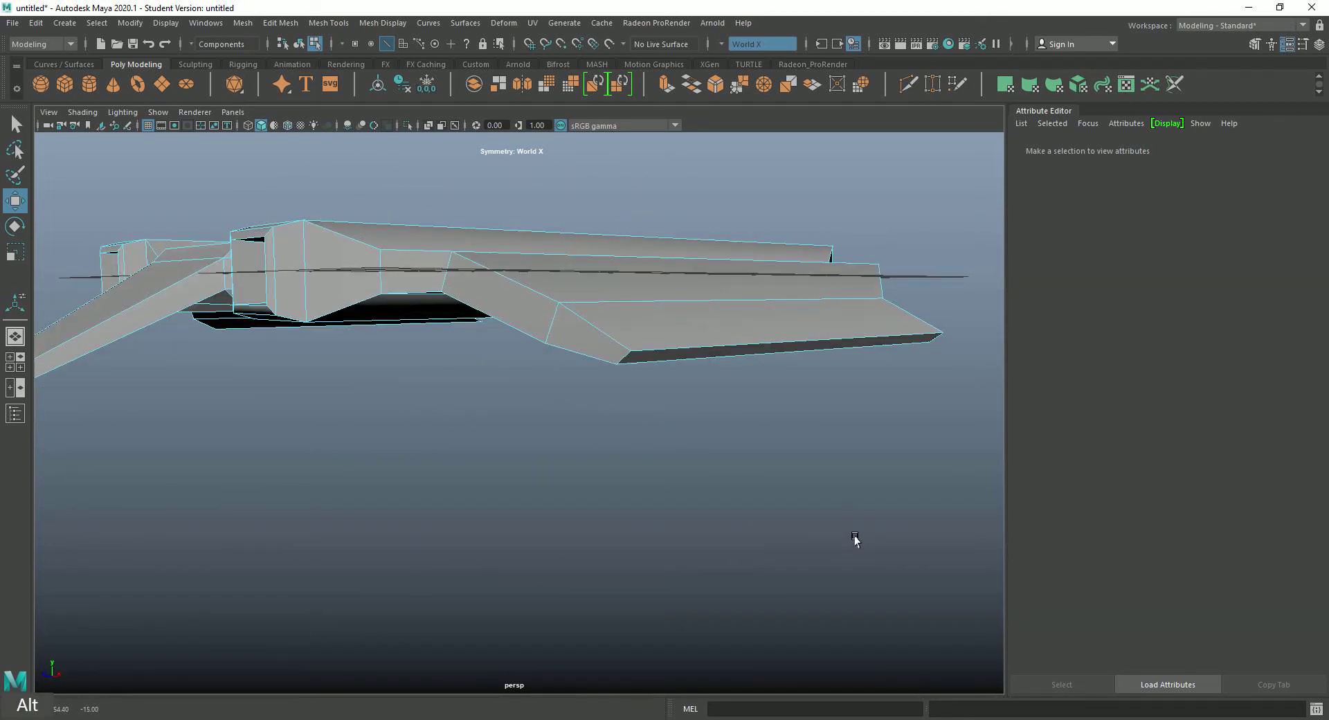
{"action": "double_click", "coordinate": [692, 358]}
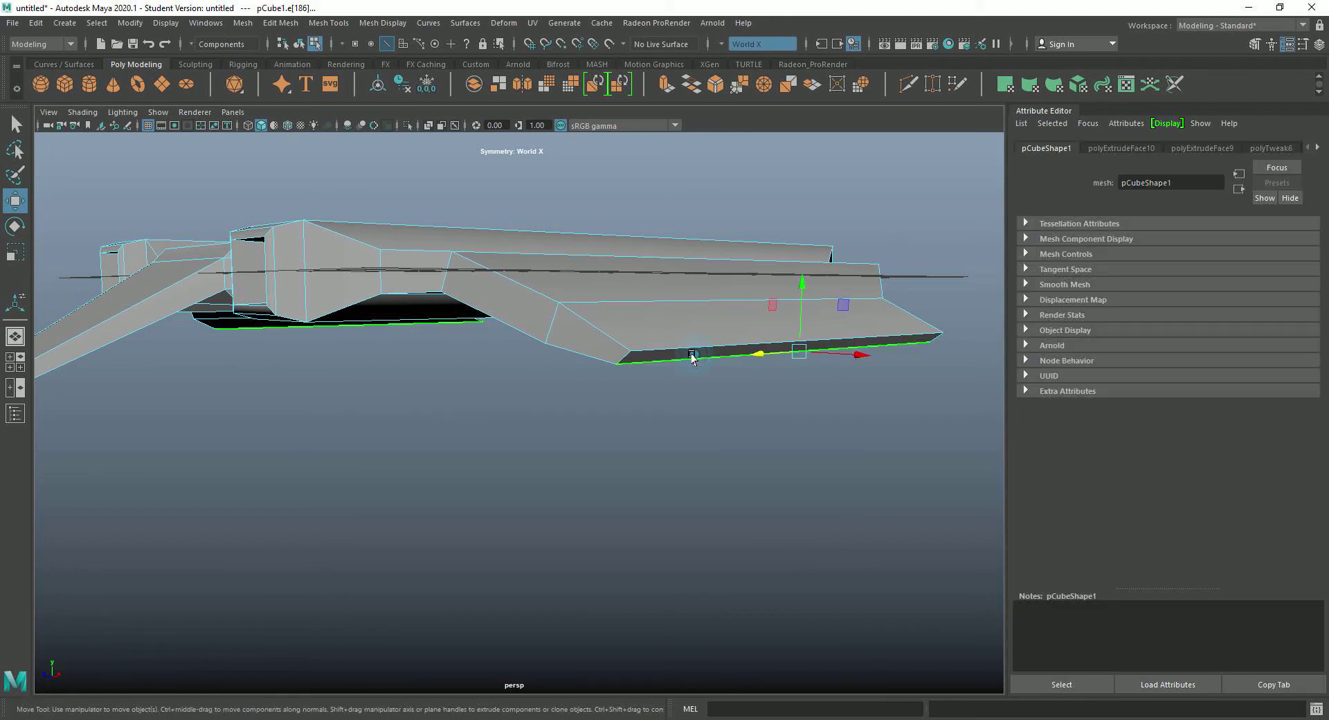
{"action": "left_click", "coordinate": [682, 426]}
{"action": "right_click", "coordinate": [686, 353]}
{"action": "left_click", "coordinate": [686, 392]}
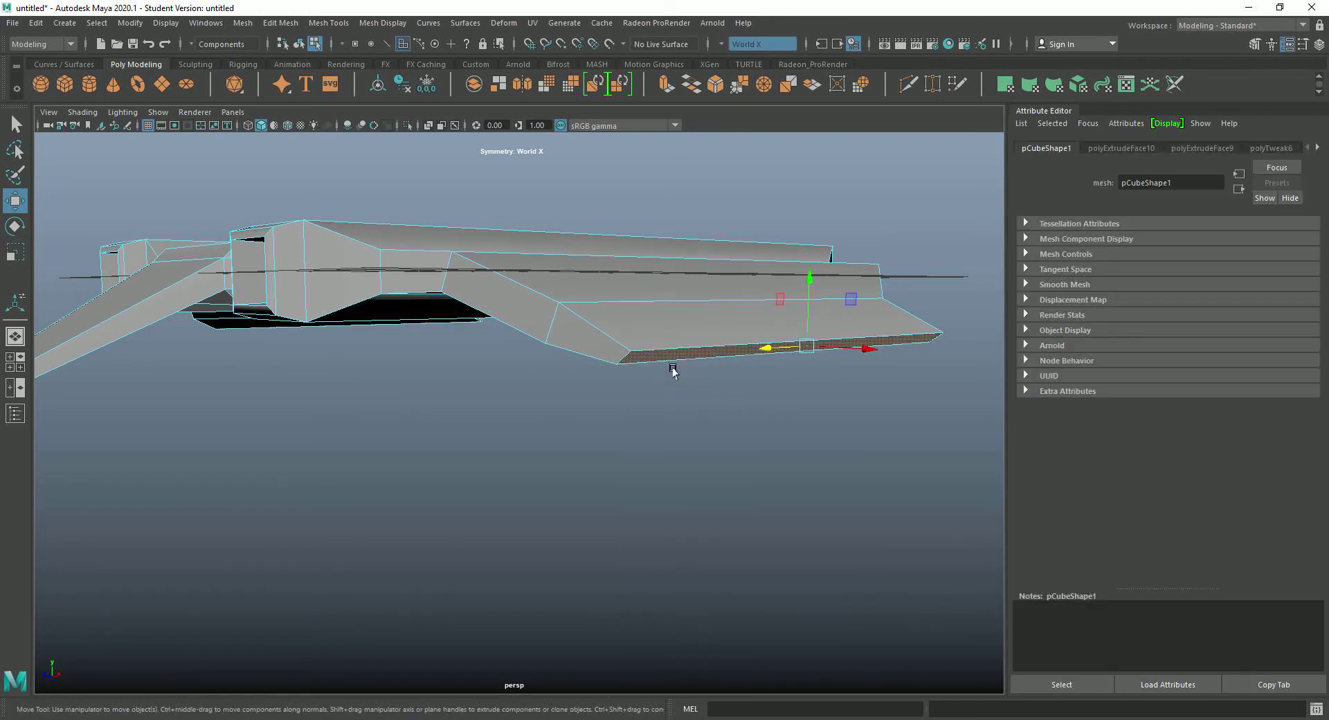
{"action": "left_click", "coordinate": [670, 360]}
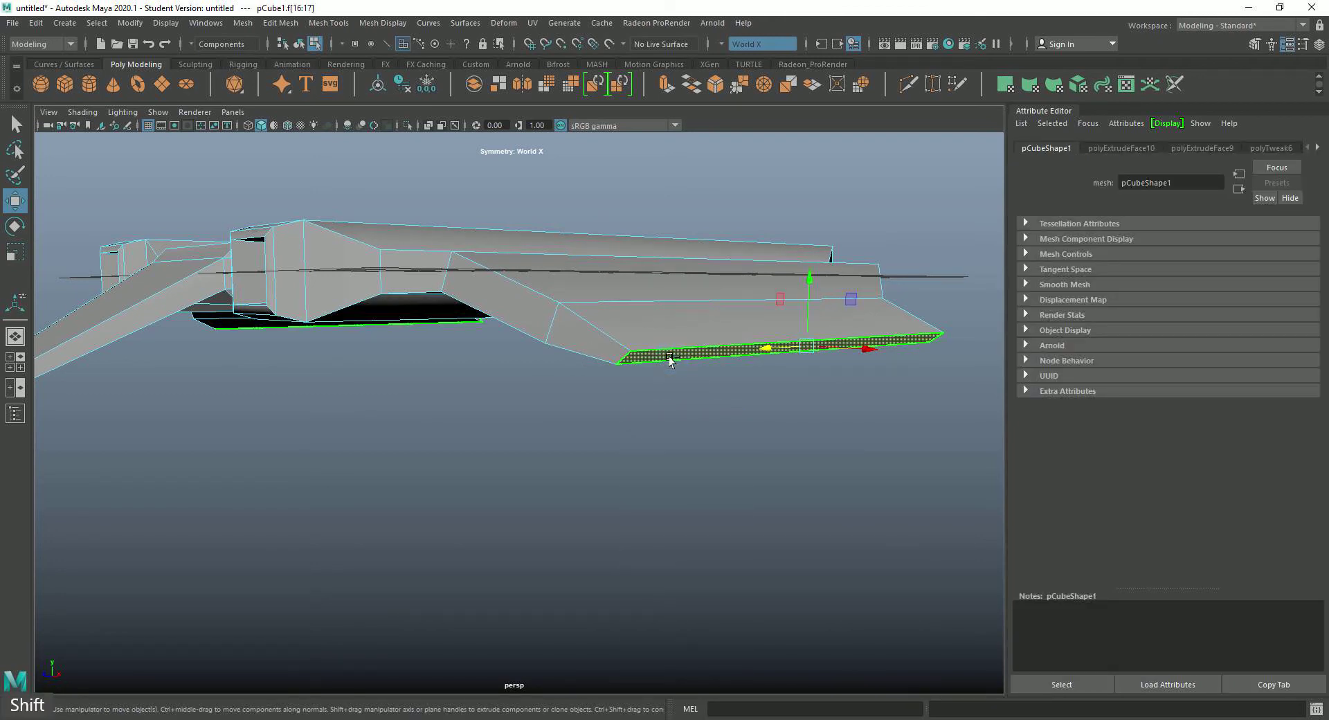
{"action": "right_click_drag", "start_coordinate": [670, 360], "coordinate": [665, 391], "text": "shift"}
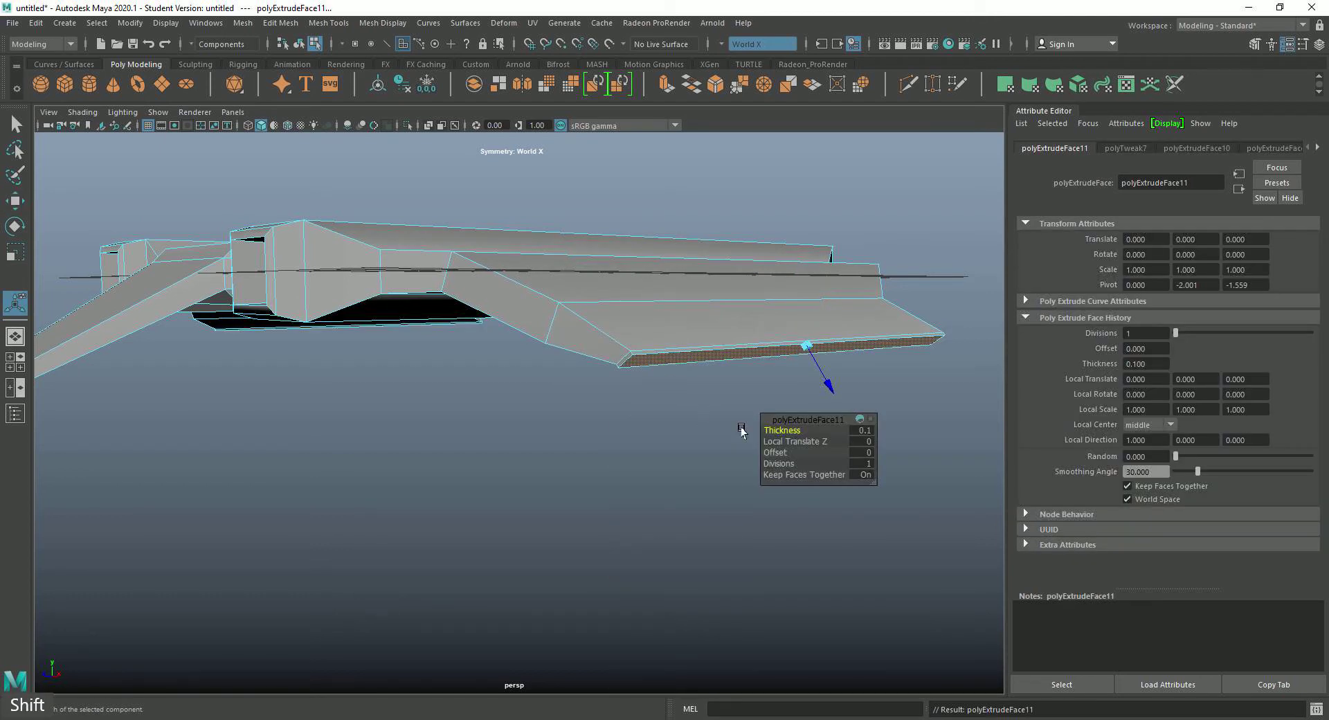
{"action": "left_click_drag", "start_coordinate": [830, 384], "coordinate": [892, 511]}
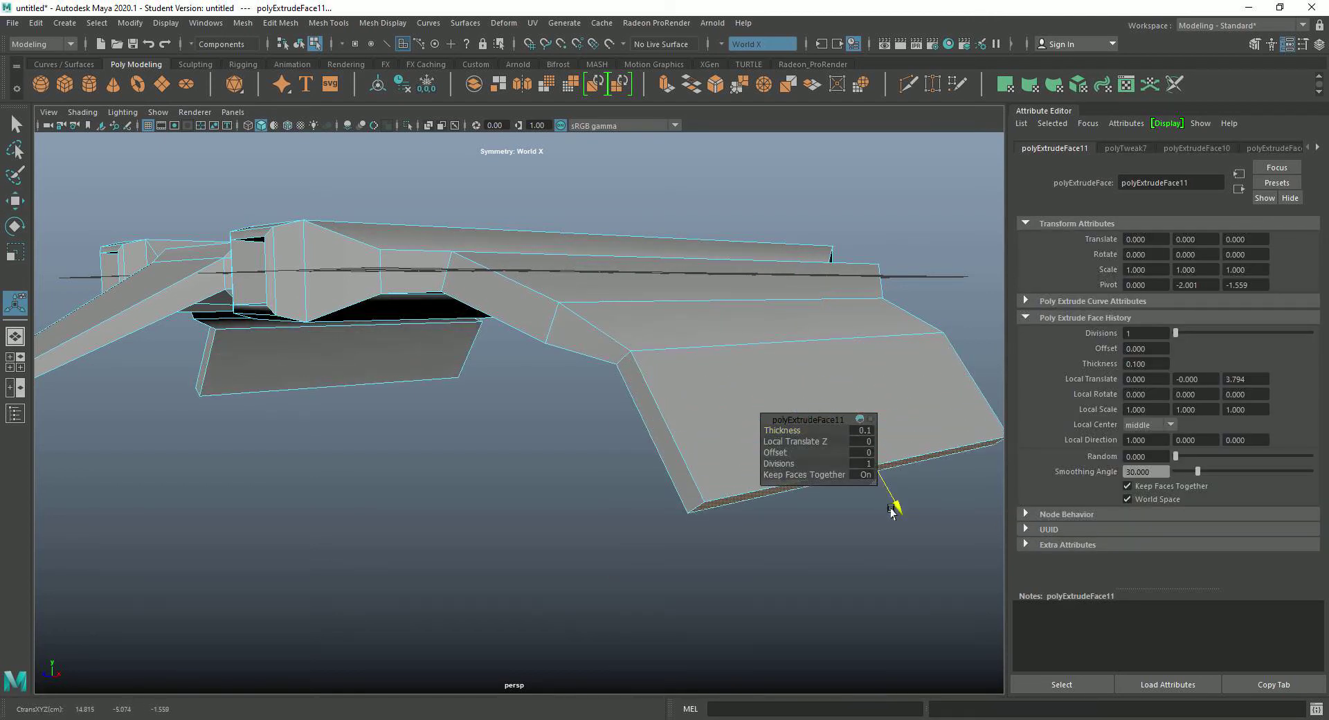
Select the new outer end faces of the wings and rotate them slightly
{"action": "right_click", "coordinate": [753, 498]}
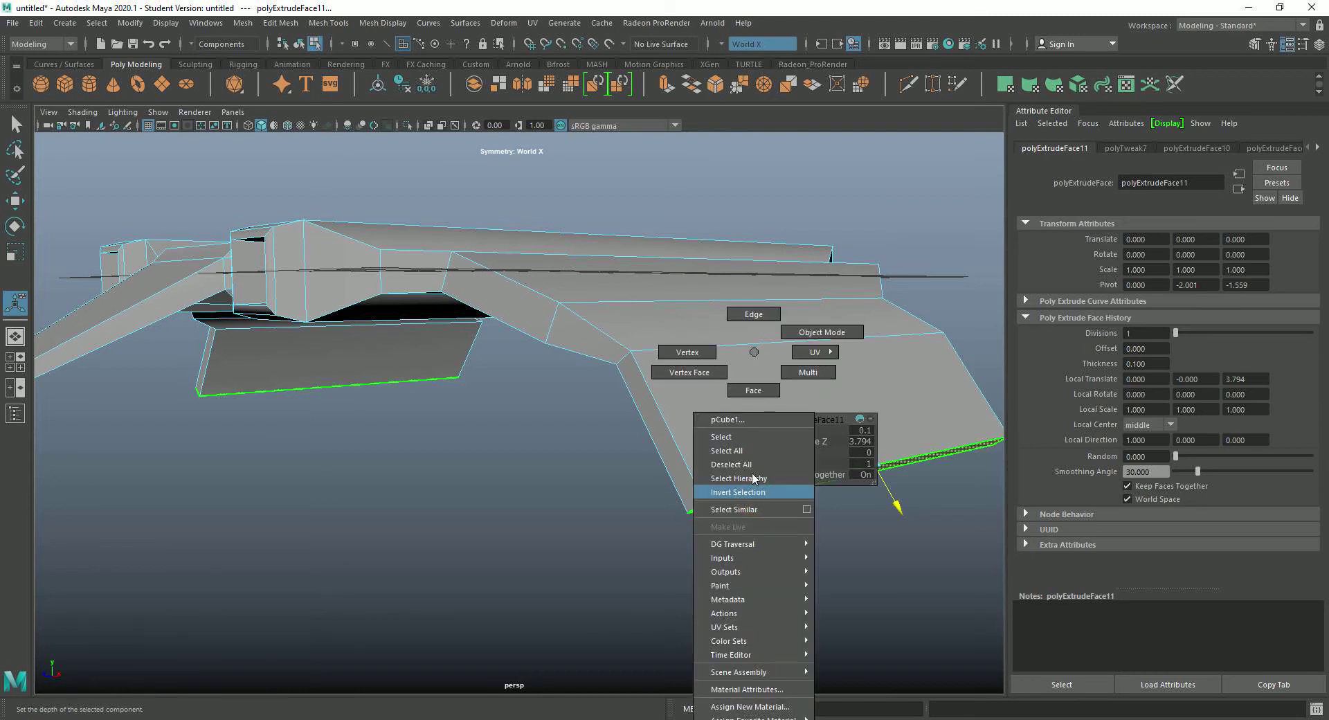
{"action": "right_click_drag", "start_coordinate": [799, 545], "coordinate": [854, 537]}
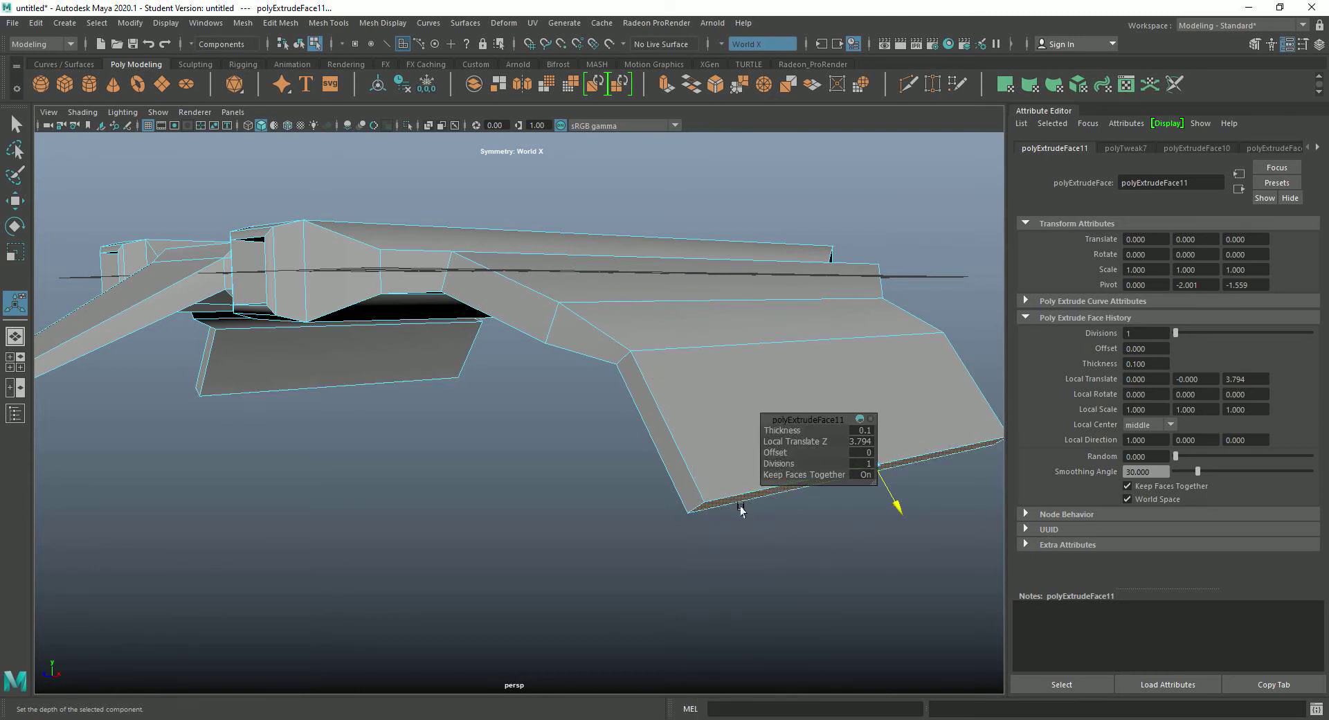
{"action": "left_click", "coordinate": [740, 502]}
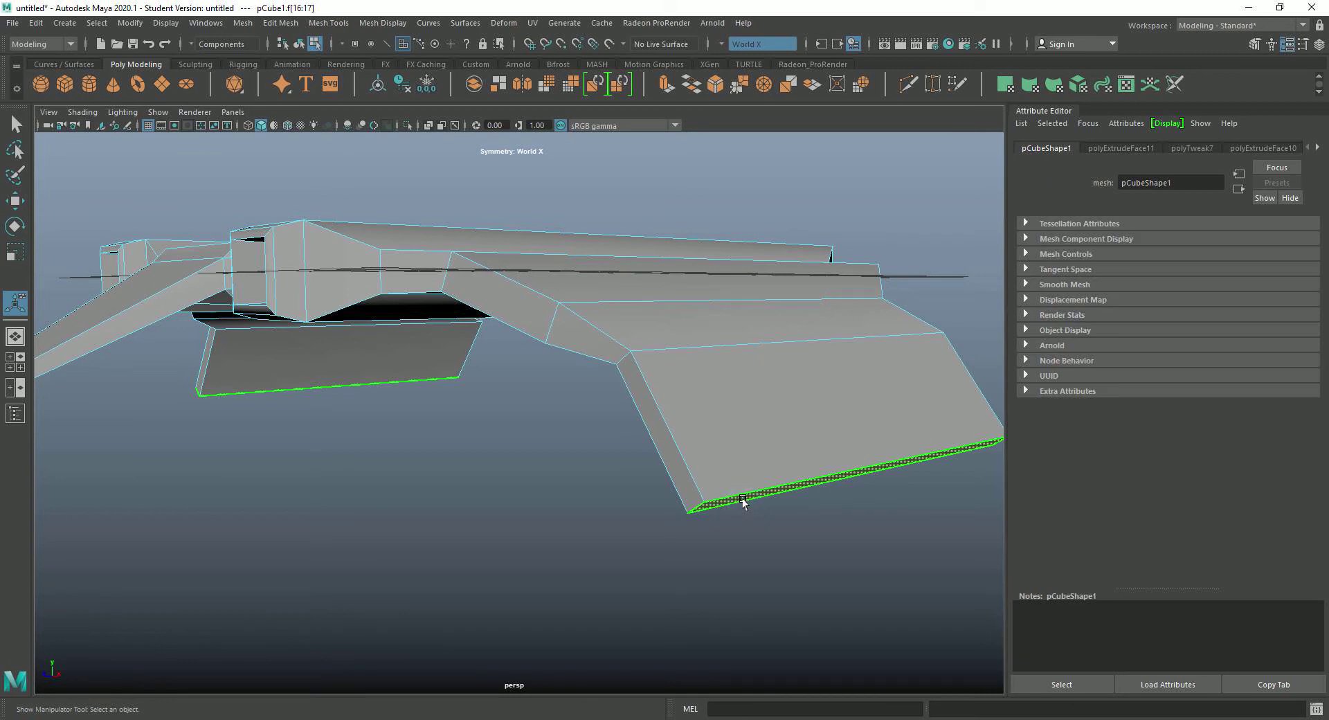
{"action": "key", "text": "e"}
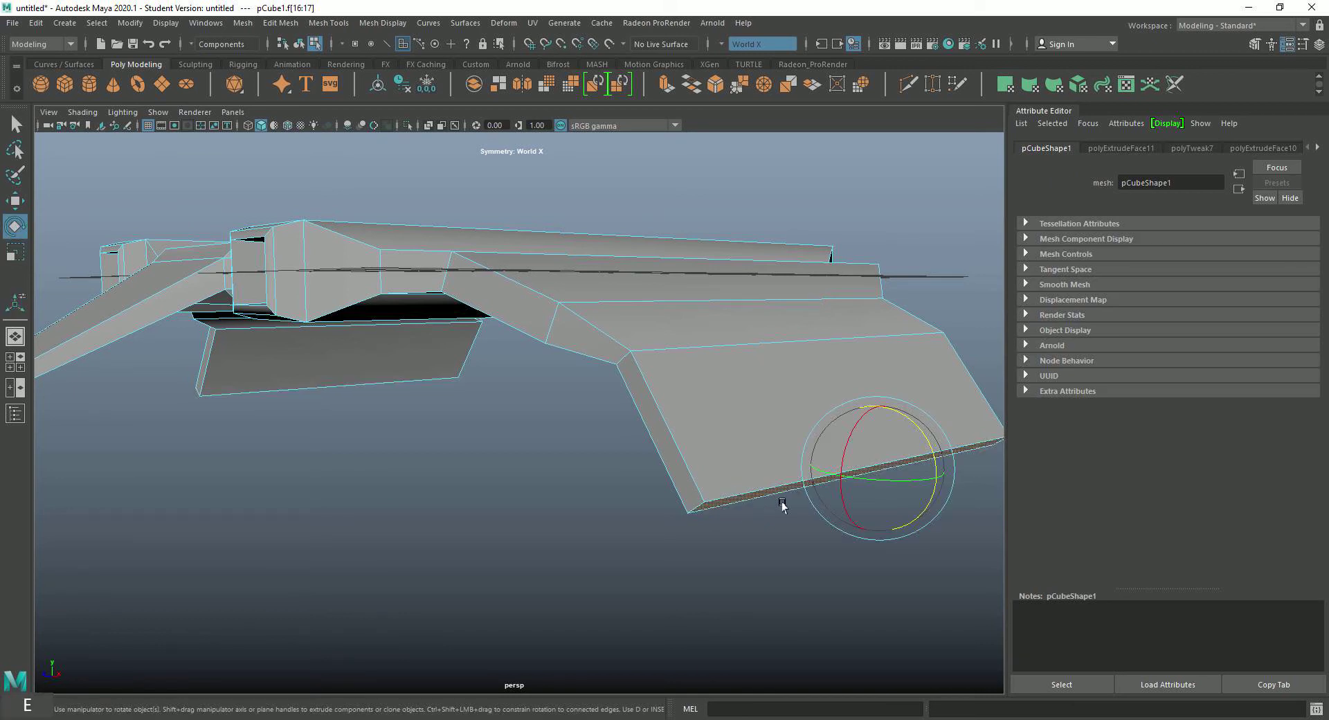
{"action": "left_click_drag", "start_coordinate": [922, 449], "coordinate": [922, 450]}
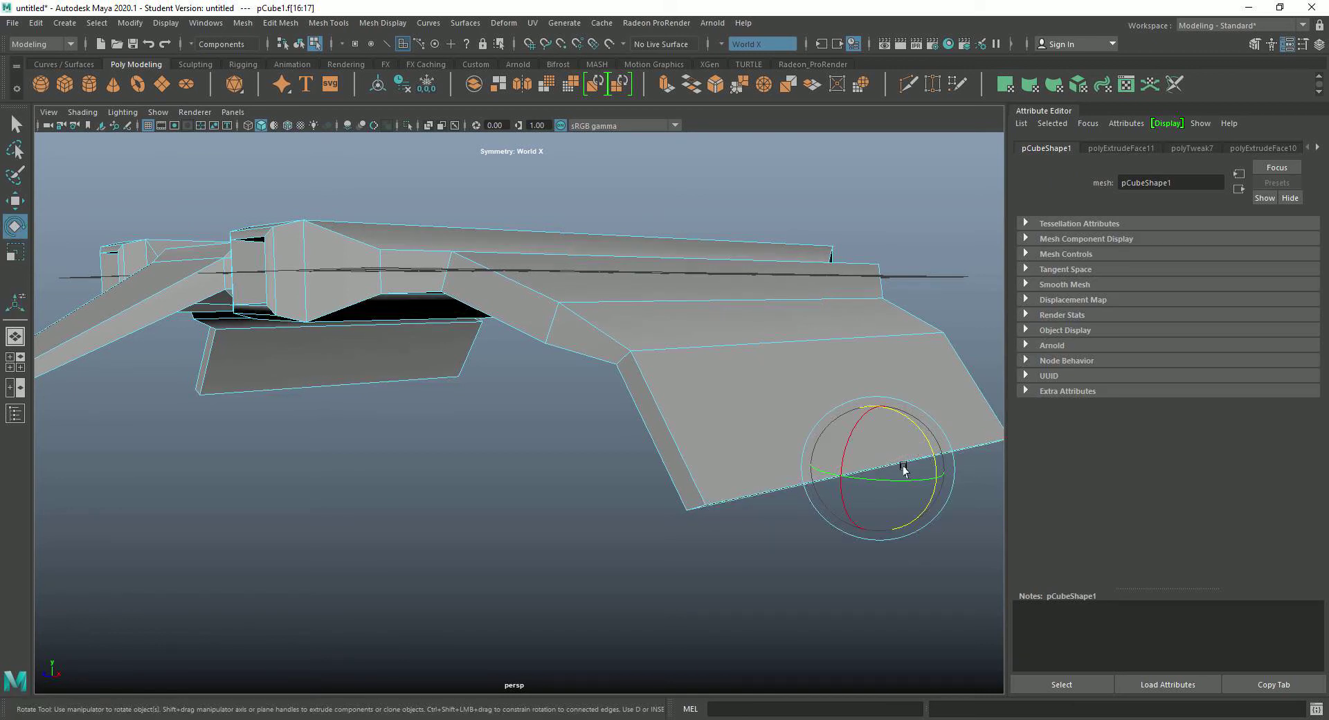
Extrude the rotated wing end faces with thickness 0.1 and extend them about 1.43 further along the slope
{"action": "left_click_drag", "start_coordinate": [834, 578], "coordinate": [833, 550], "text": "alt"}
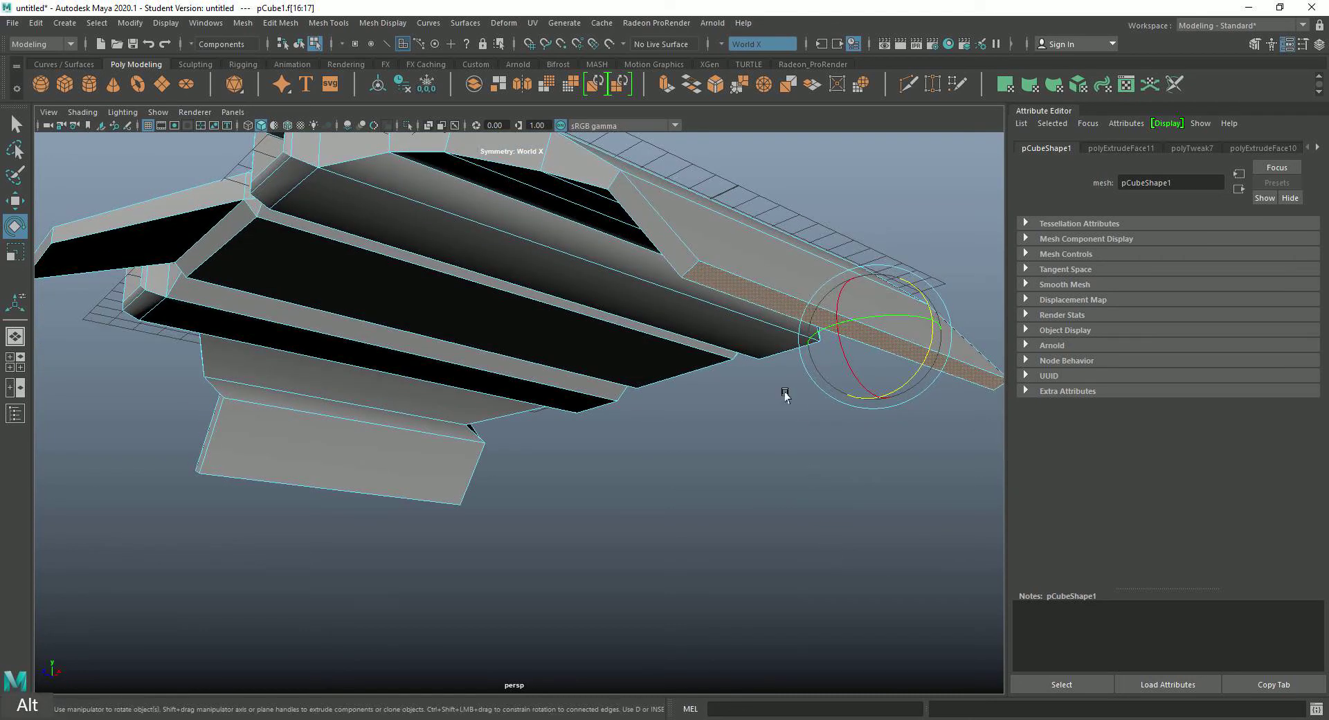
{"action": "left_click", "coordinate": [783, 304]}
{"action": "right_click", "coordinate": [789, 307], "text": "shift"}
{"action": "left_click", "coordinate": [787, 345]}
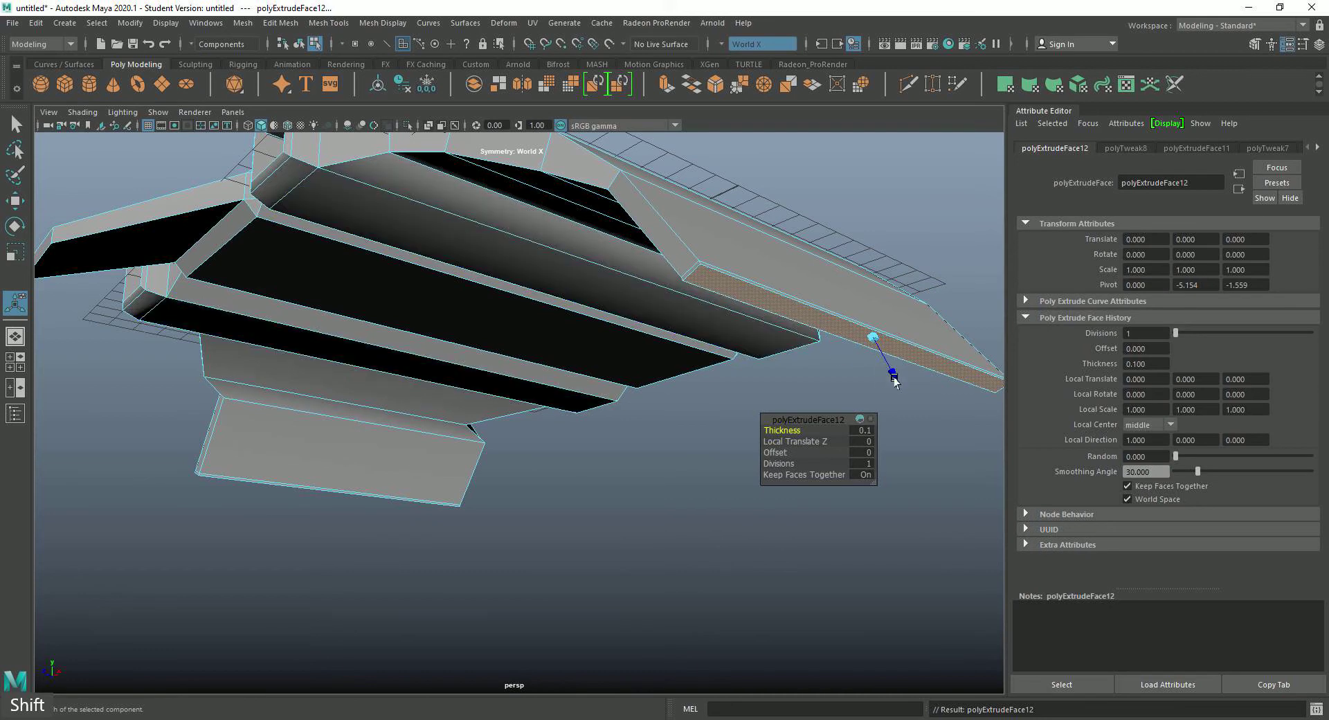
{"action": "left_click_drag", "start_coordinate": [895, 379], "coordinate": [913, 420]}
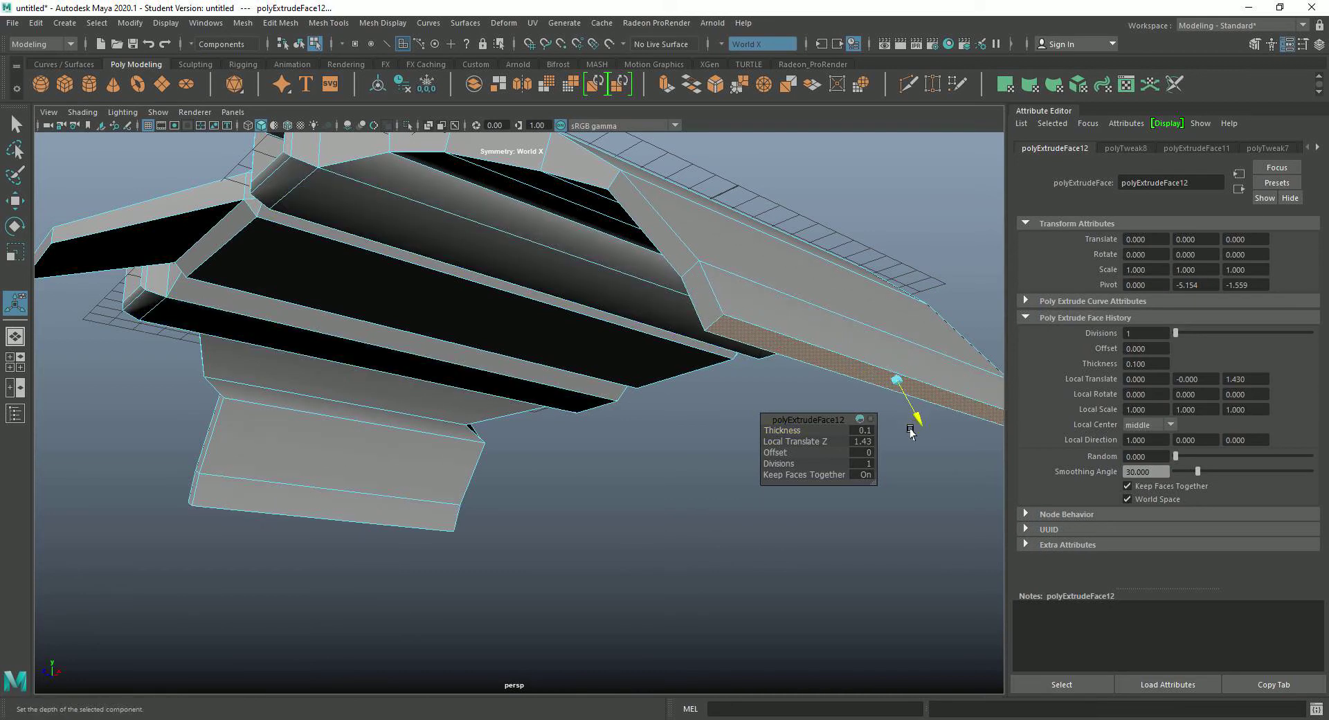
{"action": "left_click", "coordinate": [706, 489]}
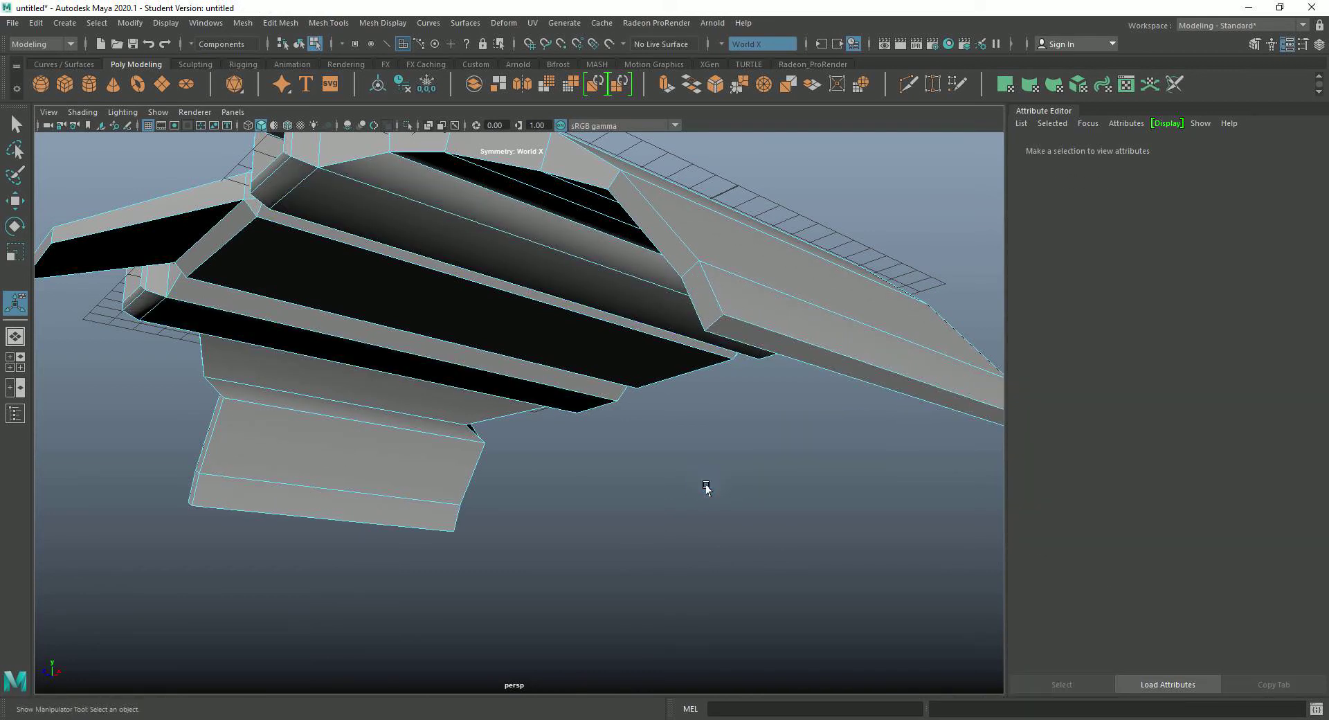
Select the short front edges at the new wing tips and slide them backward to about 1.52 in Z
{"action": "right_click_drag", "start_coordinate": [729, 446], "coordinate": [732, 313]}
{"action": "left_click", "coordinate": [720, 337]}
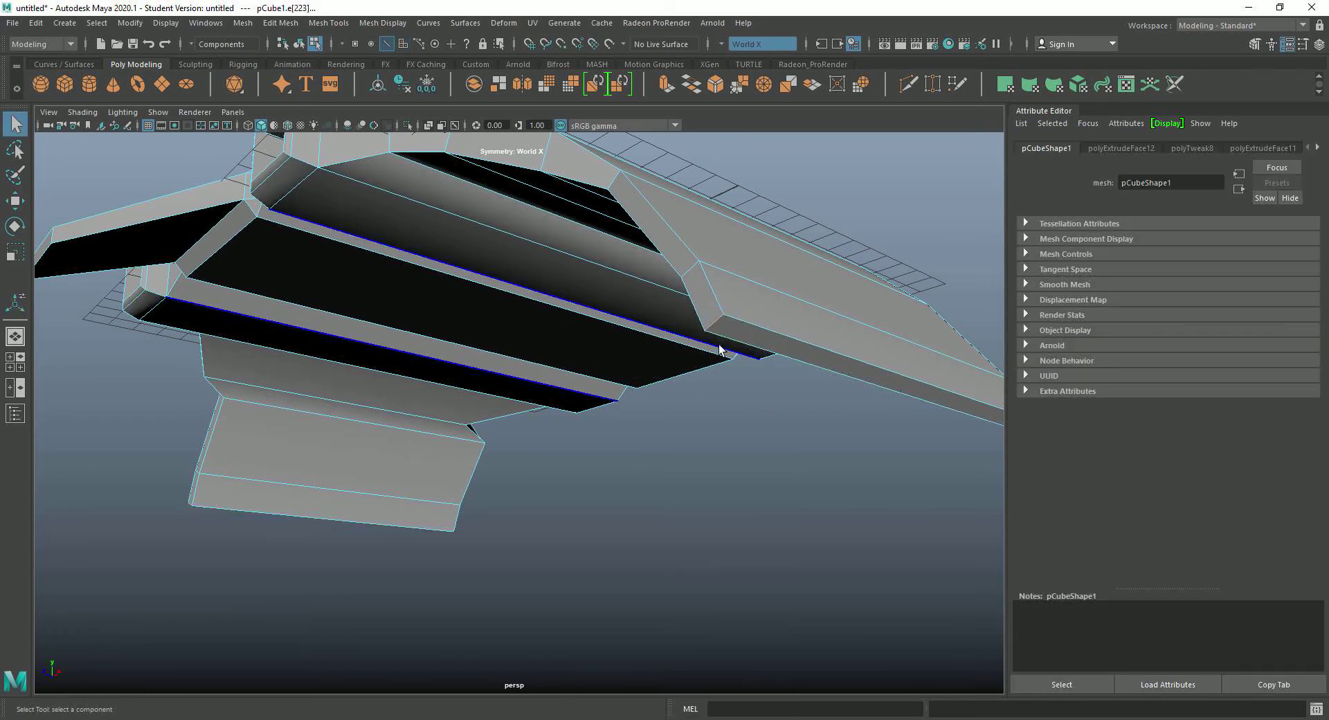
{"action": "key", "text": "r"}
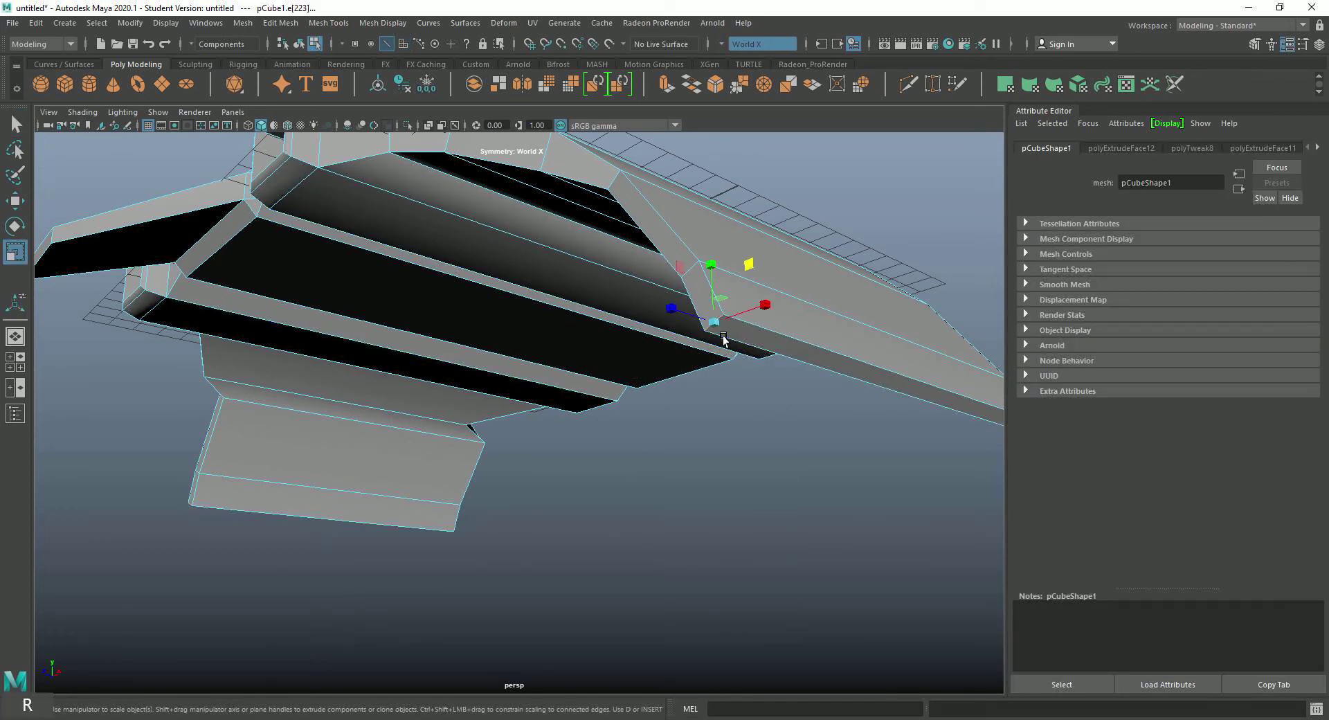
{"action": "key", "text": "w"}
{"action": "left_click_drag", "start_coordinate": [686, 312], "coordinate": [791, 353]}
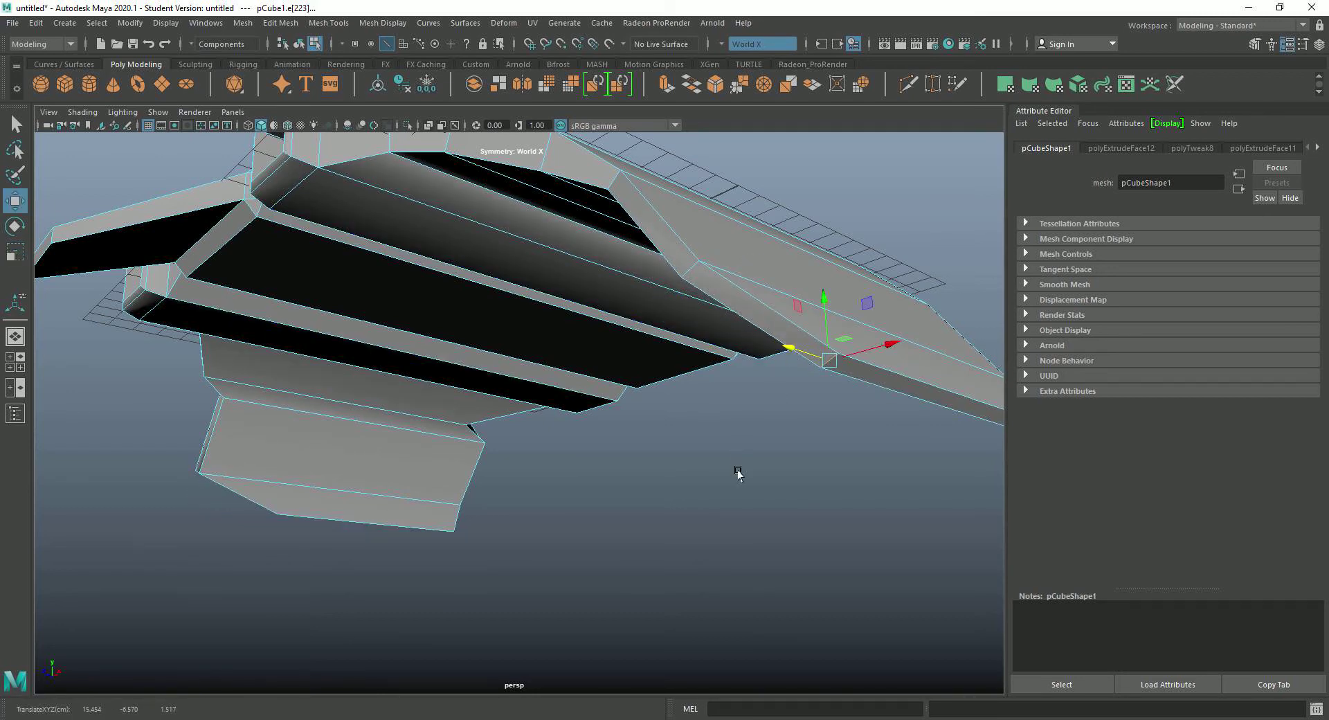
{"action": "left_click", "coordinate": [740, 473]}
Select the long lower edges of the central body and lower them to about -2.33 in Y to deepen the underside
{"action": "right_click_drag", "start_coordinate": [746, 471], "coordinate": [704, 476], "text": "alt"}
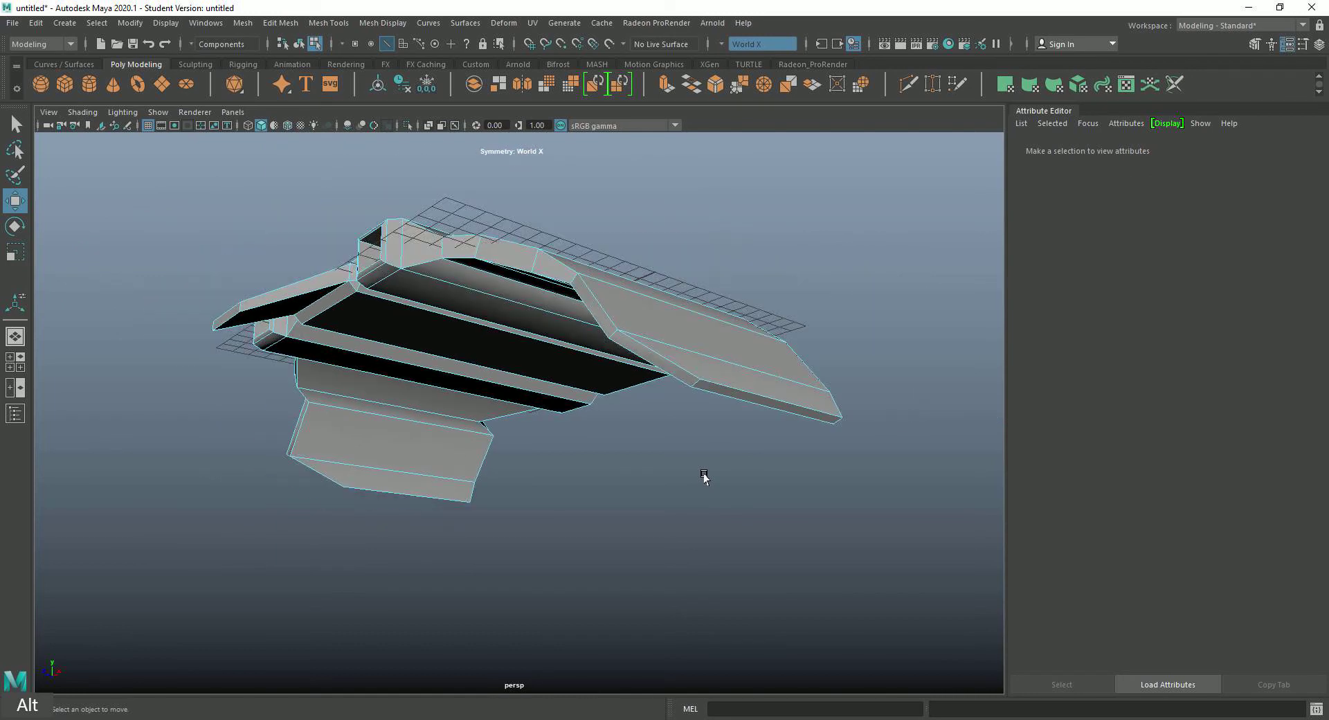
{"action": "scroll", "coordinate": [704, 477], "scroll_direction": "up", "scroll_amount": 2}
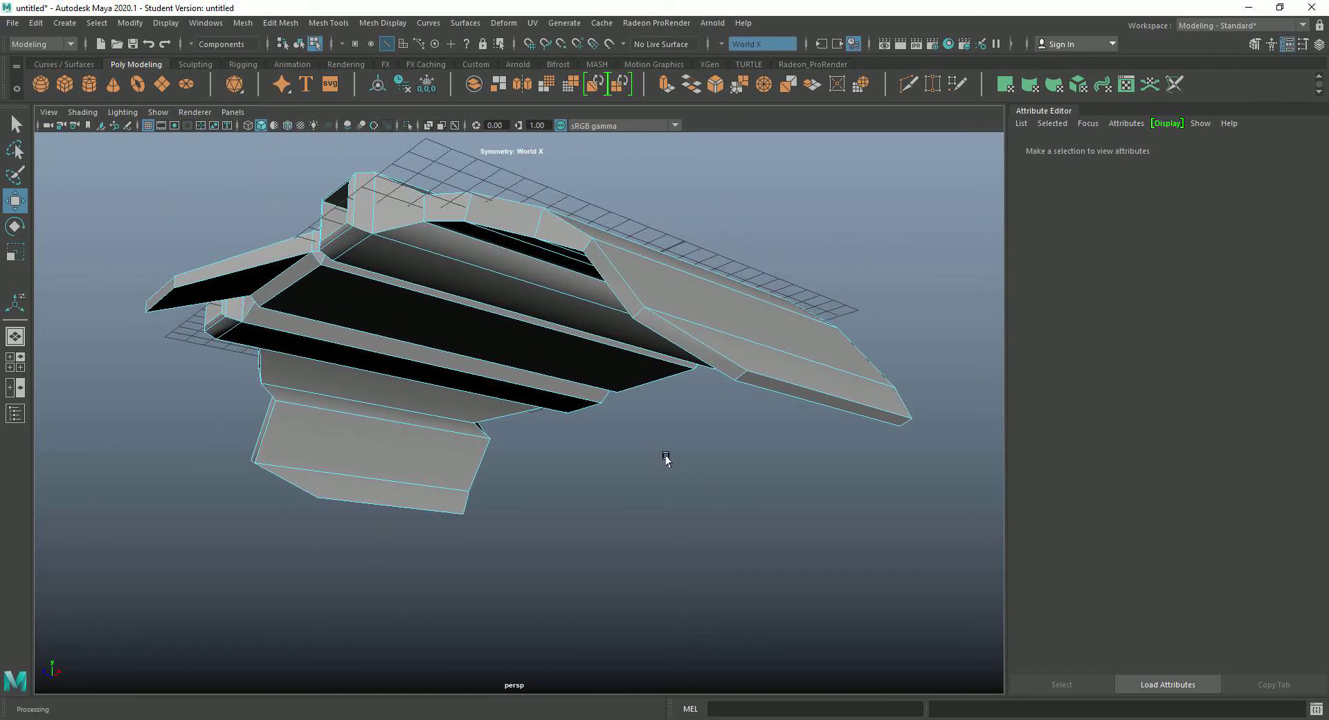
{"action": "left_click_drag", "start_coordinate": [666, 458], "coordinate": [695, 466], "text": "alt"}
{"action": "left_click", "coordinate": [473, 329]}
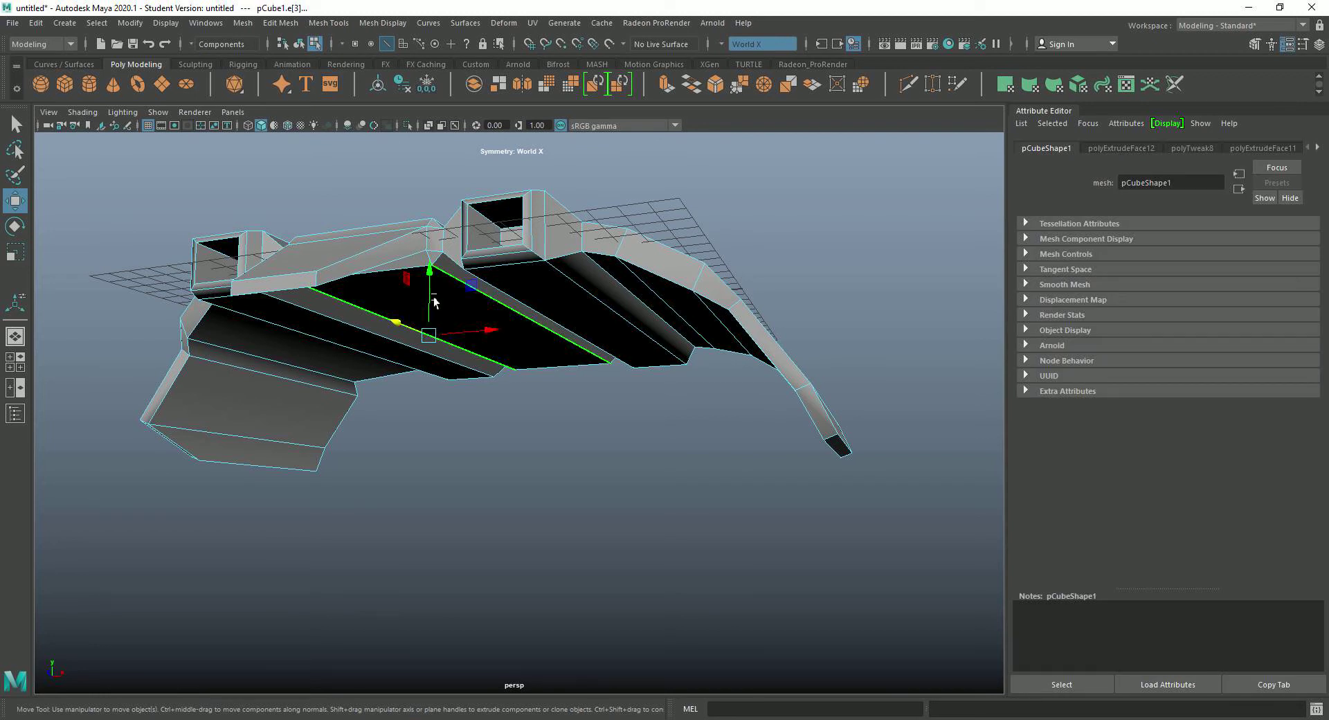
{"action": "left_click_drag", "start_coordinate": [429, 277], "coordinate": [425, 310]}
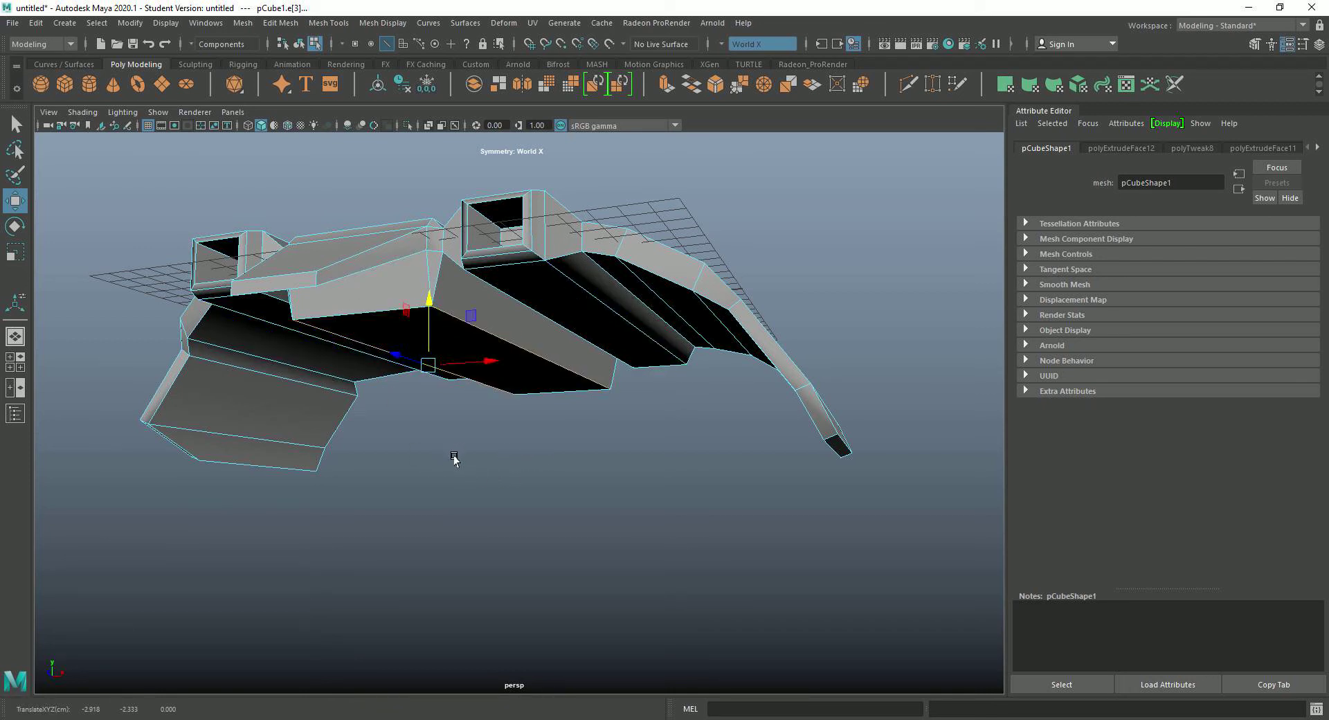
Select the front lower edge of the central body's underside and slide it backward to about 7.58 in Z
{"action": "right_click", "coordinate": [371, 316]}
{"action": "right_click_drag", "start_coordinate": [371, 316], "coordinate": [371, 273]}
{"action": "left_click", "coordinate": [354, 314]}
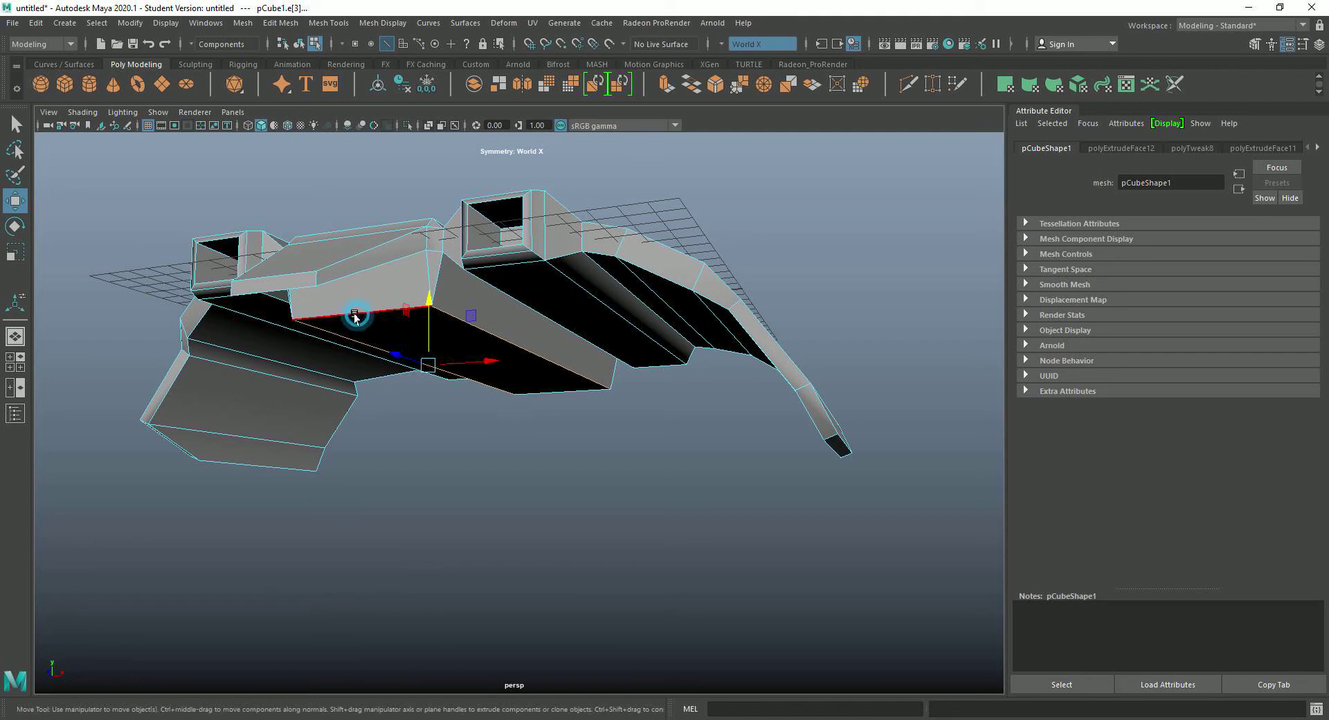
{"action": "left_click_drag", "start_coordinate": [322, 296], "coordinate": [364, 313]}
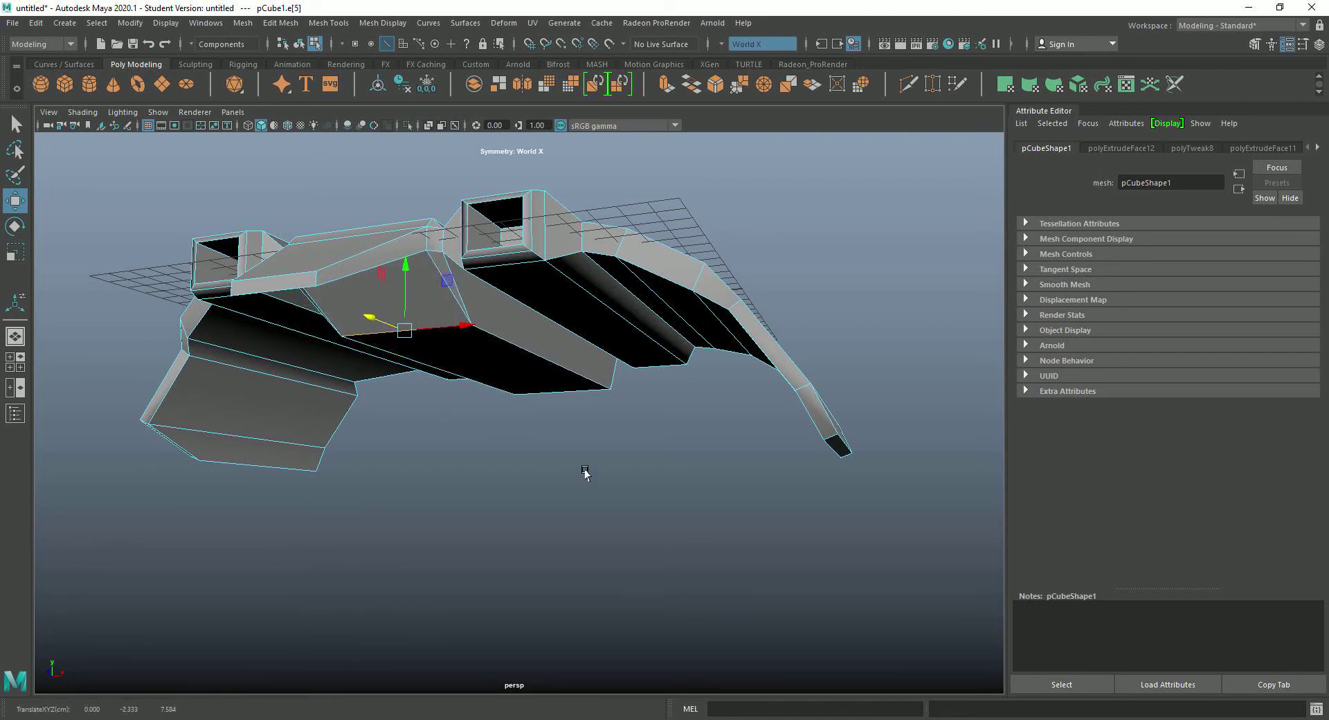
Lower the edge where the sloped underside of the central body meets the bottom of the nose
{"action": "left_click_drag", "start_coordinate": [585, 473], "coordinate": [513, 438], "text": "alt"}
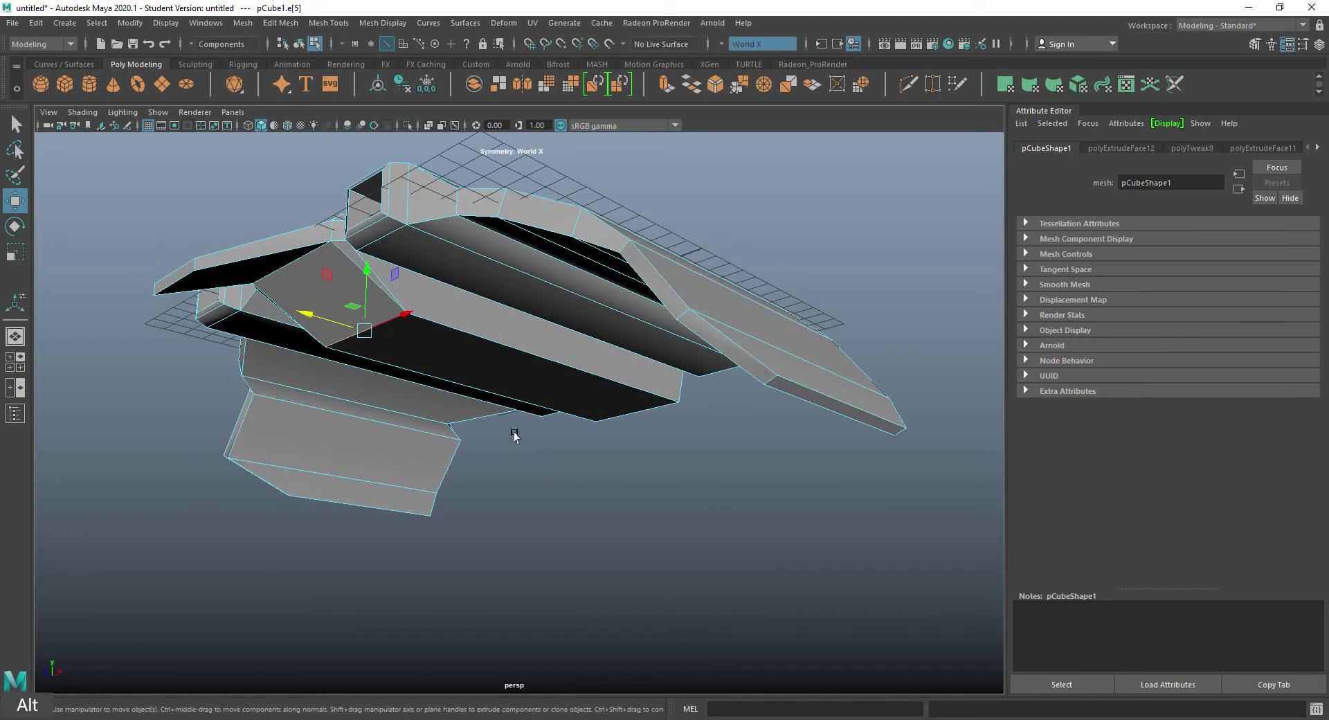
{"action": "left_click", "coordinate": [294, 264]}
{"action": "left_click_drag", "start_coordinate": [296, 208], "coordinate": [247, 267]}
Lower the nose tip's bottom edge to about -4.28 in Y and its top edge to about -3.59
{"action": "left_click", "coordinate": [177, 282]}
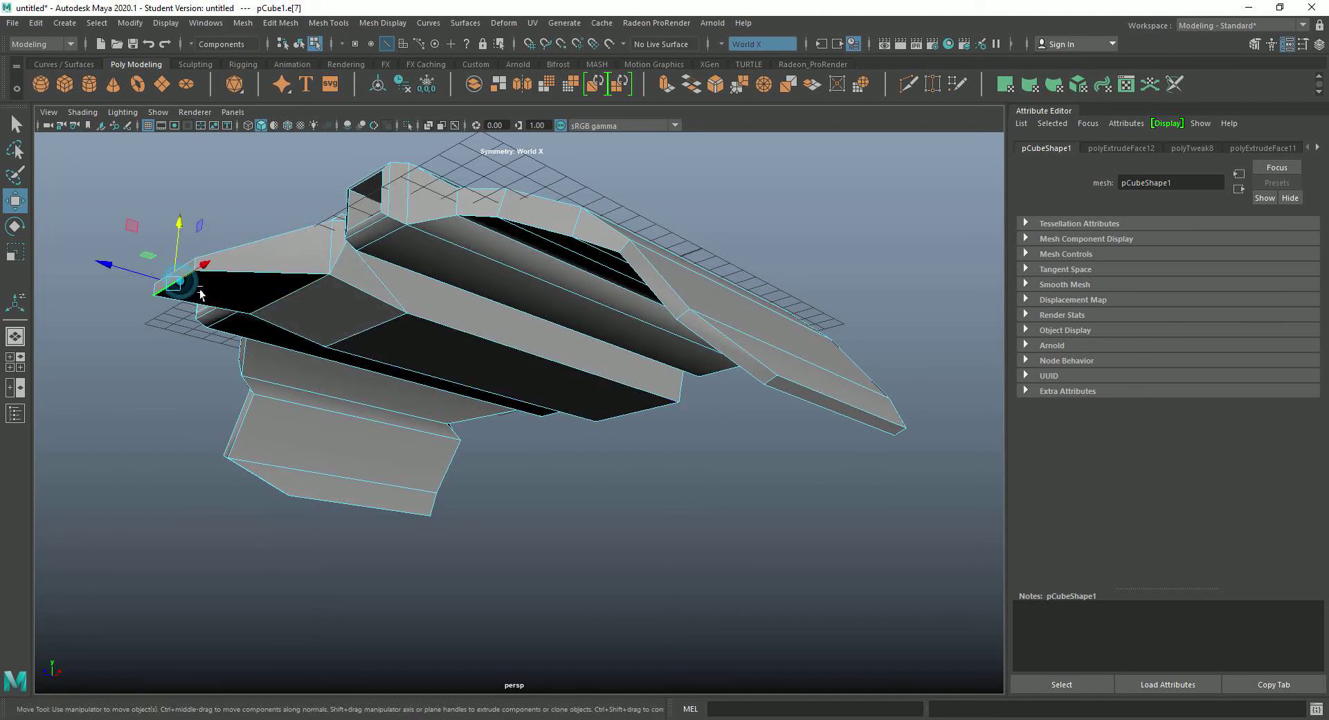
{"action": "left_click_drag", "start_coordinate": [176, 226], "coordinate": [157, 267]}
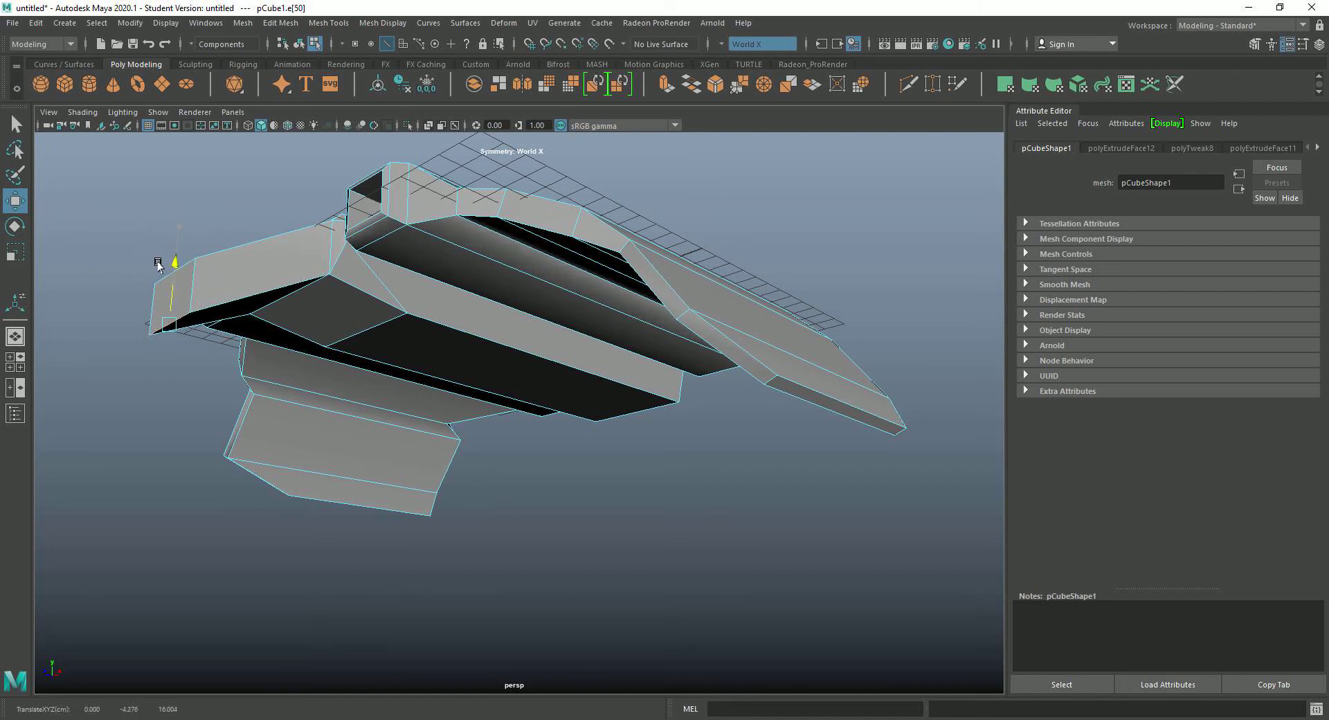
{"action": "left_click", "coordinate": [154, 283]}
{"action": "left_click_drag", "start_coordinate": [179, 213], "coordinate": [173, 246]}
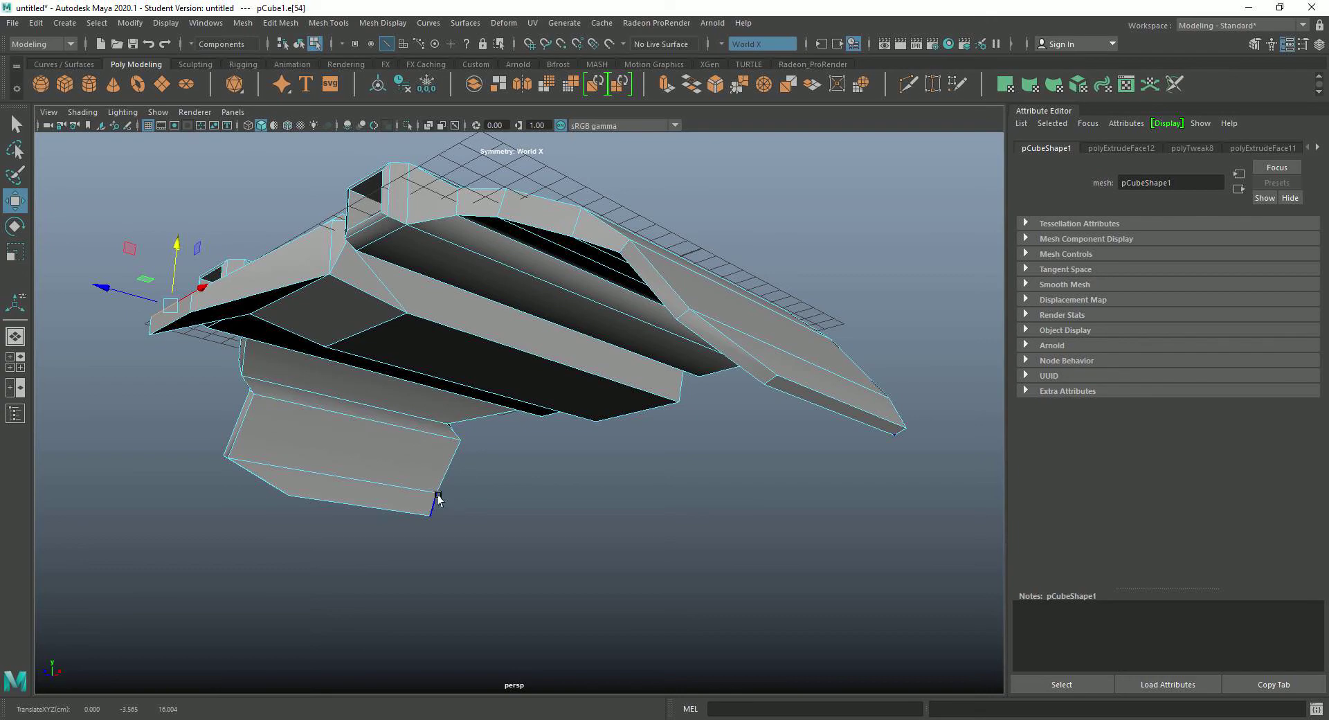
Select the rear upper corner vertices at the inner section of the wings and raise them to about 2.33 in Y
{"action": "left_click_drag", "start_coordinate": [436, 499], "coordinate": [433, 549], "text": "alt"}
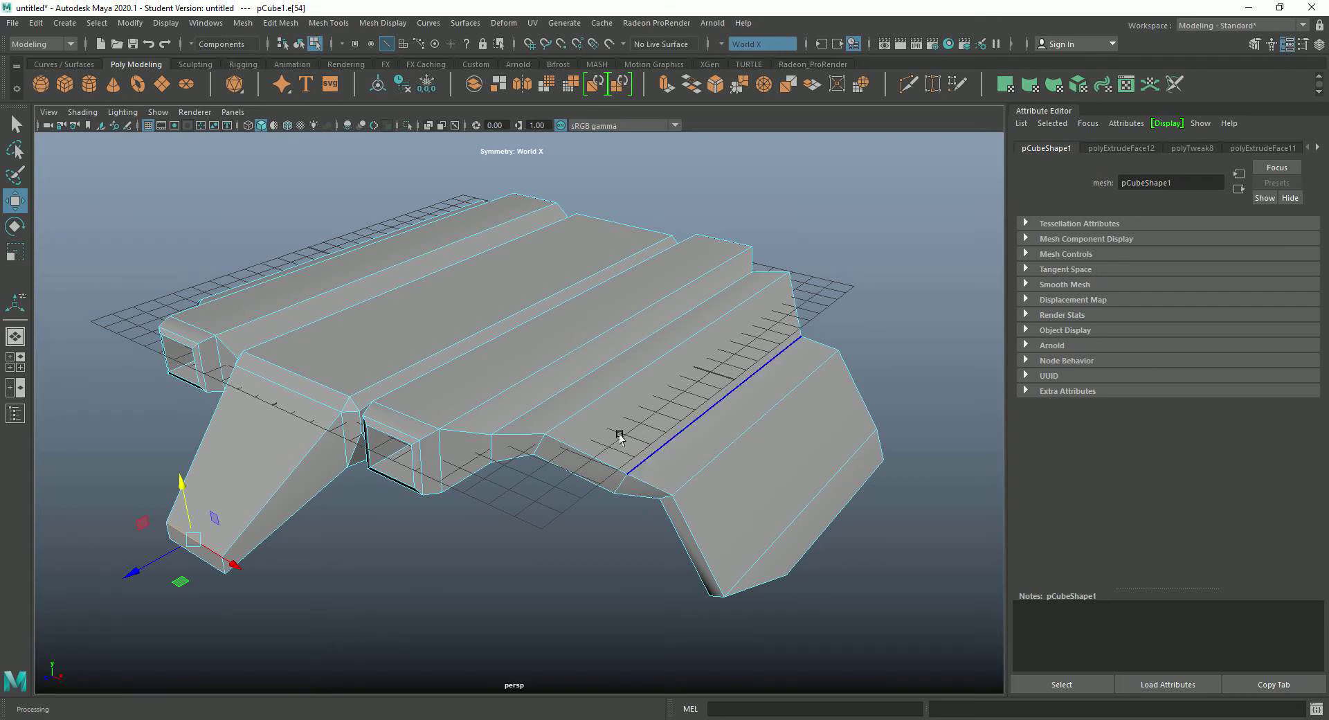
{"action": "right_click_drag", "start_coordinate": [776, 281], "coordinate": [744, 283]}
{"action": "left_click", "coordinate": [789, 274]}
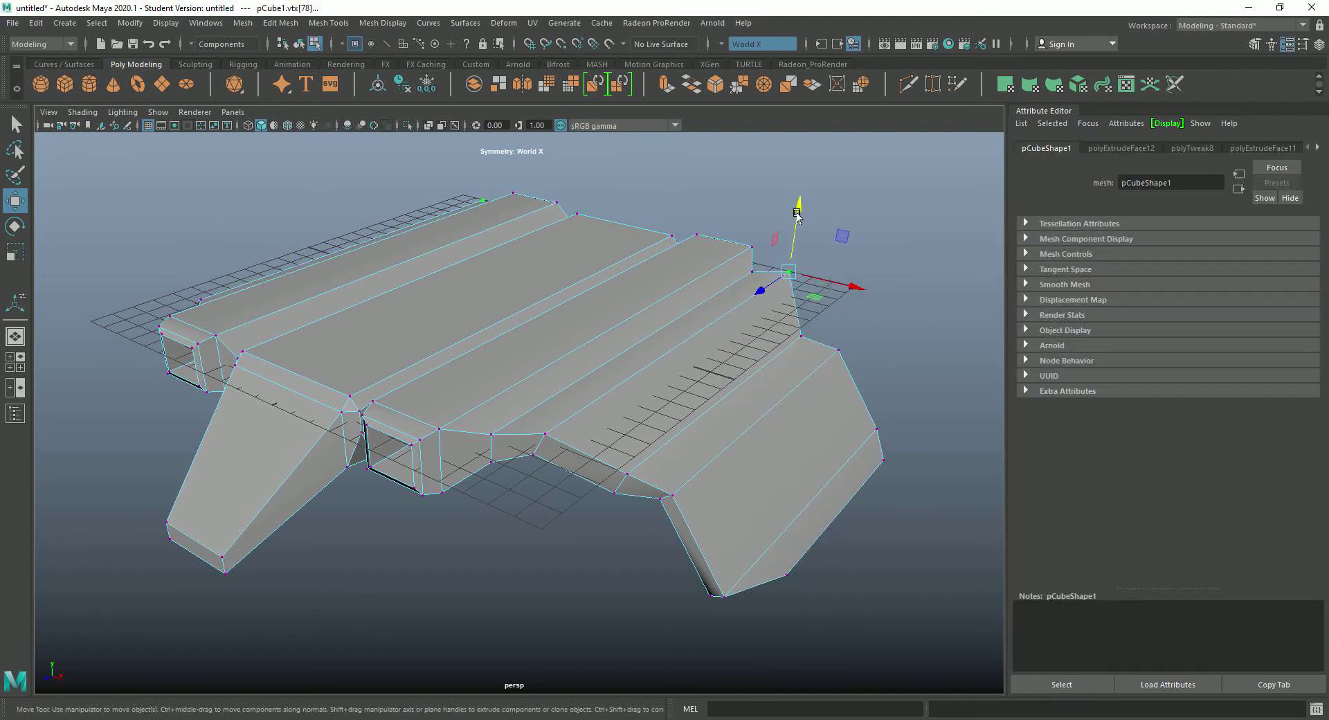
{"action": "left_click_drag", "start_coordinate": [796, 215], "coordinate": [799, 168]}
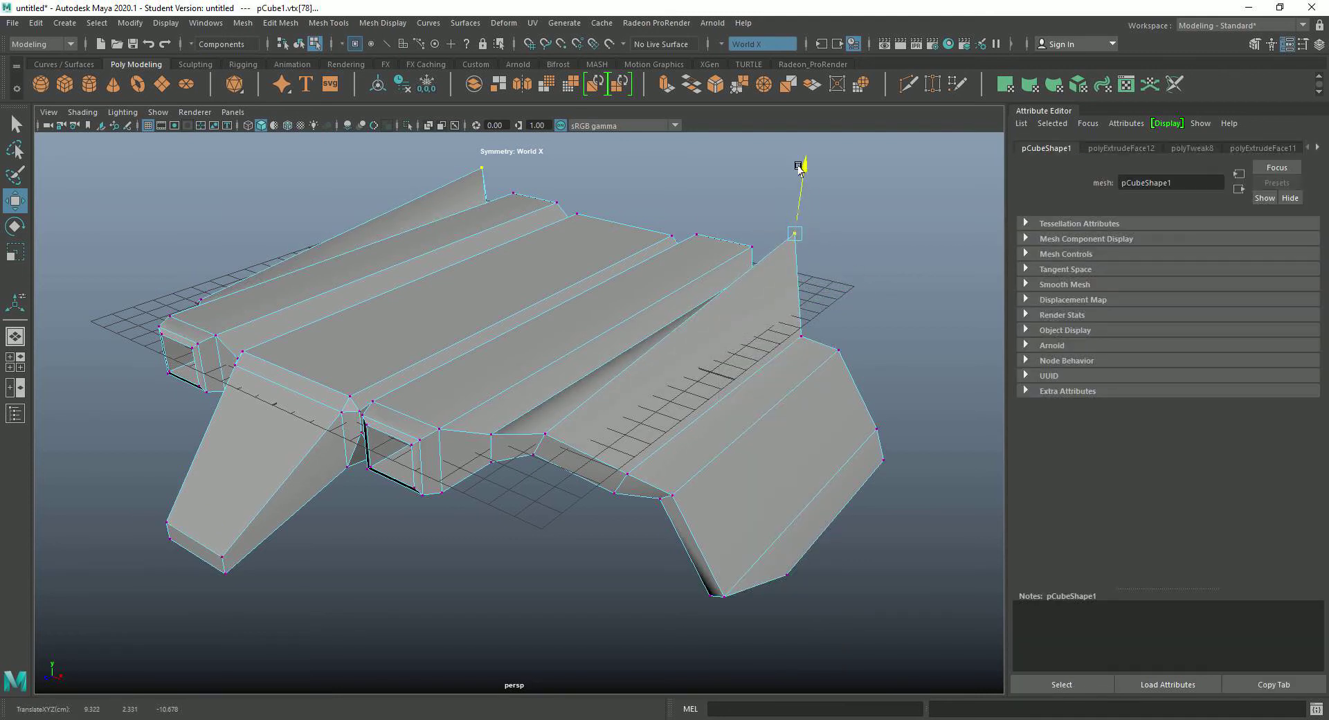
Move three rear vertices of each wing outward, the innermost to about 12.4 and the middle one to about 14.5 in X, and raise the middle one
{"action": "left_click_drag", "start_coordinate": [869, 250], "coordinate": [935, 260]}
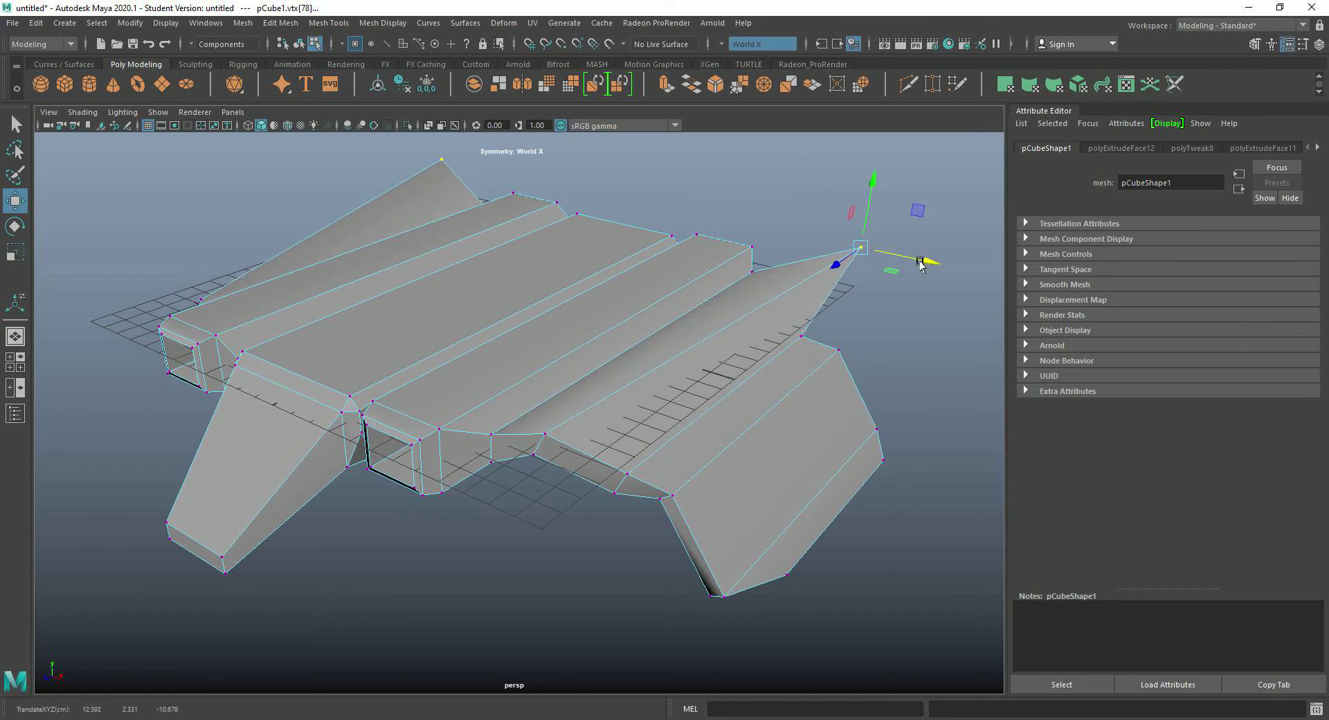
{"action": "left_click", "coordinate": [846, 352]}
{"action": "left_click_drag", "start_coordinate": [911, 367], "coordinate": [950, 377]}
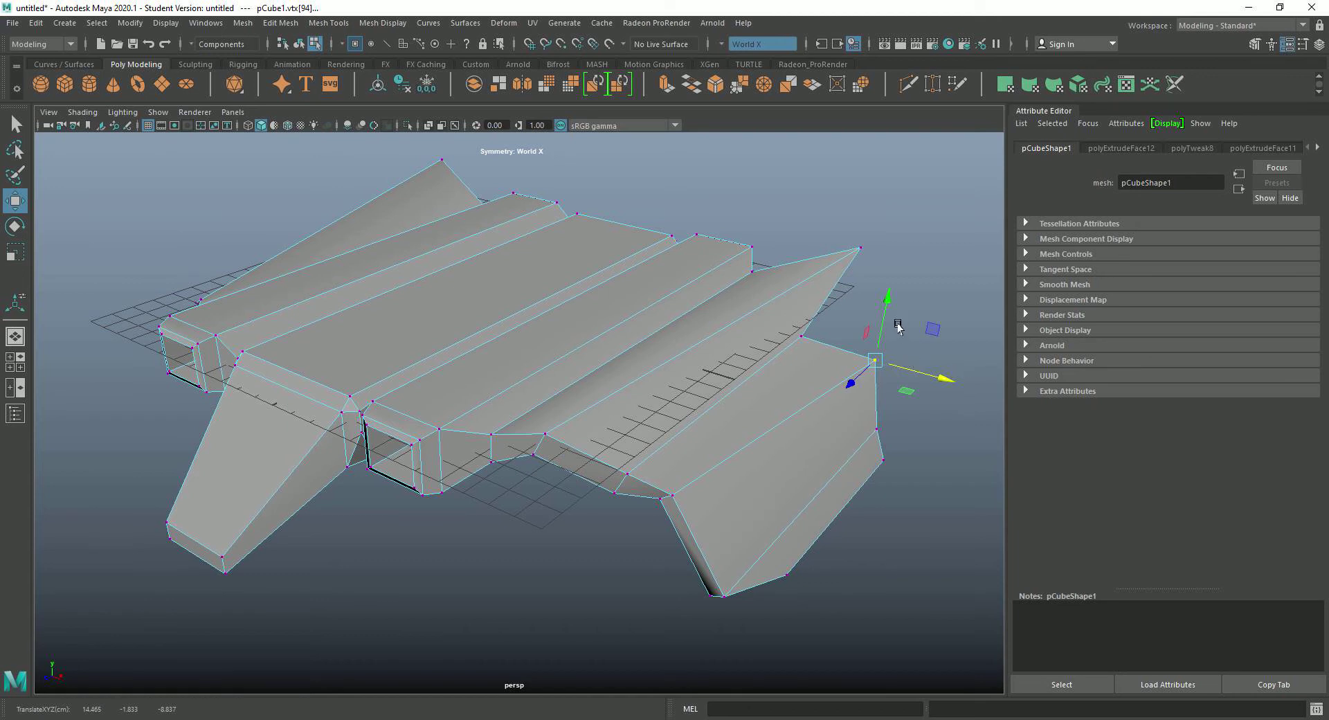
{"action": "left_click_drag", "start_coordinate": [889, 317], "coordinate": [899, 281]}
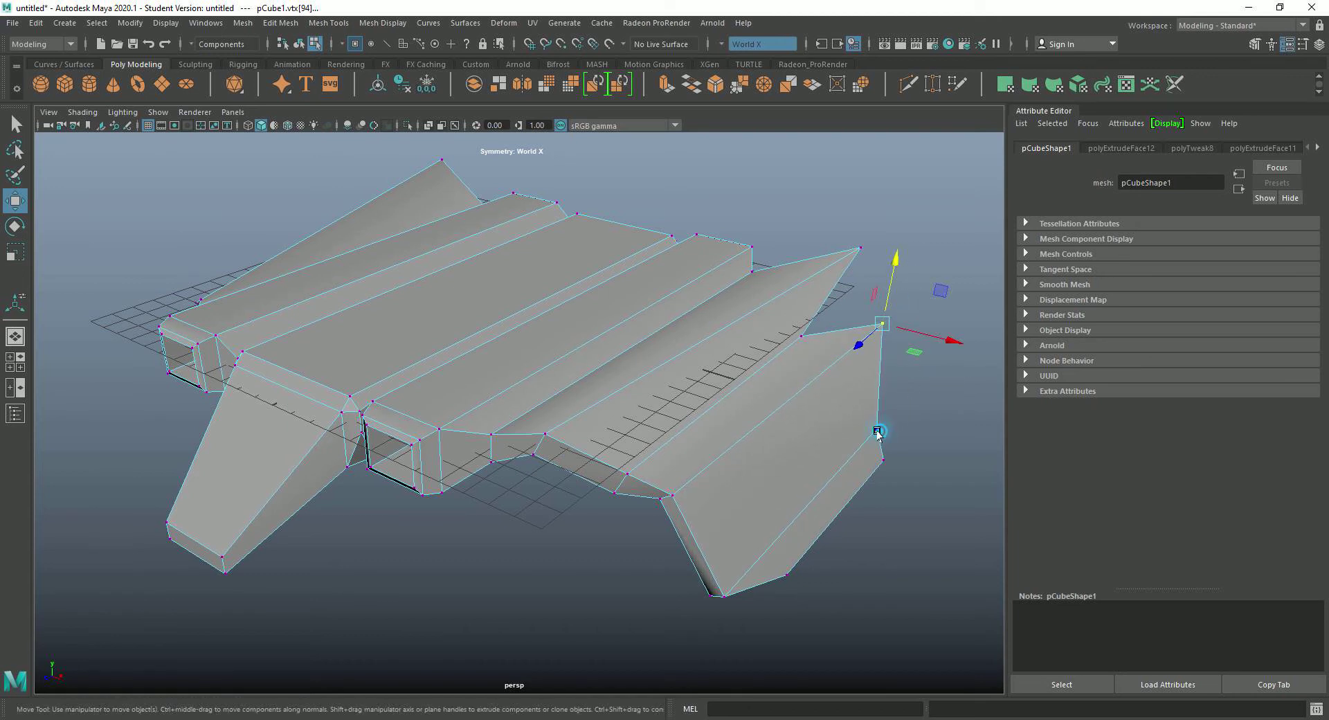
{"action": "left_click", "coordinate": [877, 430]}
{"action": "mouse_move", "coordinate": [949, 449]}
{"action": "left_mouse_down"}
{"action": "mouse_move", "coordinate": [978, 461]}
{"action": "mouse_move", "coordinate": [962, 459]}
{"action": "left_mouse_up"}
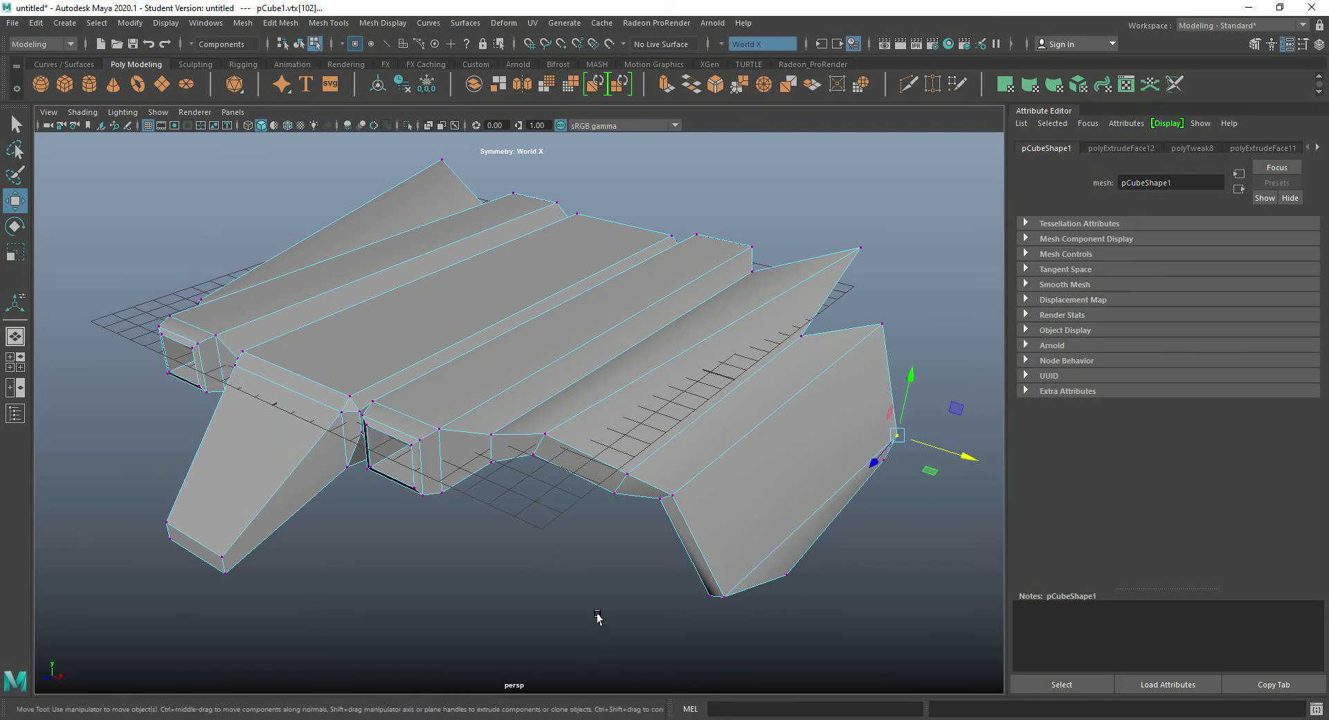
Switch to the browser to examine the reference photo of the Imperial shuttle, and return to the Maya scene
{"action": "left_click_drag", "start_coordinate": [598, 618], "coordinate": [631, 625], "text": "alt"}
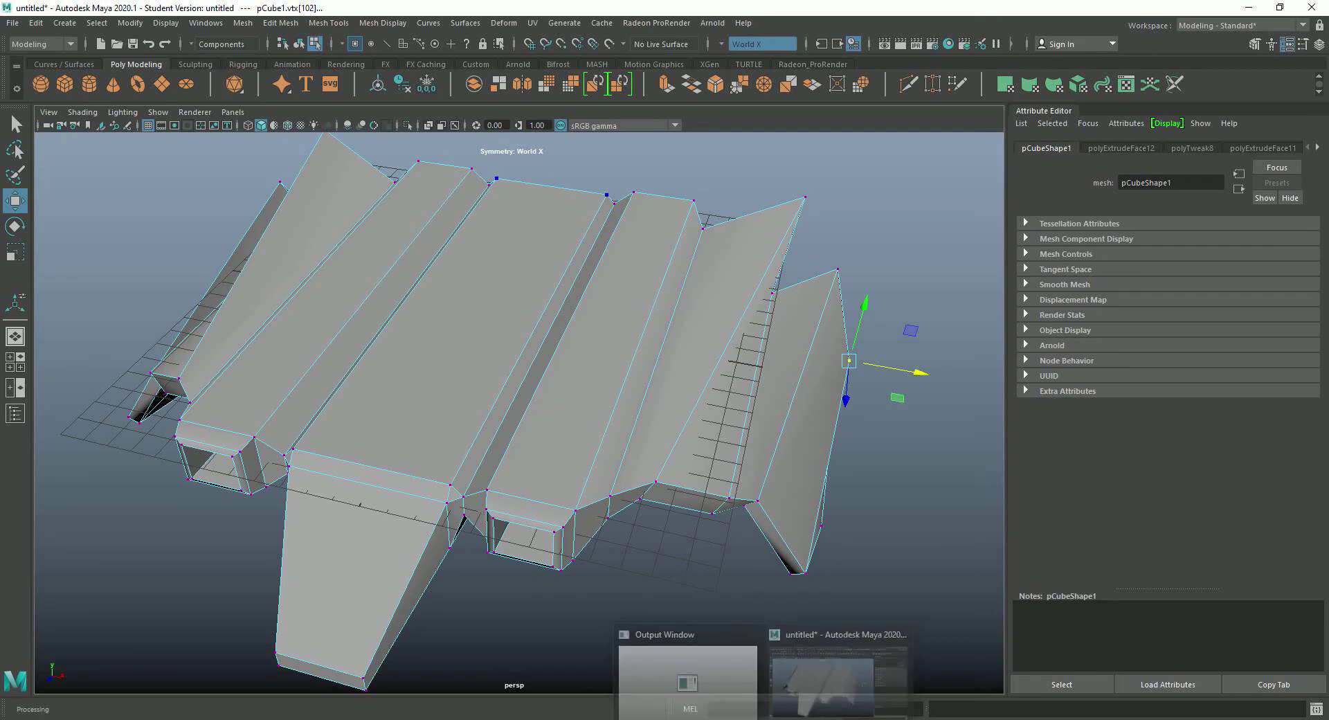
{"action": "left_click", "coordinate": [658, 719]}
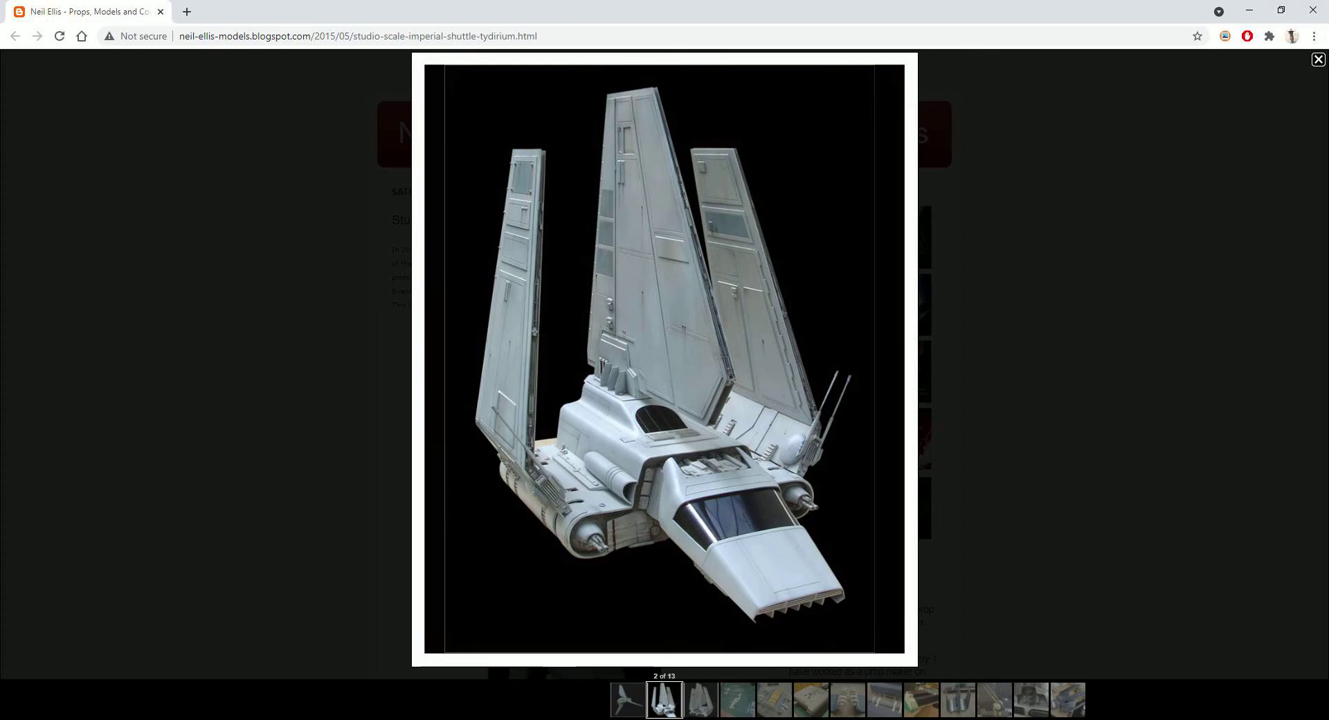
{"action": "mouse_move", "coordinate": [761, 713]}
{"action": "left_click", "coordinate": [781, 692]}
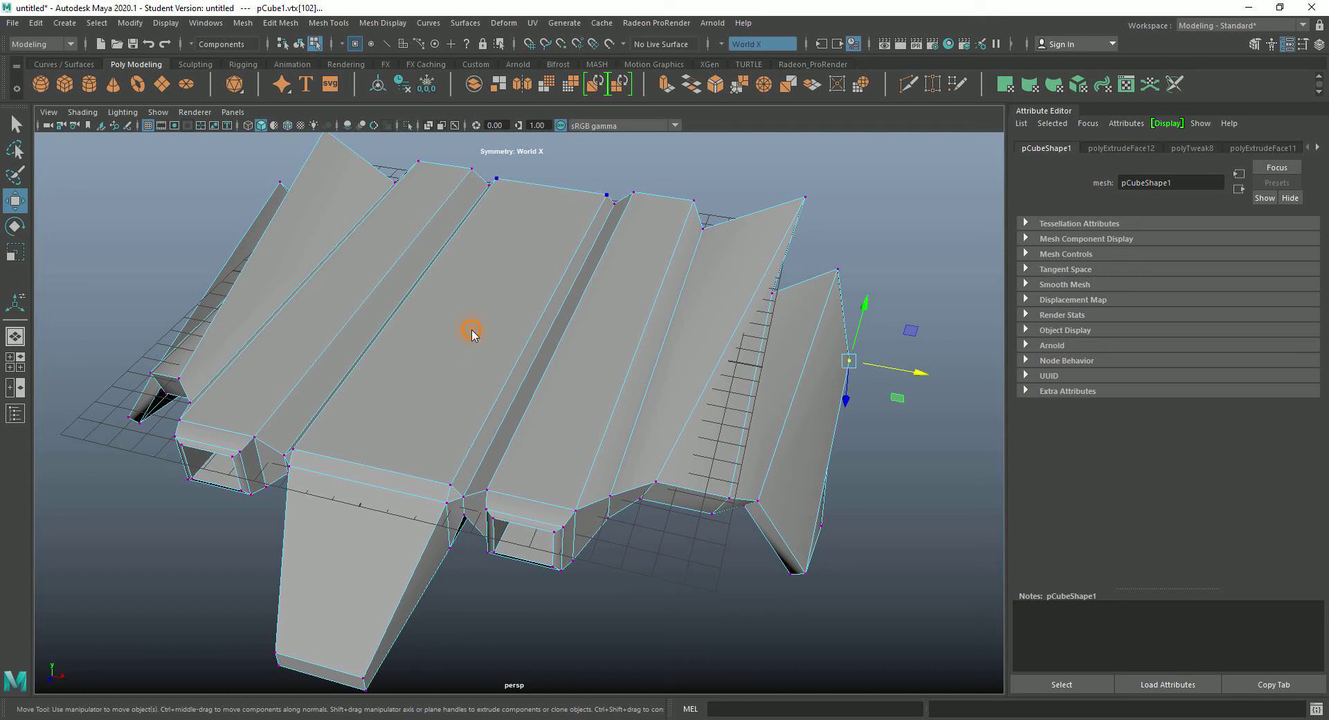
Switch to face selection and subdivide the large top face of the central body with Add Divisions
{"action": "right_click_drag", "start_coordinate": [471, 332], "coordinate": [537, 310]}
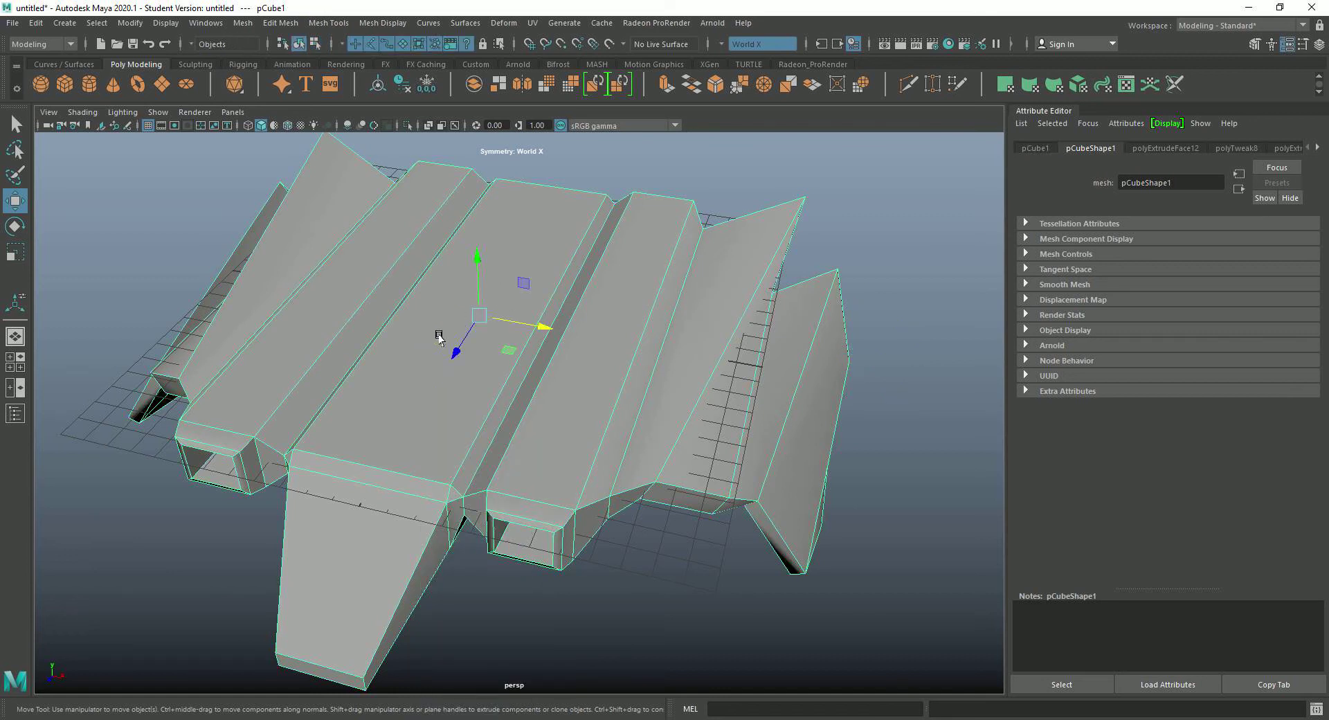
{"action": "right_click_drag", "start_coordinate": [434, 352], "coordinate": [438, 371]}
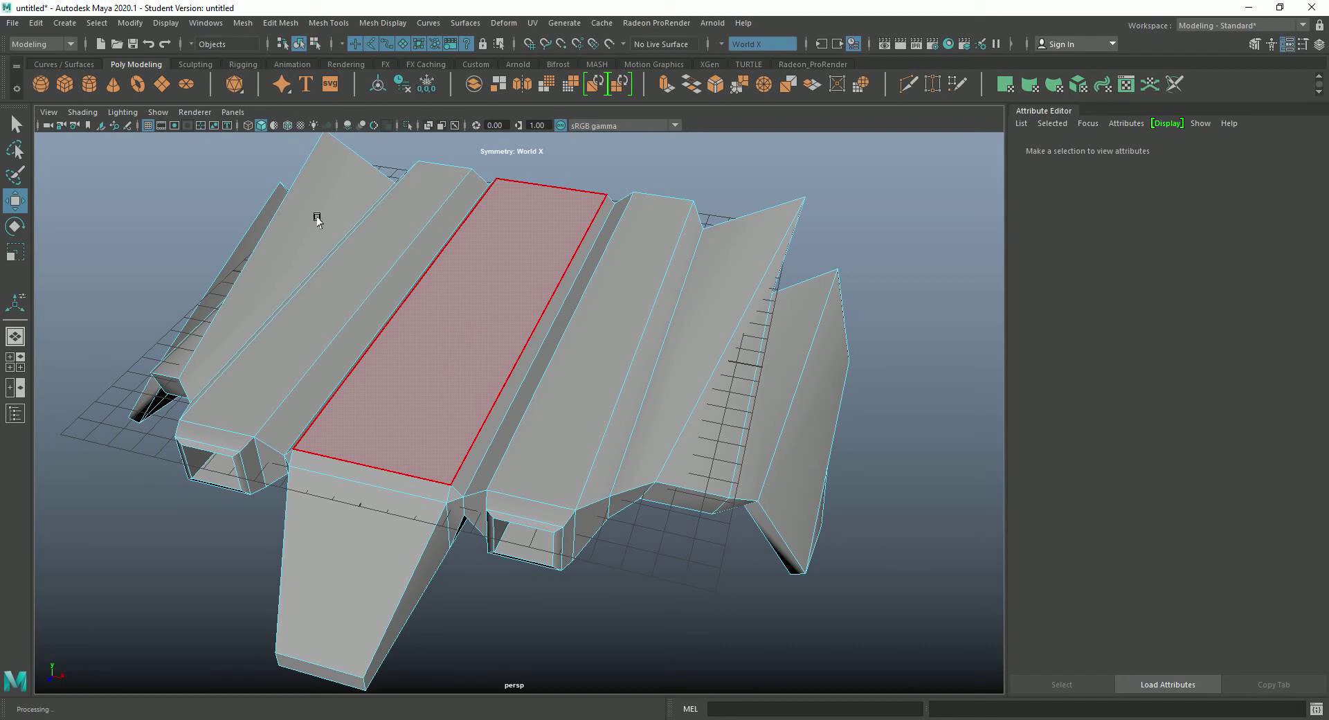
{"action": "left_click", "coordinate": [283, 23]}
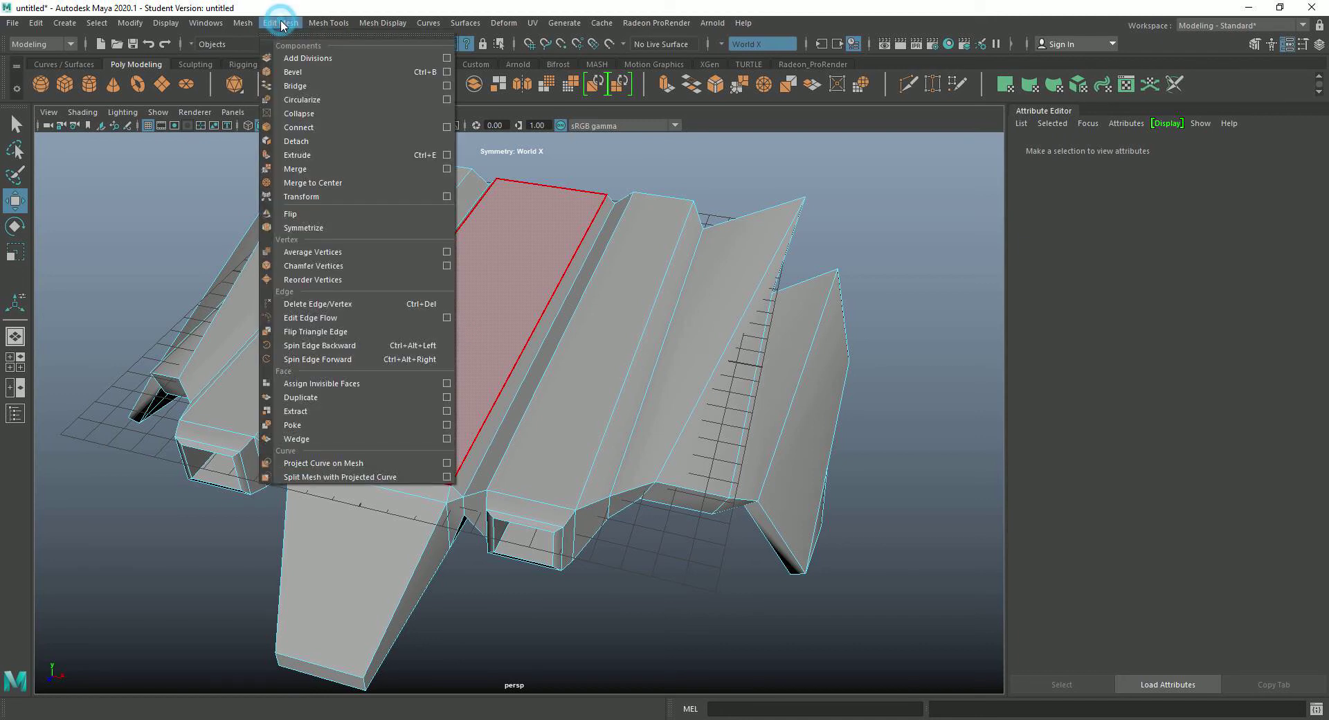
{"action": "left_click", "coordinate": [298, 61]}
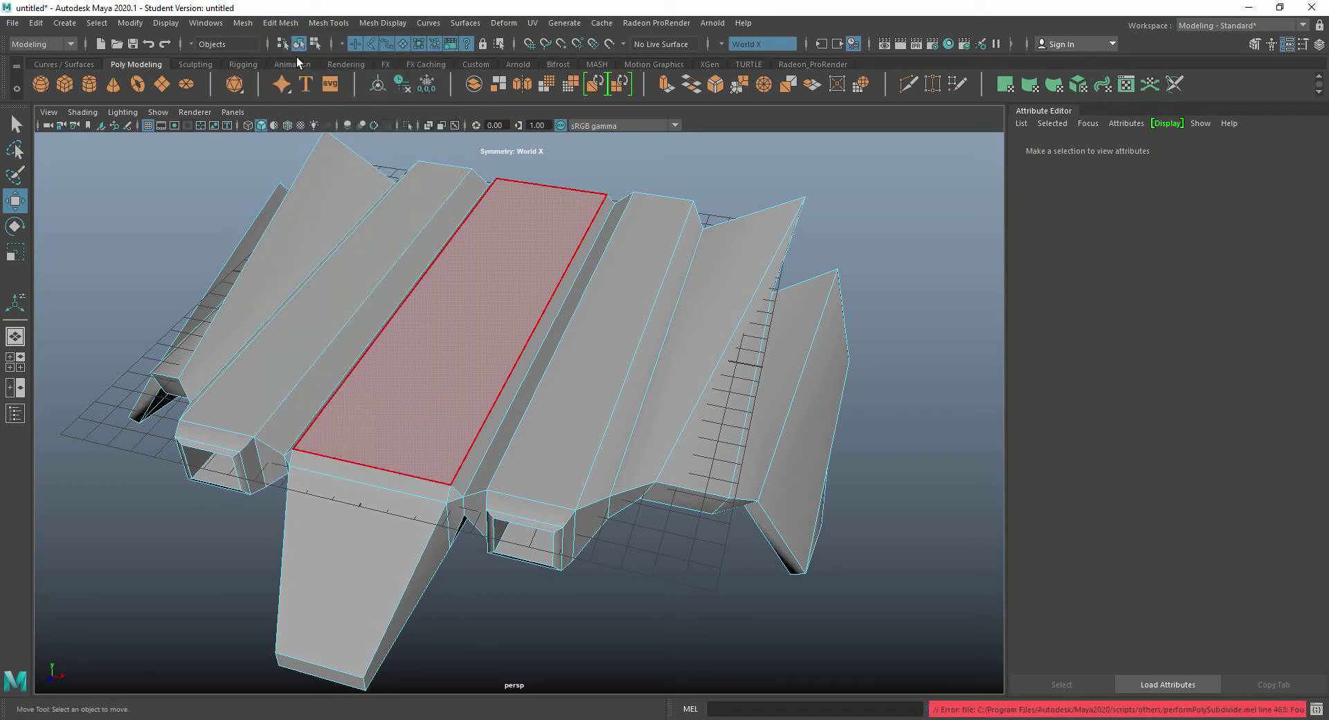
{"action": "left_click", "coordinate": [473, 273]}
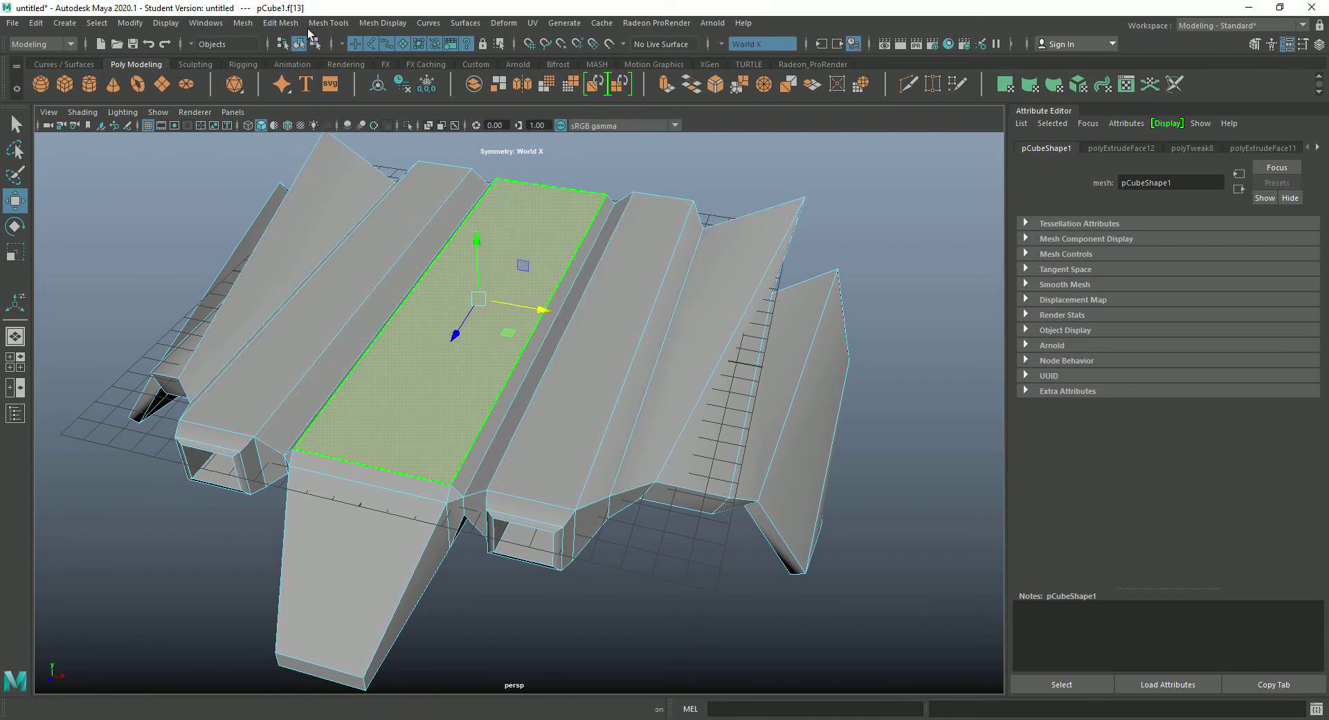
{"action": "left_click", "coordinate": [281, 23]}
{"action": "left_click", "coordinate": [291, 61]}
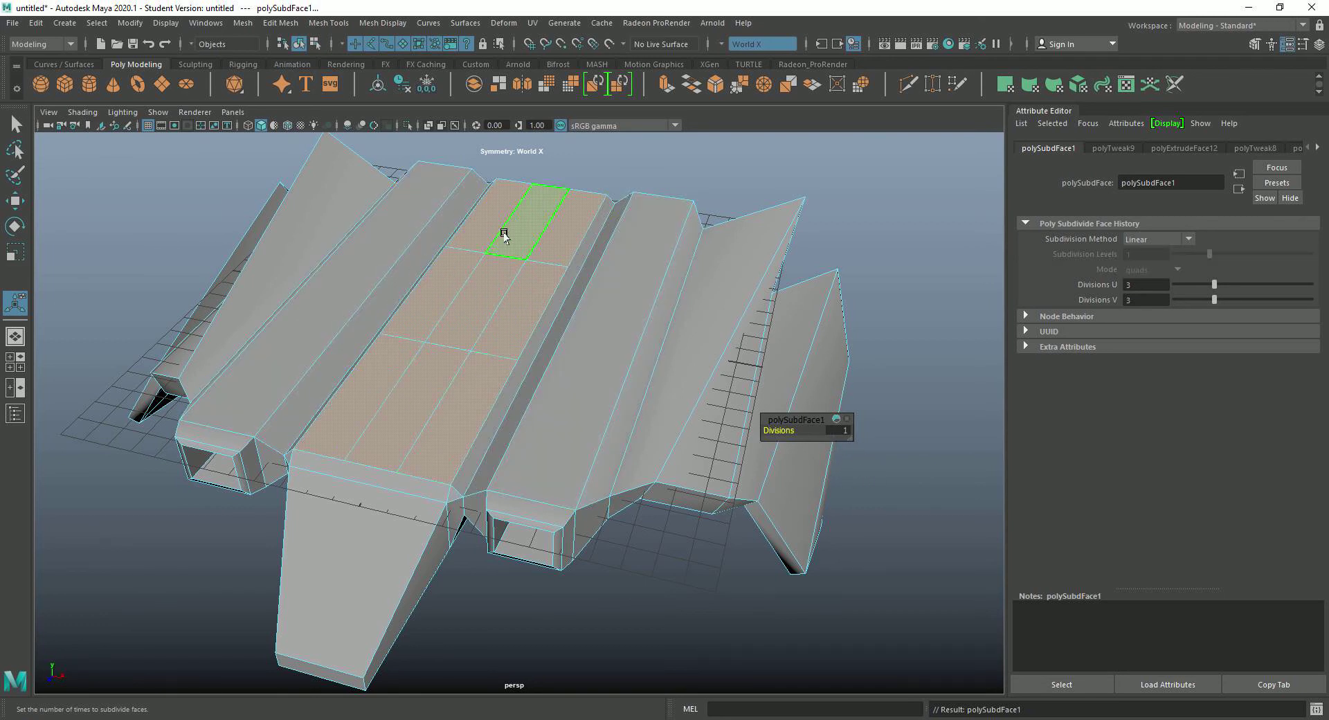
Enter 2 as the Divisions value for the subdivided top face, and select the middle face of its rear row
{"action": "left_click", "coordinate": [845, 432]}
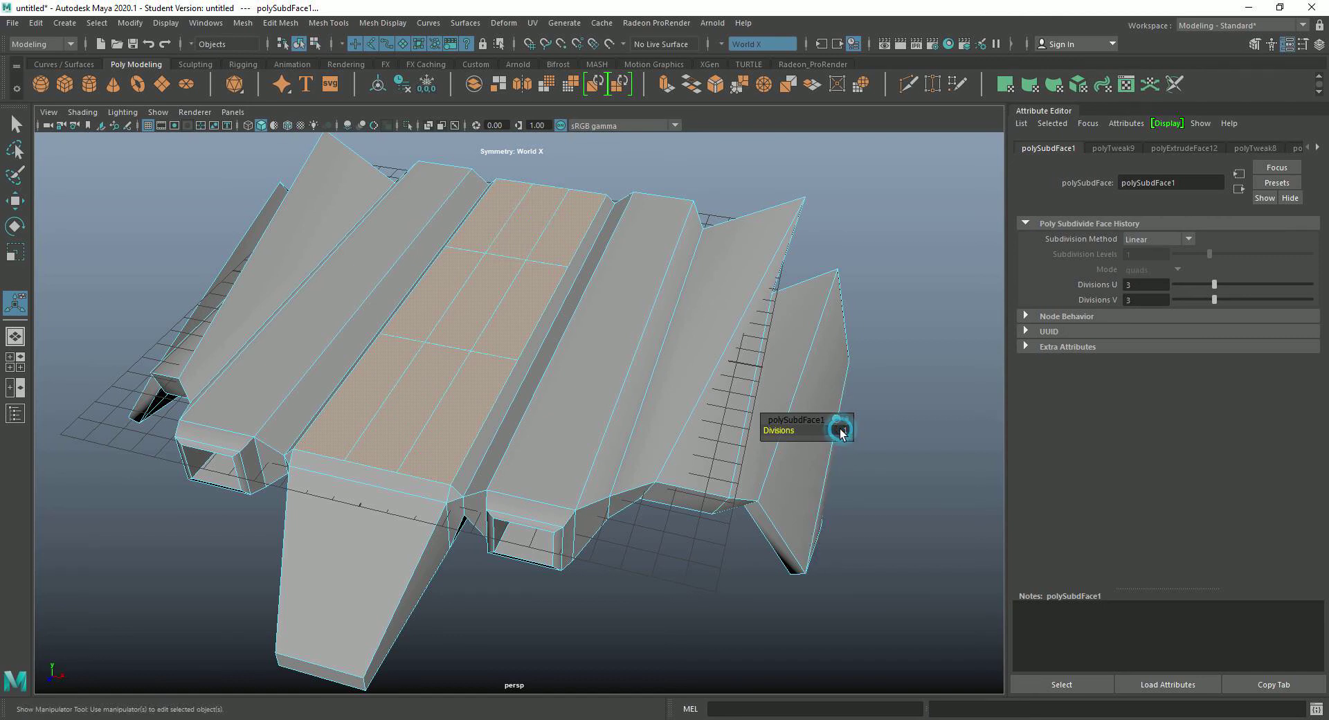
{"action": "type", "text": "2"}
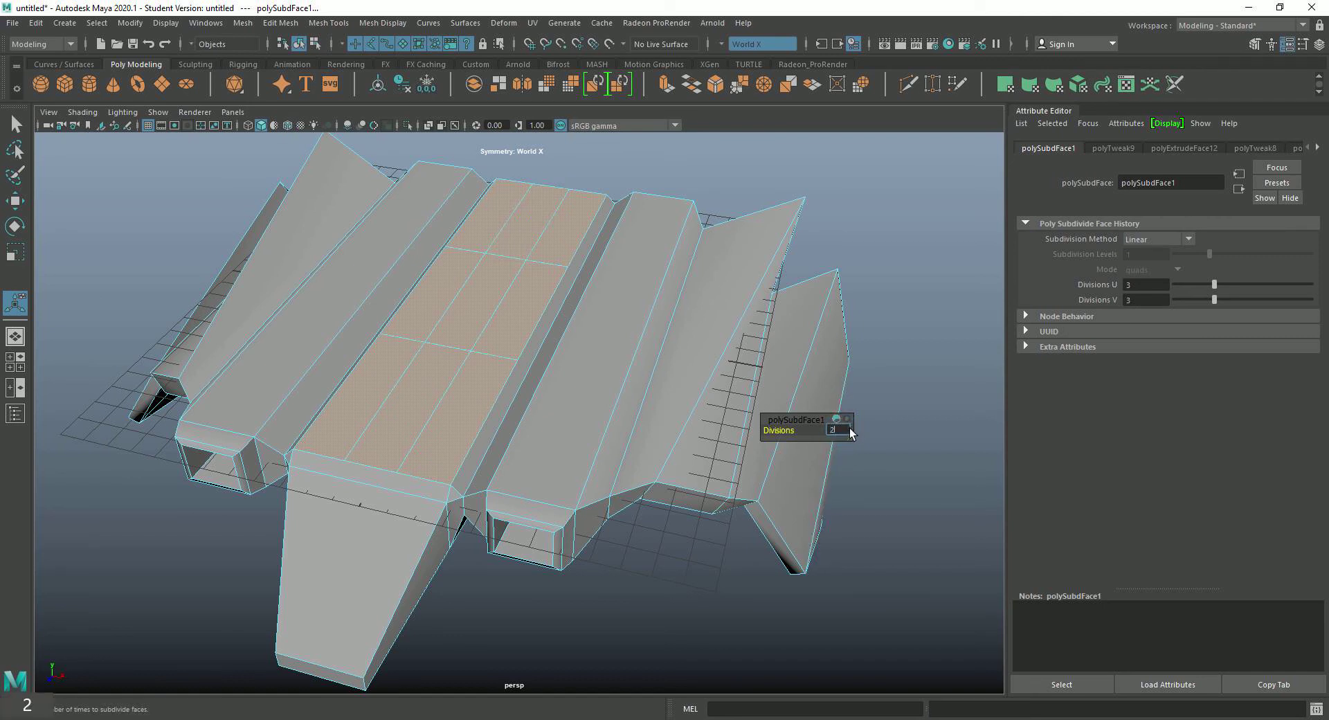
{"action": "key", "text": "Return"}
{"action": "left_click", "coordinate": [865, 453]}
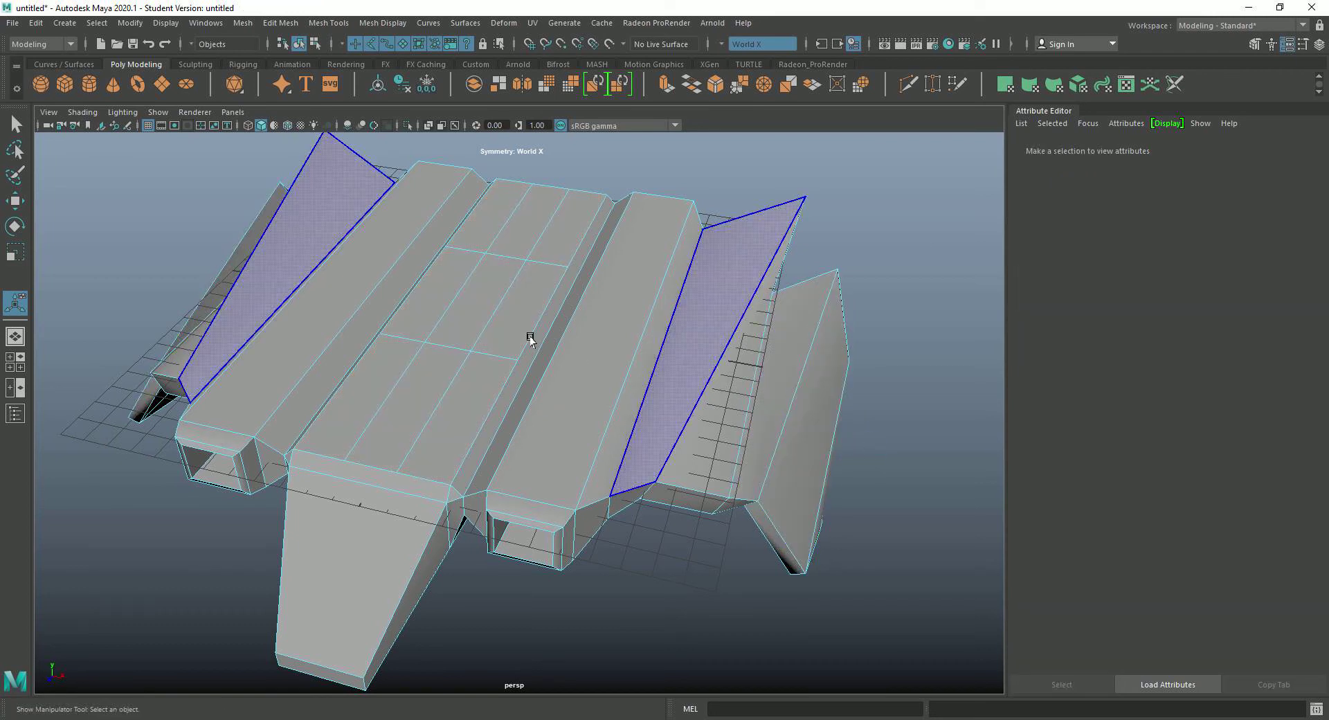
{"action": "left_click", "coordinate": [499, 317]}
{"action": "left_click", "coordinate": [869, 444]}
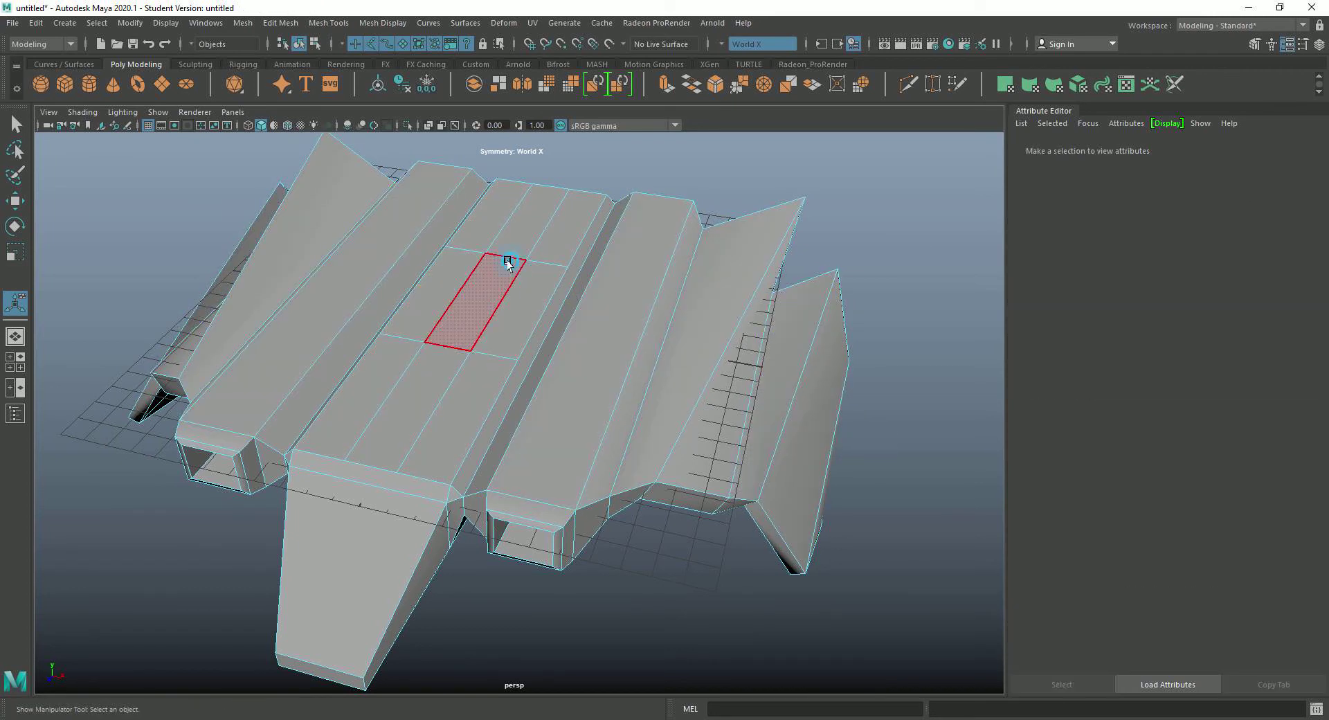
{"action": "left_click", "coordinate": [508, 264]}
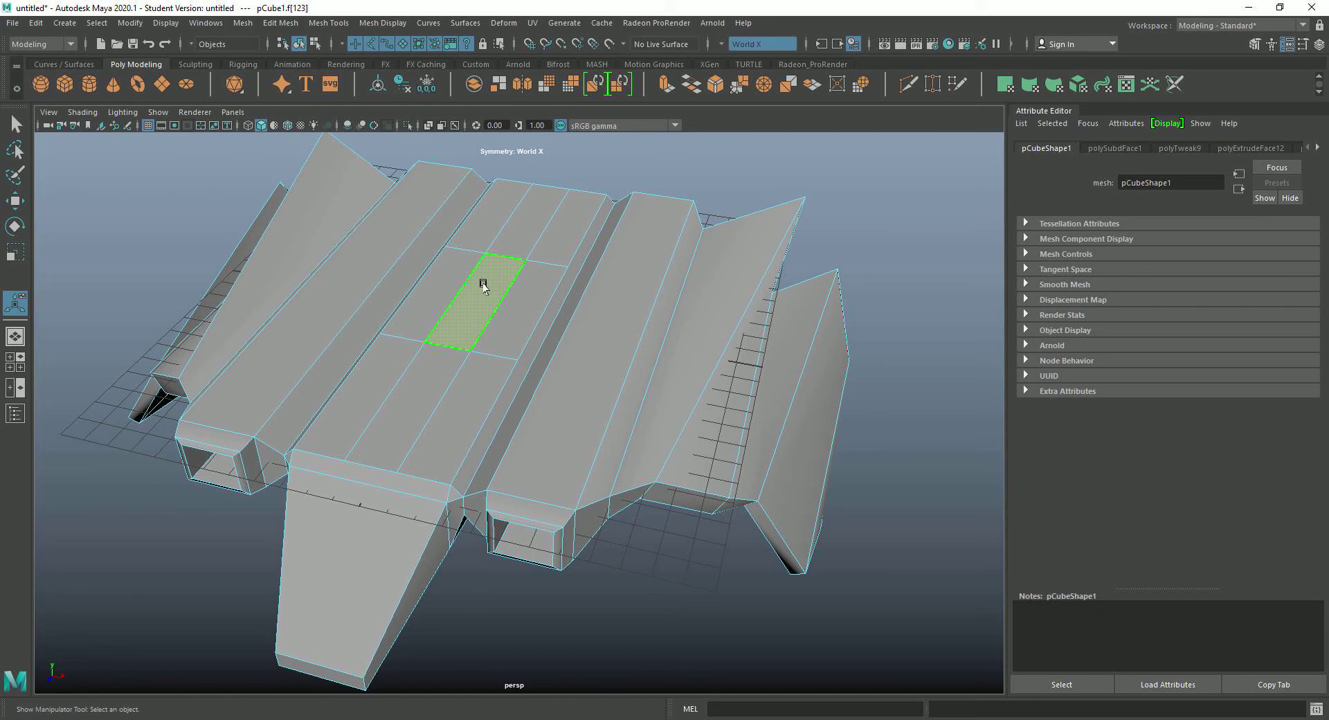
{"action": "left_click", "coordinate": [517, 241]}
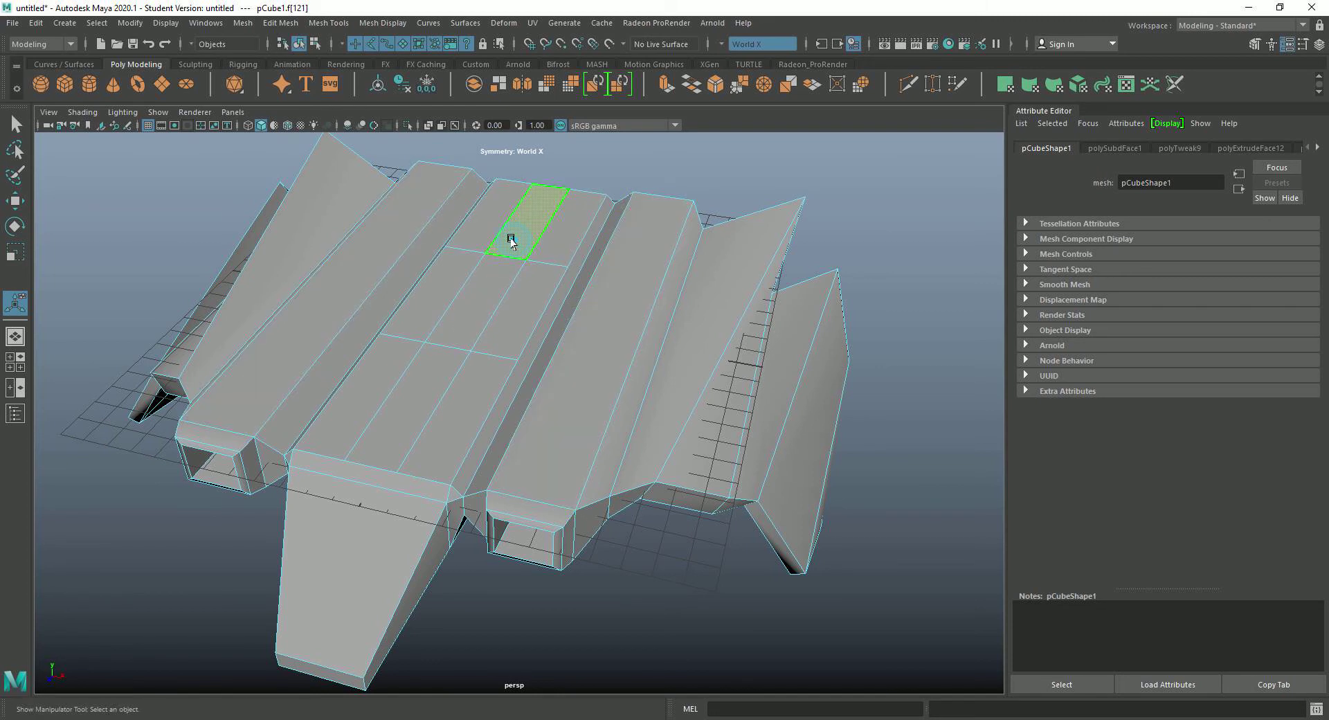
Try adding divisions to the rear middle face on top of the central body, and undo them
{"action": "left_click", "coordinate": [280, 23]}
{"action": "left_click", "coordinate": [308, 58]}
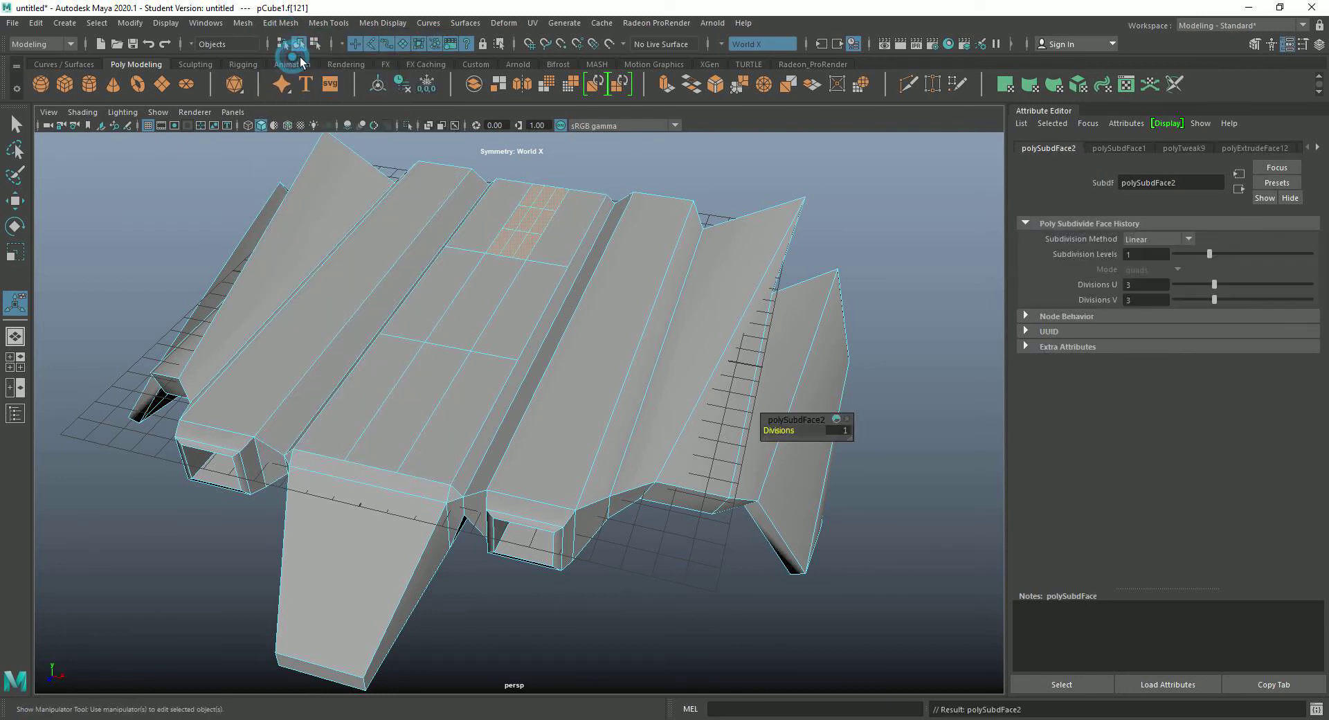
{"action": "scroll", "coordinate": [515, 253], "scroll_direction": "up", "scroll_amount": 2}
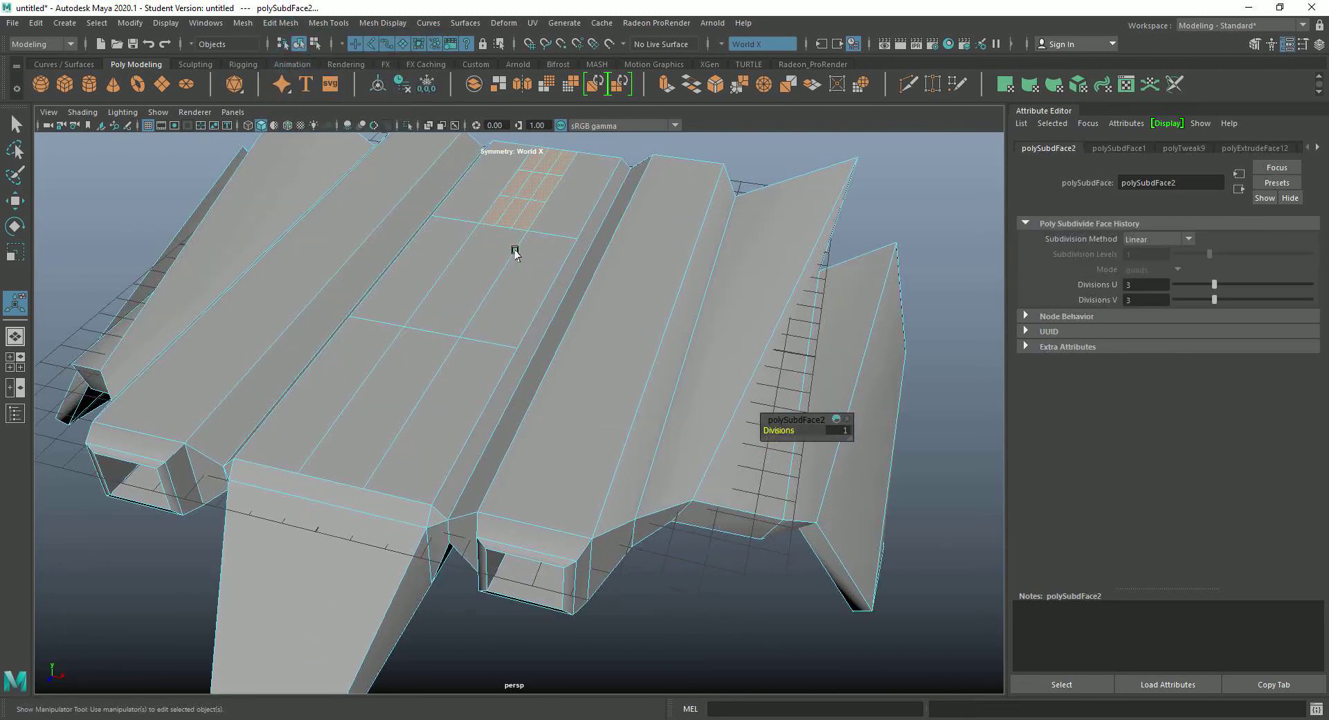
{"action": "left_click", "coordinate": [477, 275]}
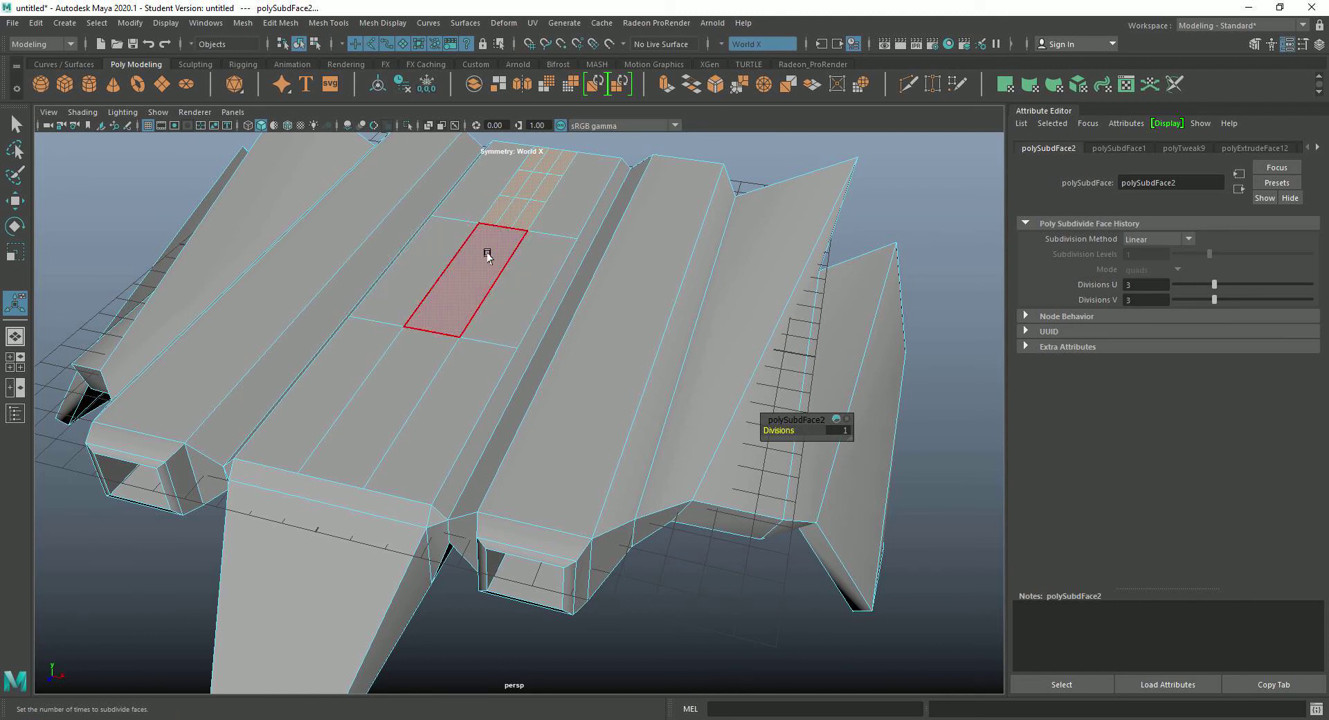
{"action": "scroll", "coordinate": [510, 270], "scroll_direction": "down", "scroll_amount": 2}
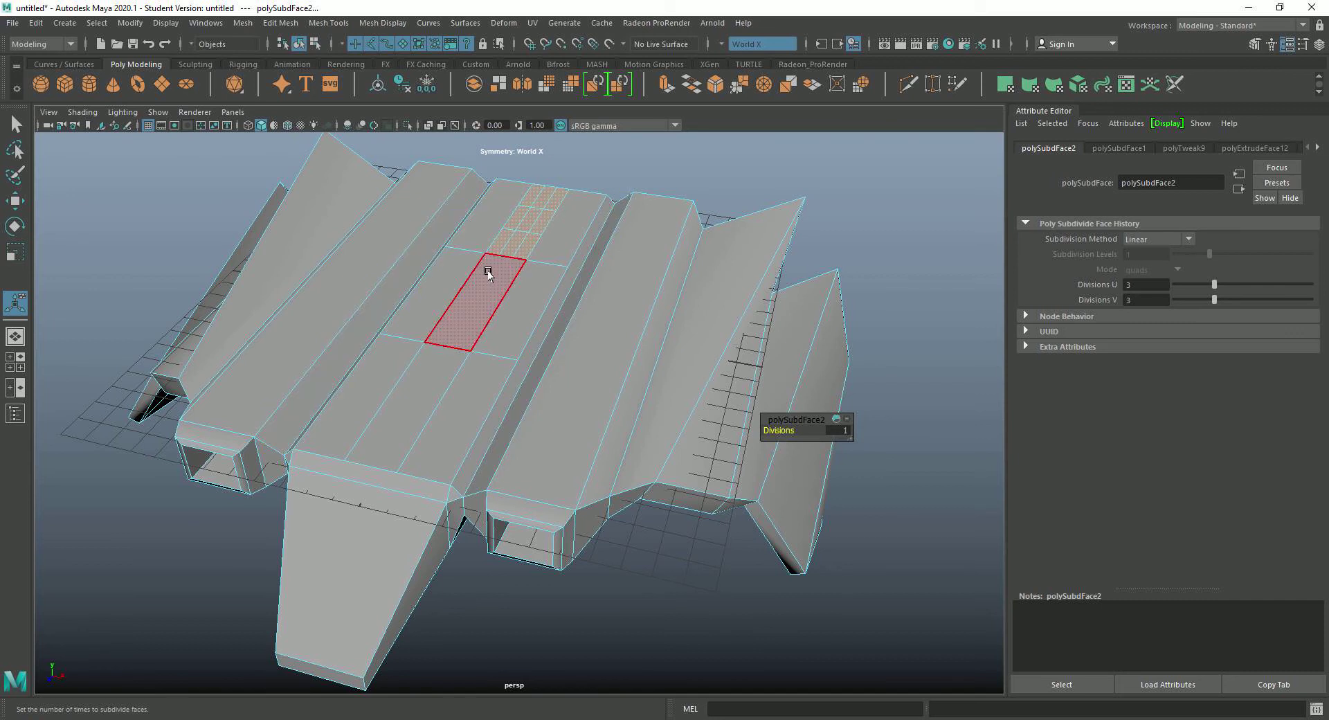
{"action": "key", "text": "ctrl+z"}
{"action": "key", "text": "ctrl+z"}
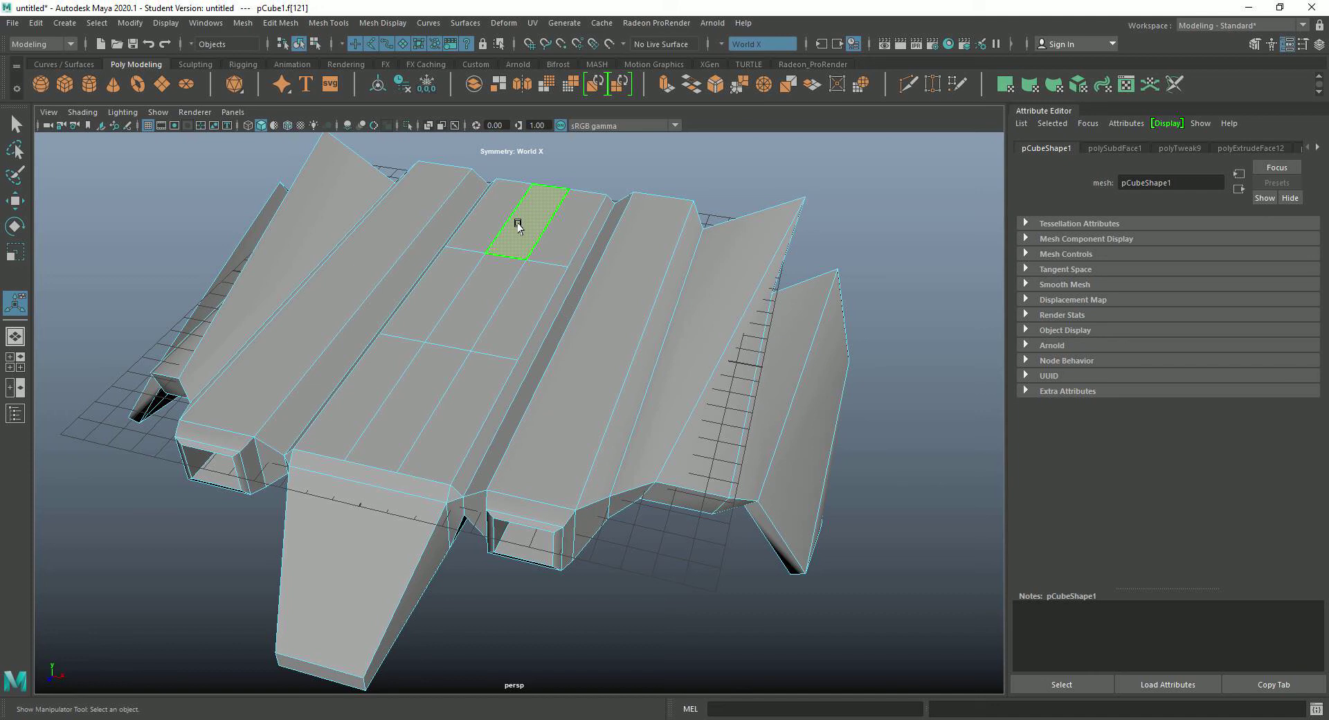
Extrude the rear middle face on top of the central body upward by about 1.78
{"action": "right_click_drag", "start_coordinate": [518, 225], "coordinate": [520, 259], "text": "shift"}
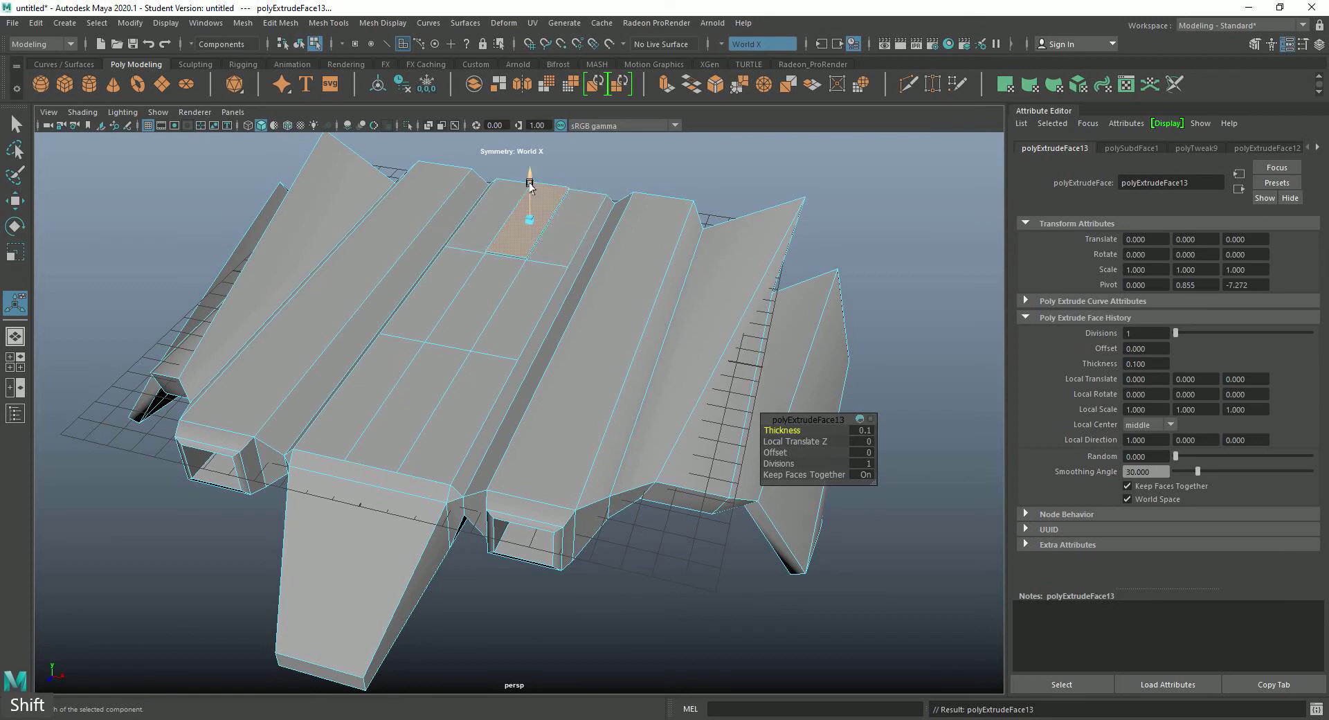
{"action": "left_click_drag", "start_coordinate": [529, 181], "coordinate": [528, 148]}
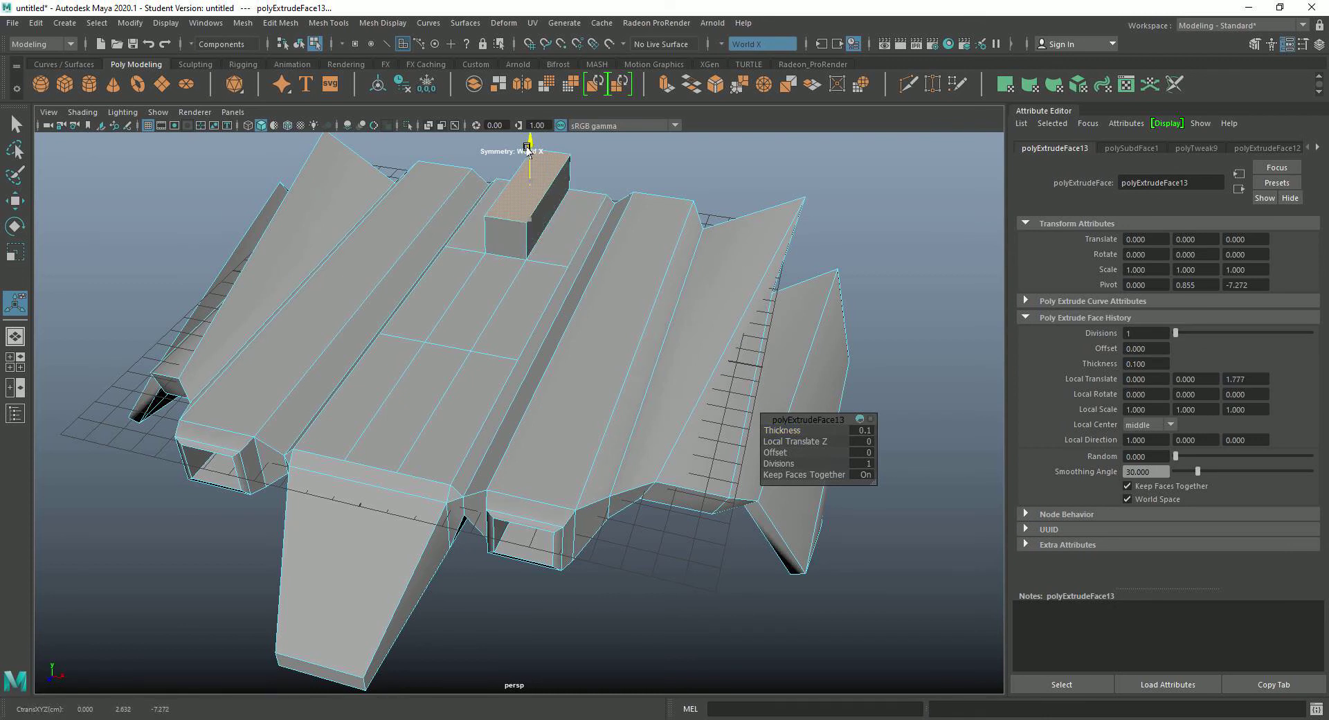
{"action": "left_click", "coordinate": [489, 287]}
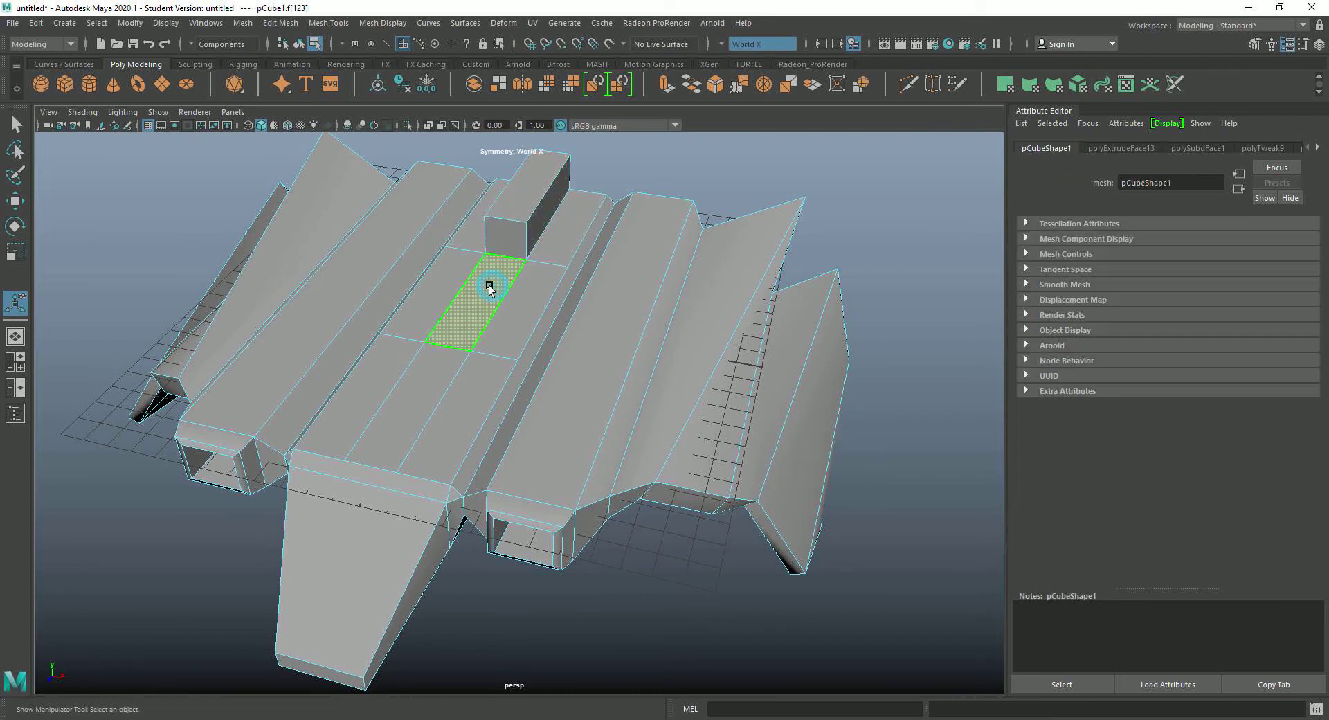
{"action": "left_click", "coordinate": [503, 221]}
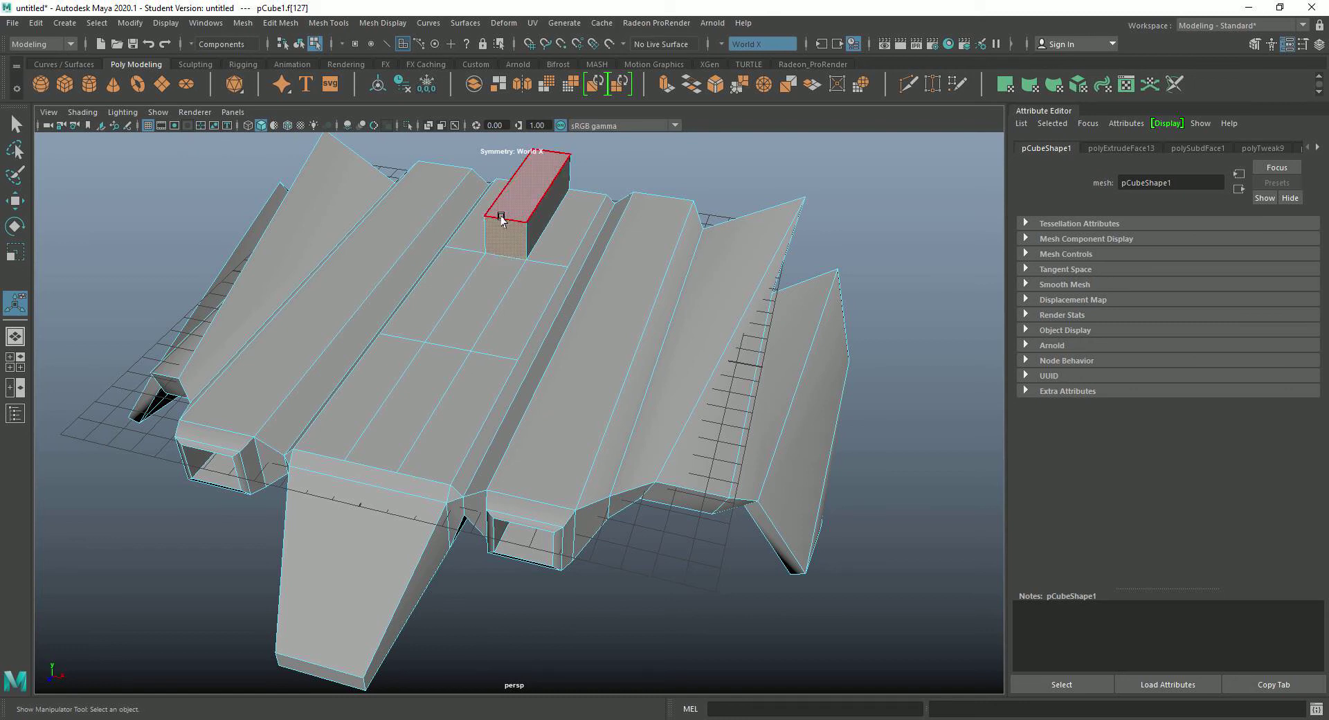
Switch to edge selection and lower the extruded block's front top edge to about 1.5 in Y
{"action": "right_click_drag", "start_coordinate": [504, 221], "coordinate": [496, 194]}
{"action": "left_click", "coordinate": [502, 221]}
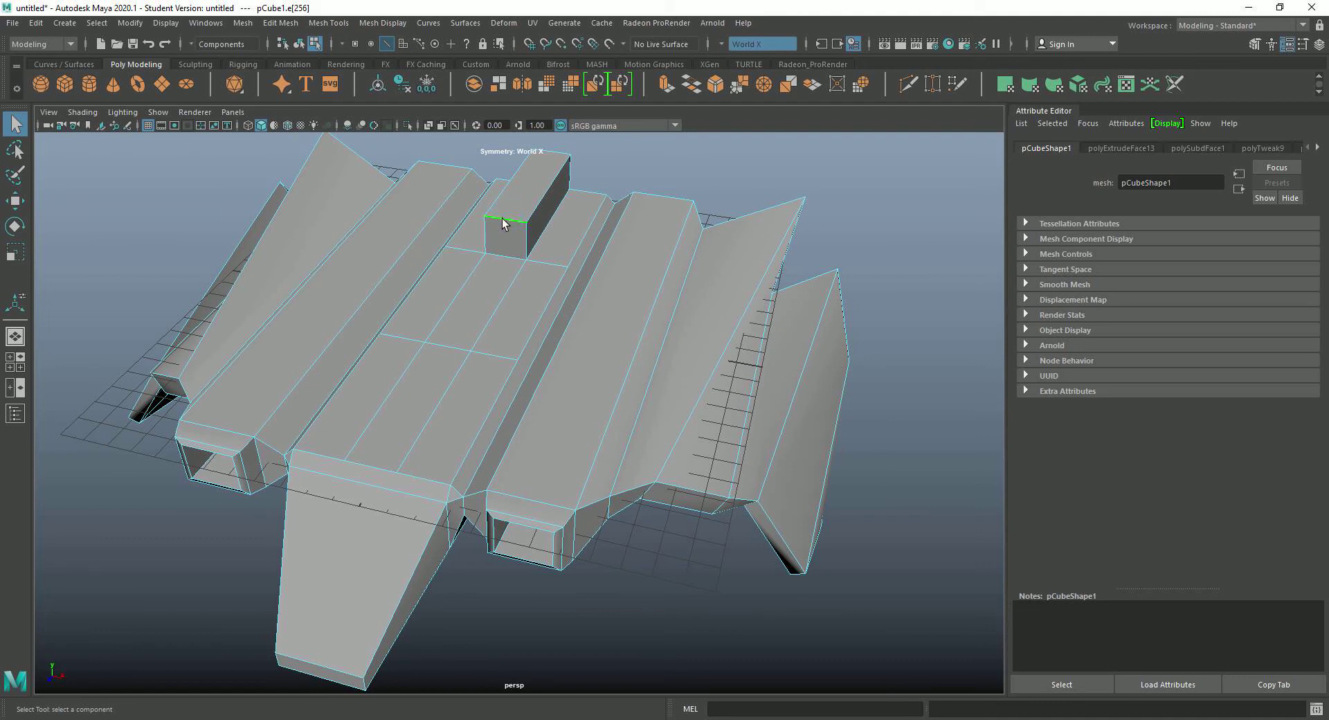
{"action": "key", "text": "w"}
{"action": "left_click_drag", "start_coordinate": [504, 166], "coordinate": [507, 187]}
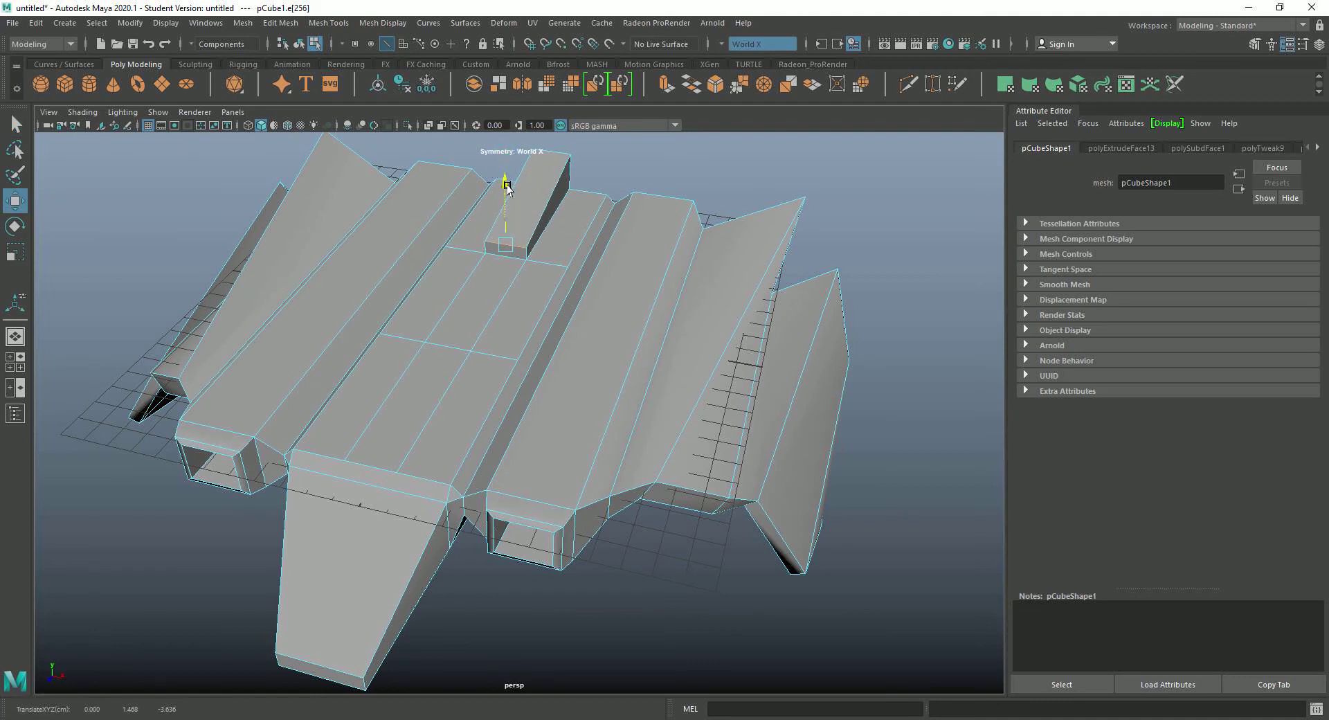
Raise the edge at the front base of the extruded block to about 3.8 in Y
{"action": "left_click", "coordinate": [547, 152]}
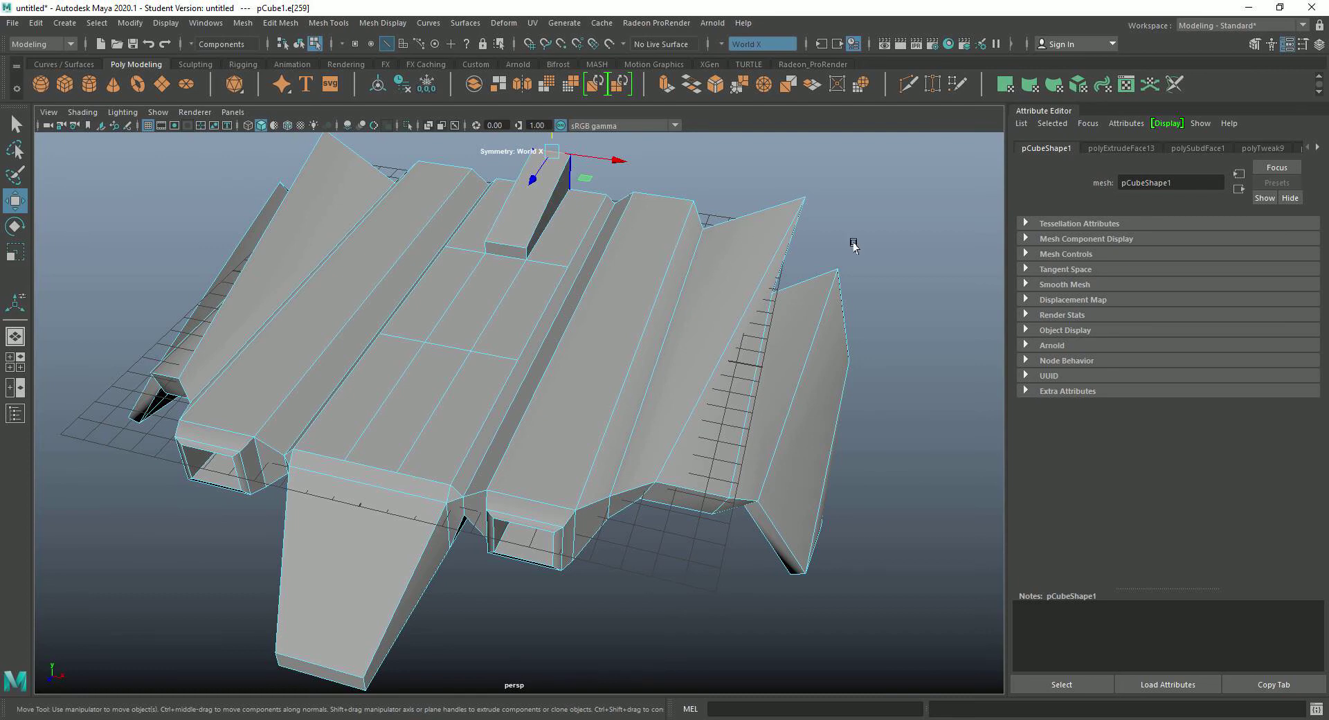
{"action": "left_click_drag", "start_coordinate": [866, 268], "coordinate": [610, 270], "text": "alt"}
{"action": "left_click", "coordinate": [547, 272]}
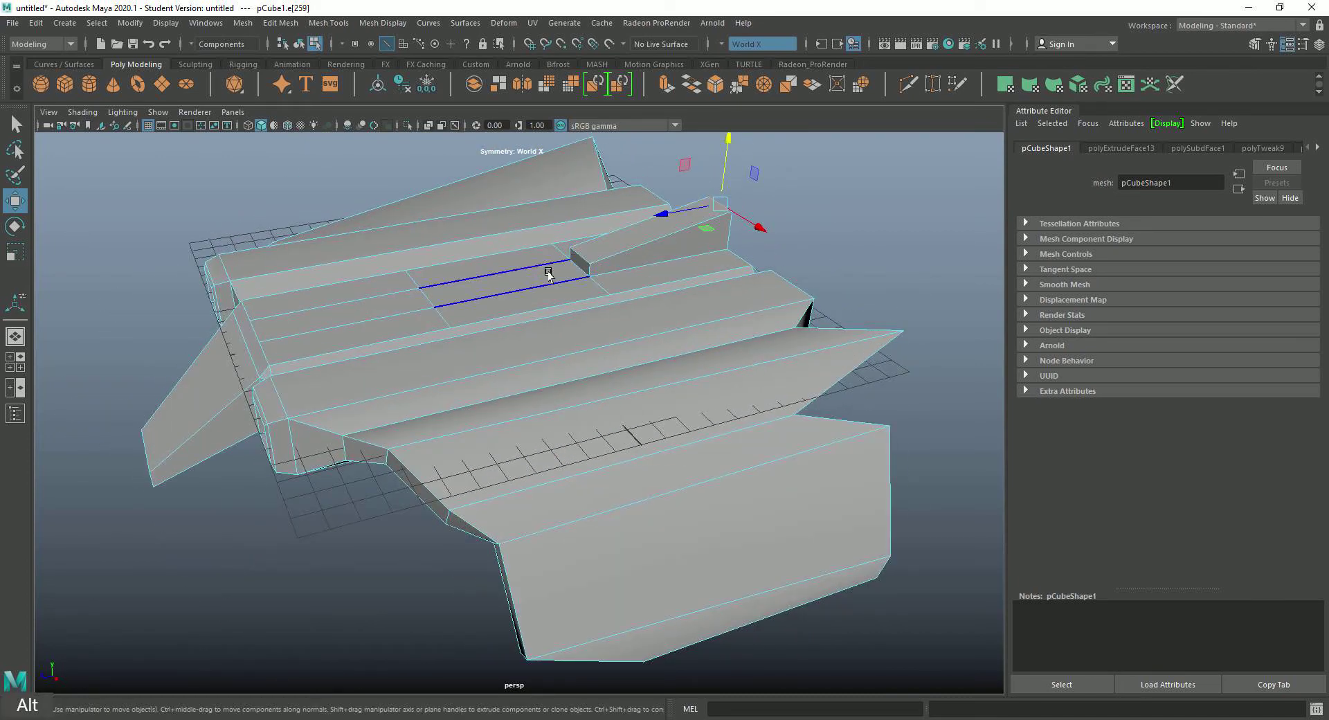
{"action": "left_click", "coordinate": [576, 266]}
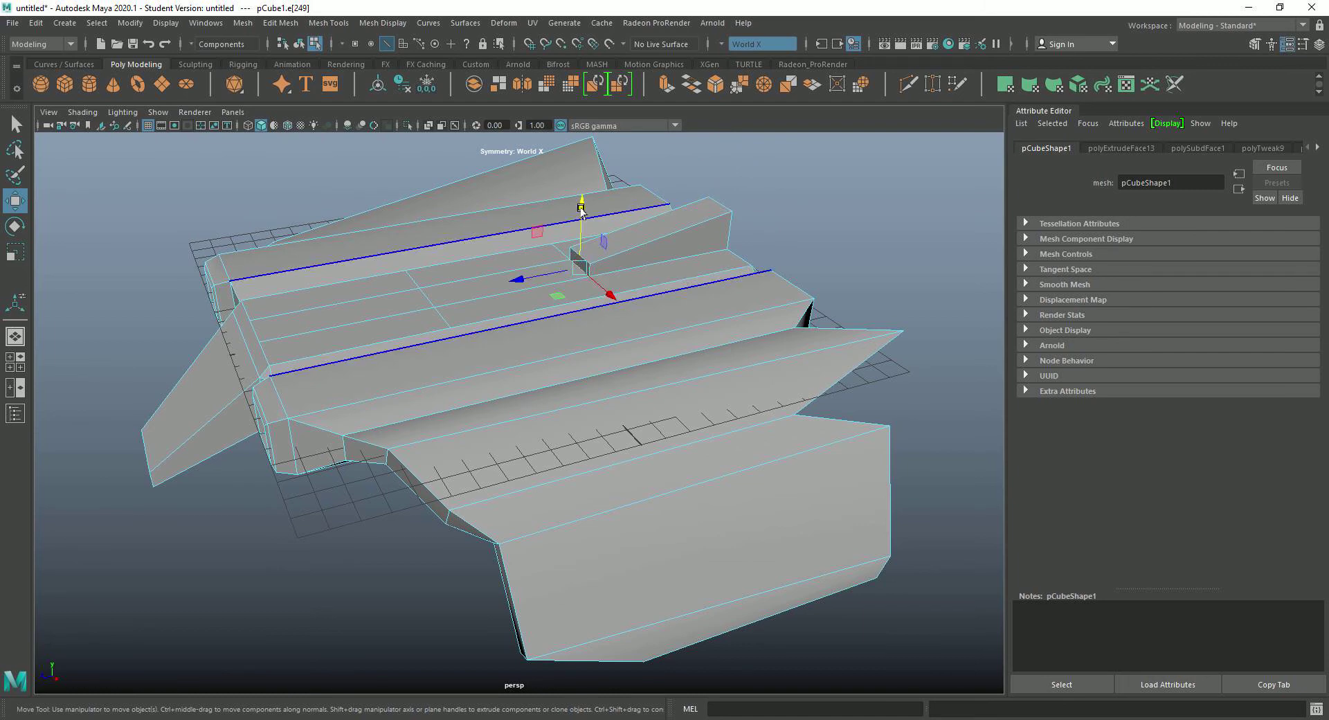
{"action": "left_click_drag", "start_coordinate": [581, 203], "coordinate": [587, 143]}
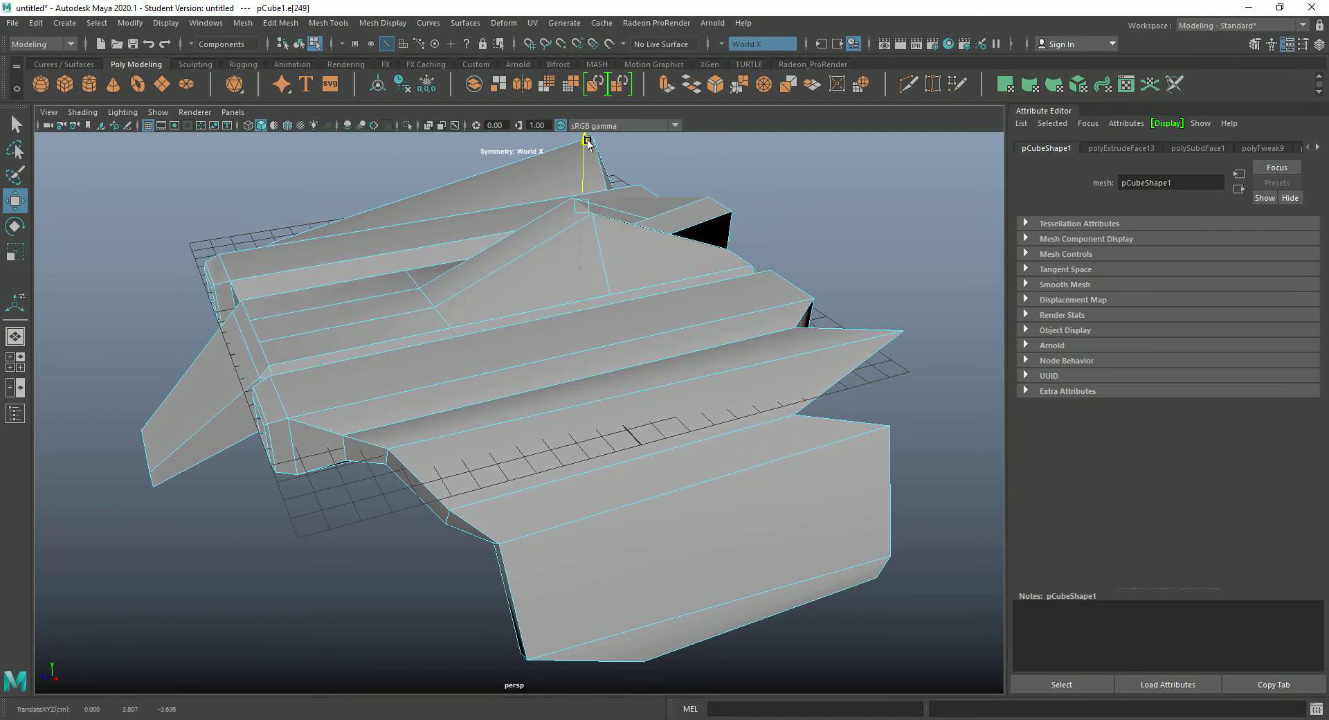
Raise the crosswise edge midway along the top of the central structure to about 7.5 in Y
{"action": "left_click_drag", "start_coordinate": [797, 214], "coordinate": [620, 216], "text": "alt"}
{"action": "left_click", "coordinate": [588, 344]}
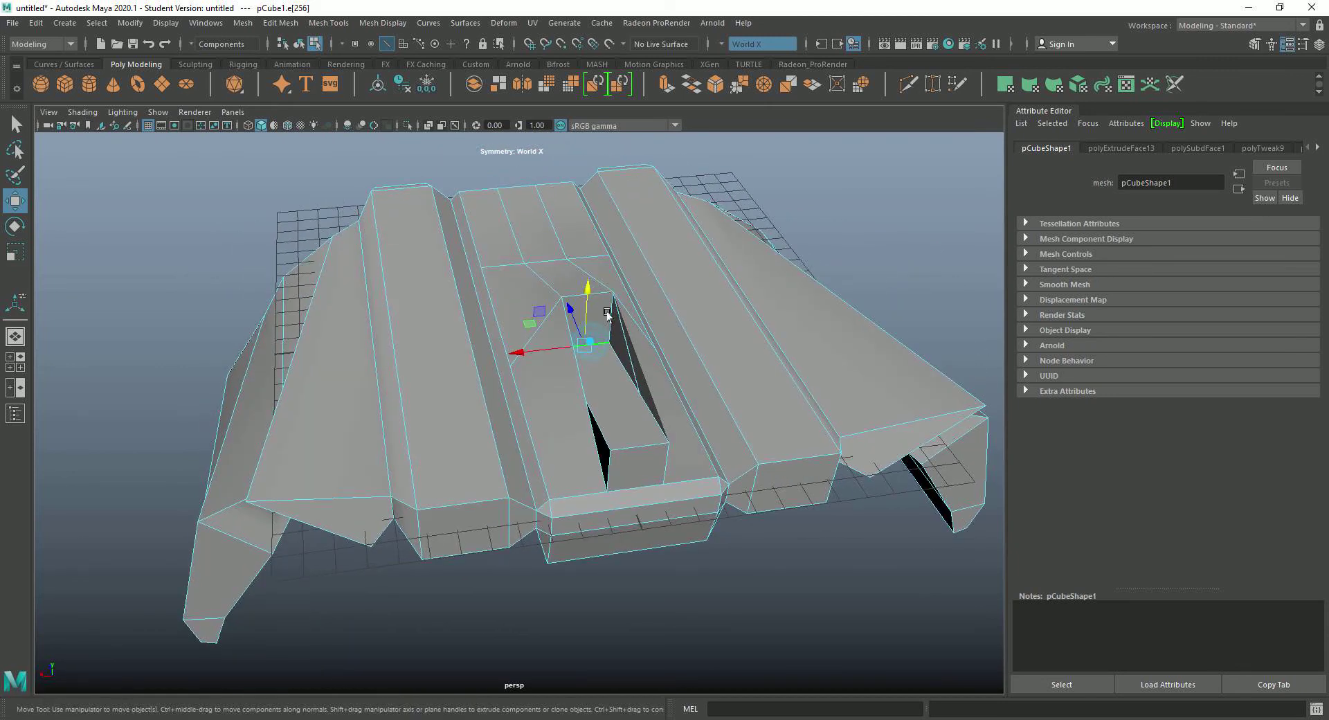
{"action": "left_click_drag", "start_coordinate": [589, 293], "coordinate": [620, 135]}
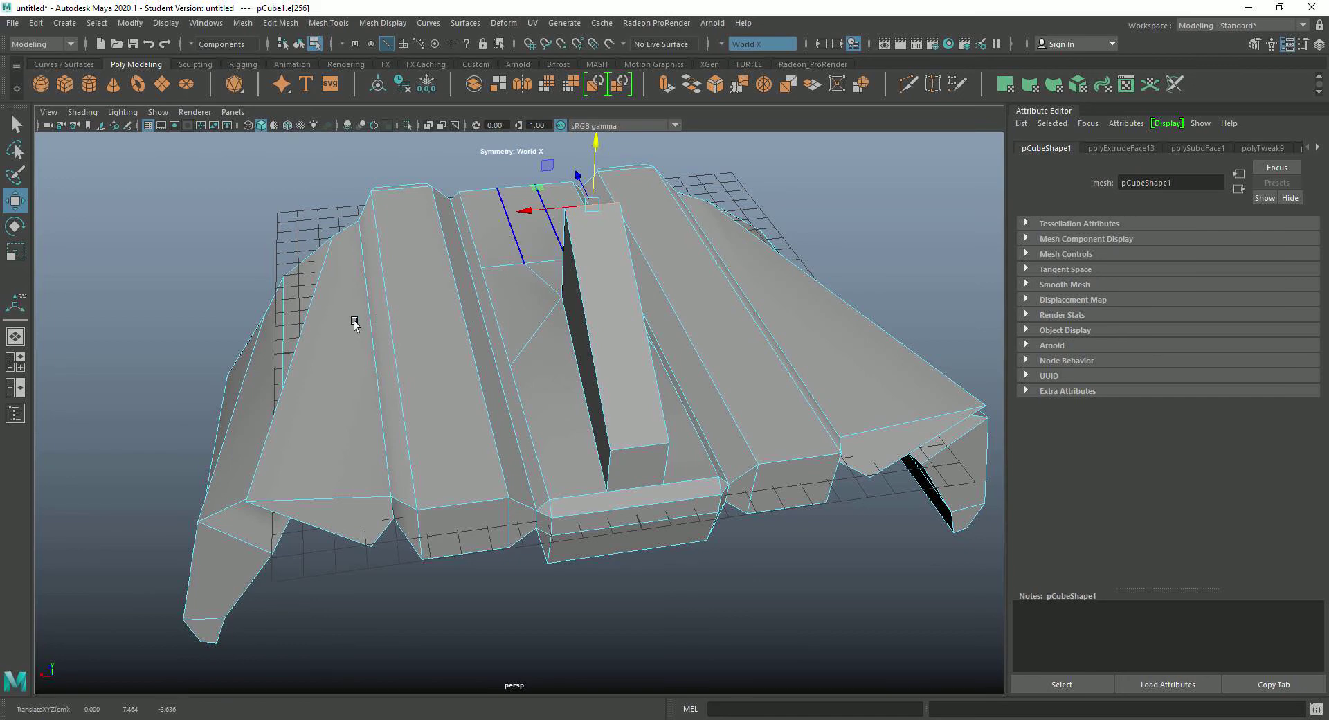
Move the central structure's front top edge upward and forward to about 8.2 in Y and 2.7 in Z
{"action": "left_click_drag", "start_coordinate": [330, 332], "coordinate": [535, 328], "text": "alt"}
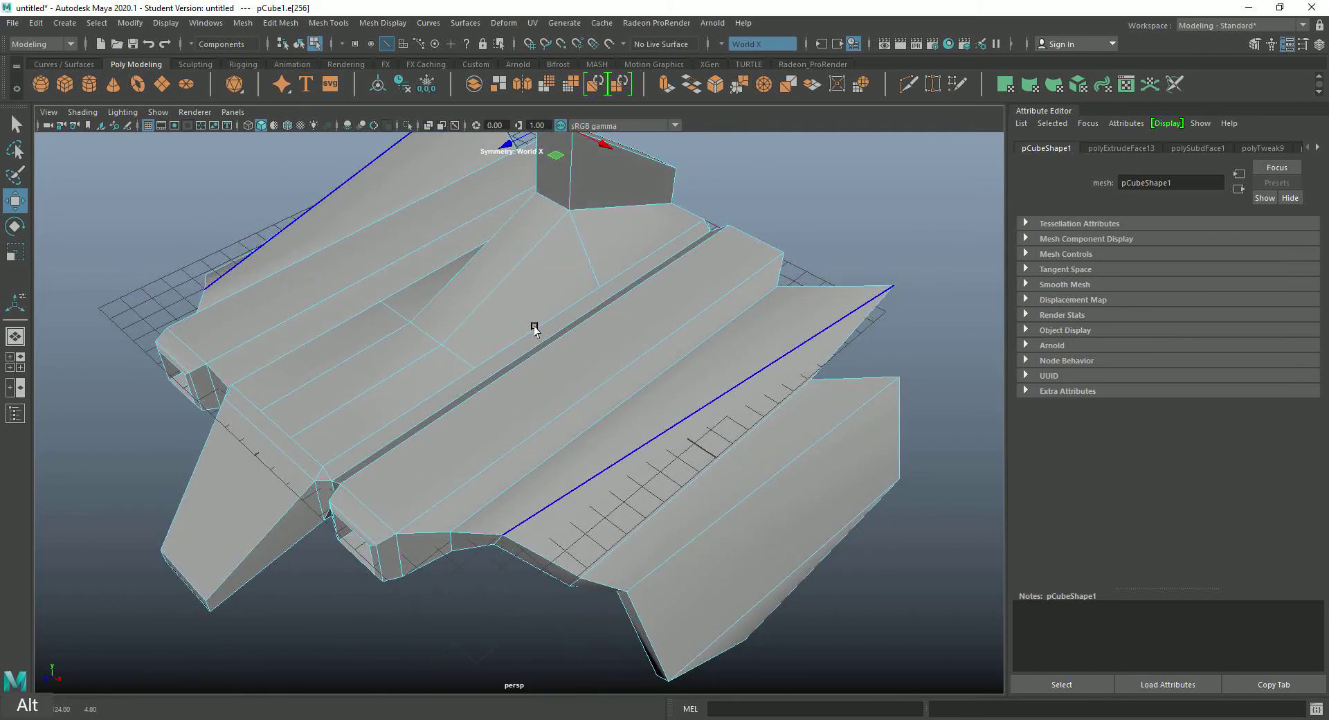
{"action": "left_click", "coordinate": [548, 199]}
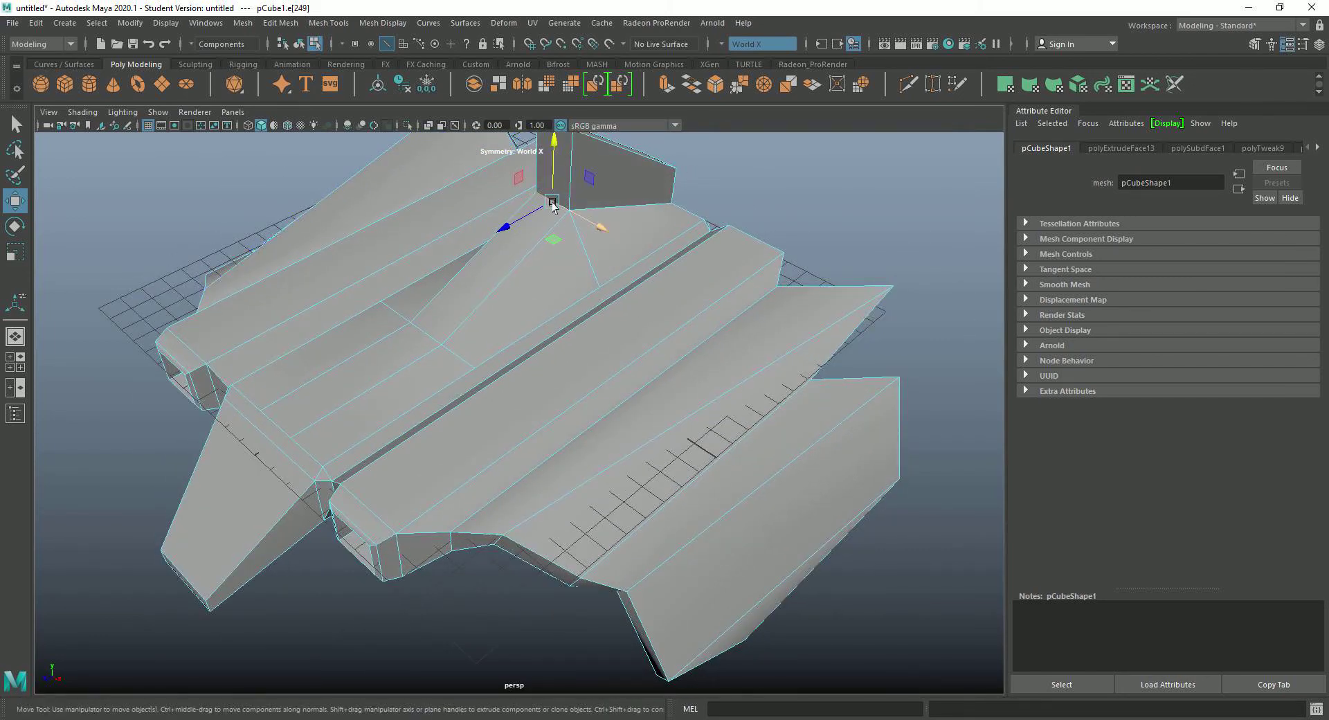
{"action": "left_click_drag", "start_coordinate": [552, 203], "coordinate": [388, 137]}
{"action": "left_click", "coordinate": [476, 252]}
{"action": "left_click", "coordinate": [290, 268]}
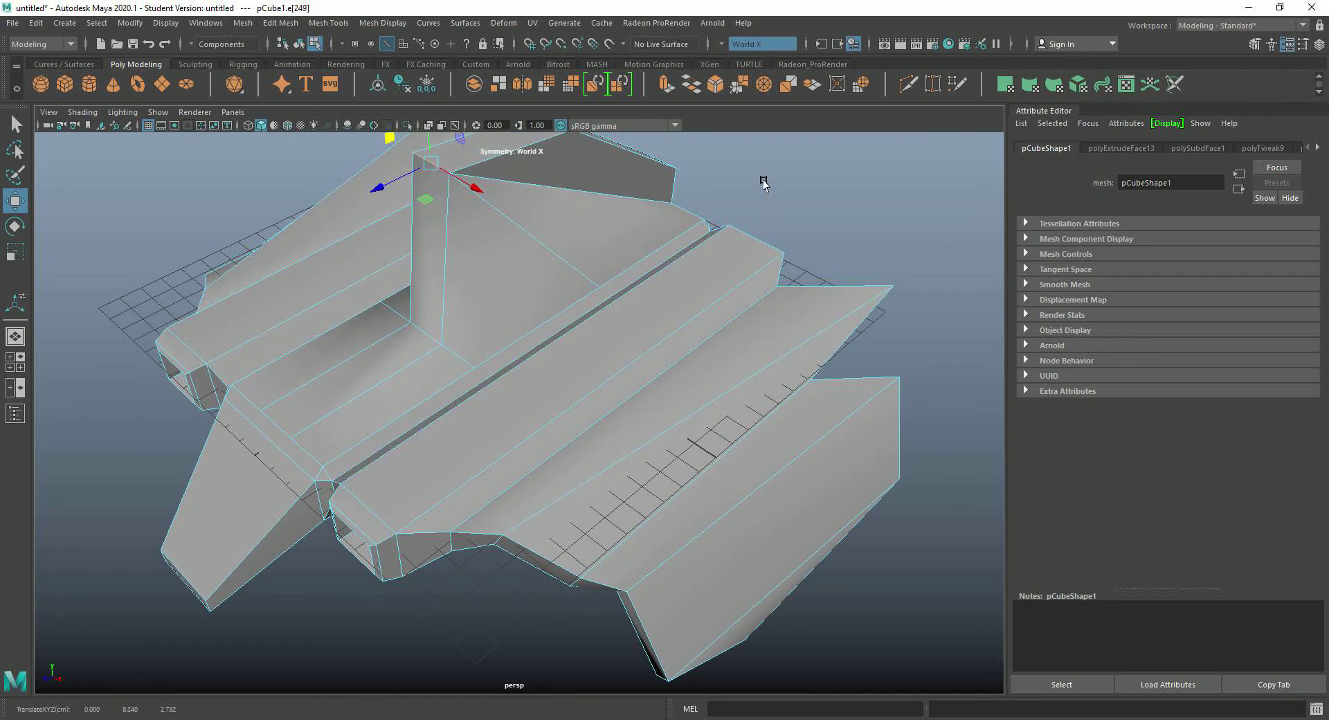
Try to scale the central structure's front vertical edges and the hull edges ahead of them along X
{"action": "left_click", "coordinate": [377, 385]}
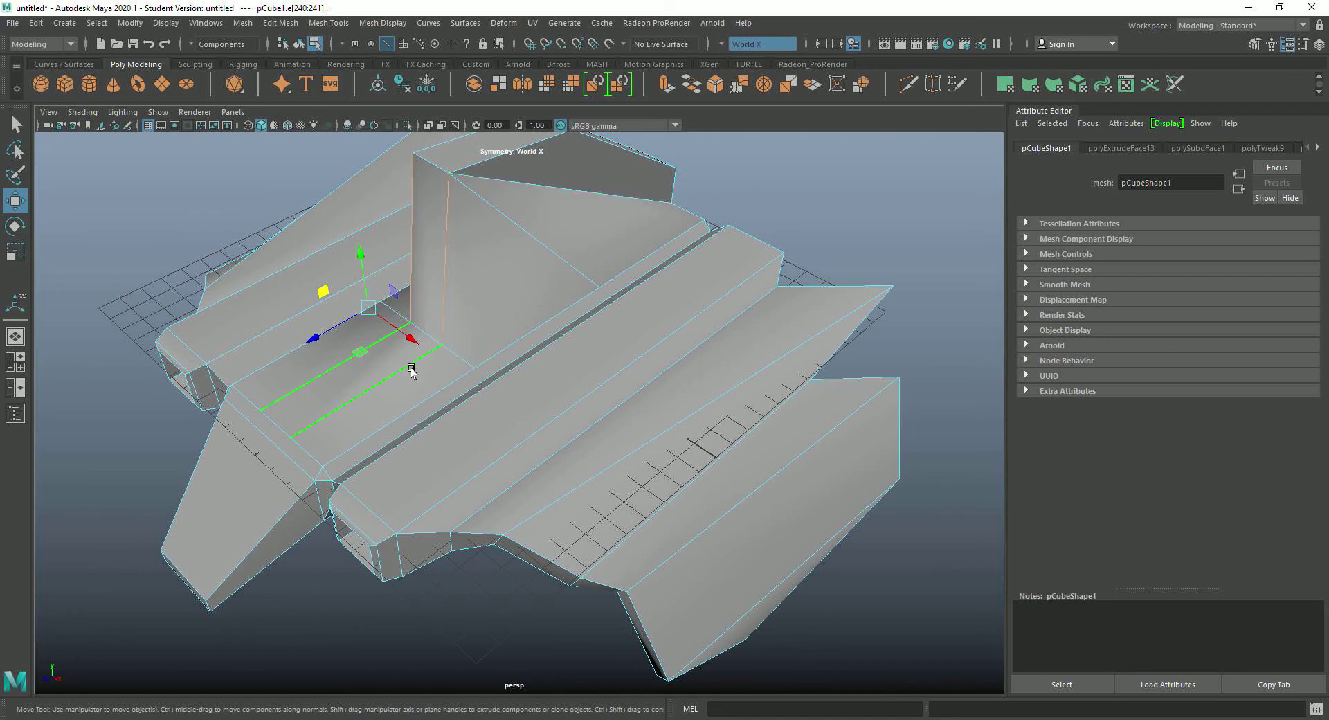
{"action": "key", "text": "e"}
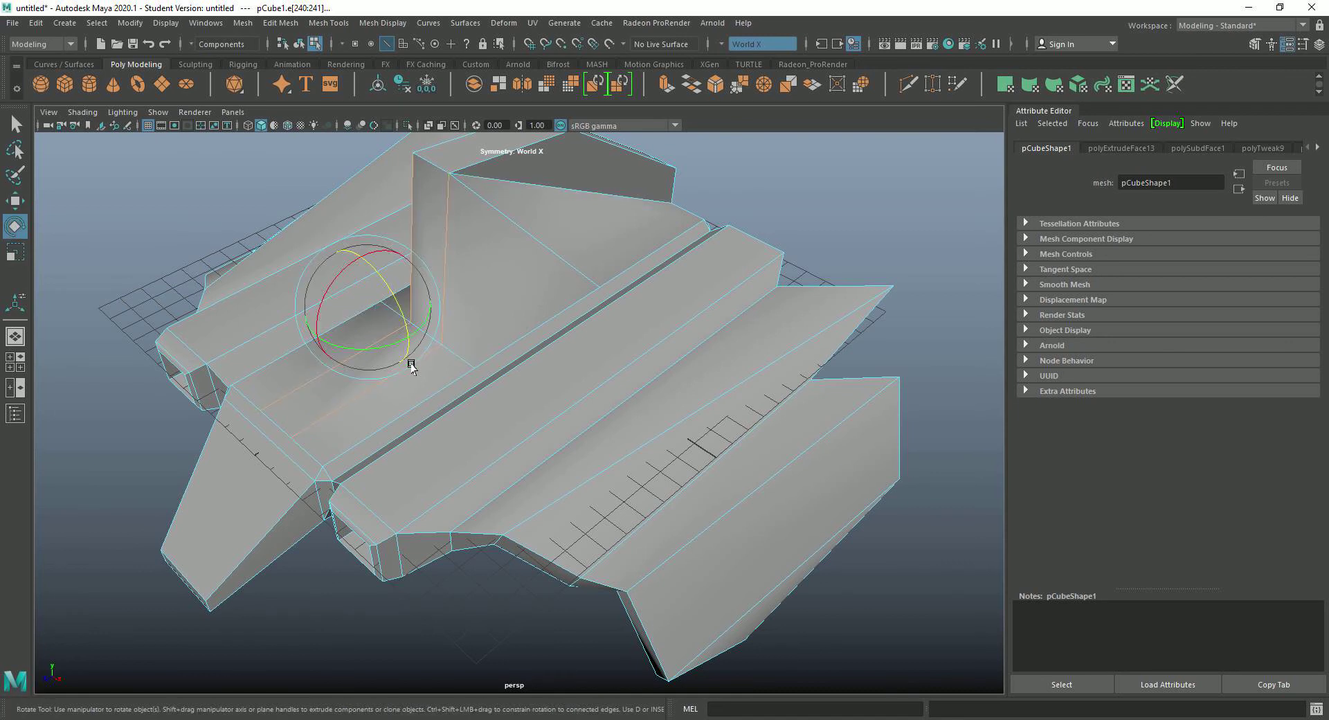
{"action": "key", "text": "r"}
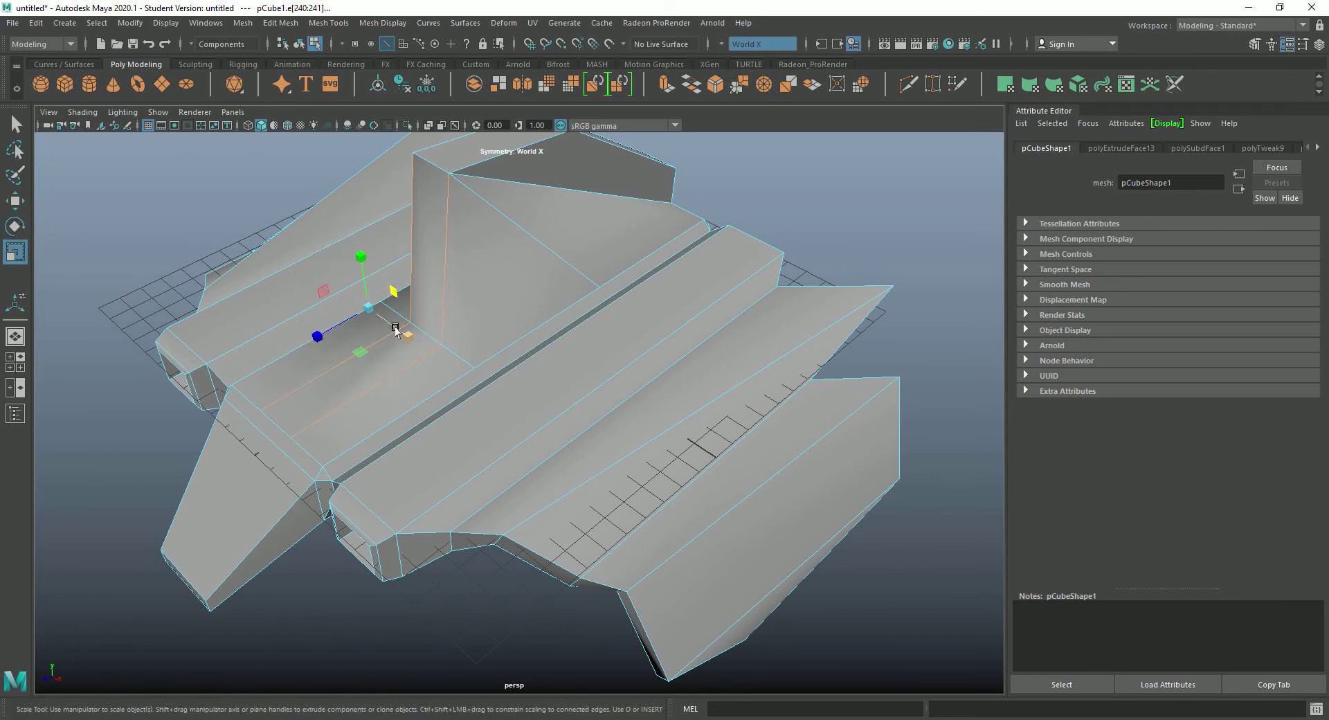
{"action": "mouse_move", "coordinate": [403, 337]}
{"action": "left_mouse_down"}
{"action": "mouse_move", "coordinate": [394, 316]}
{"action": "mouse_move", "coordinate": [424, 343]}
{"action": "left_mouse_up"}
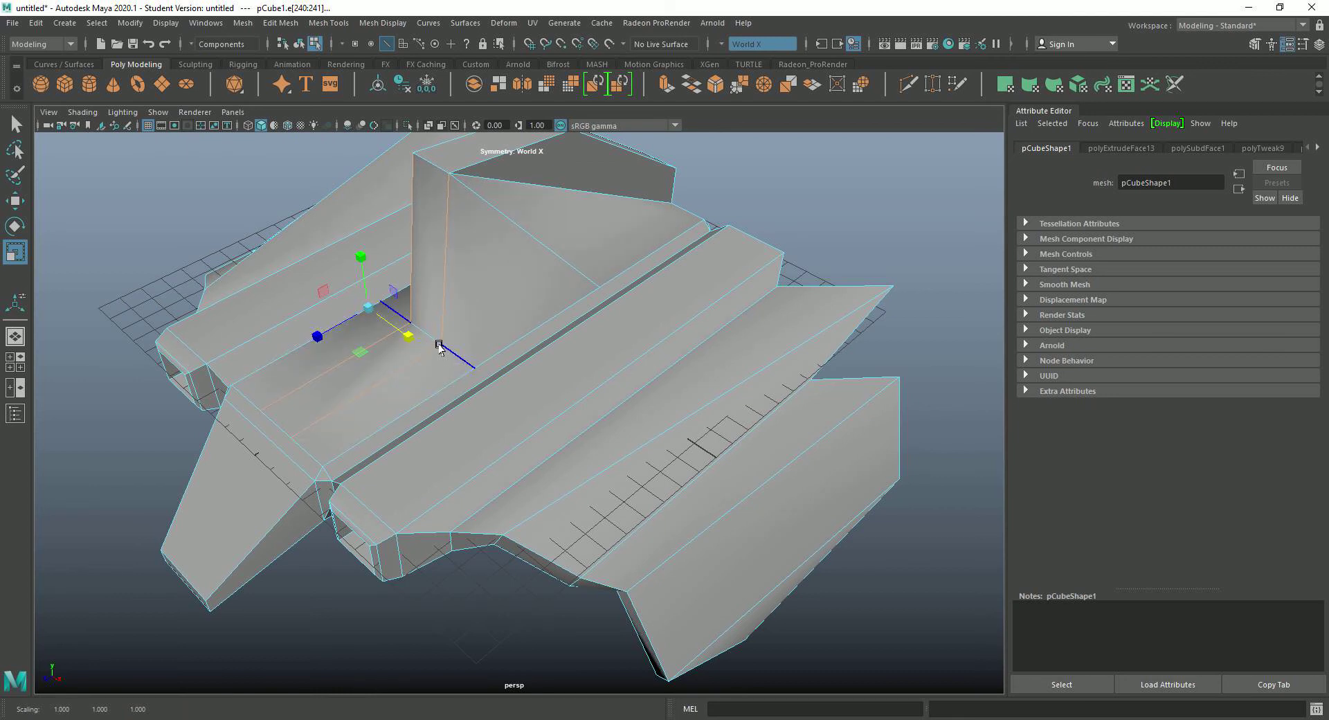
{"action": "left_click", "coordinate": [473, 305]}
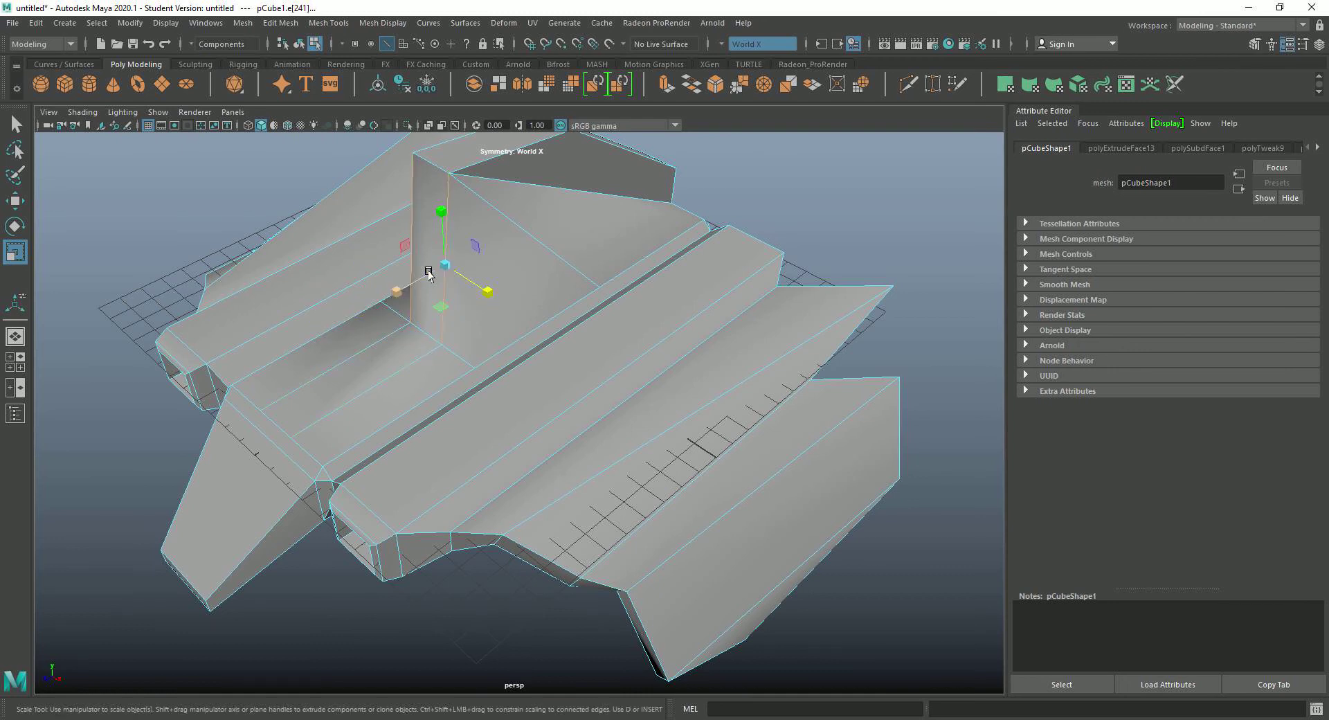
{"action": "mouse_move", "coordinate": [487, 291]}
{"action": "left_mouse_down"}
{"action": "mouse_move", "coordinate": [471, 282]}
{"action": "mouse_move", "coordinate": [494, 293]}
{"action": "left_mouse_up"}
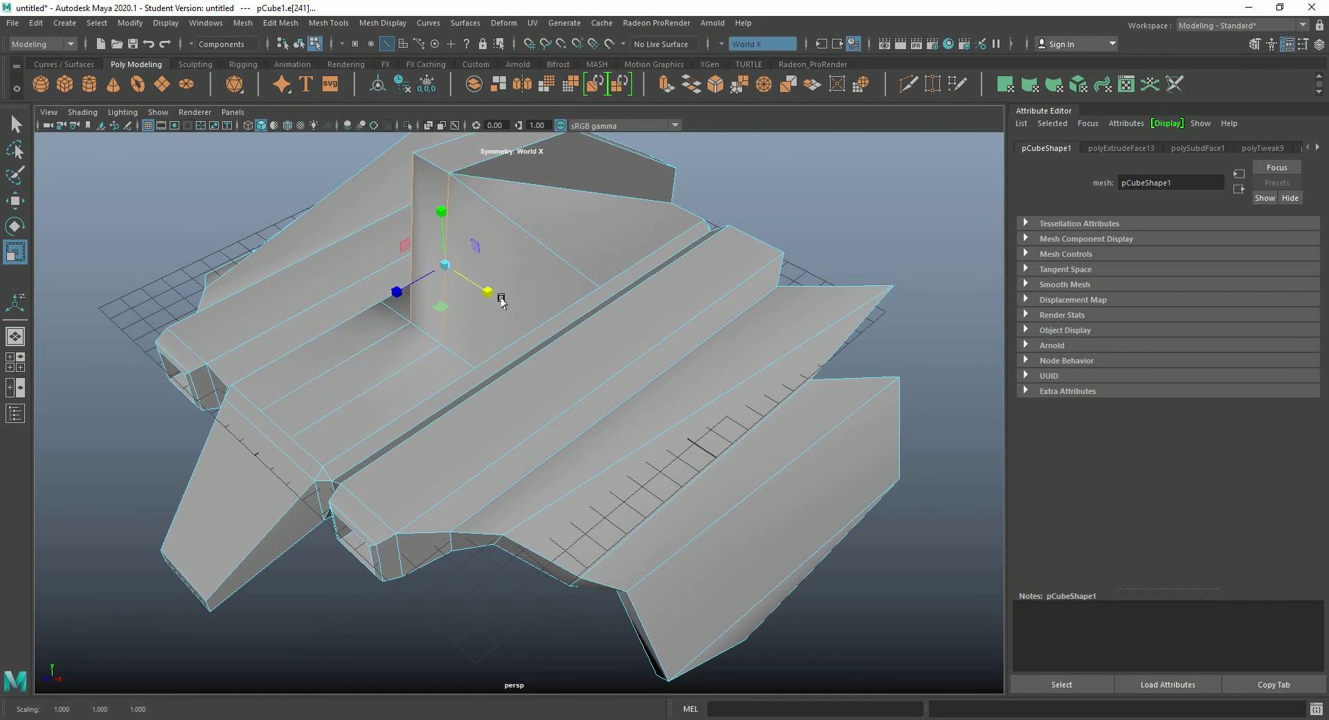
{"action": "key", "text": "w"}
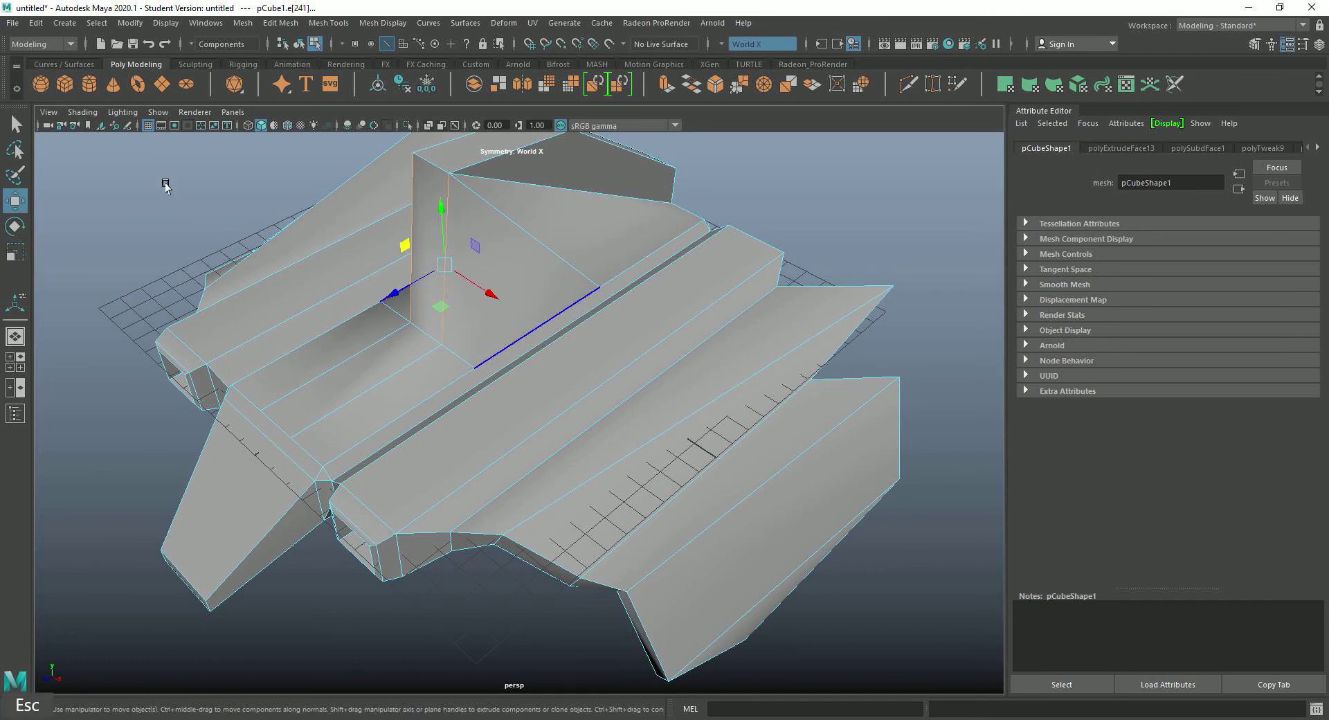
Show the four-view layout with the top view in wireframe, and switch the mesh to vertex selection
{"action": "left_click", "coordinate": [12, 130]}
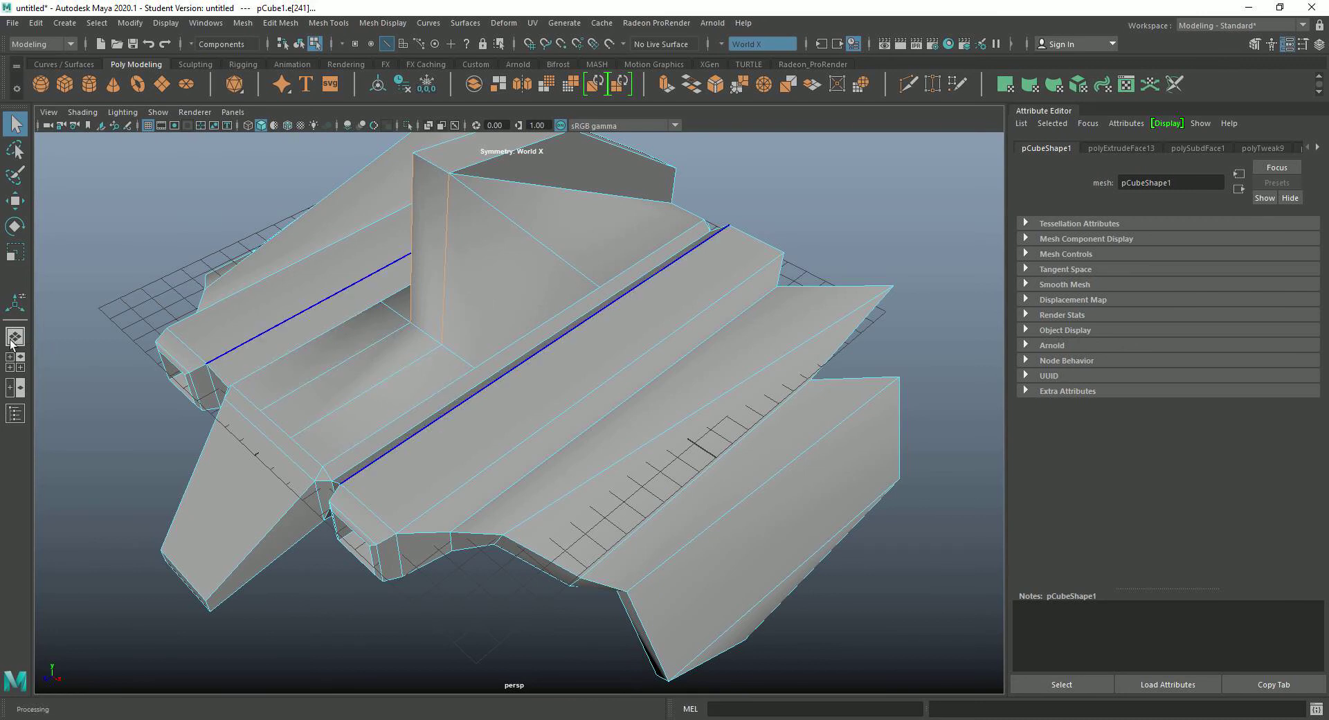
{"action": "left_click", "coordinate": [15, 361]}
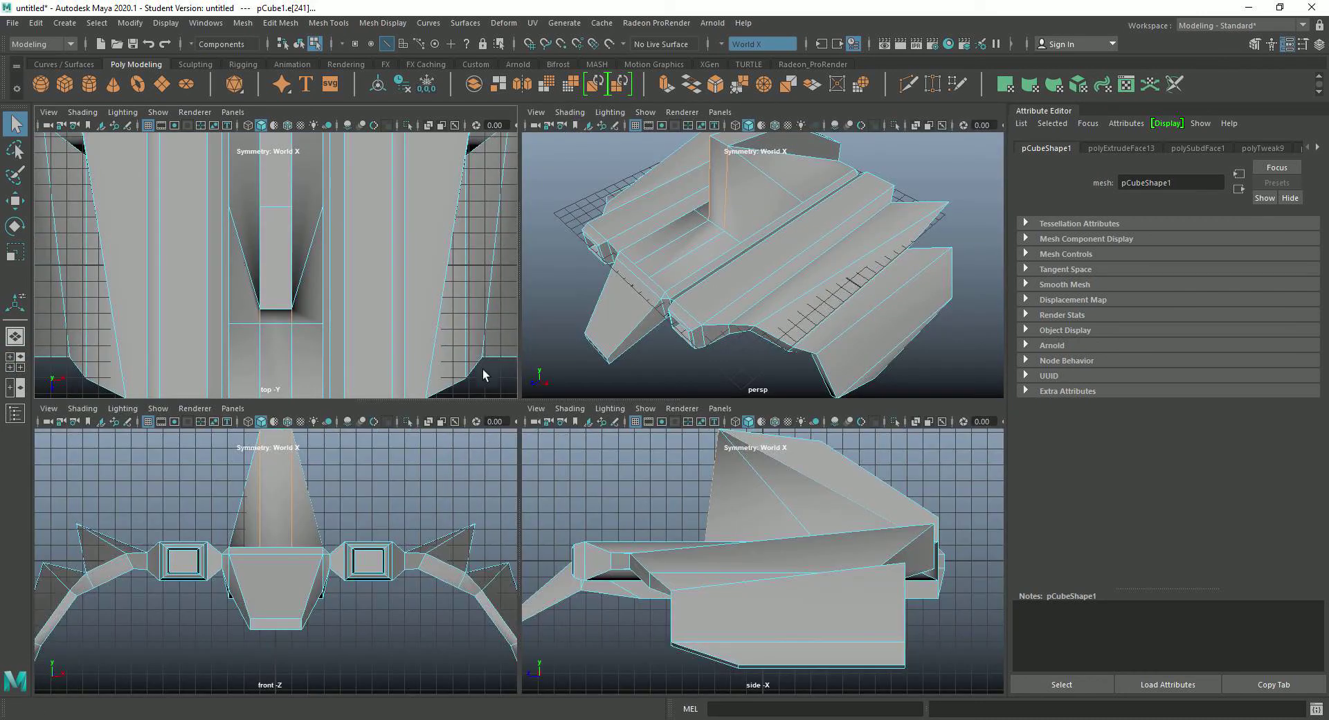
{"action": "scroll", "coordinate": [355, 271], "scroll_direction": "up", "scroll_amount": 2}
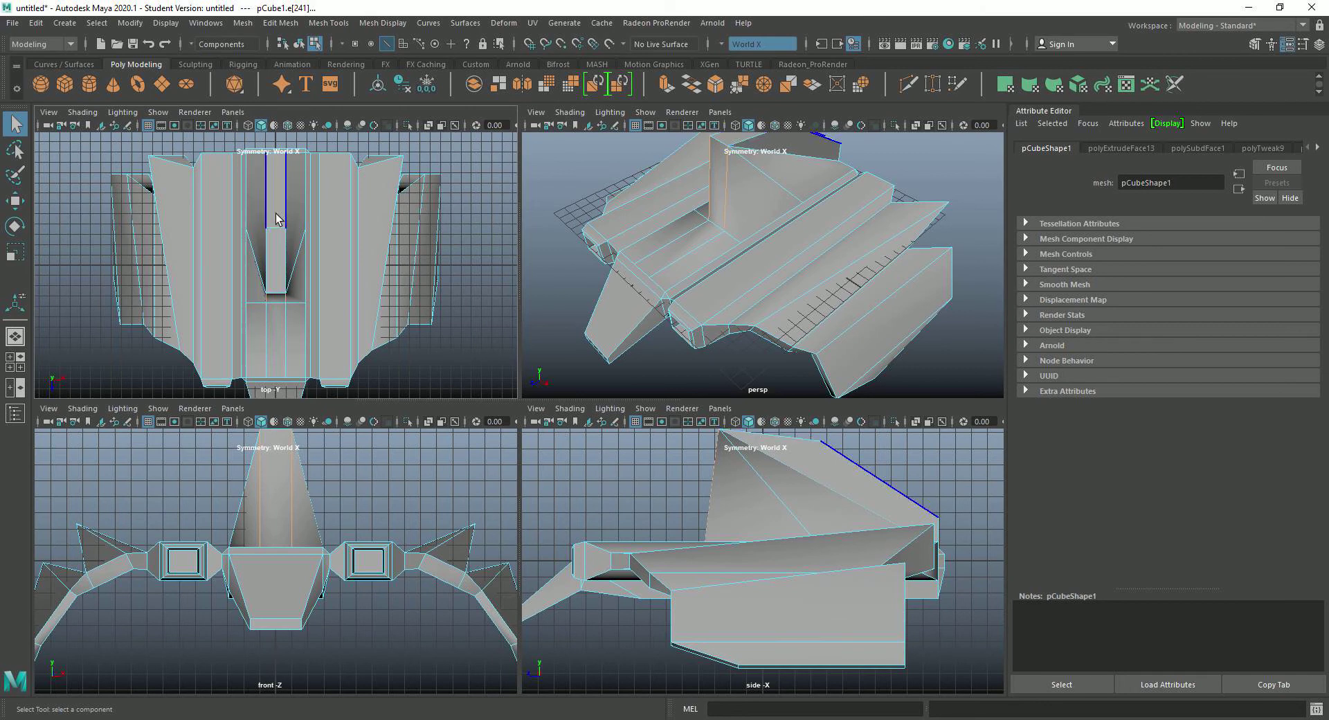
{"action": "key", "text": "4"}
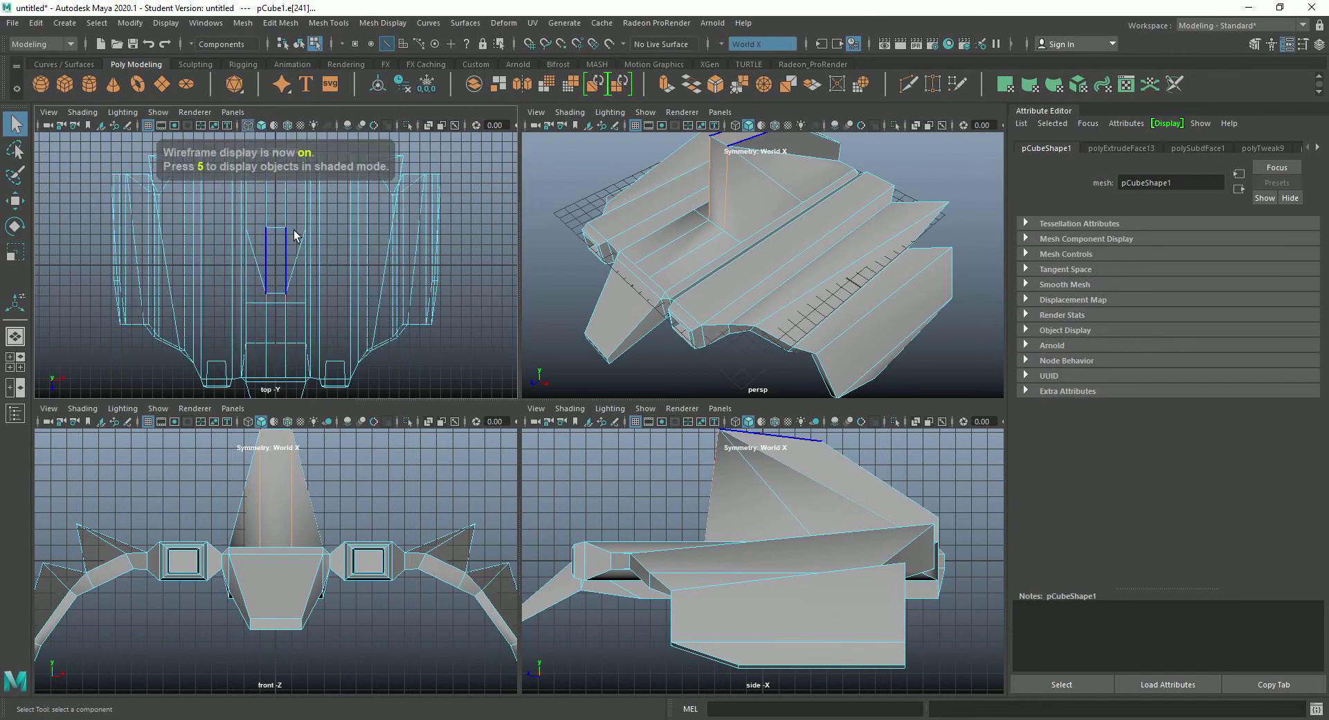
{"action": "right_click", "coordinate": [293, 234]}
{"action": "left_click", "coordinate": [251, 234]}
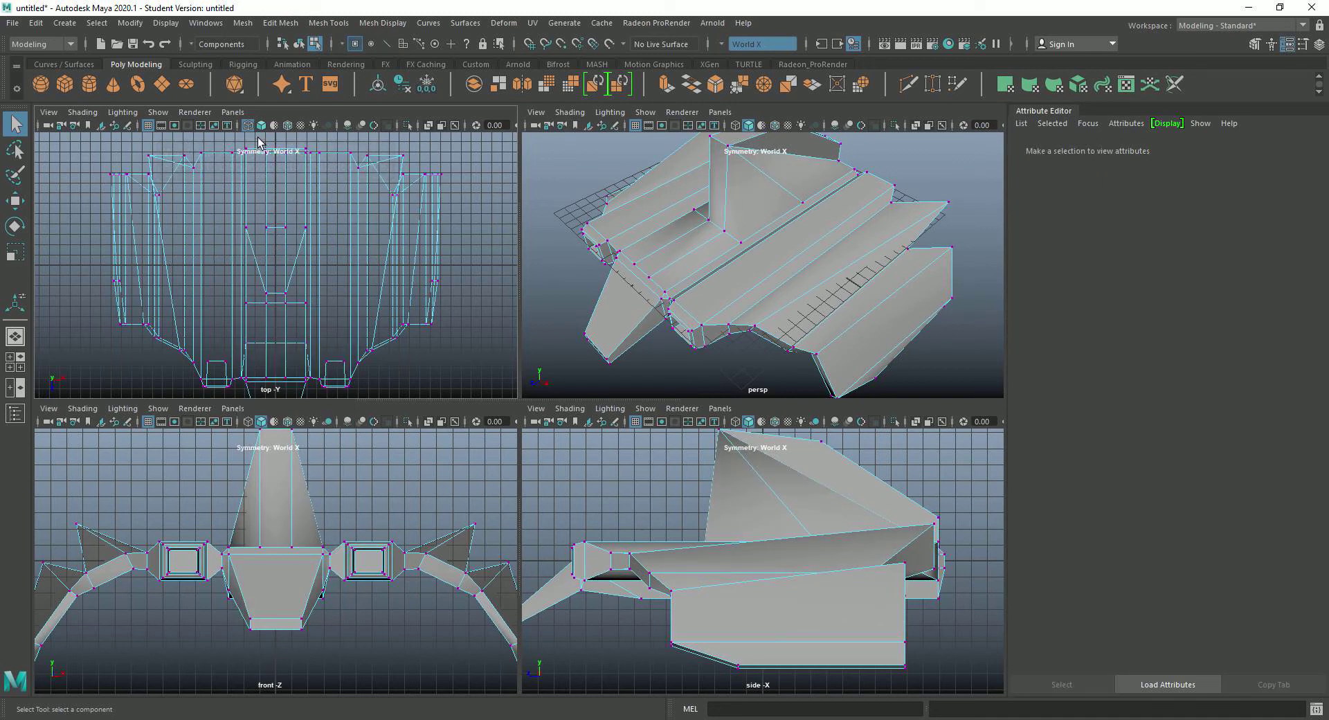
Select the central structure's middle vertices in the top view, scale them slightly inward, and clear the selection
{"action": "left_click_drag", "start_coordinate": [257, 139], "coordinate": [296, 331]}
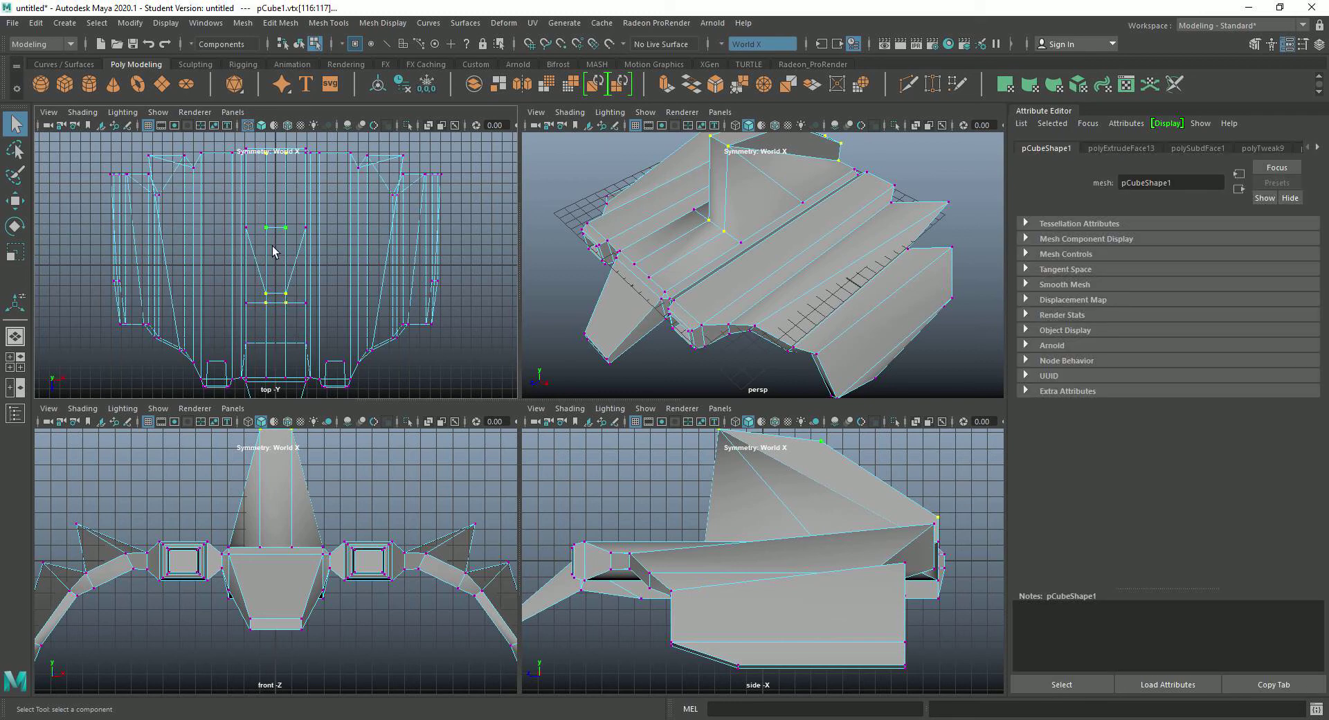
{"action": "key", "text": "r"}
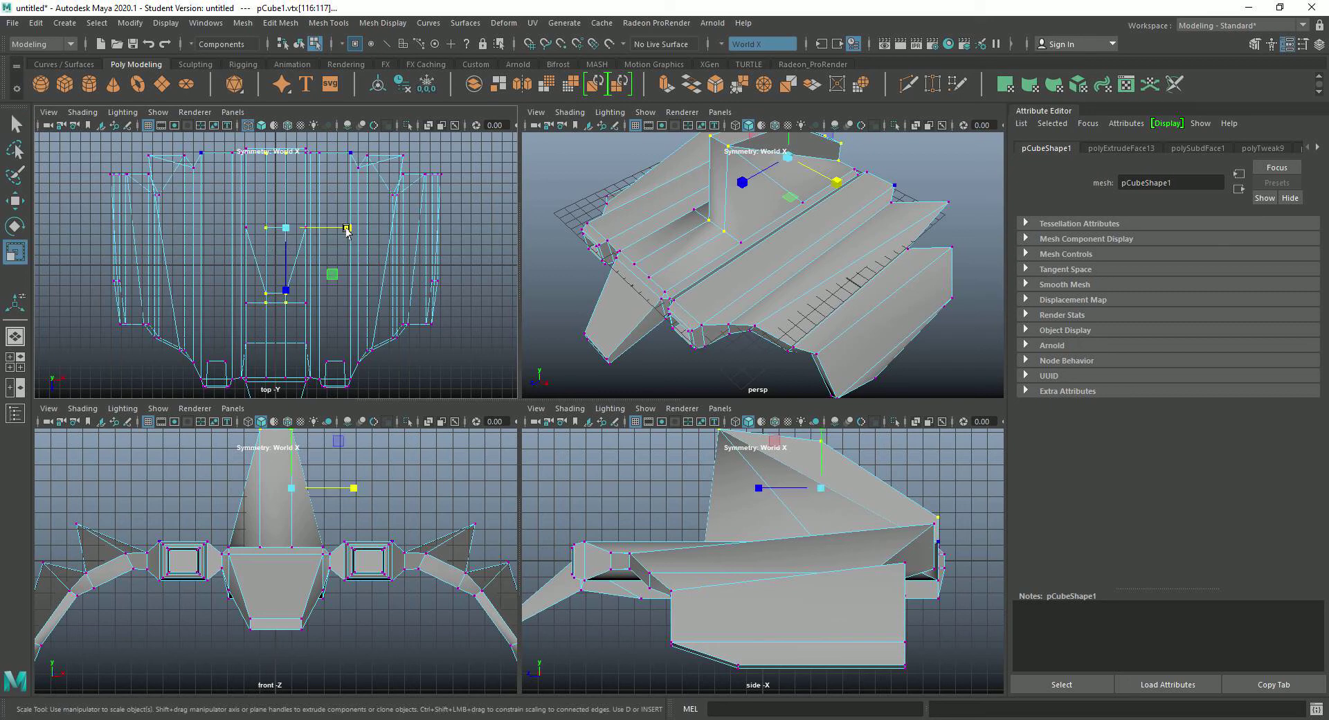
{"action": "left_click_drag", "start_coordinate": [346, 231], "coordinate": [312, 233]}
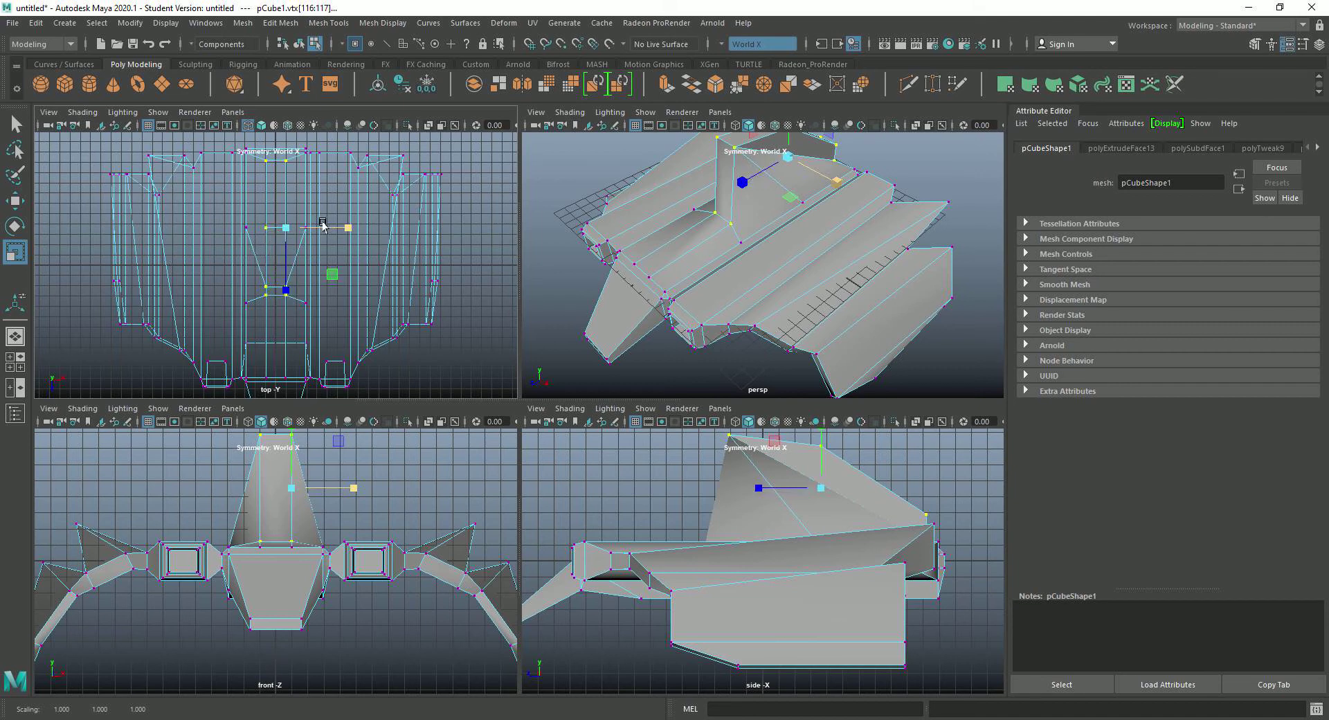
{"action": "key", "text": "Escape"}
{"action": "key", "text": "e"}
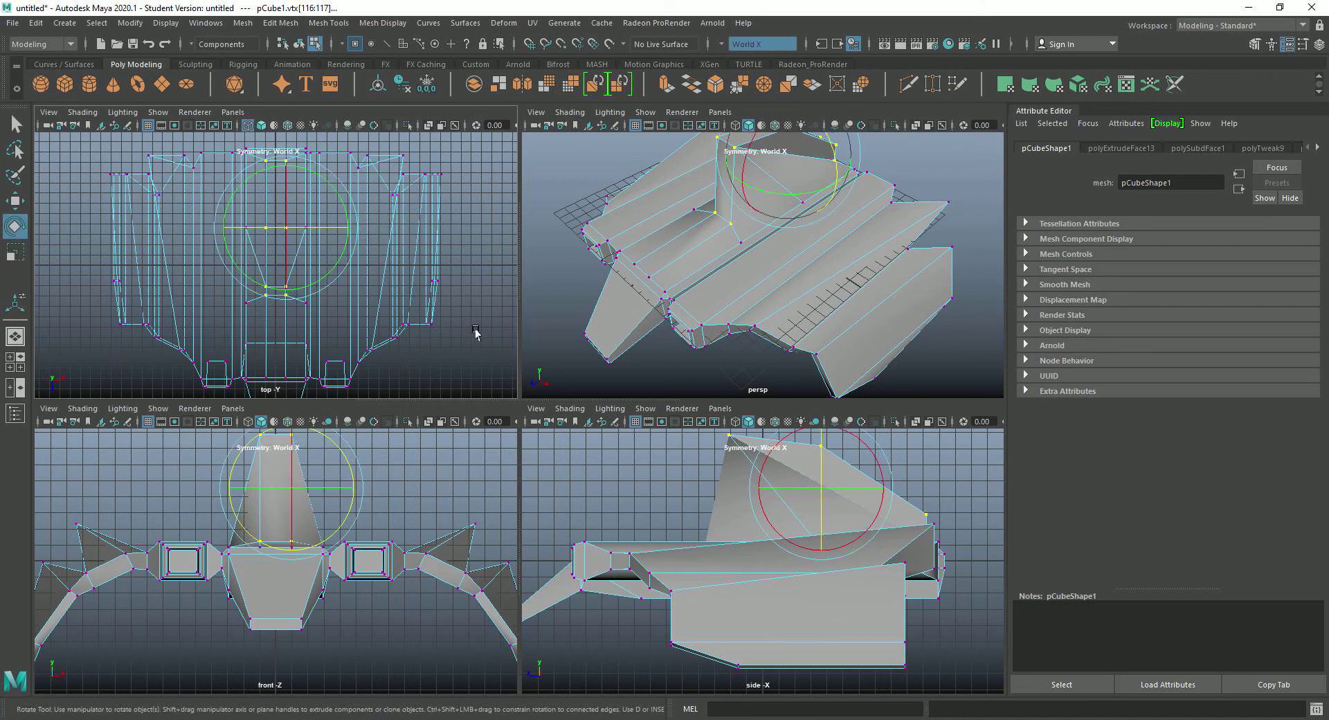
{"action": "left_click", "coordinate": [475, 330]}
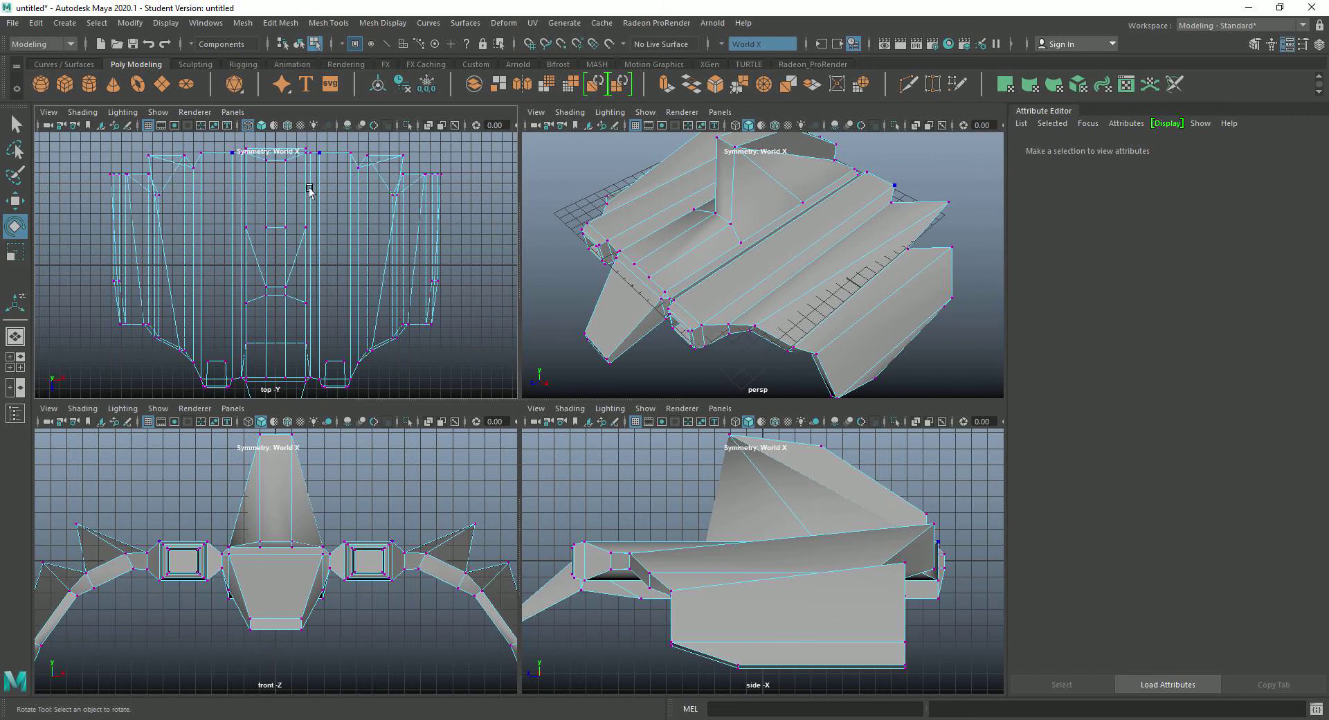
Narrow the central structure into a thin fin by moving its middle vertices to about 0.23 in X, and return to the full perspective view
{"action": "left_click_drag", "start_coordinate": [263, 123], "coordinate": [290, 317]}
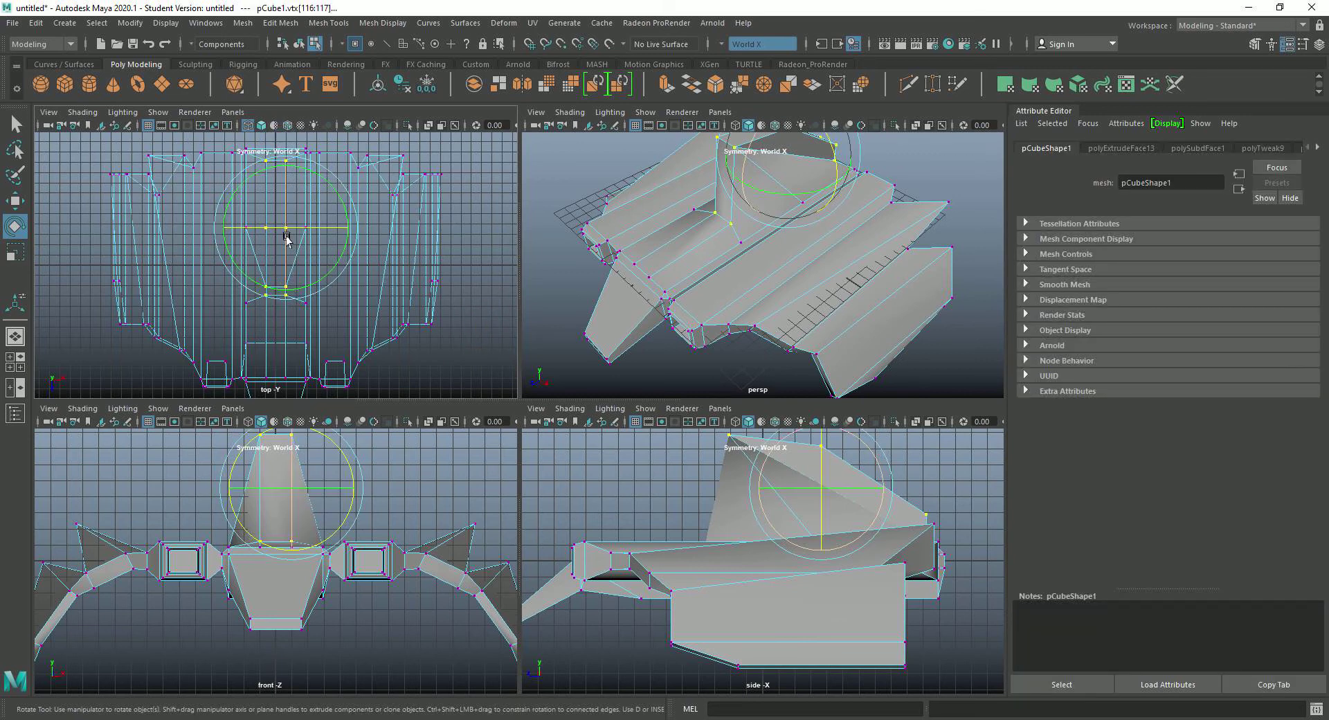
{"action": "key", "text": "w"}
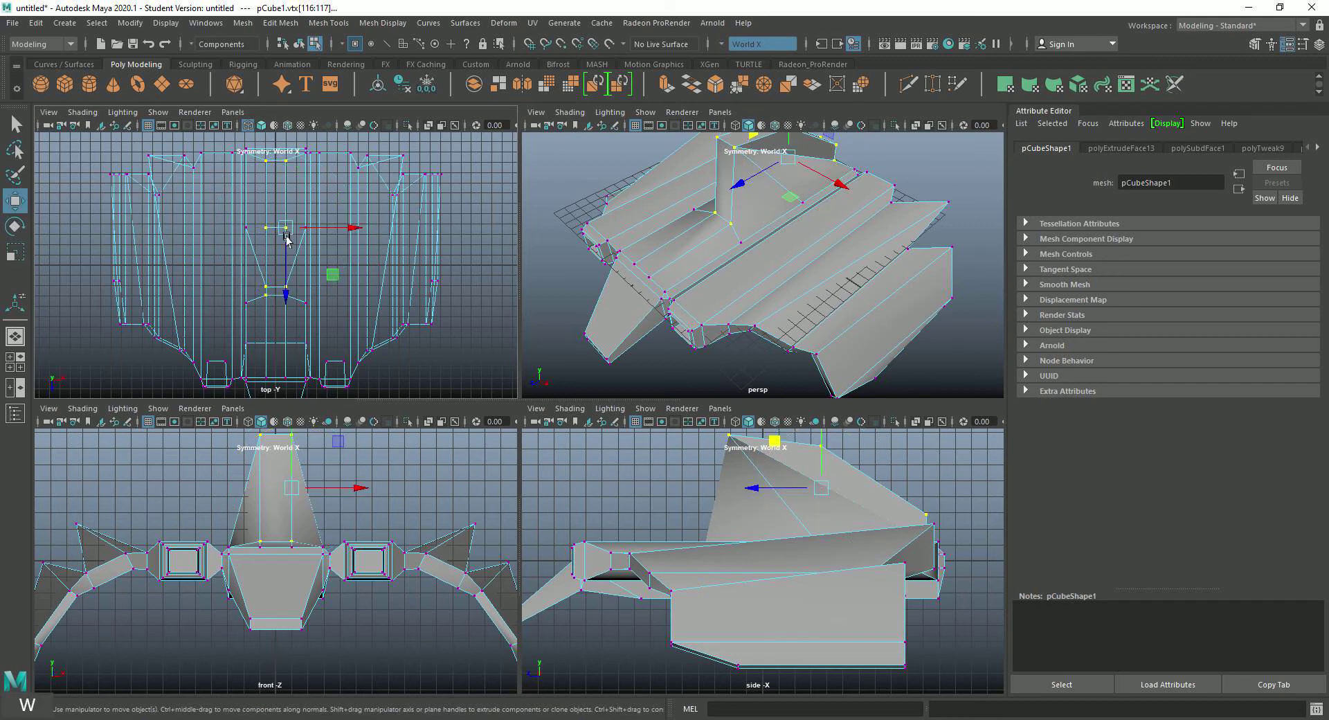
{"action": "left_click_drag", "start_coordinate": [350, 227], "coordinate": [345, 230]}
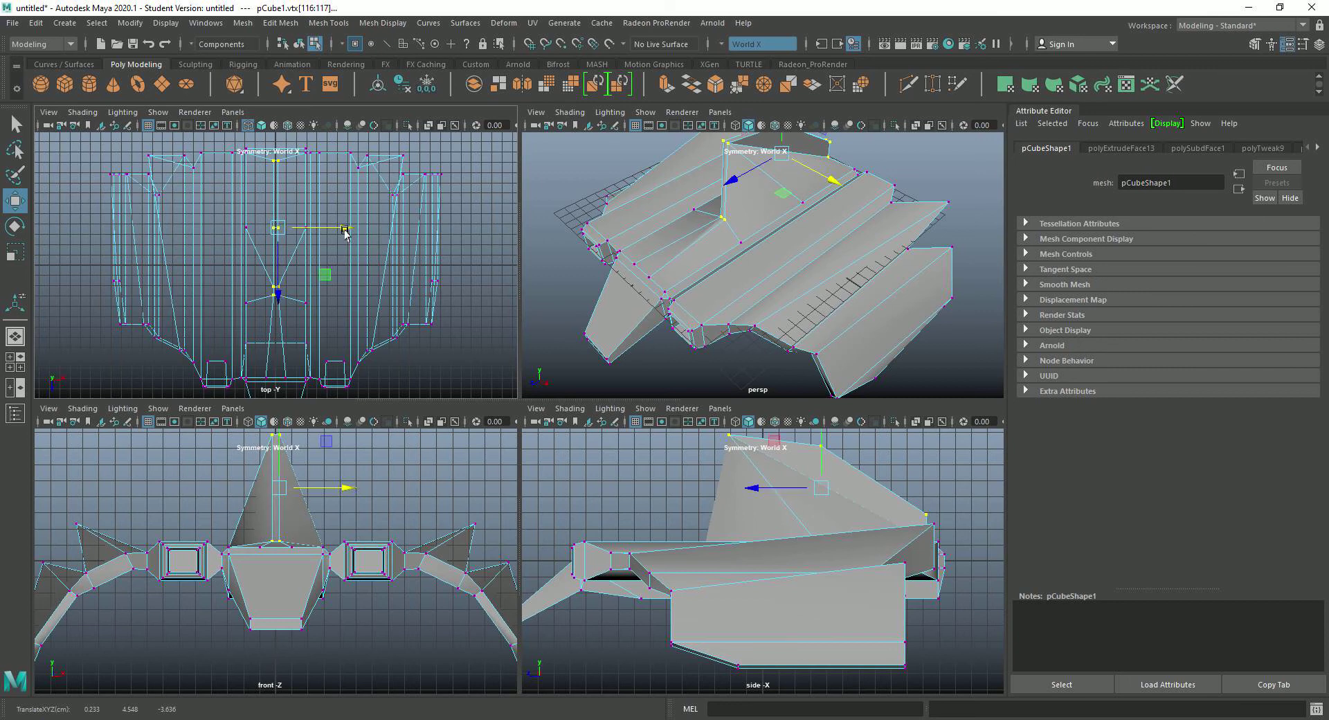
{"action": "scroll", "coordinate": [731, 229], "scroll_direction": "down", "scroll_amount": 3}
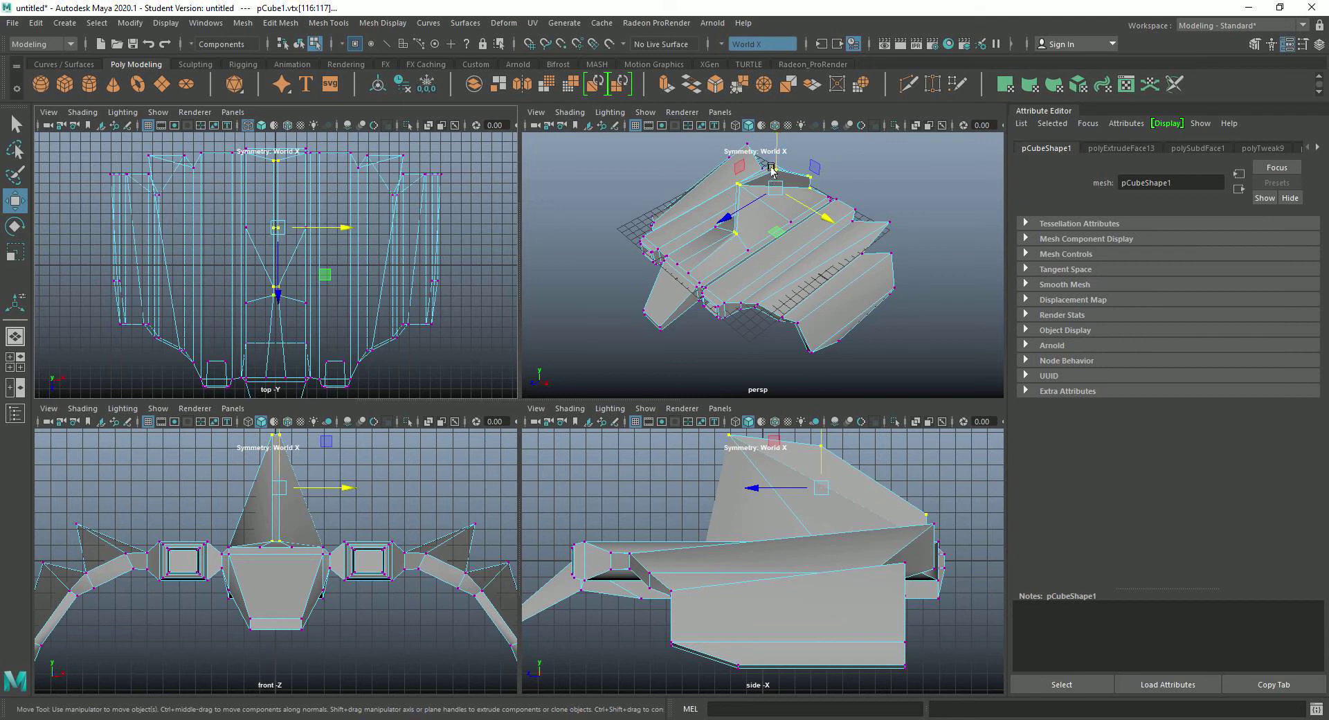
{"action": "left_click", "coordinate": [609, 210]}
{"action": "key", "text": "space"}
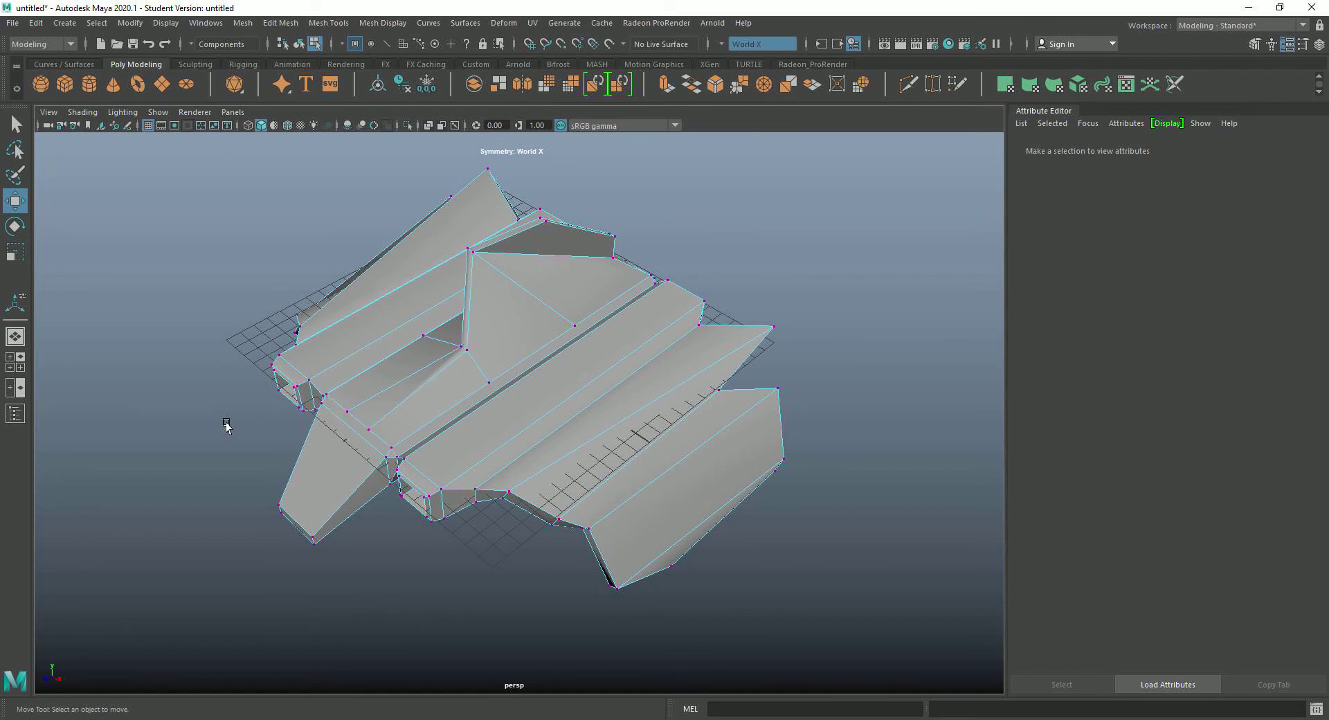
Move the fin's front base vertices to about 6.0 in Y and 1.1 in Z, and its front top vertices back to about 0.04 in Z
{"action": "left_click_drag", "start_coordinate": [223, 422], "coordinate": [273, 415], "text": "alt"}
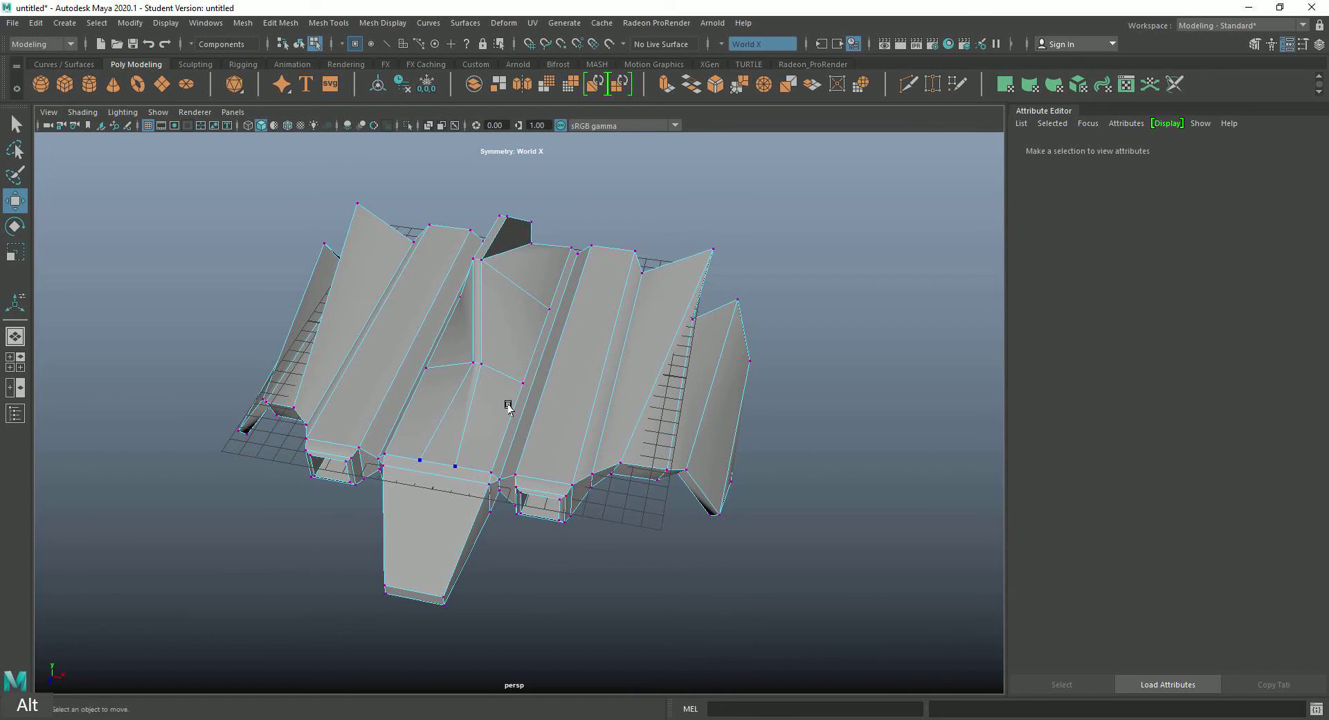
{"action": "scroll", "coordinate": [491, 382], "scroll_direction": "up", "scroll_amount": 4}
{"action": "left_click", "coordinate": [457, 340]}
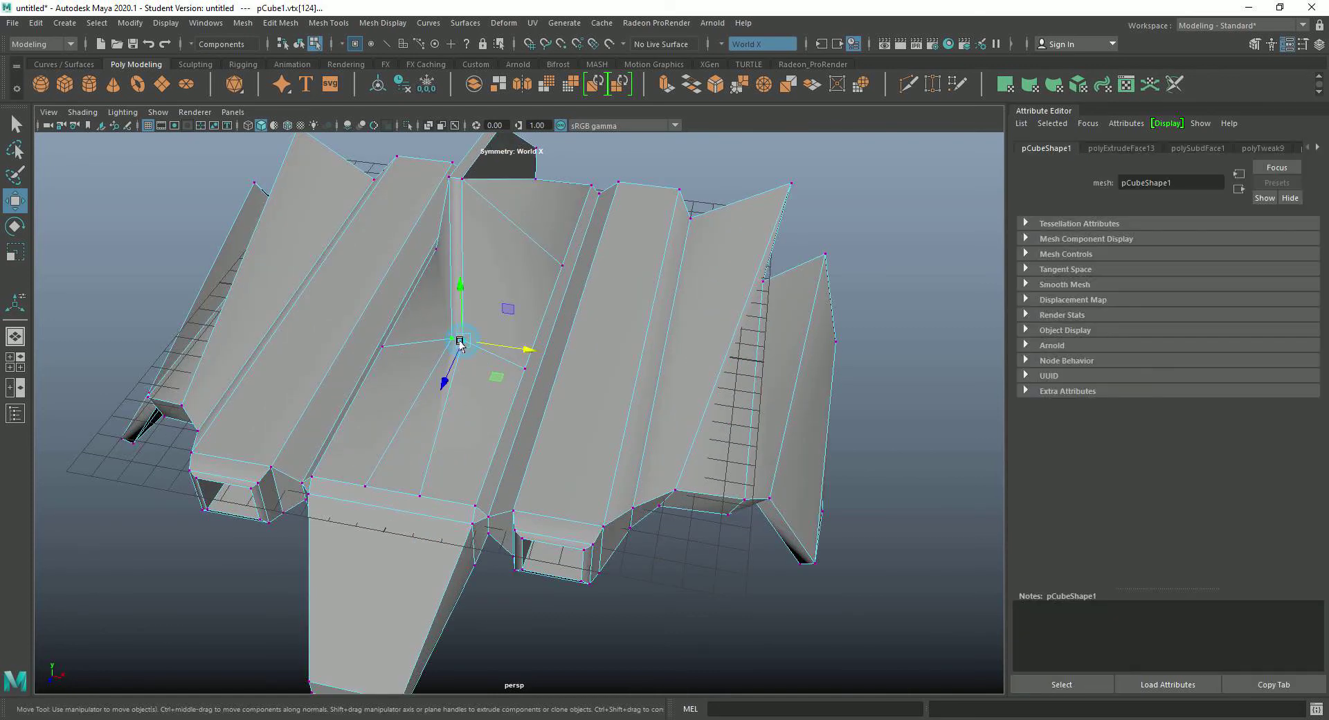
{"action": "left_click_drag", "start_coordinate": [459, 304], "coordinate": [461, 228]}
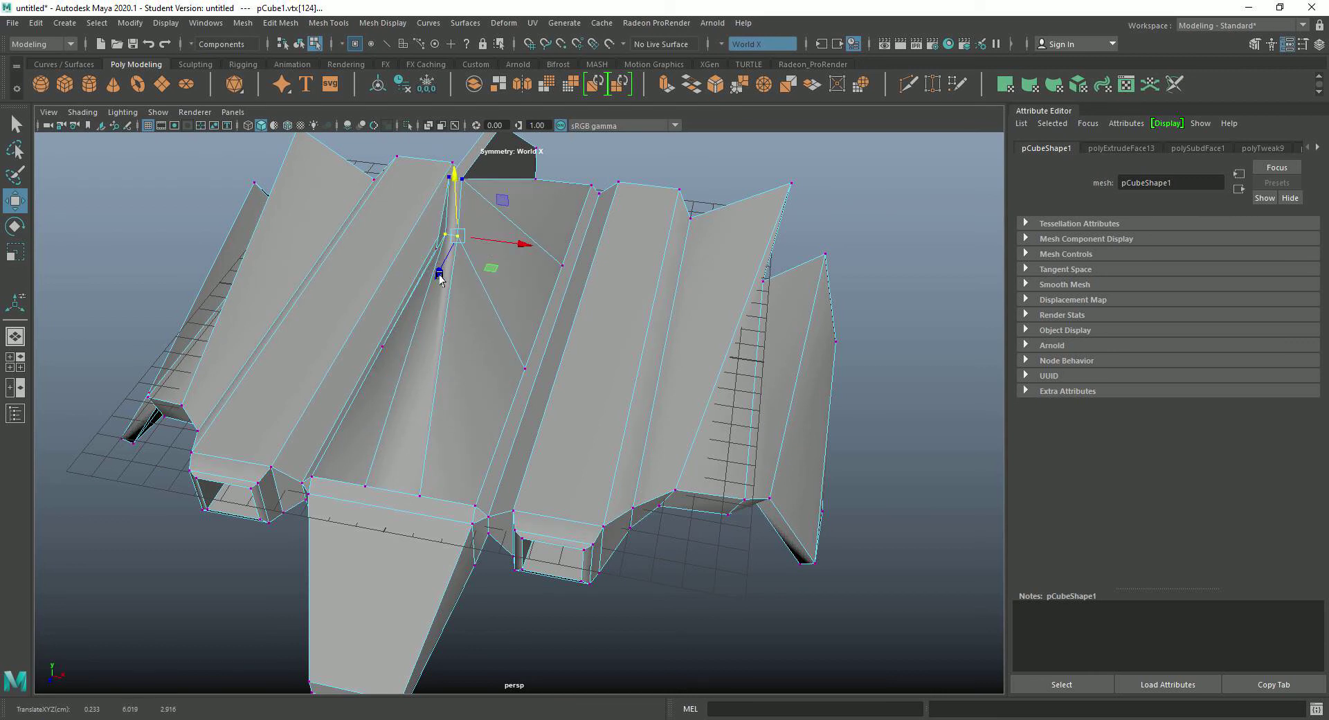
{"action": "left_click_drag", "start_coordinate": [434, 274], "coordinate": [454, 238]}
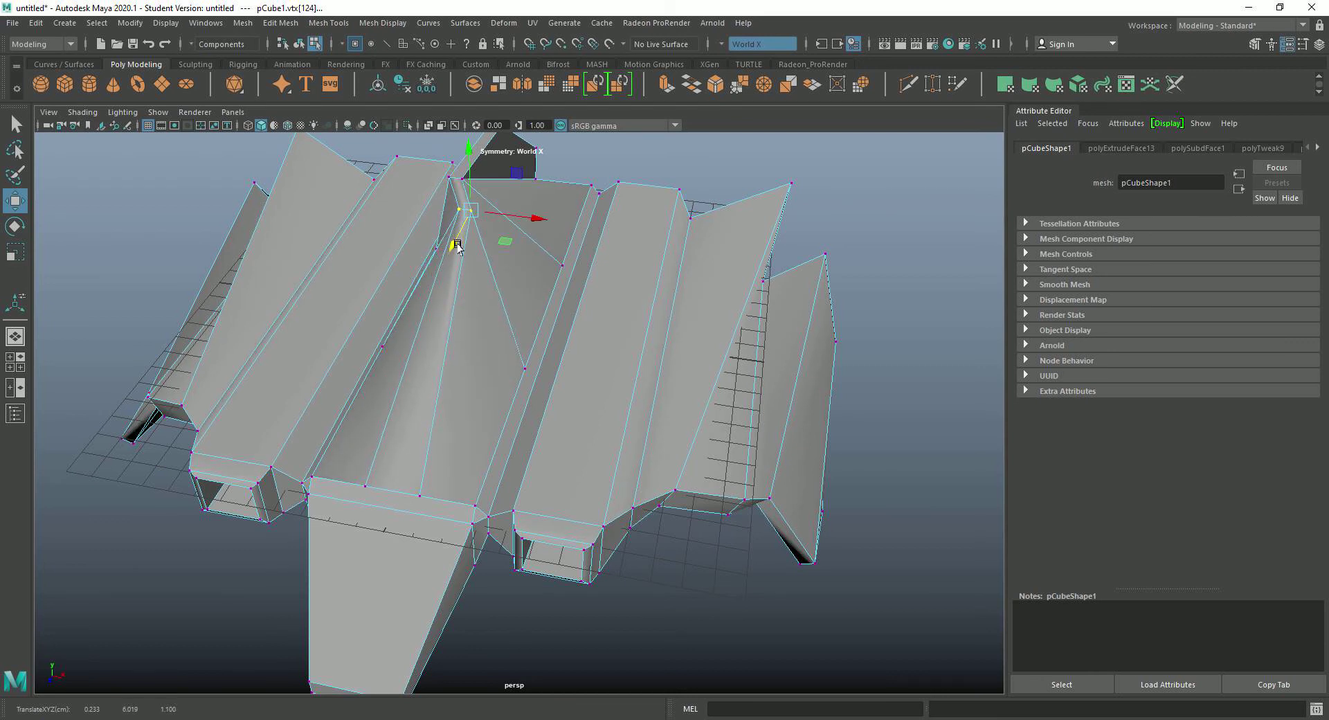
{"action": "left_click", "coordinate": [461, 183]}
{"action": "left_click_drag", "start_coordinate": [443, 212], "coordinate": [461, 182]}
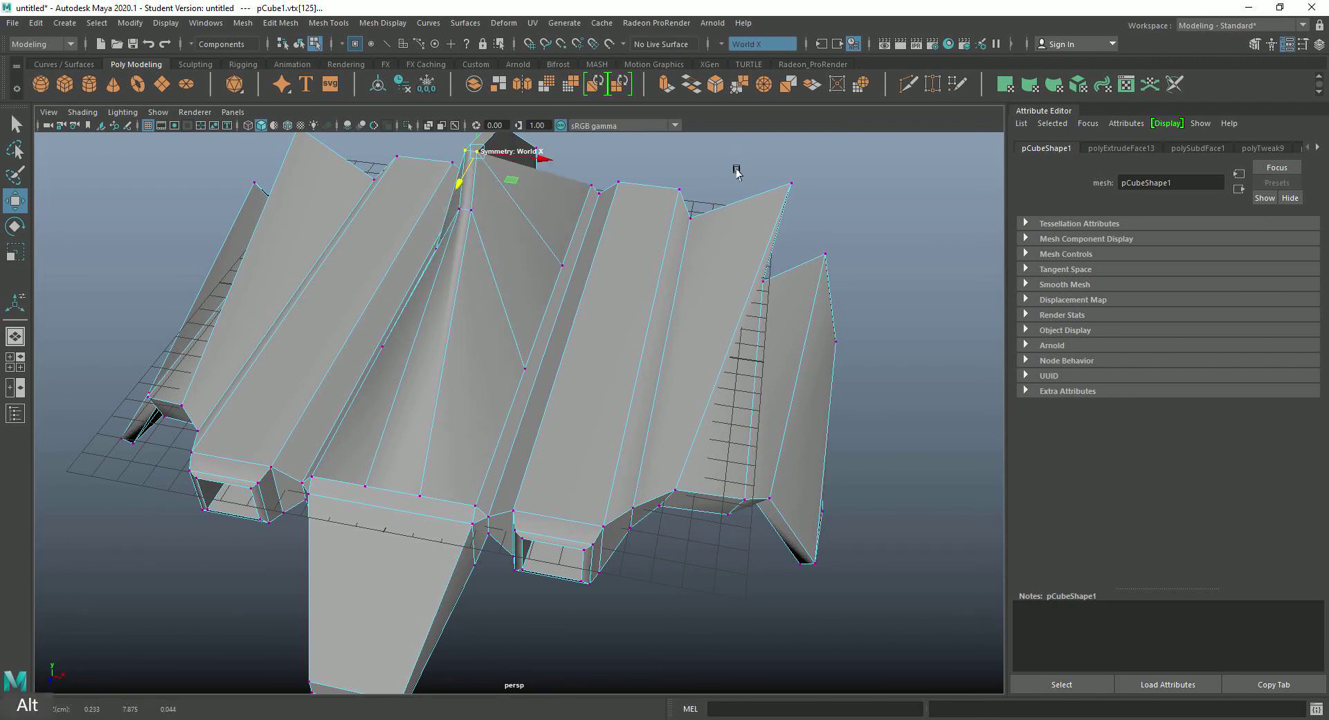
Raise the fin's rear top vertices to about 10.6 in Y
{"action": "left_click_drag", "start_coordinate": [720, 171], "coordinate": [584, 187], "text": "alt"}
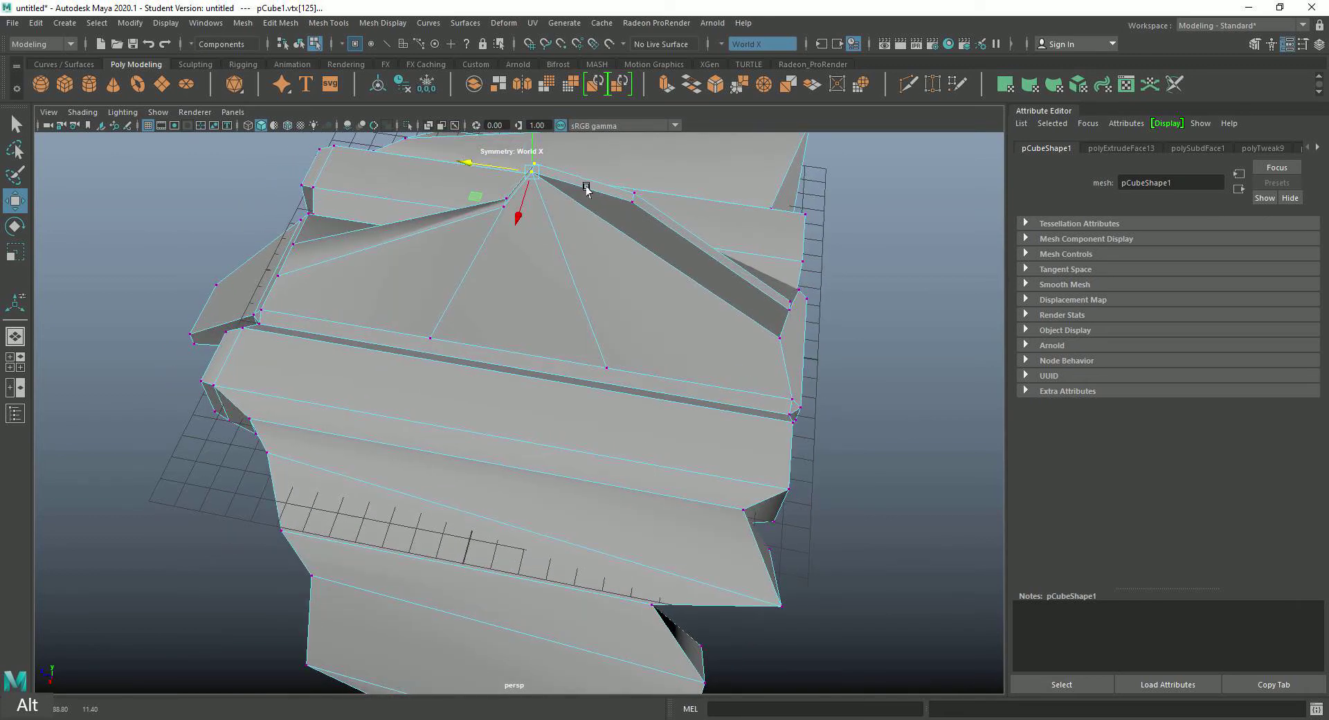
{"action": "left_click", "coordinate": [788, 307]}
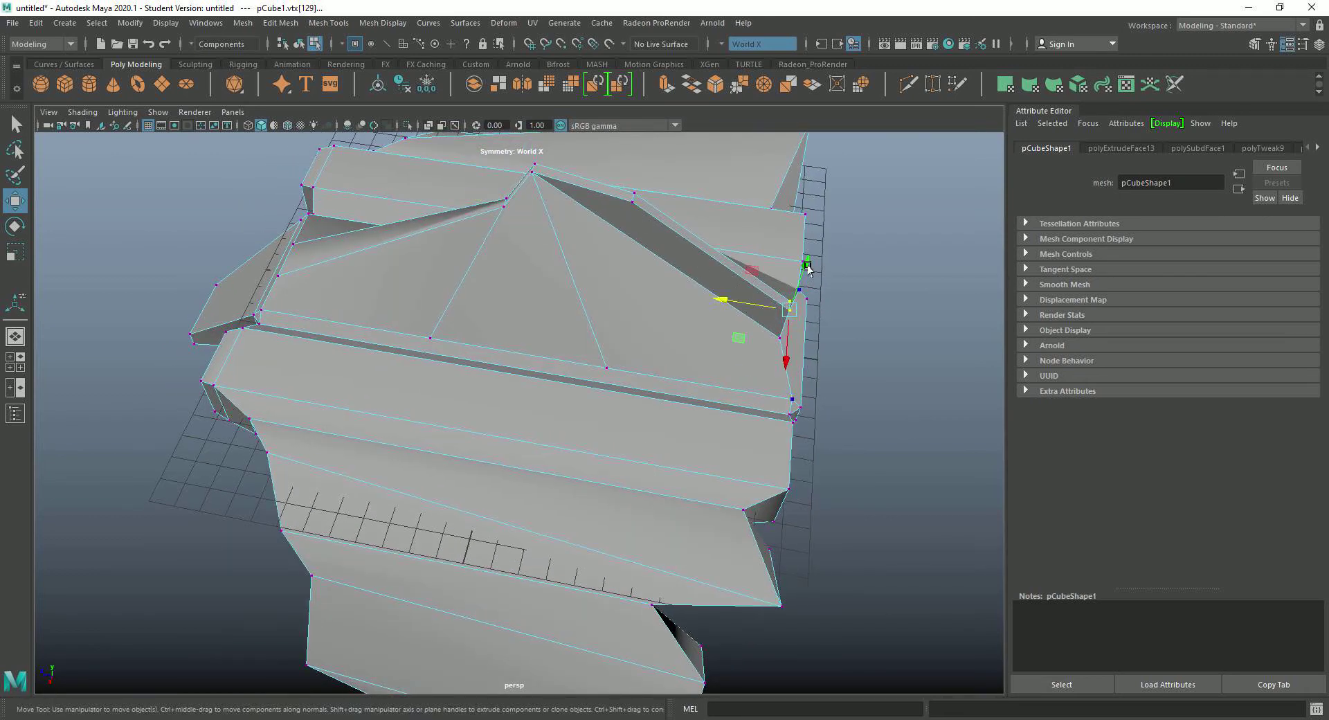
{"action": "left_click_drag", "start_coordinate": [808, 267], "coordinate": [806, 69]}
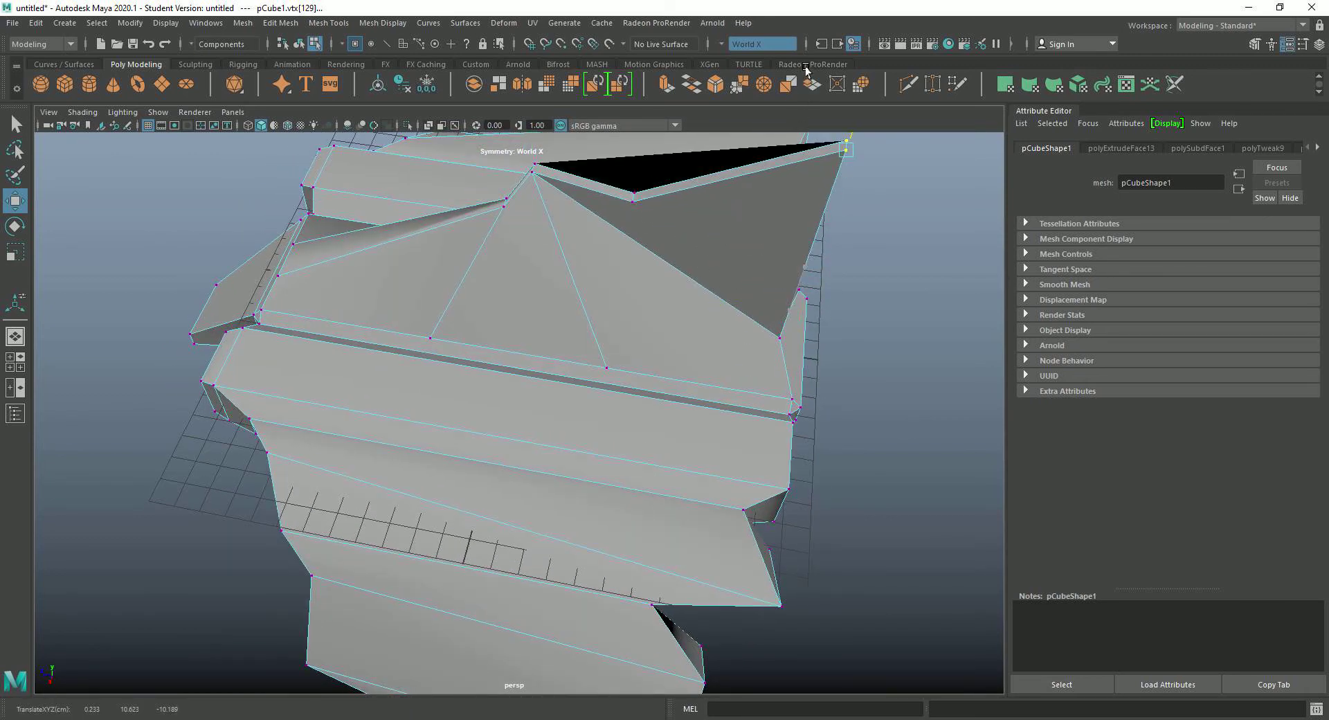
Raise the fin's middle top vertices so its upper edge runs nearly straight toward the rear, and clear the selection
{"action": "left_click", "coordinate": [630, 200]}
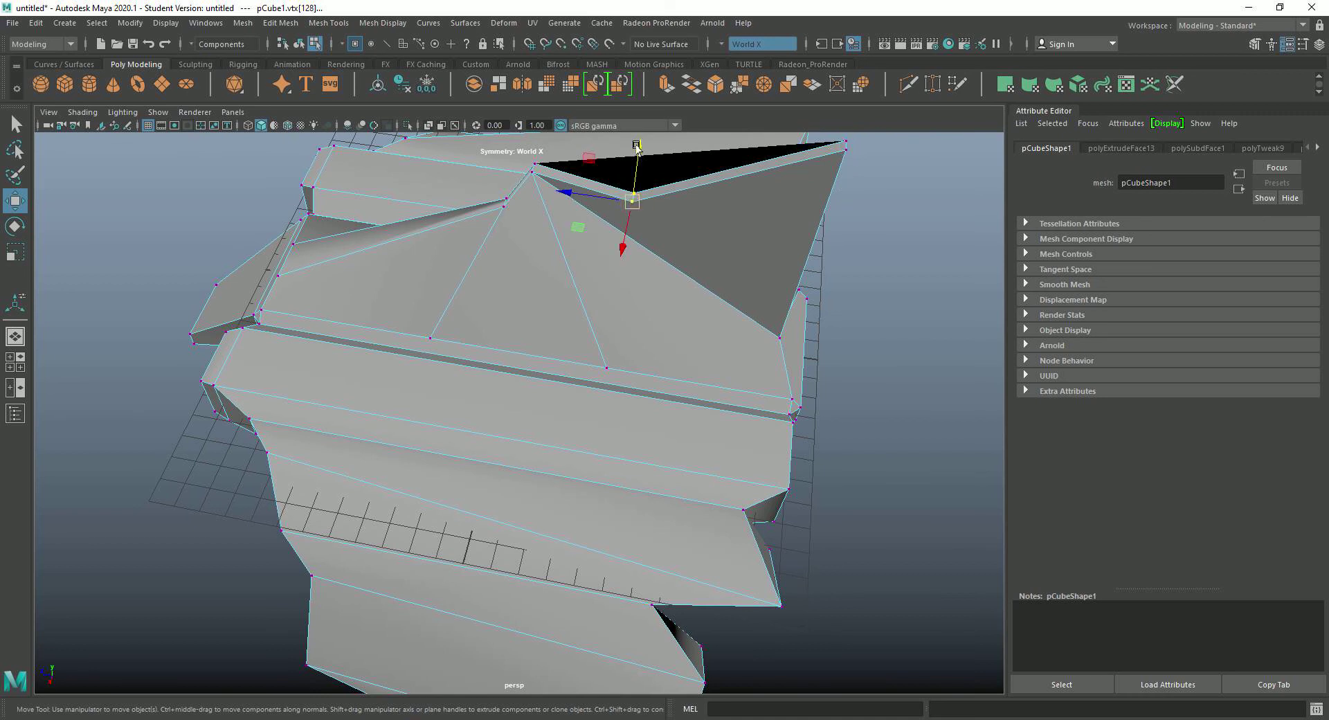
{"action": "left_click_drag", "start_coordinate": [636, 146], "coordinate": [638, 142]}
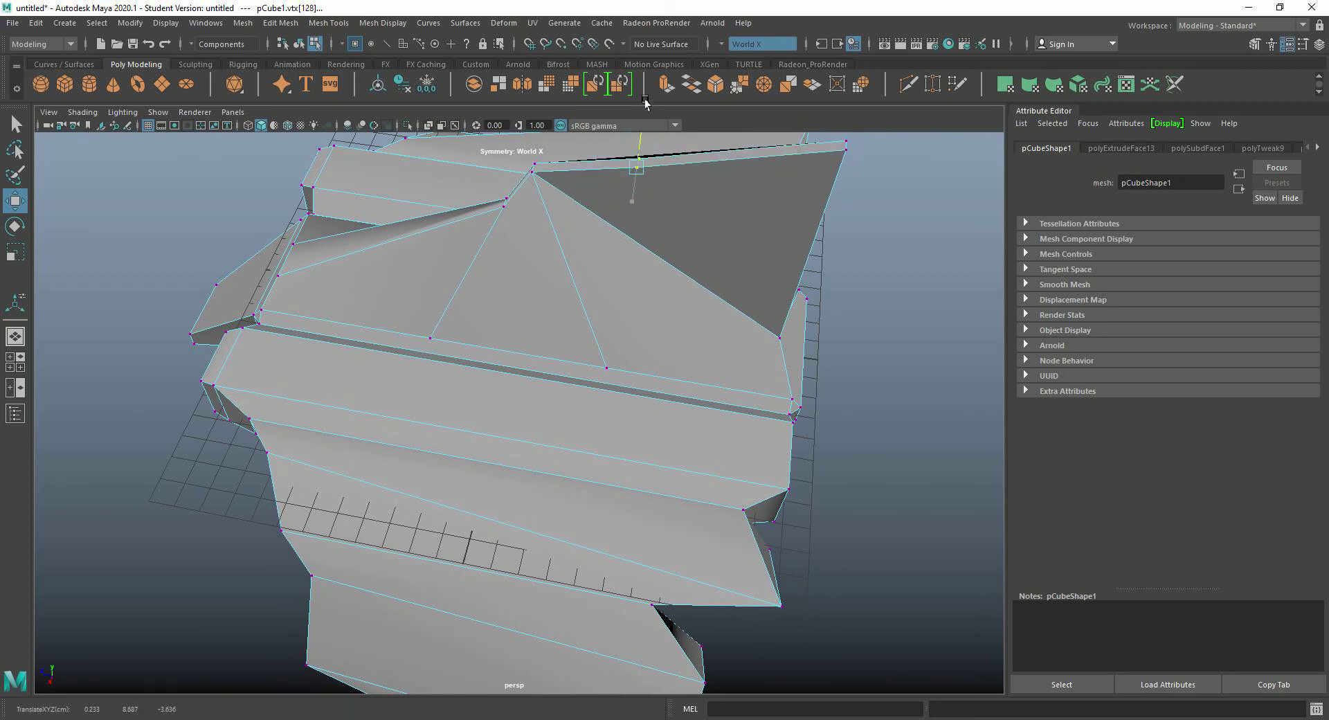
{"action": "left_click", "coordinate": [864, 393]}
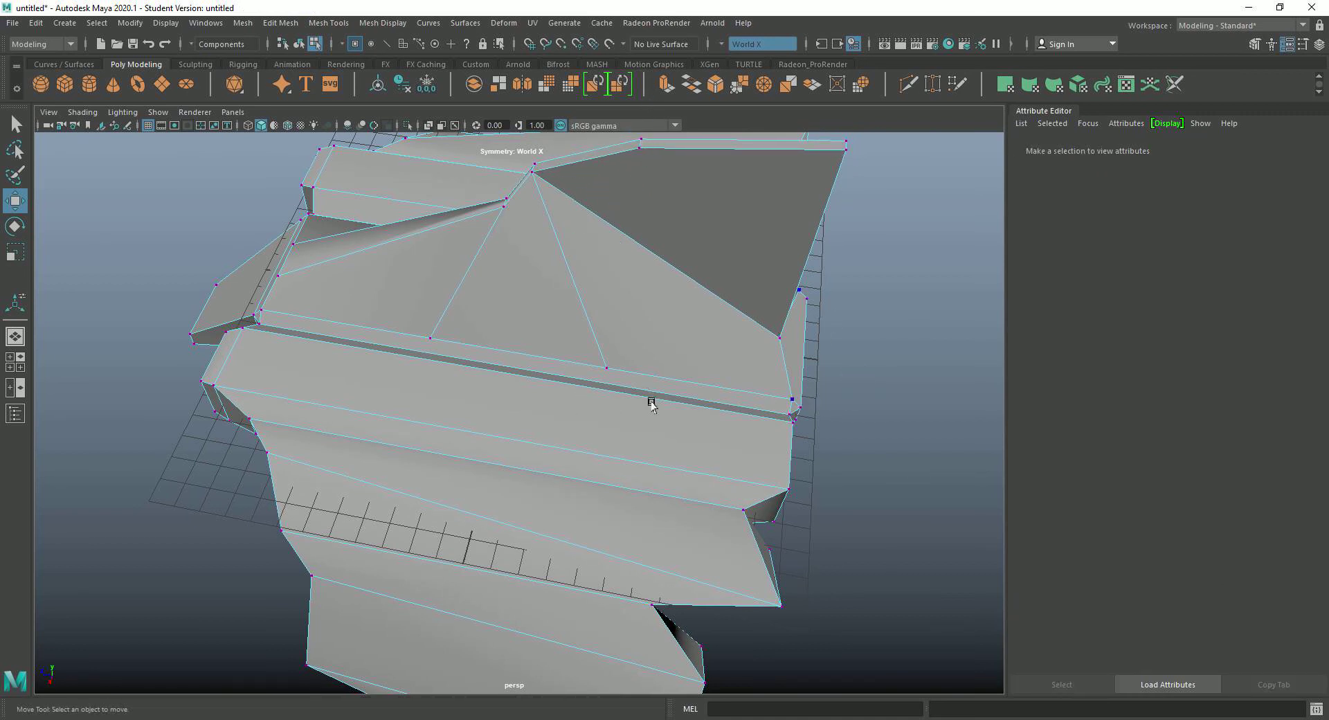
Move the fin's lower side vertices inward, the rear pair to about 0.79 in X and the front pair to about 0.24
{"action": "left_click", "coordinate": [604, 366]}
{"action": "left_click_drag", "start_coordinate": [594, 415], "coordinate": [606, 331]}
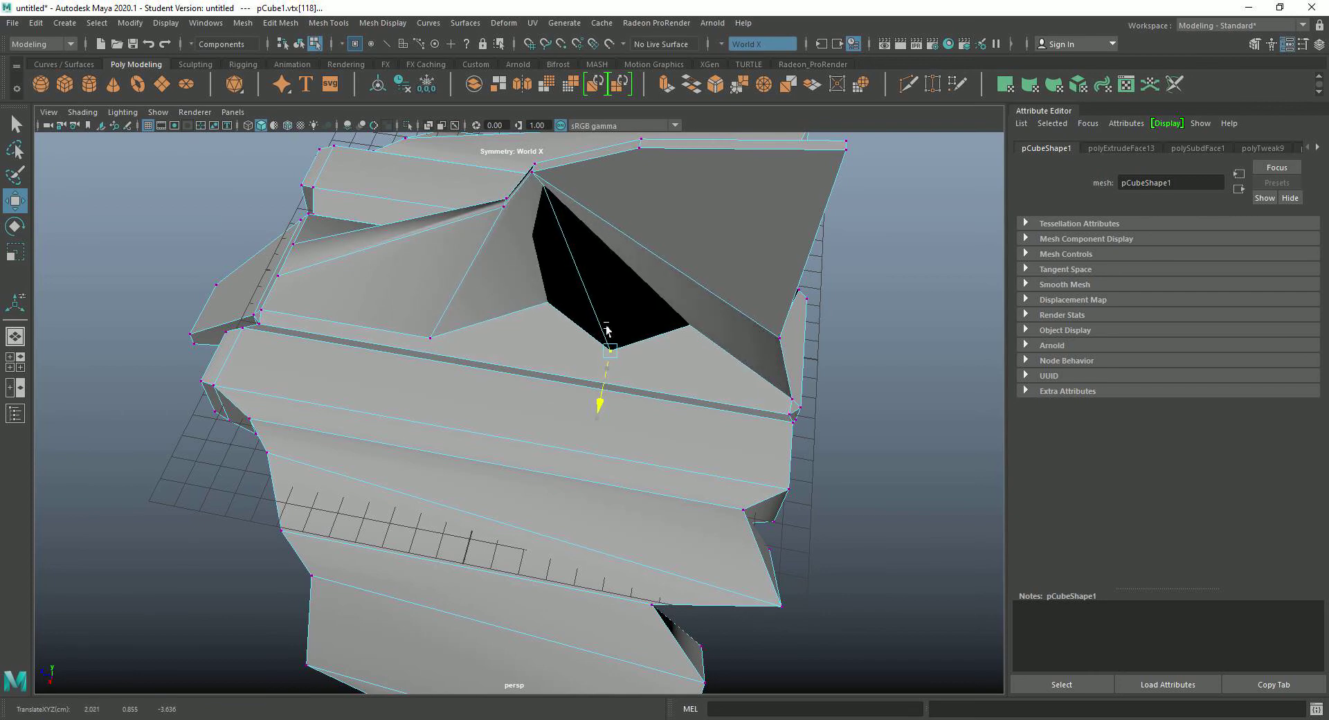
{"action": "left_click_drag", "start_coordinate": [895, 417], "coordinate": [856, 414], "text": "alt"}
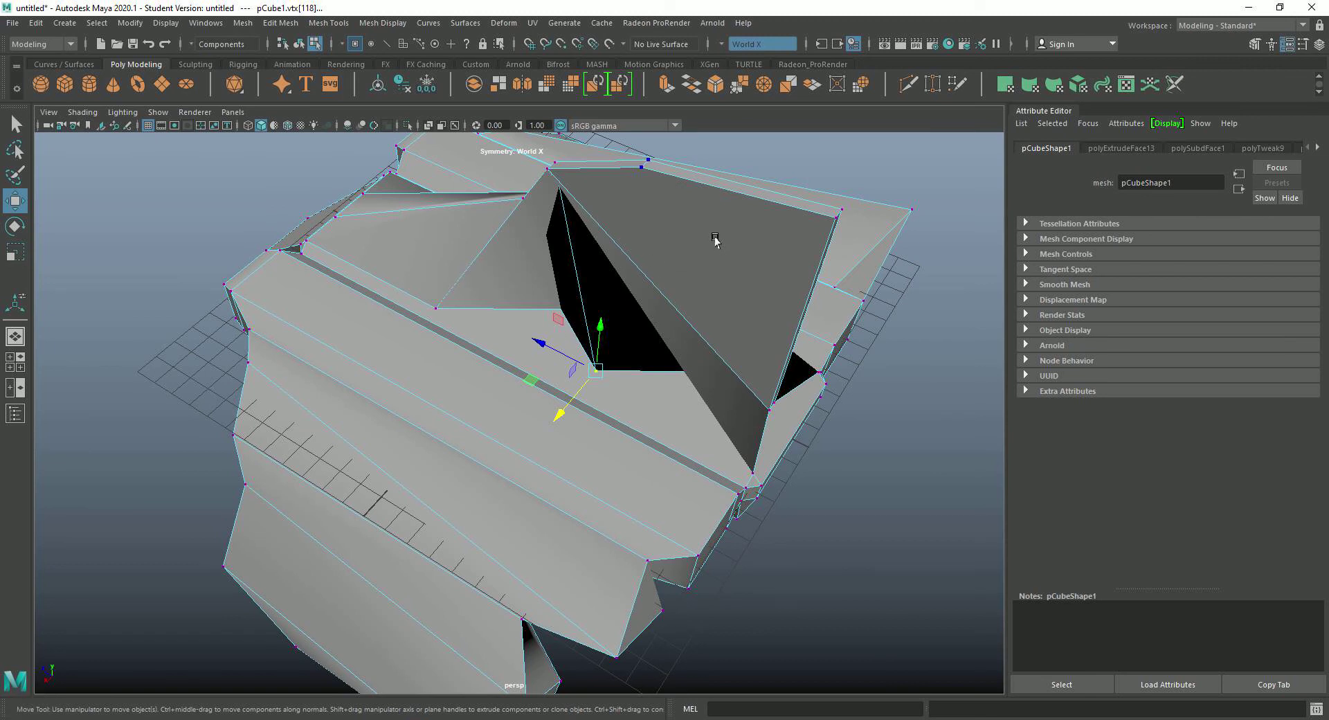
{"action": "left_click_drag", "start_coordinate": [555, 425], "coordinate": [485, 448]}
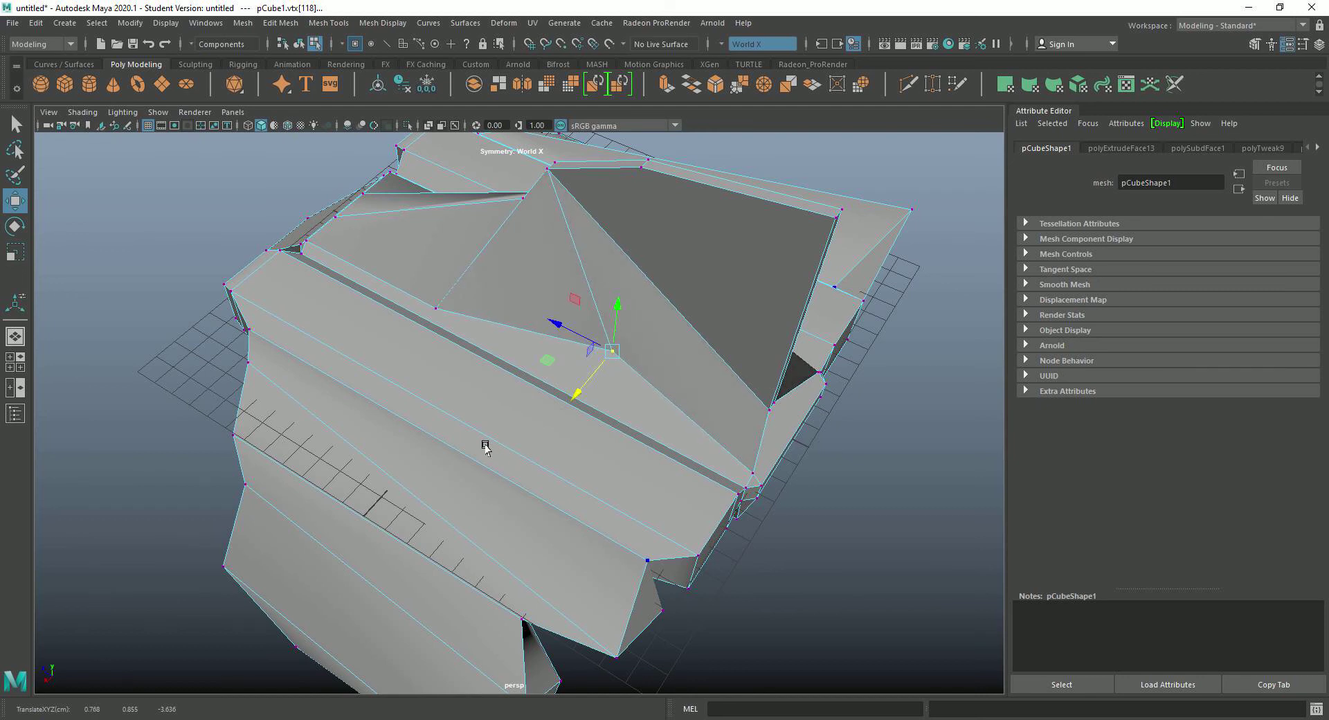
{"action": "left_click", "coordinate": [434, 306]}
{"action": "left_click_drag", "start_coordinate": [388, 350], "coordinate": [434, 309]}
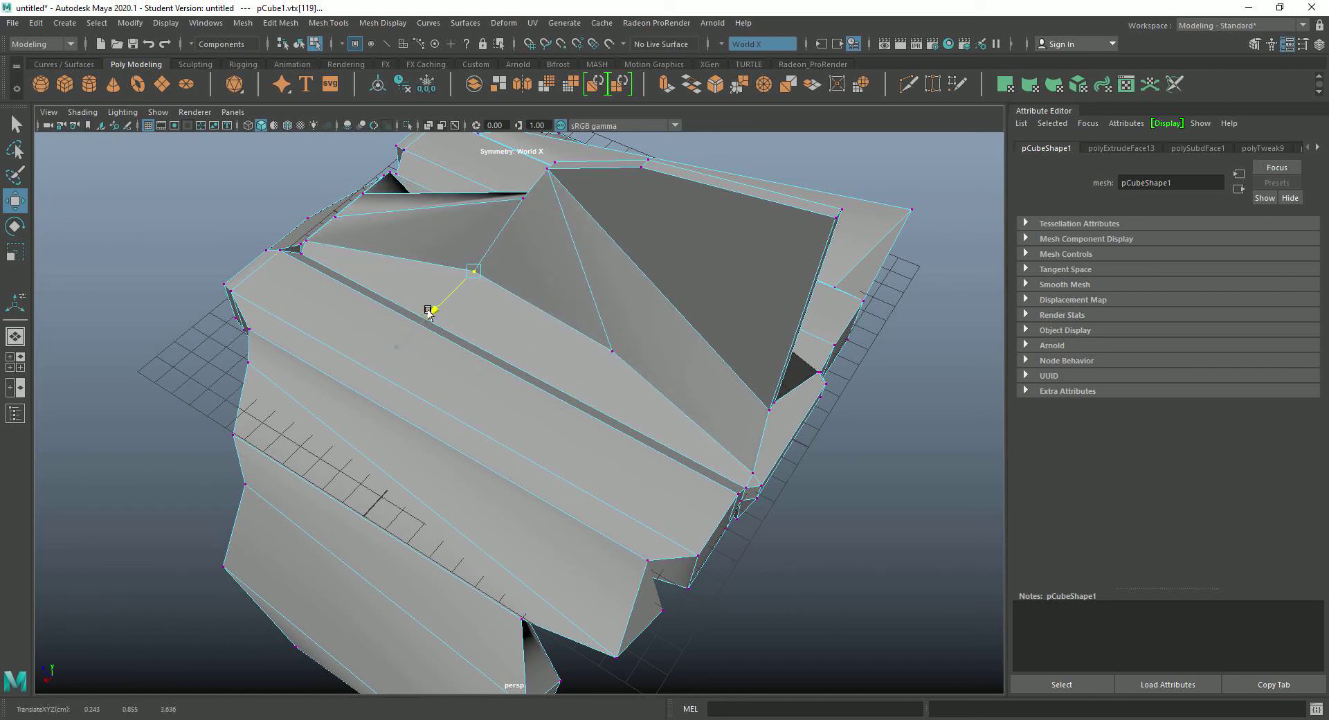
Shift the vertices at the front end of the fin's base slightly inward along X
{"action": "left_click", "coordinate": [305, 240]}
{"action": "left_click_drag", "start_coordinate": [252, 281], "coordinate": [273, 261]}
{"action": "left_click_drag", "start_coordinate": [328, 359], "coordinate": [193, 401], "text": "alt"}
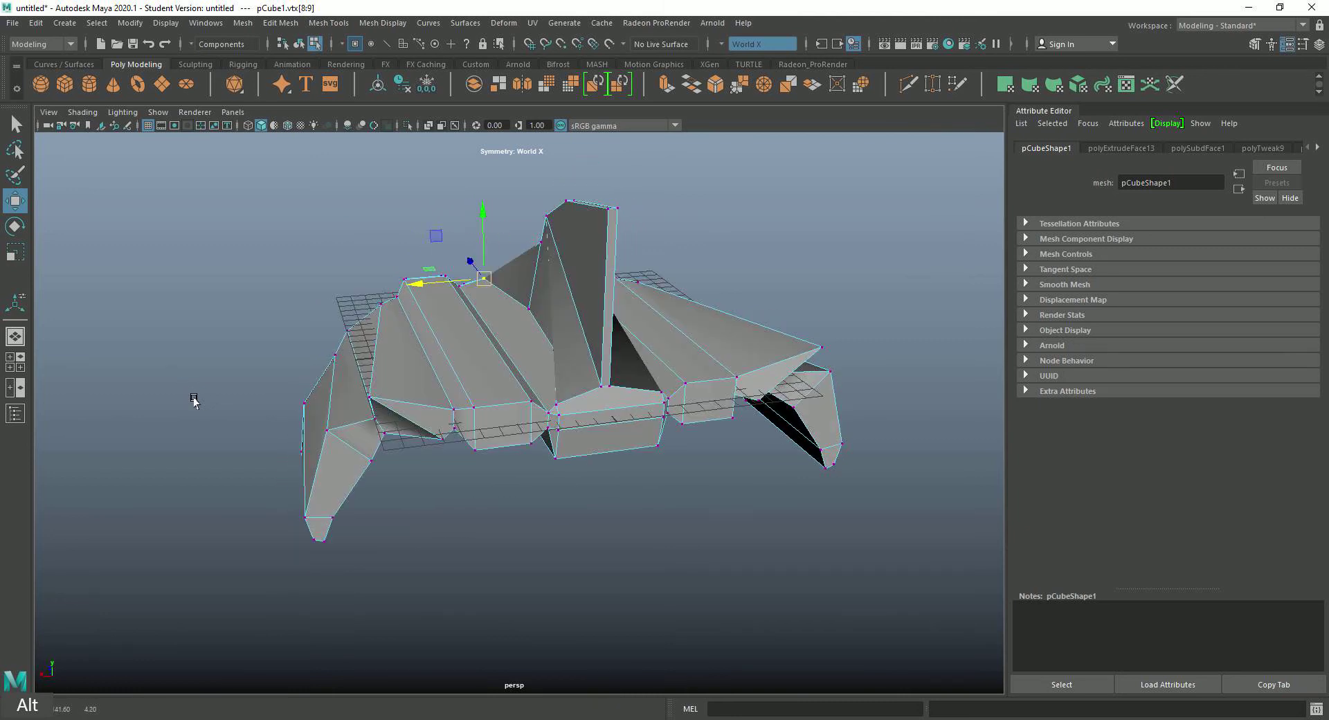
Raise the fin's rear base vertices to about 7.0 in Y and spread them to about 1.5 in X
{"action": "left_click", "coordinate": [600, 388]}
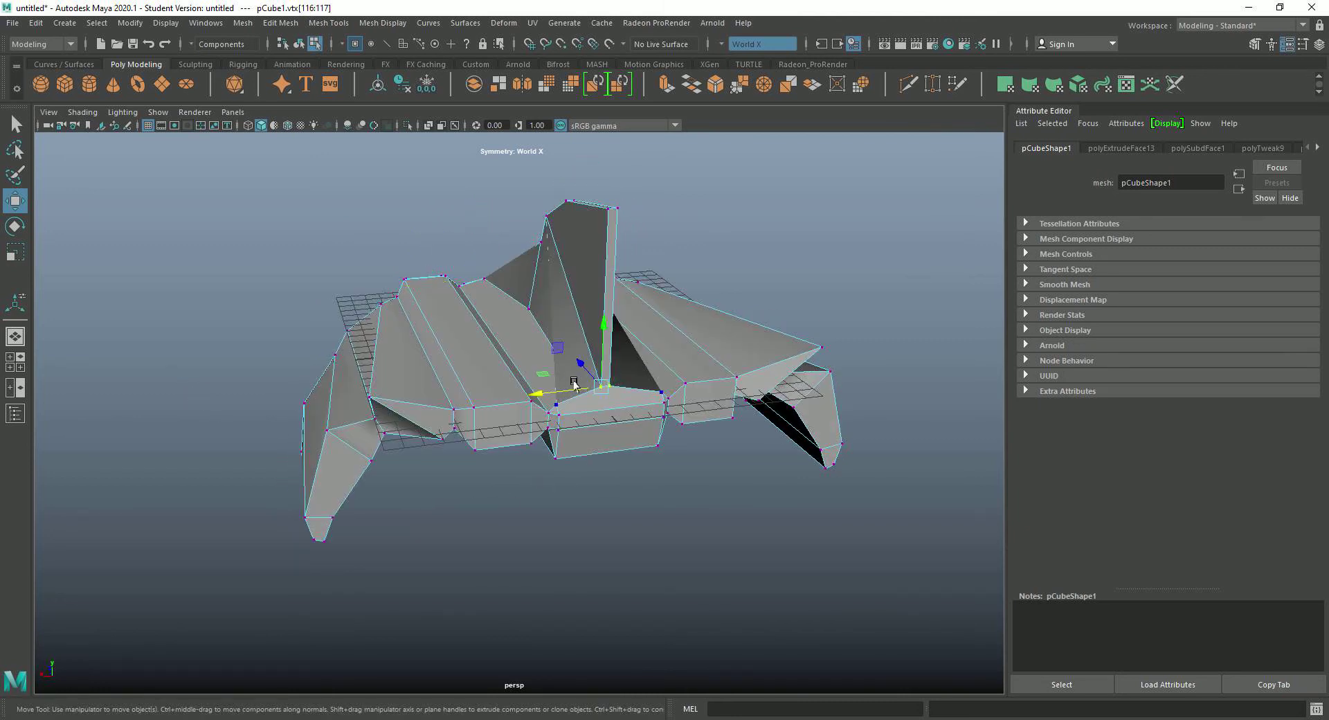
{"action": "left_click_drag", "start_coordinate": [556, 357], "coordinate": [547, 346]}
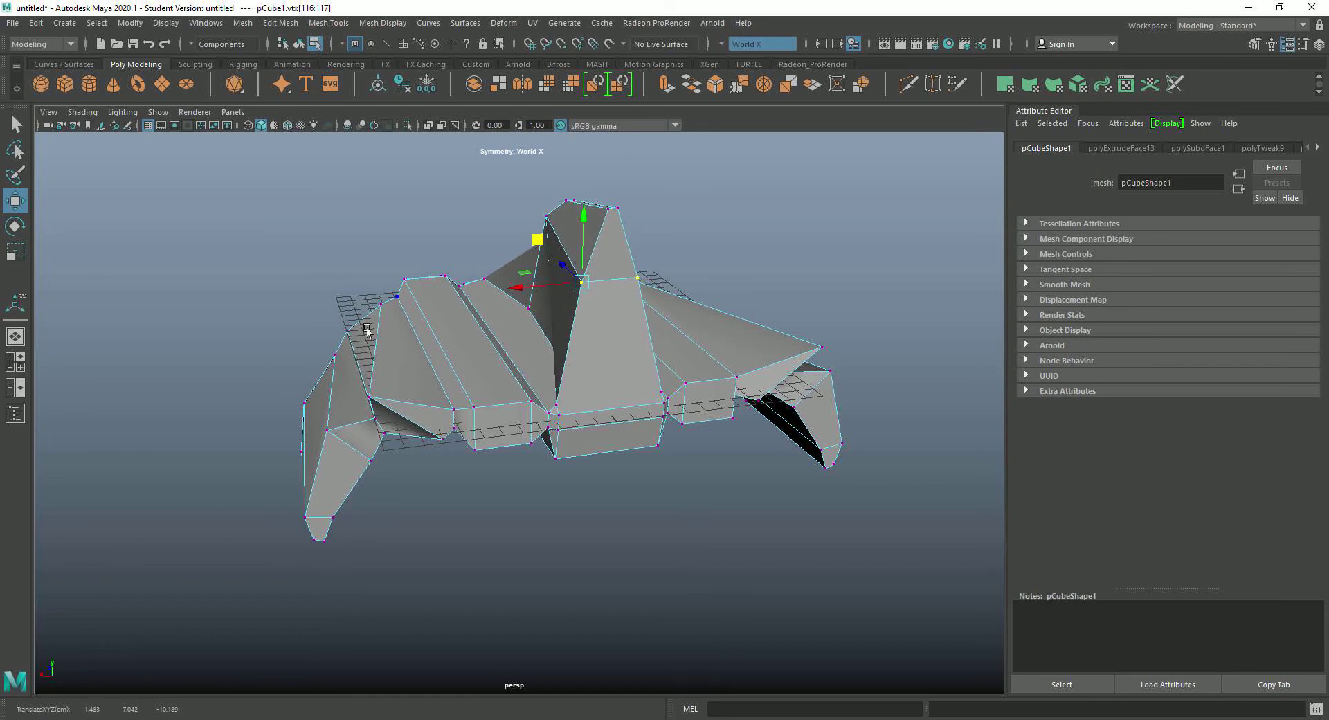
{"action": "left_click_drag", "start_coordinate": [294, 305], "coordinate": [560, 314], "text": "alt"}
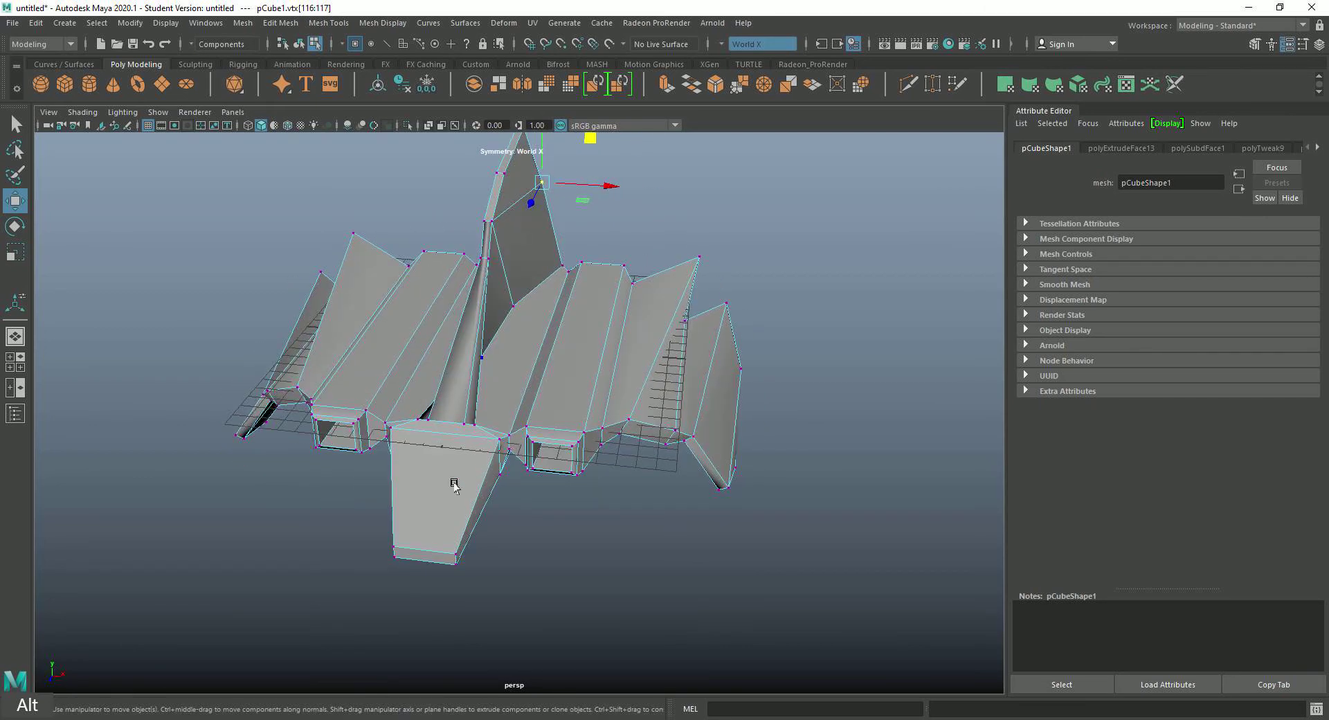
{"action": "left_click", "coordinate": [456, 553]}
{"action": "left_click", "coordinate": [588, 550]}
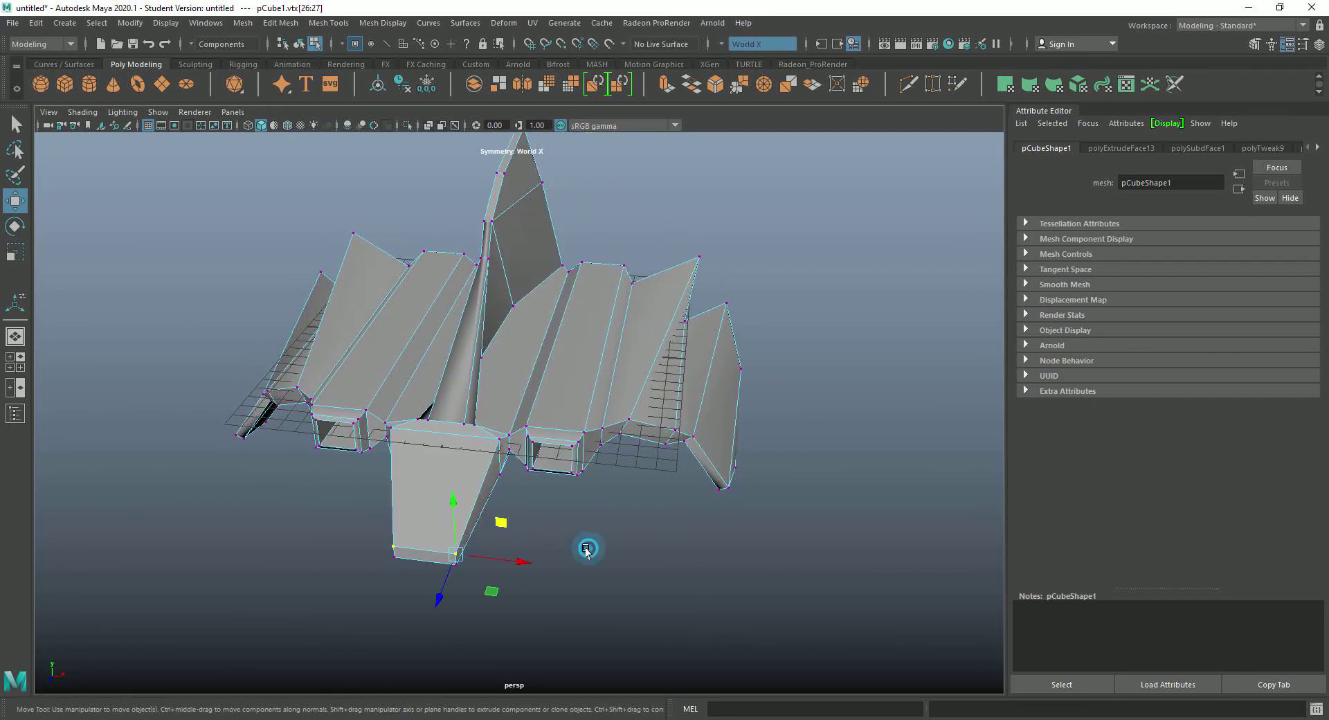
{"action": "scroll", "coordinate": [425, 507], "scroll_direction": "up", "scroll_amount": 5}
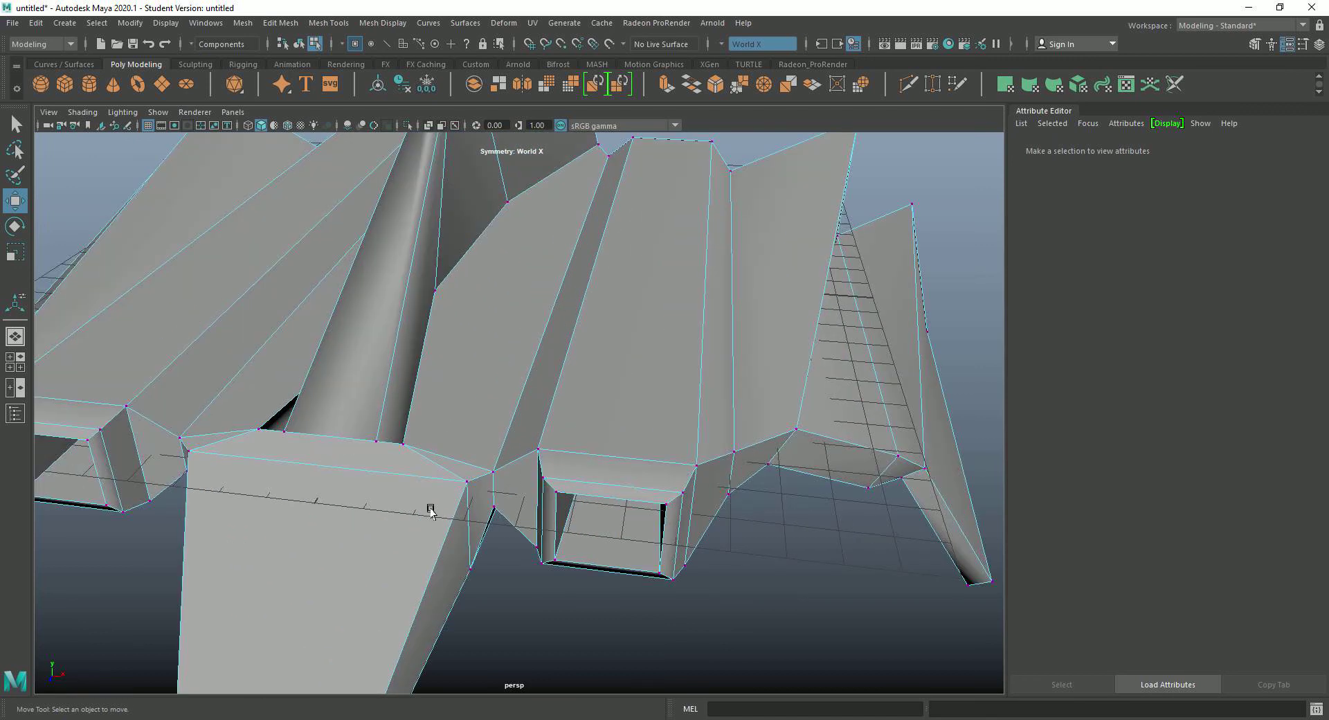
{"action": "scroll", "coordinate": [430, 506], "scroll_direction": "down", "scroll_amount": 4}
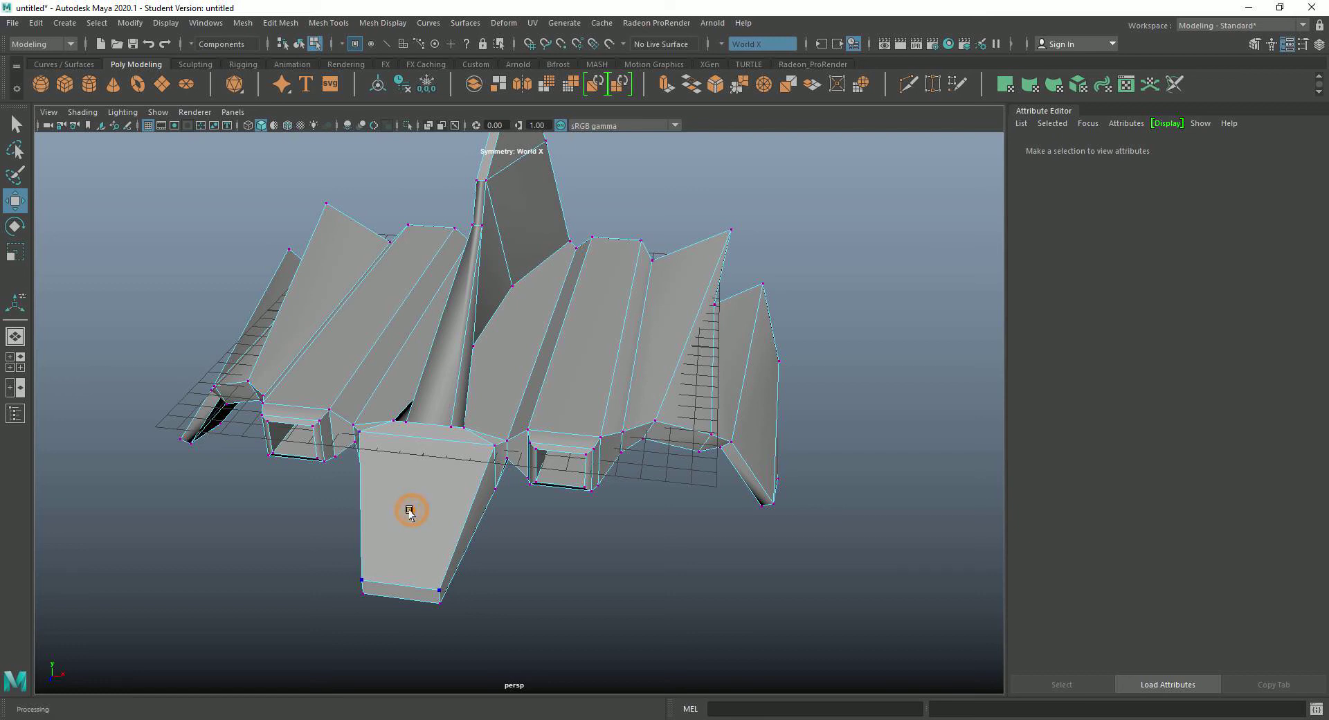
Extrude the large sloping face on the nose outward with a local Z translation of about 2.5, and clear the selection
{"action": "right_click_drag", "start_coordinate": [409, 511], "coordinate": [409, 405]}
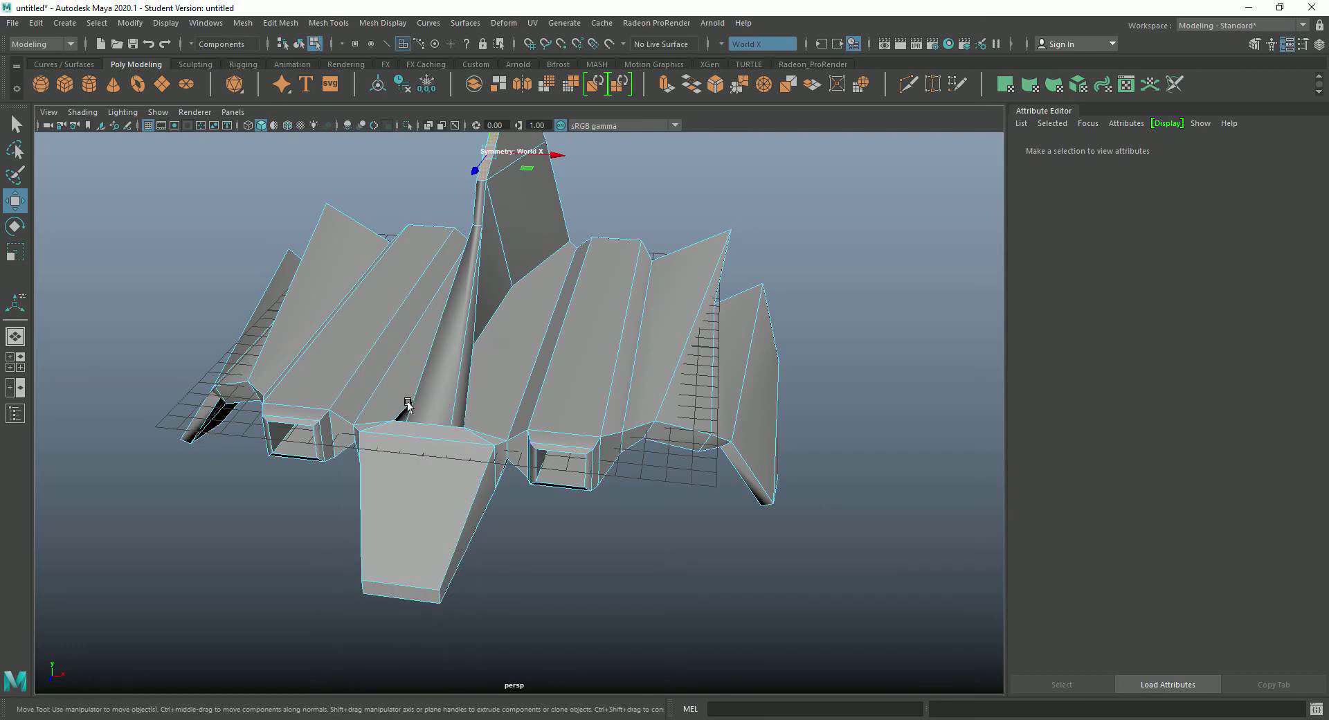
{"action": "left_click", "coordinate": [400, 505]}
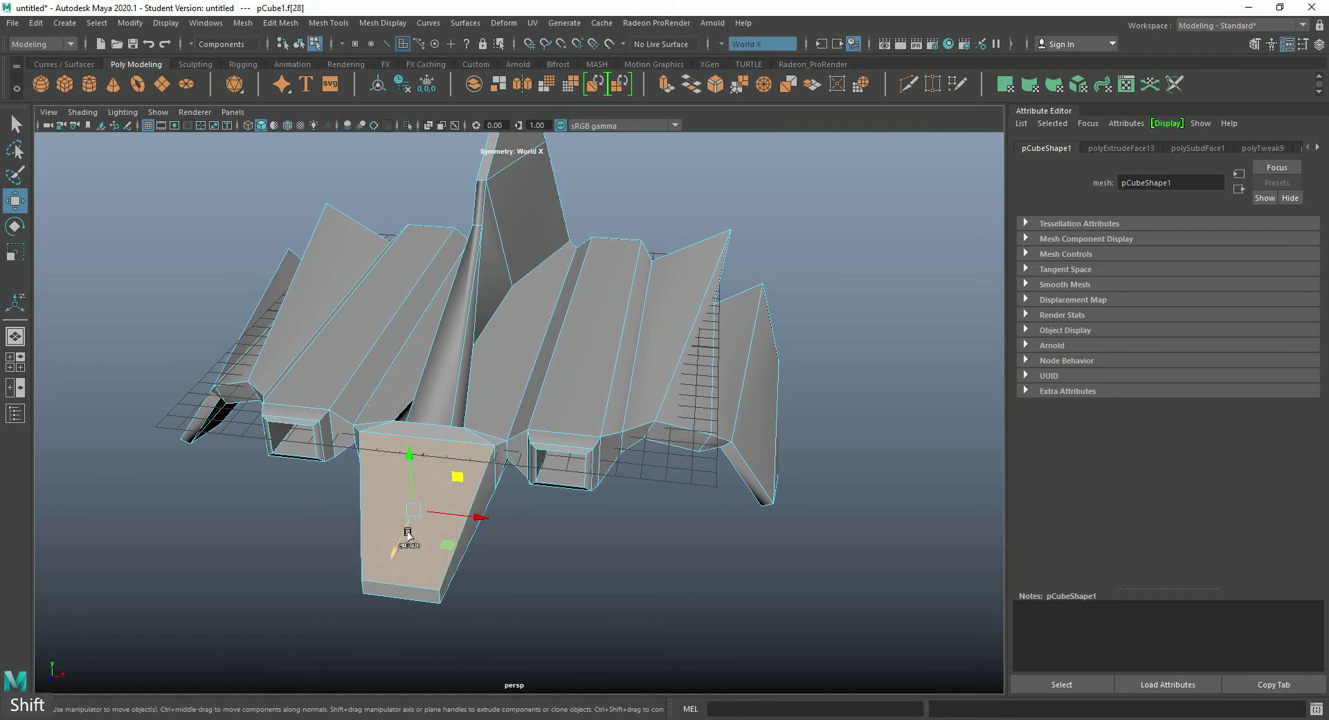
{"action": "right_click_drag", "start_coordinate": [407, 534], "coordinate": [407, 447], "text": "shift"}
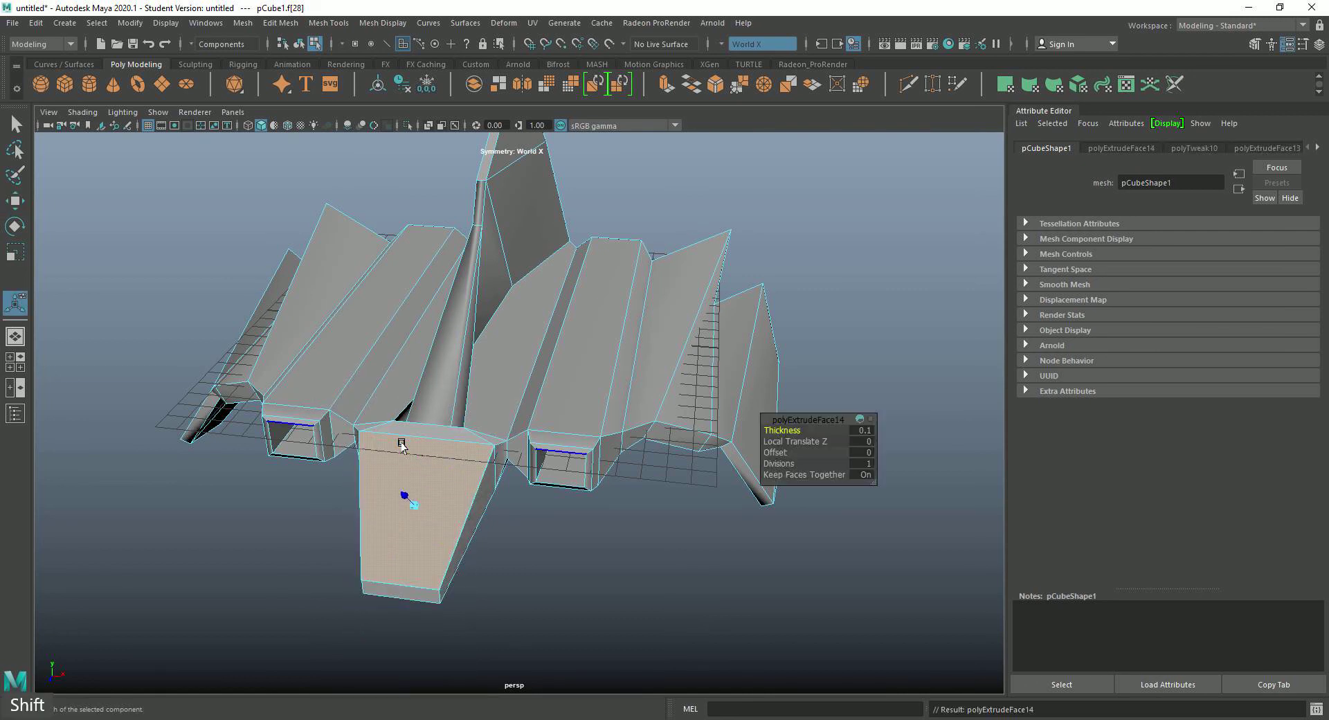
{"action": "left_click_drag", "start_coordinate": [401, 497], "coordinate": [383, 483]}
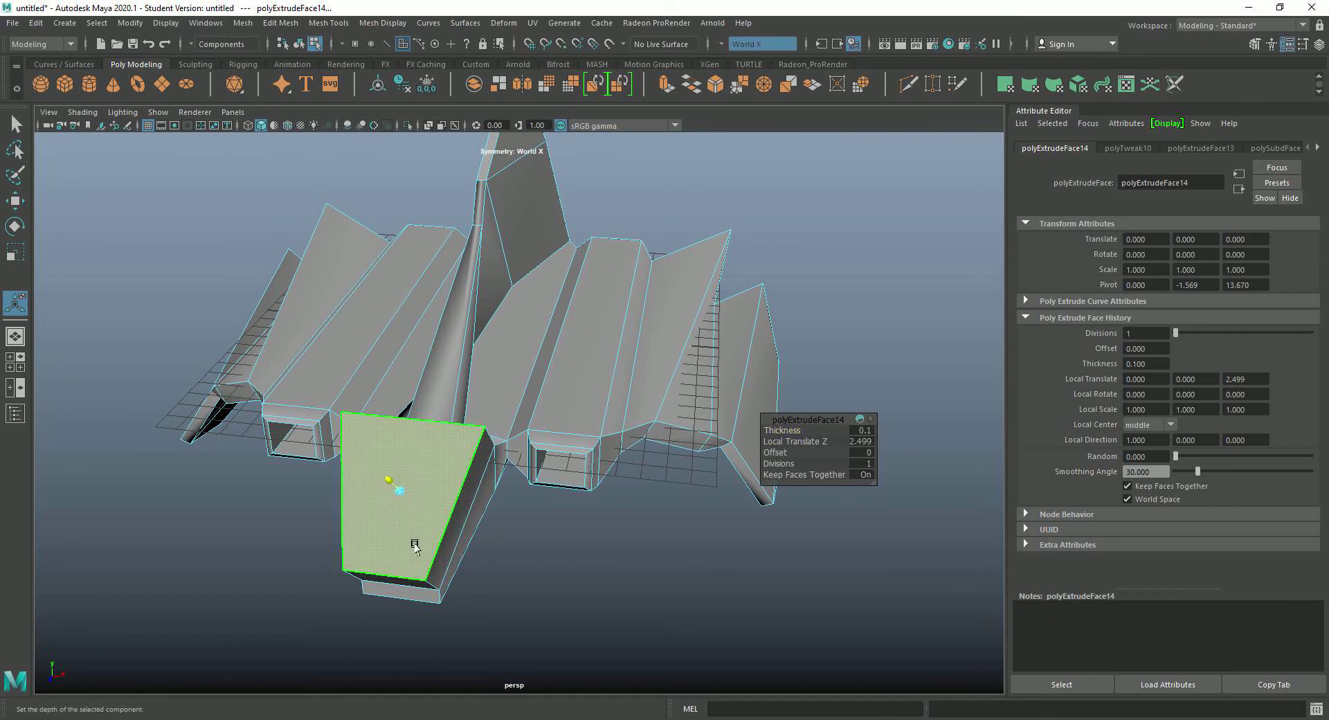
{"action": "left_click", "coordinate": [601, 578]}
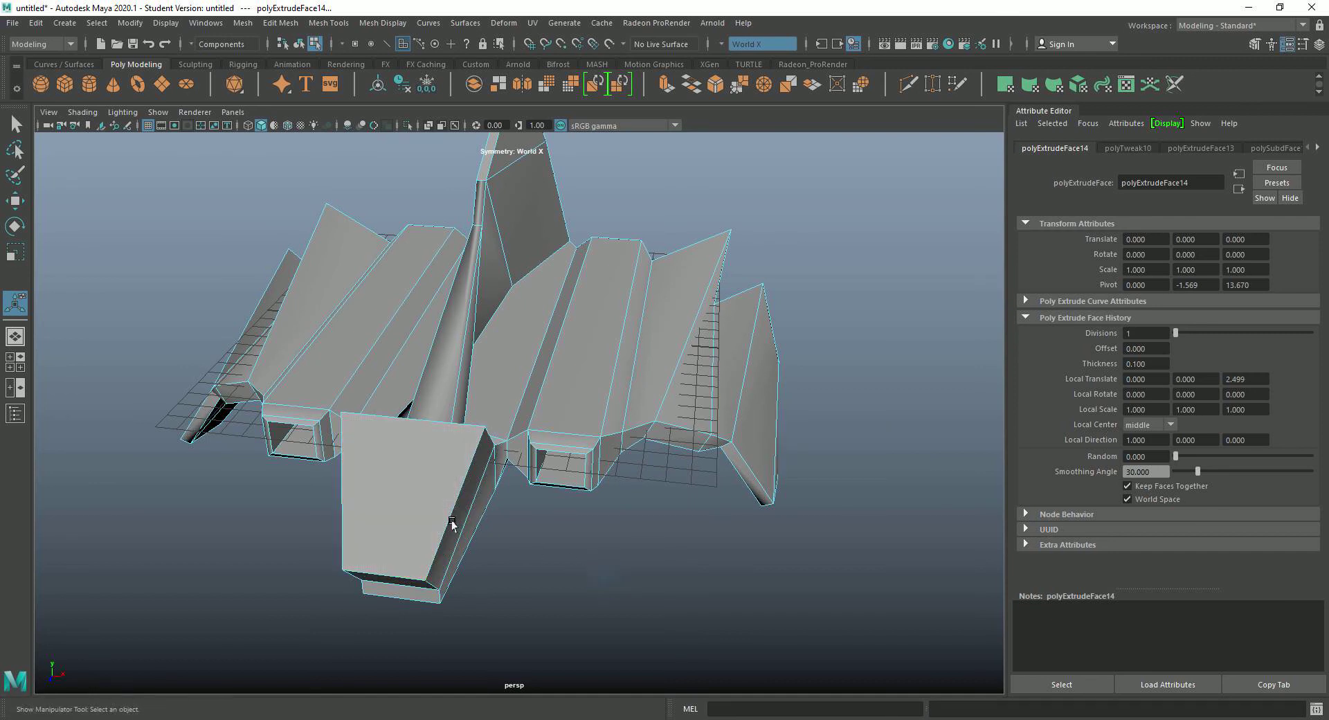
Select the extruded nose face and scale it narrower along X so its sides slope inward
{"action": "left_click", "coordinate": [416, 501]}
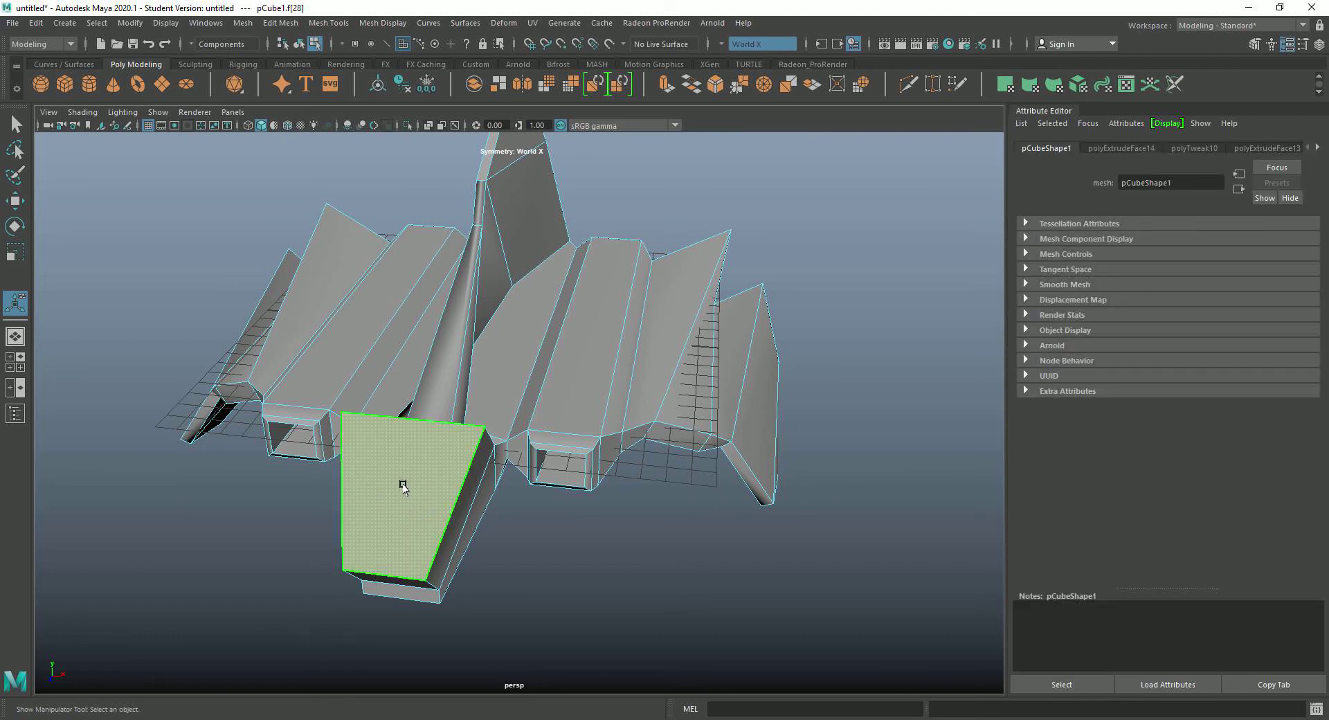
{"action": "key", "text": "ctrl+e"}
{"action": "key", "text": "r"}
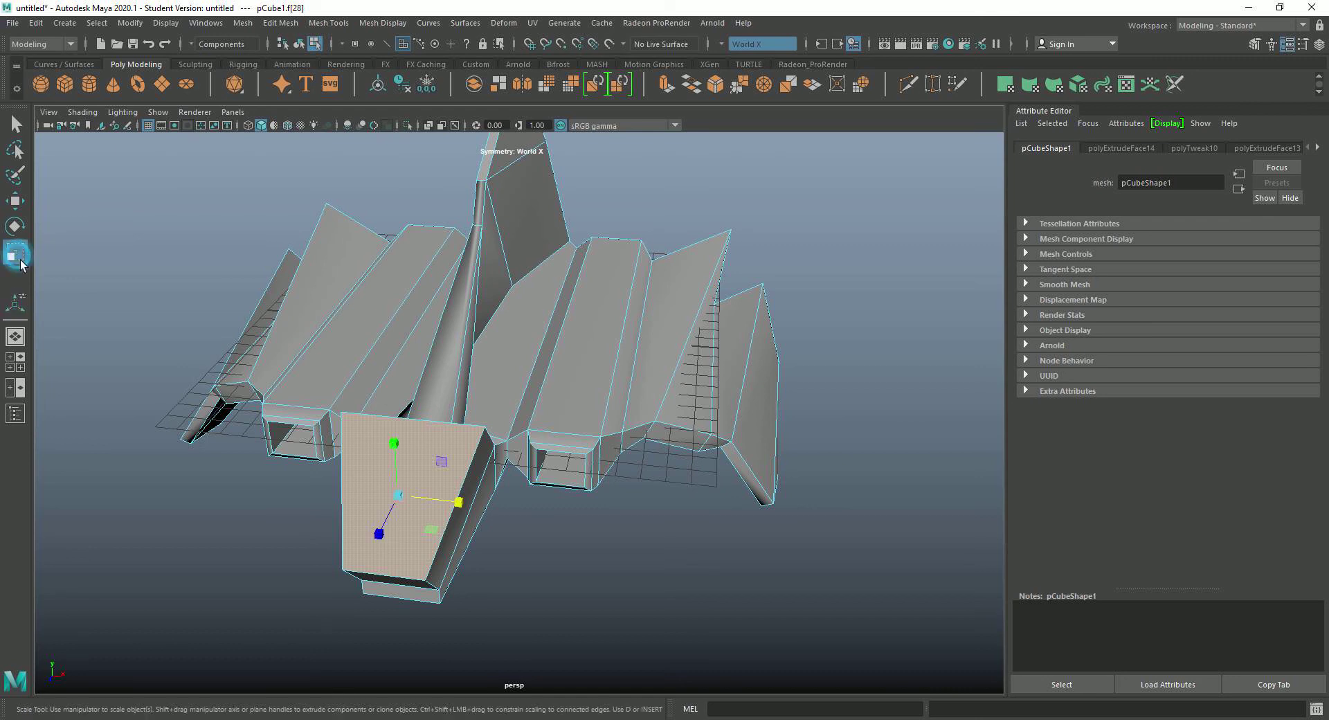
{"action": "left_click", "coordinate": [458, 504]}
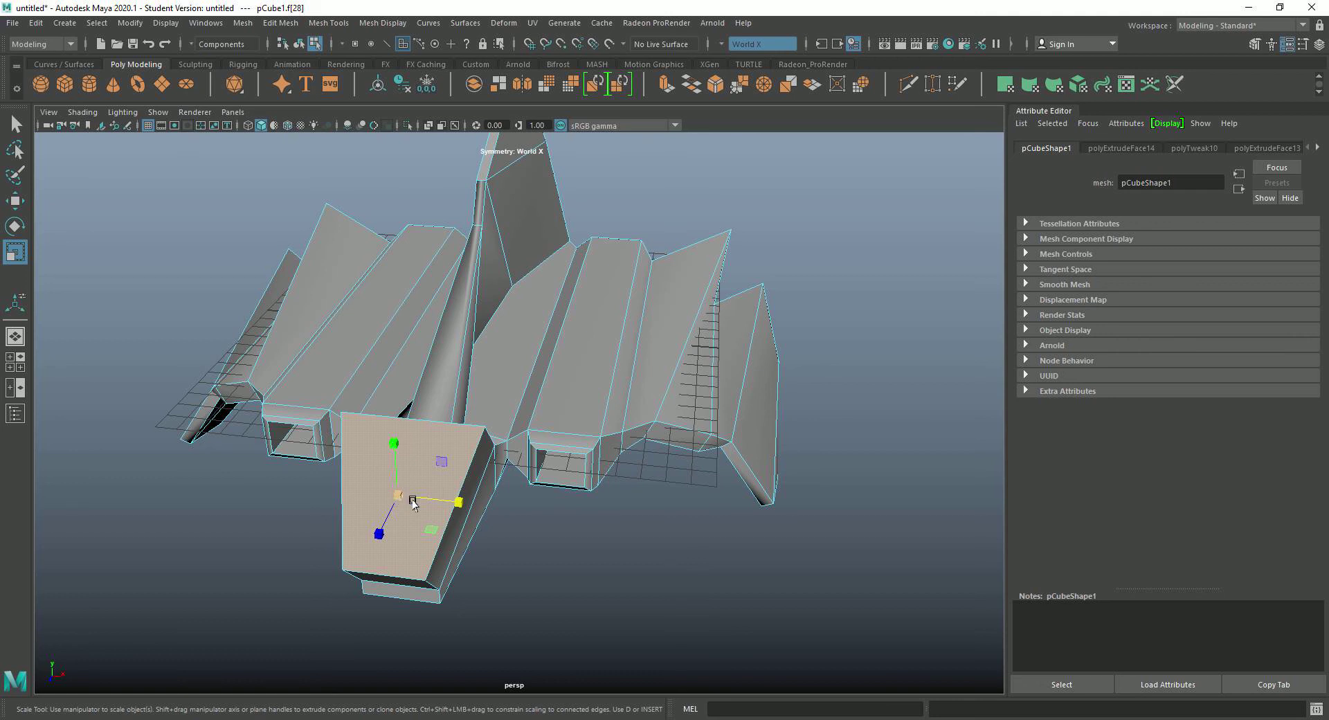
{"action": "left_click_drag", "start_coordinate": [458, 505], "coordinate": [429, 504]}
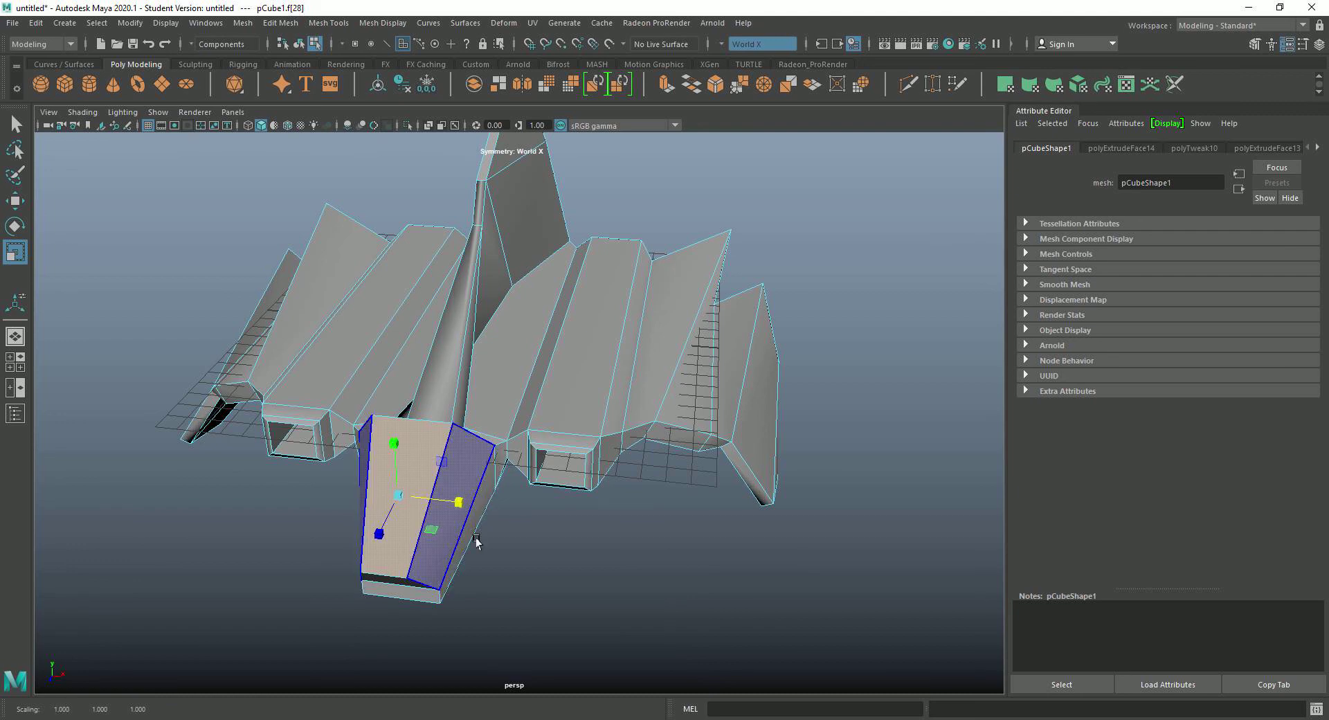
Try scaling the extruded nose face to about 0.47 along world Z, and undo the scaling
{"action": "left_click_drag", "start_coordinate": [575, 556], "coordinate": [525, 552], "text": "alt"}
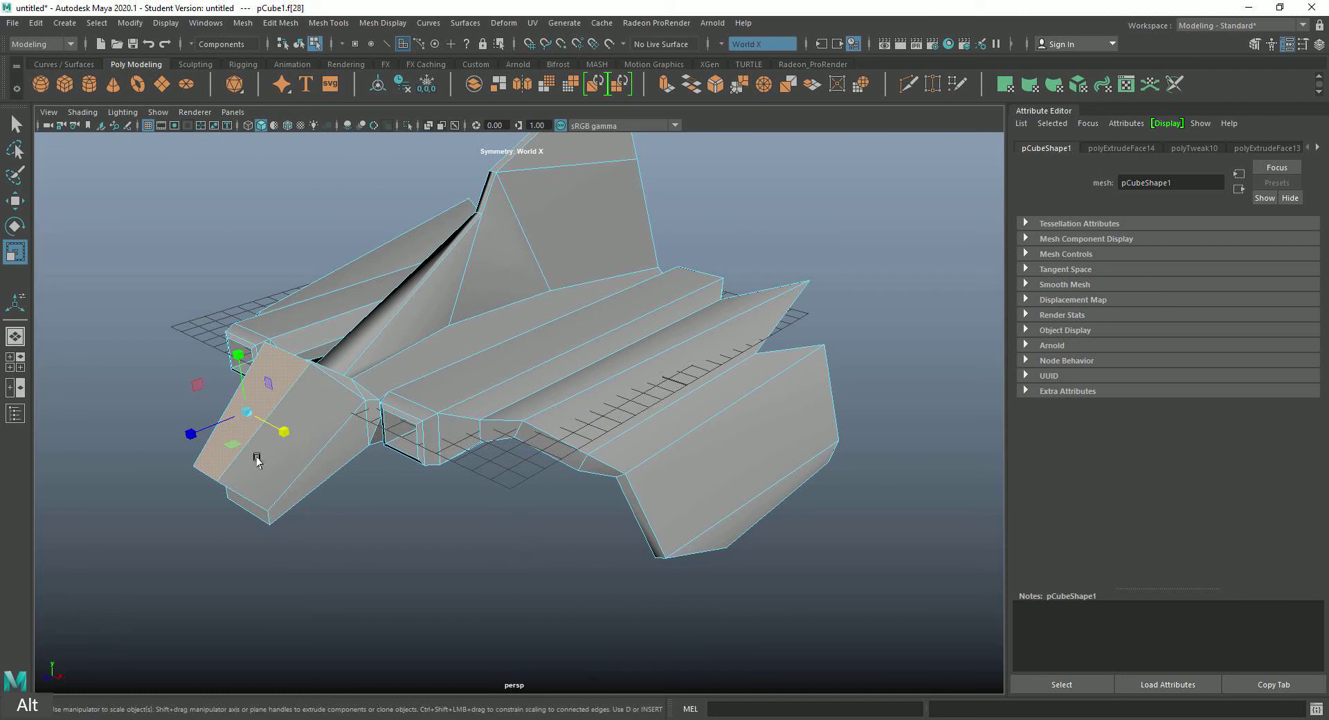
{"action": "left_click_drag", "start_coordinate": [191, 434], "coordinate": [220, 433]}
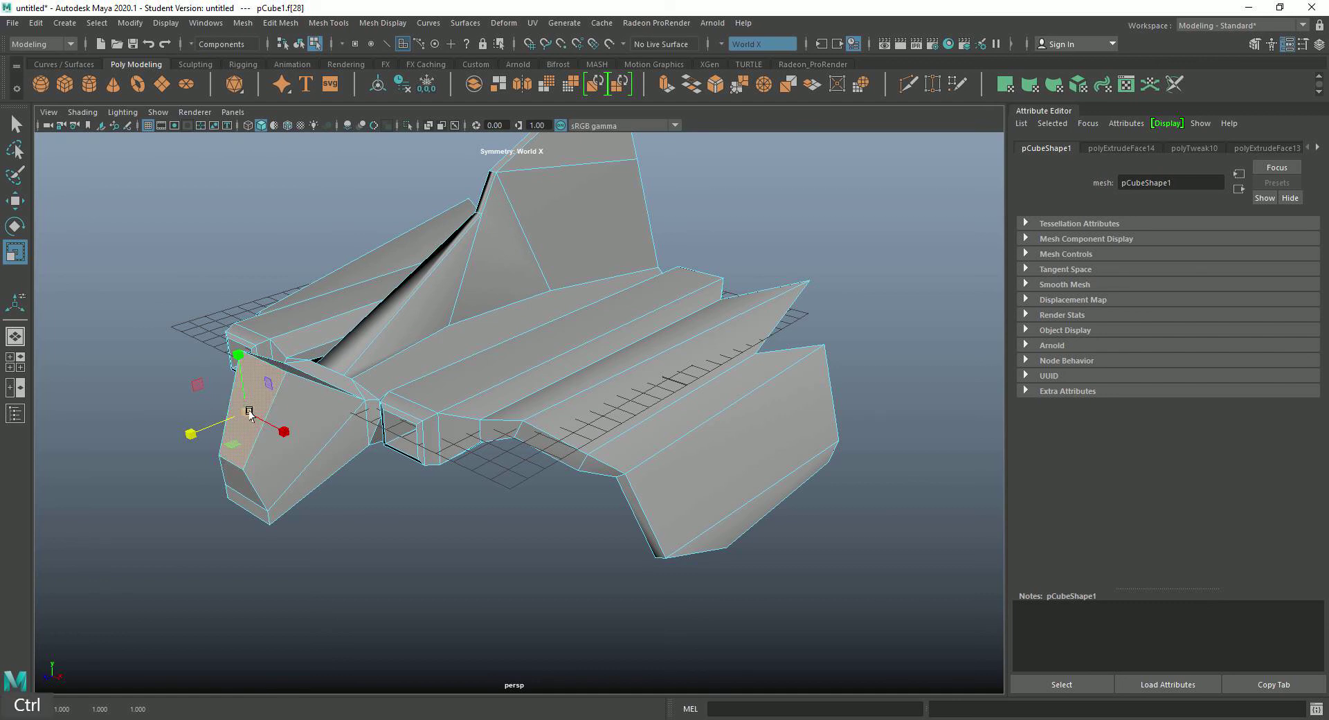
{"action": "key", "text": "ctrl+z"}
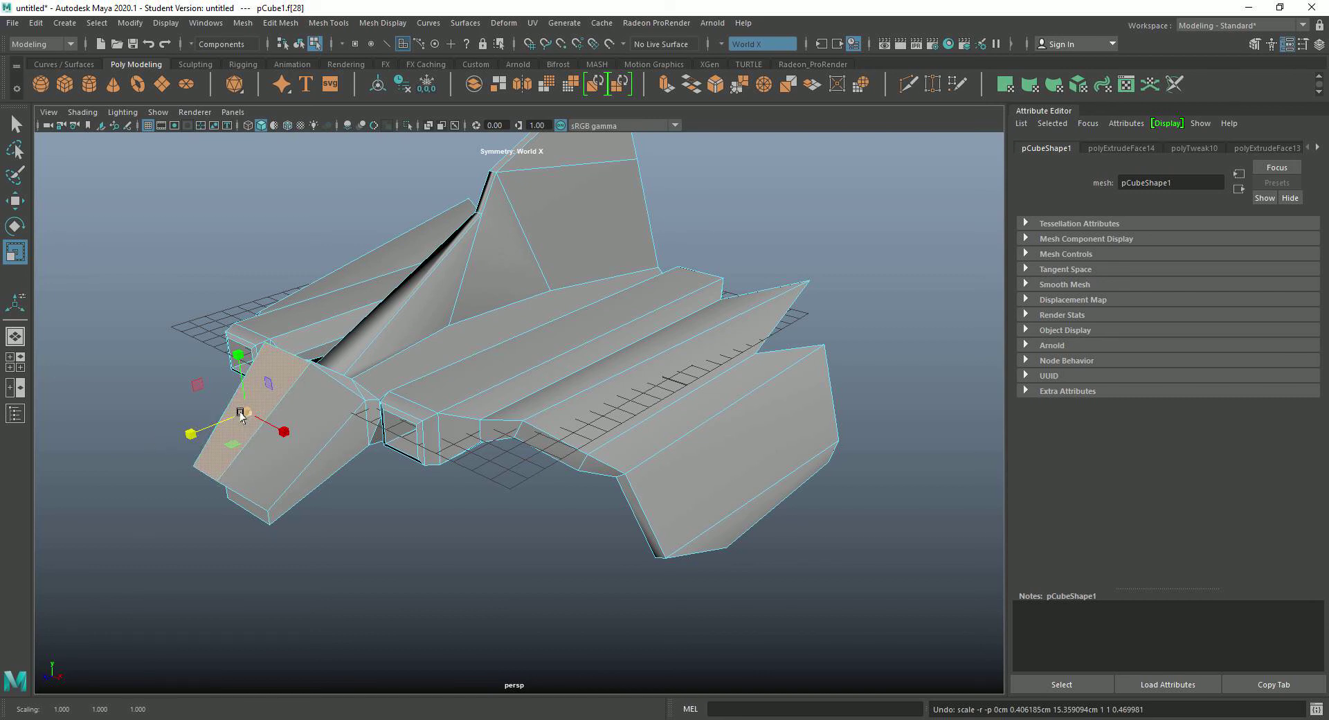
Reorient the scale pivot of the extruded nose face to match the face's own slope
{"action": "scroll", "coordinate": [241, 413], "scroll_direction": "up", "scroll_amount": 2}
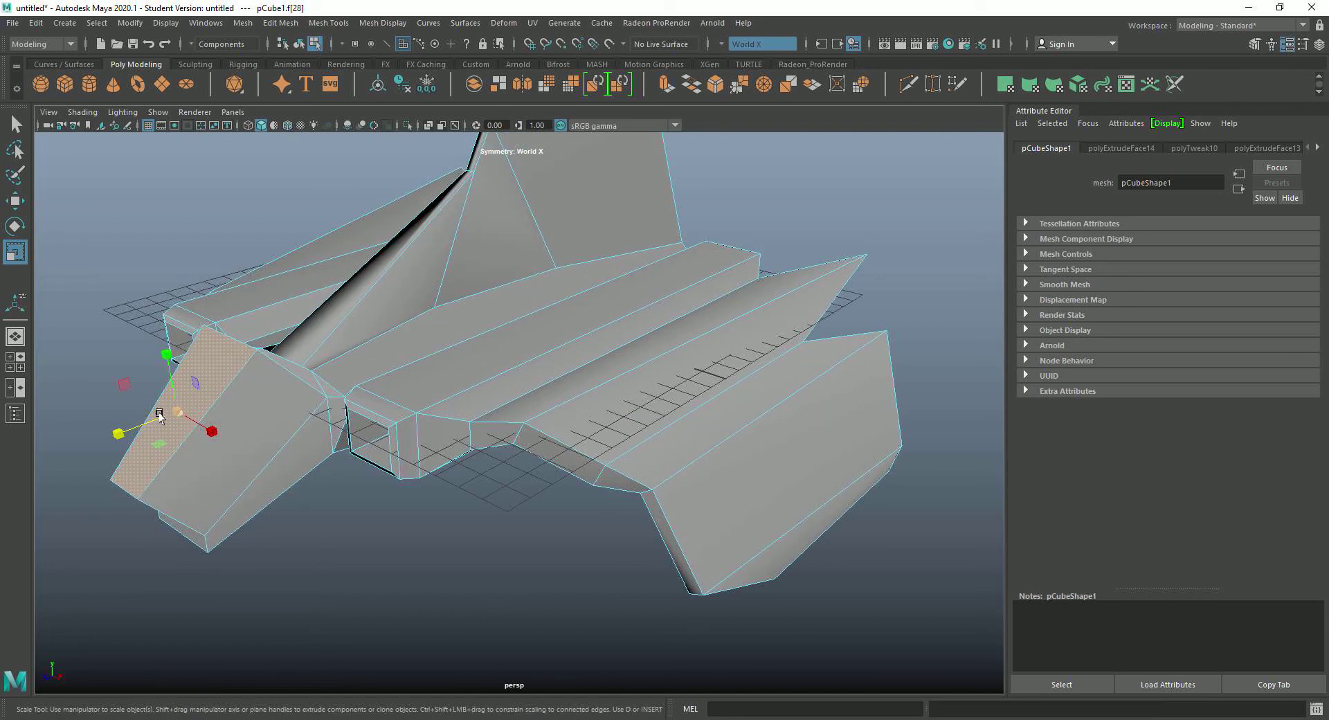
{"action": "key", "text": "d"}
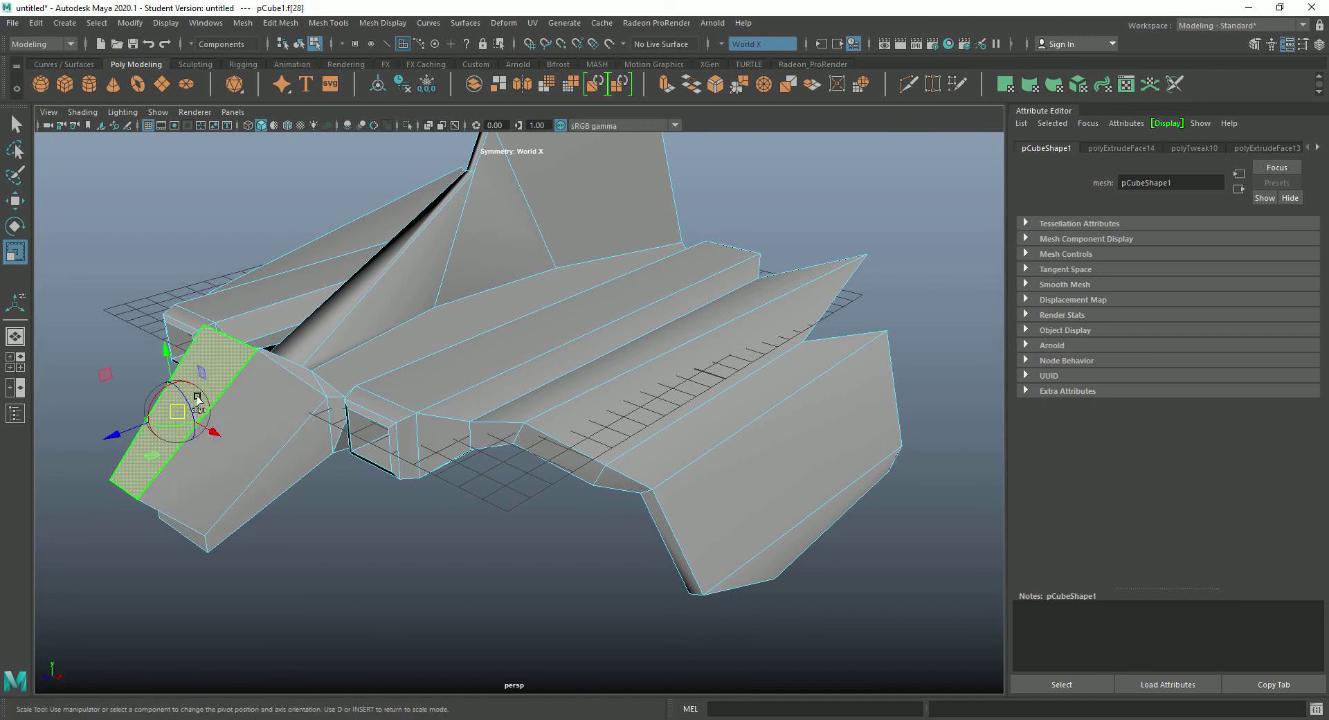
{"action": "left_click", "coordinate": [217, 359]}
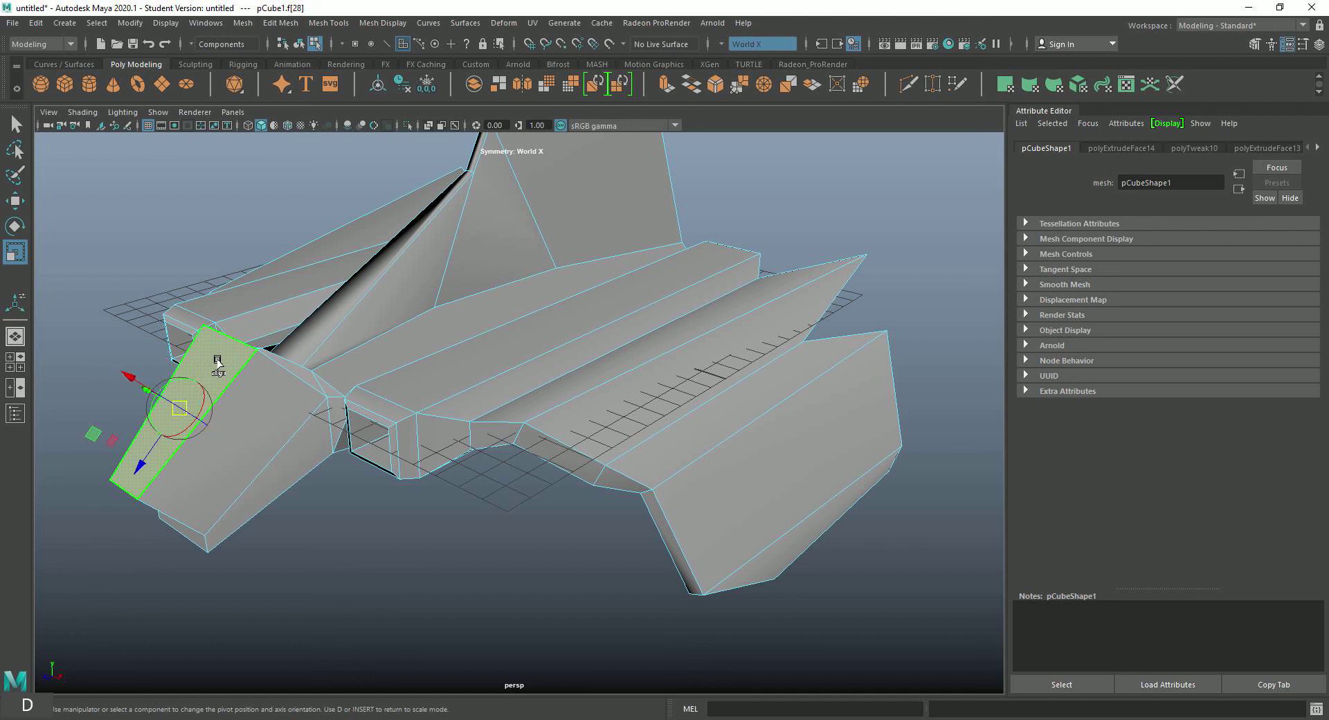
{"action": "key", "text": "d"}
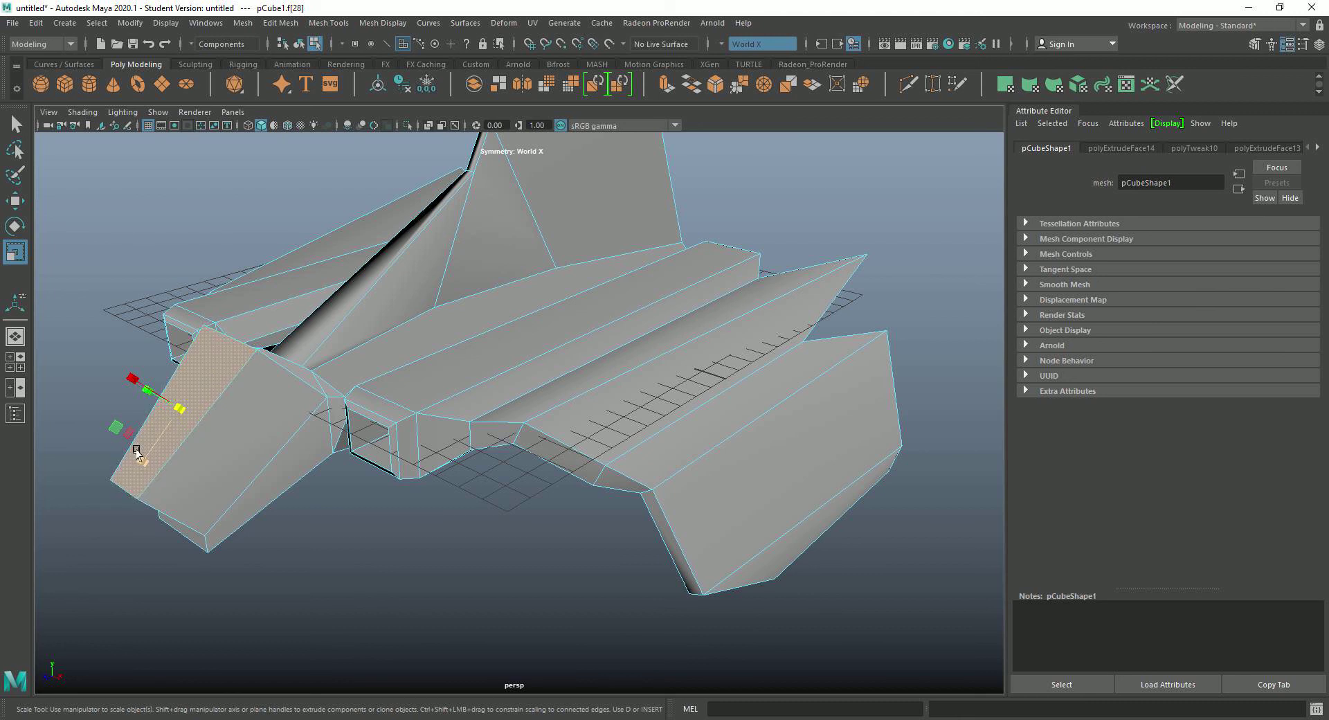
Shrink the extruded nose face in its own plane, mainly along its length, to taper the front and back ends
{"action": "left_click_drag", "start_coordinate": [139, 463], "coordinate": [155, 441]}
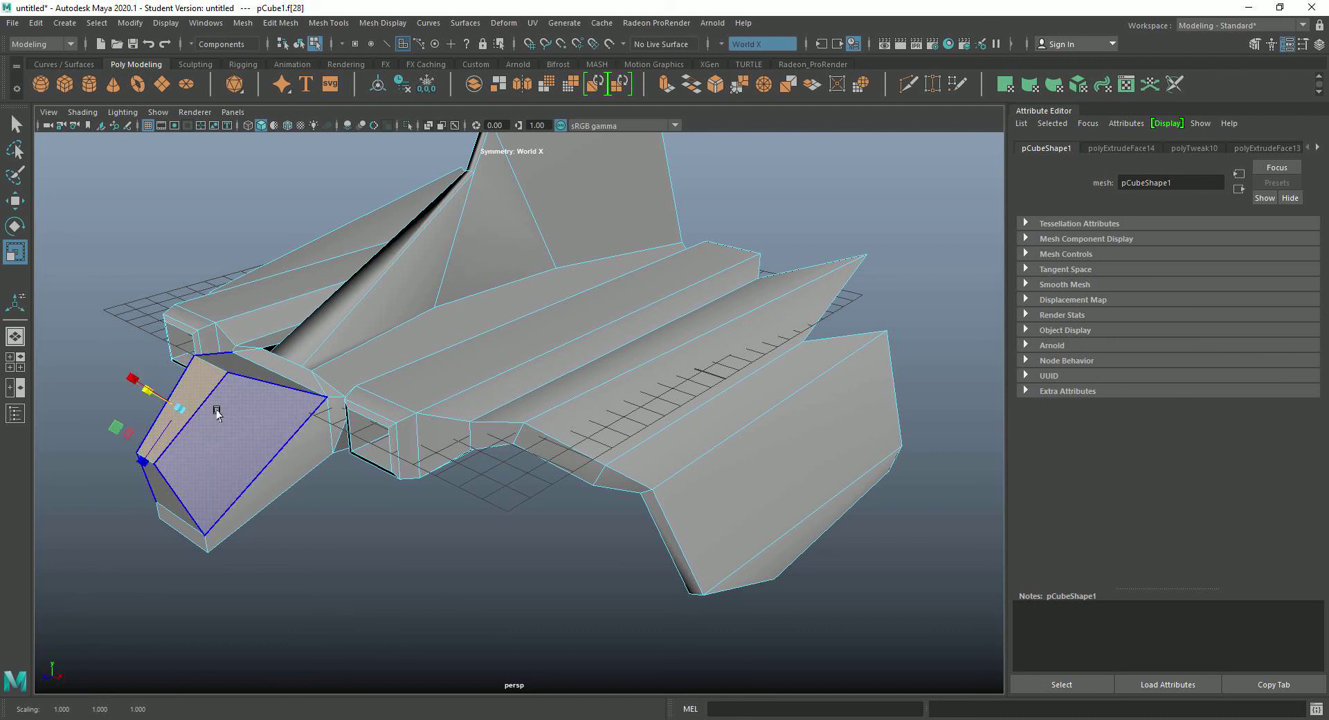
{"action": "left_click", "coordinate": [132, 379]}
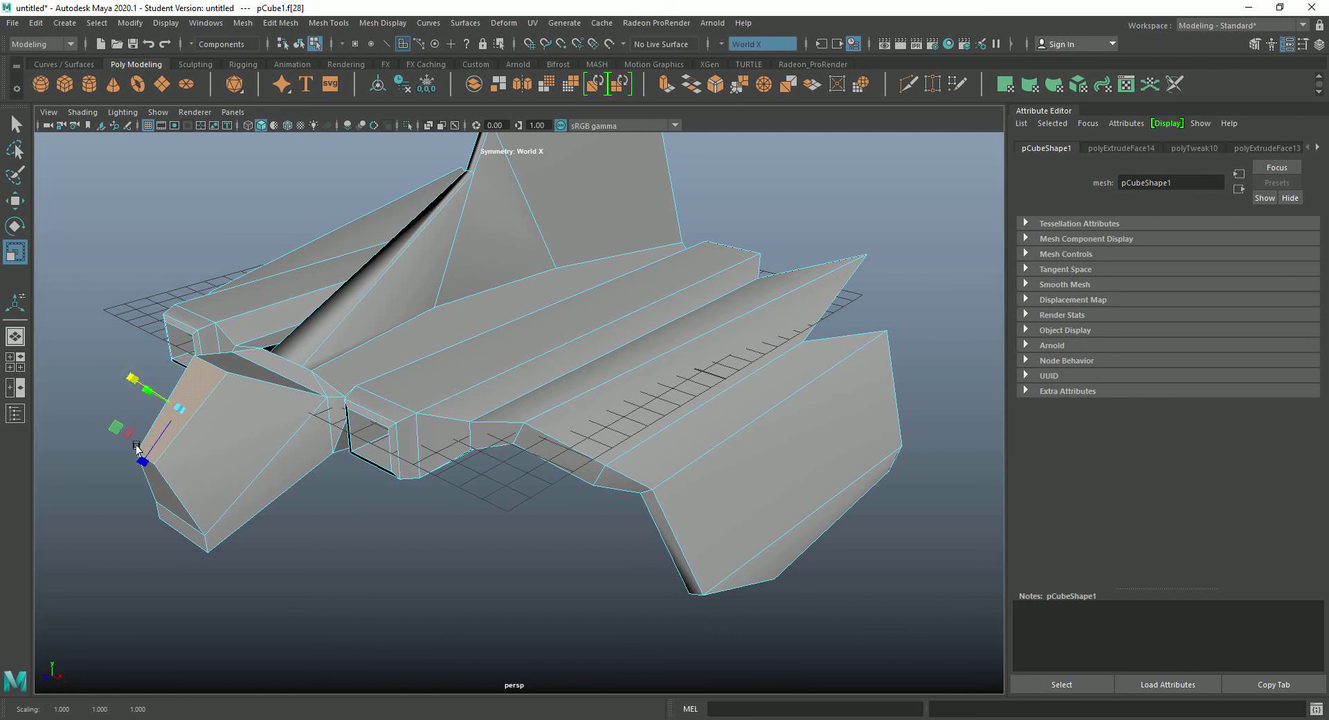
{"action": "mouse_move", "coordinate": [139, 458]}
{"action": "left_mouse_down"}
{"action": "mouse_move", "coordinate": [159, 437]}
{"action": "mouse_move", "coordinate": [151, 445]}
{"action": "left_mouse_up"}
{"action": "left_click_drag", "start_coordinate": [147, 392], "coordinate": [149, 395]}
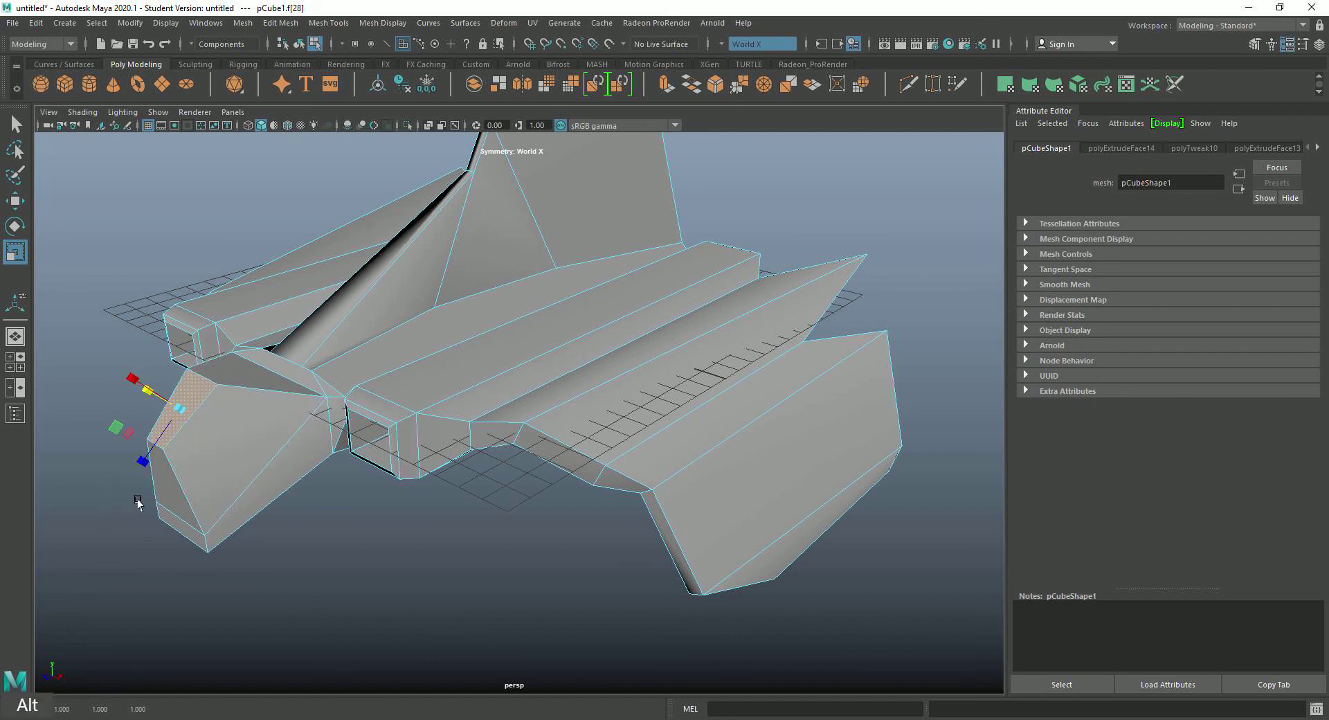
Move the tapered face inward along its normal to lower the raised block on the nose, and clear the selection
{"action": "key", "text": "w"}
{"action": "left_click_drag", "start_coordinate": [128, 380], "coordinate": [169, 418]}
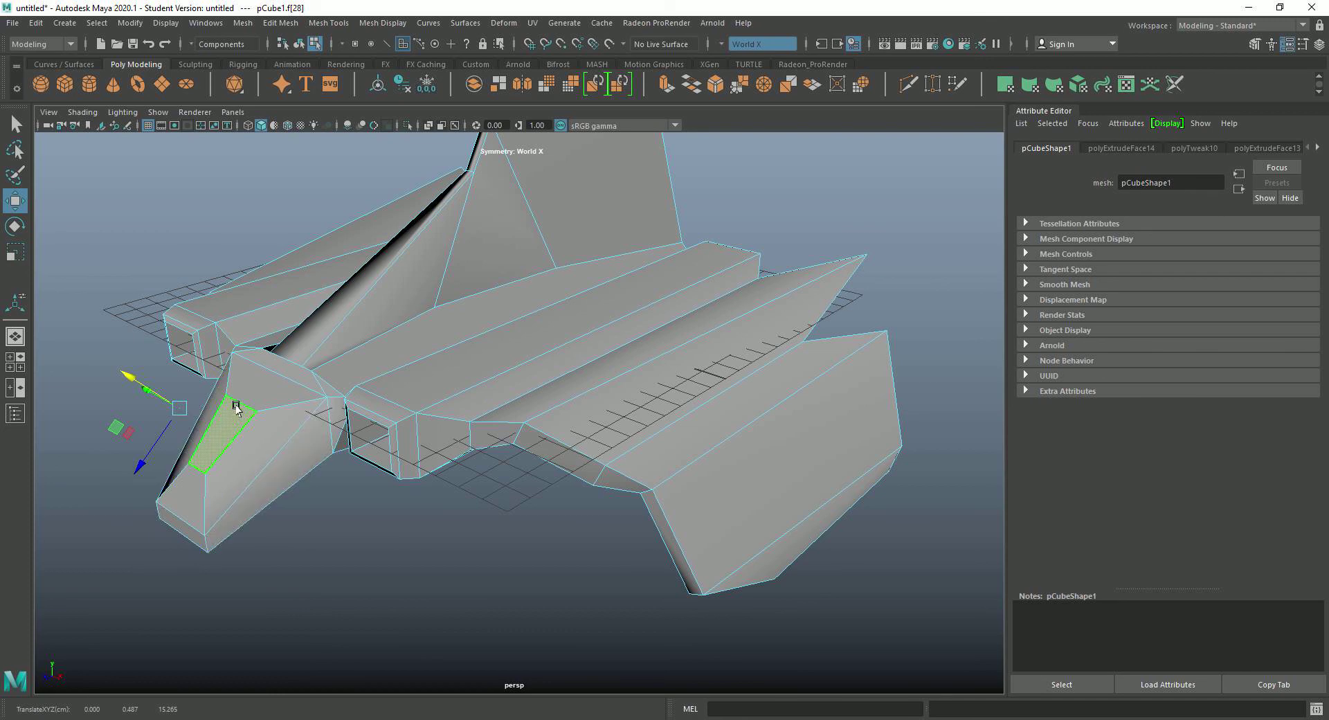
{"action": "left_click", "coordinate": [255, 578]}
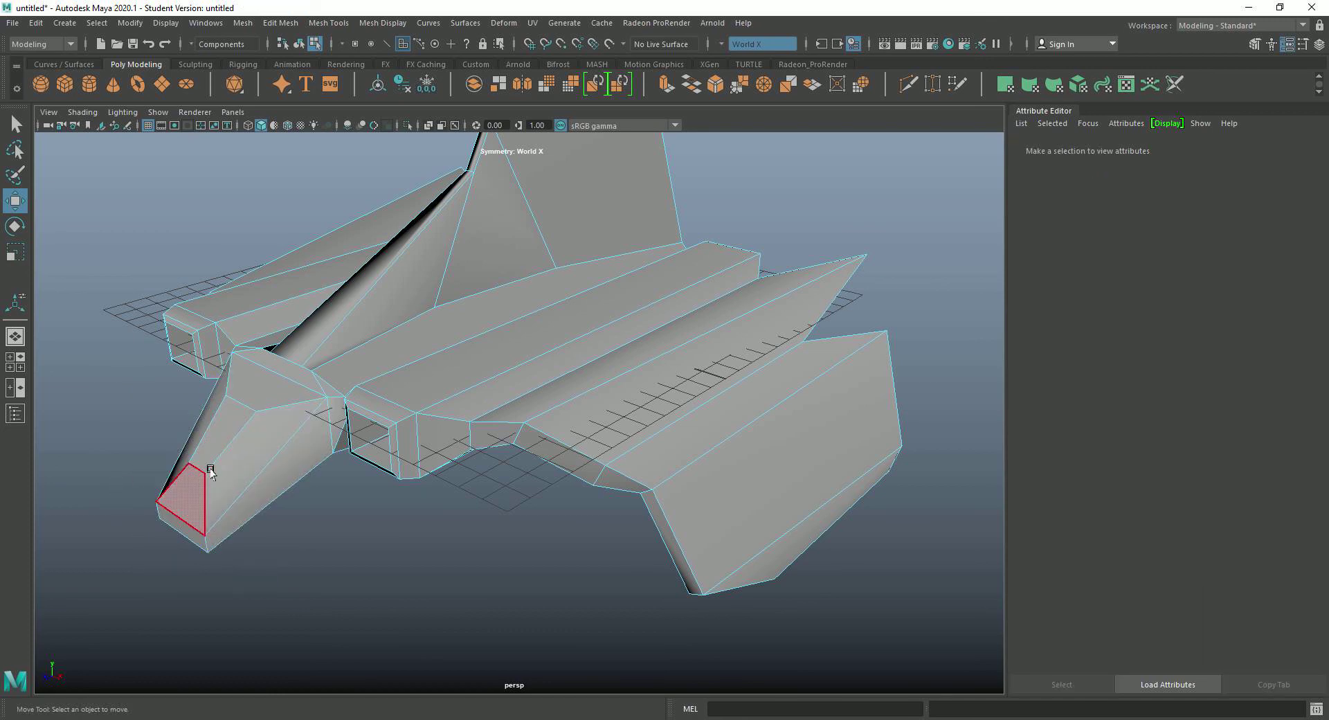
Assign a new Standard Surface material to the whole shuttle and set its base color to bright green
{"action": "mouse_move", "coordinate": [318, 623]}
{"action": "left_mouse_down", "text": "alt"}
{"action": "mouse_move", "coordinate": [436, 614]}
{"action": "mouse_move", "coordinate": [430, 593]}
{"action": "mouse_move", "coordinate": [379, 621]}
{"action": "mouse_move", "coordinate": [217, 616]}
{"action": "mouse_move", "coordinate": [328, 645]}
{"action": "mouse_move", "coordinate": [457, 616]}
{"action": "mouse_move", "coordinate": [333, 621]}
{"action": "left_mouse_up", "text": "alt"}
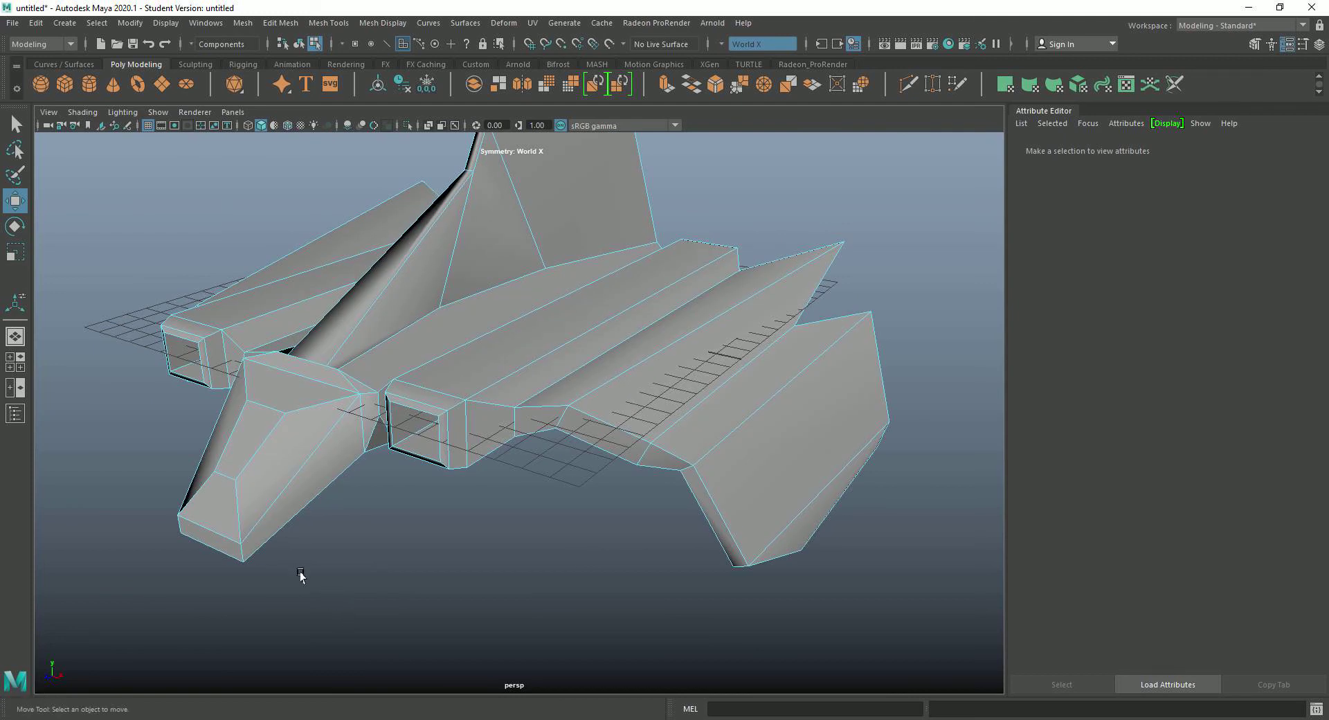
{"action": "right_click", "coordinate": [242, 443]}
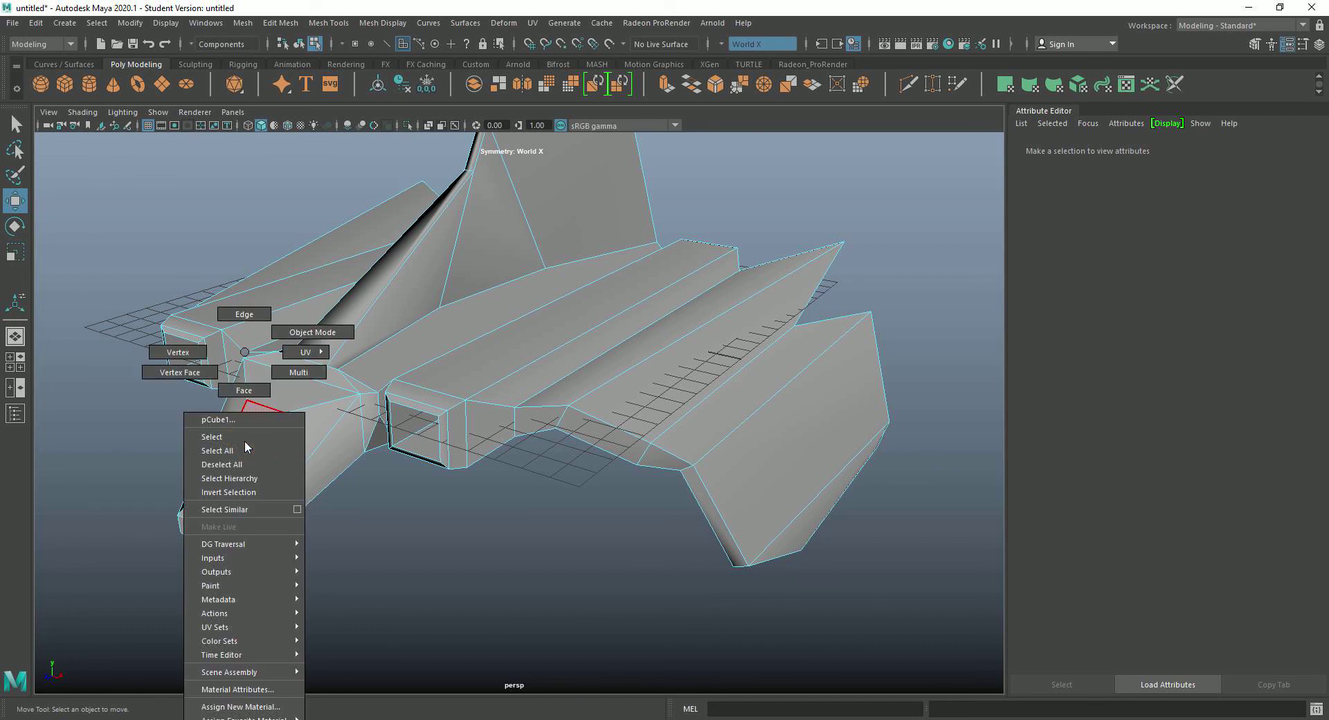
{"action": "left_click", "coordinate": [261, 706]}
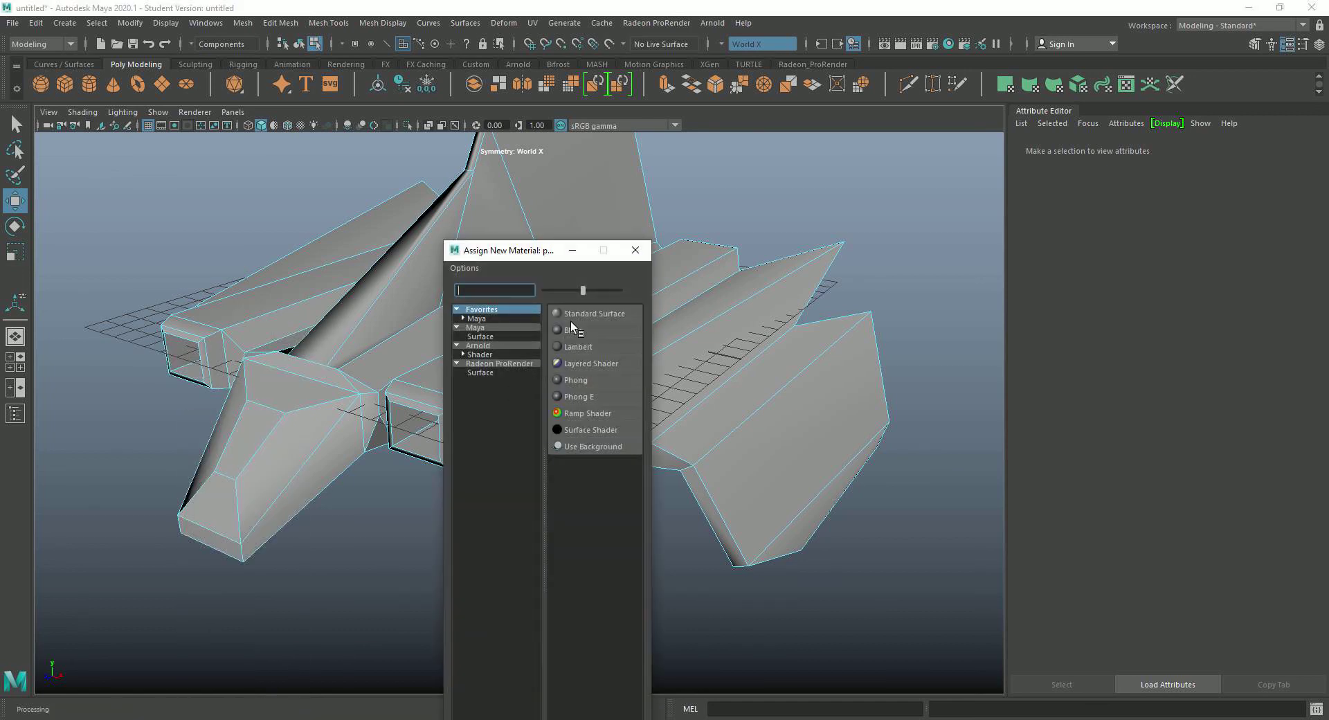
{"action": "left_click", "coordinate": [567, 313]}
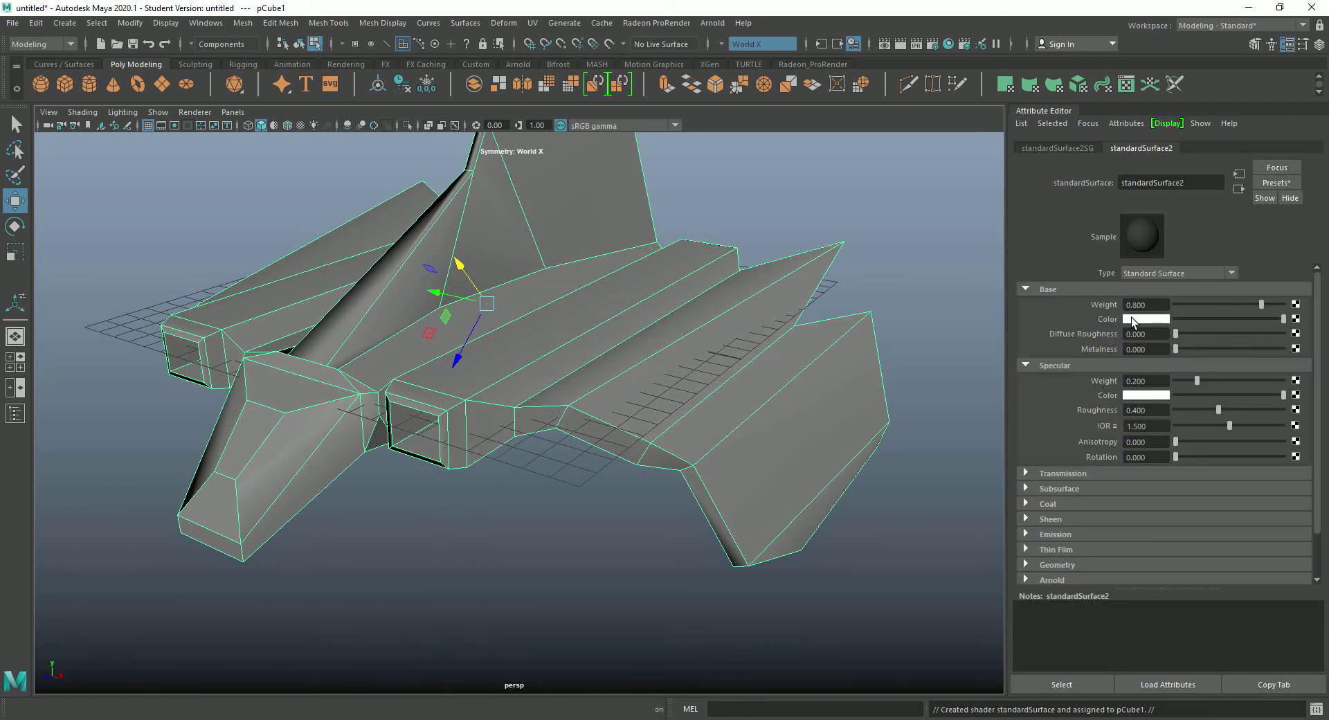
{"action": "left_click", "coordinate": [1133, 320]}
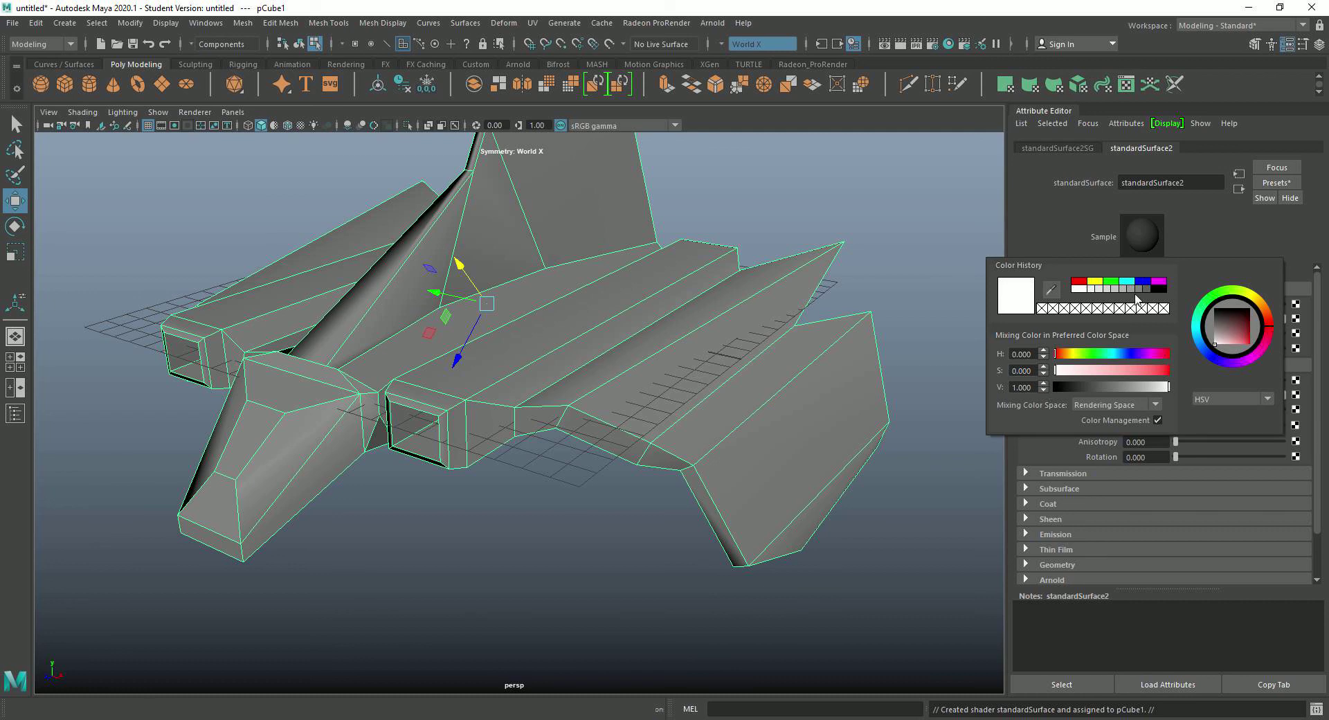
{"action": "left_click", "coordinate": [1111, 281]}
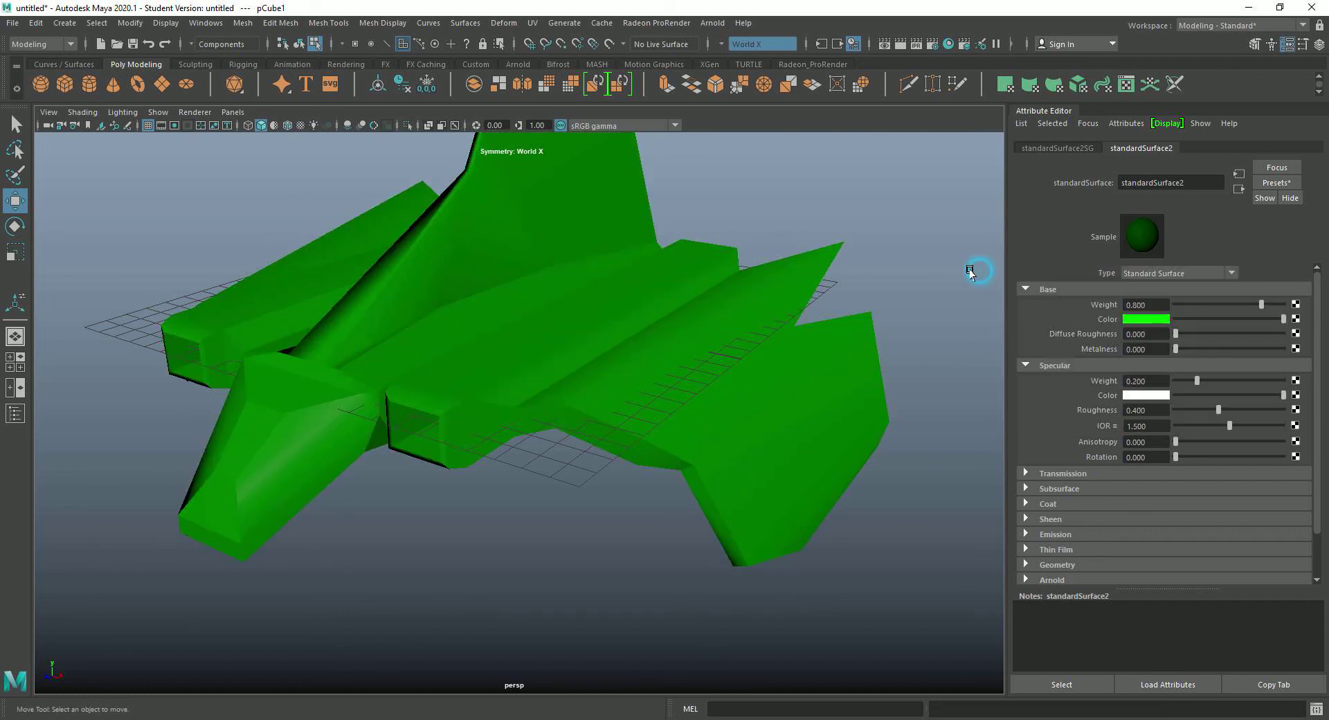
{"action": "left_click", "coordinate": [811, 315]}
Assign a separate new Standard Surface material with a white base color to only the cockpit window face on the nose
{"action": "right_click_drag", "start_coordinate": [242, 432], "coordinate": [275, 432]}
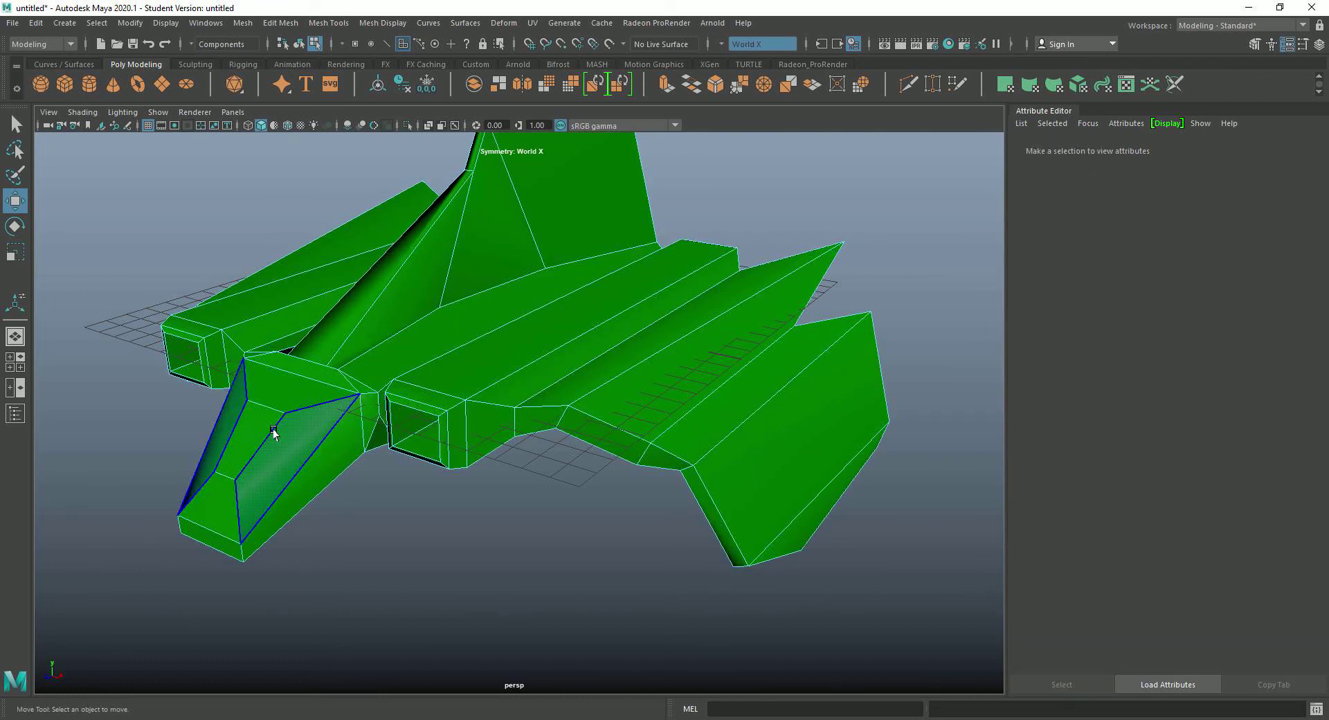
{"action": "left_click", "coordinate": [248, 434]}
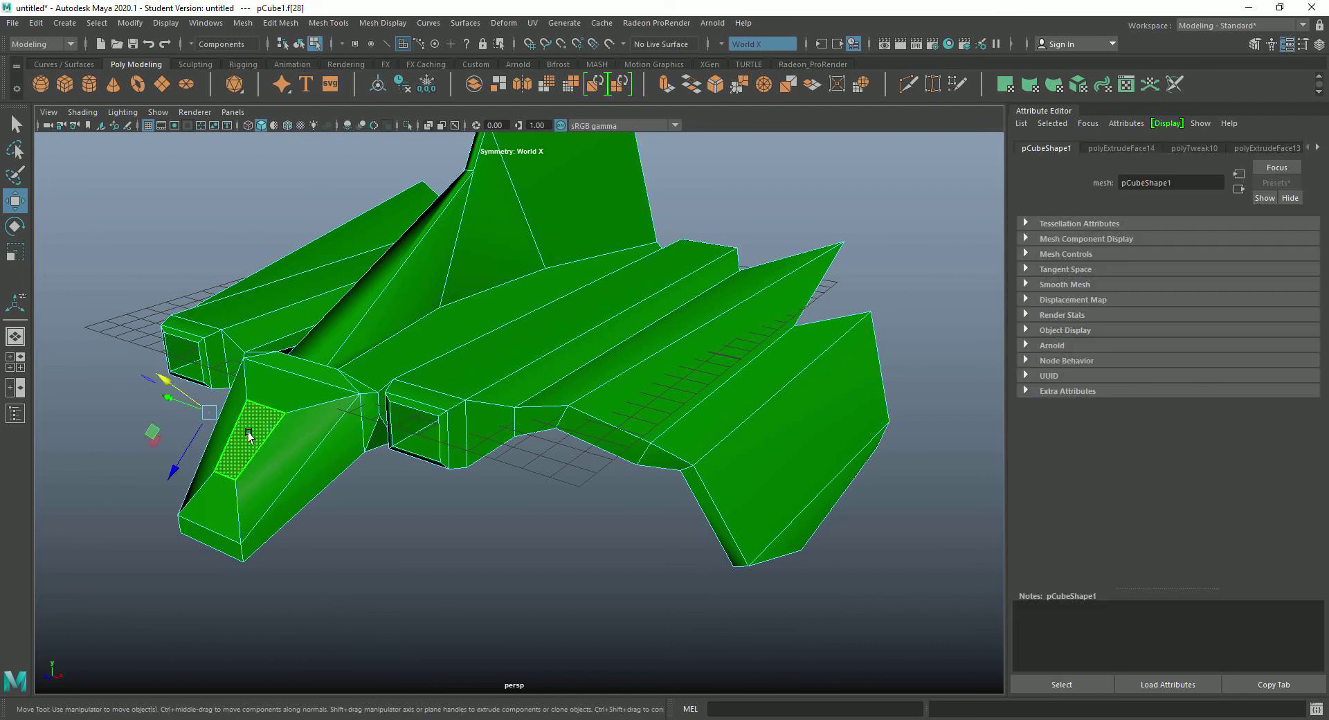
{"action": "right_click_drag", "start_coordinate": [253, 436], "coordinate": [241, 706]}
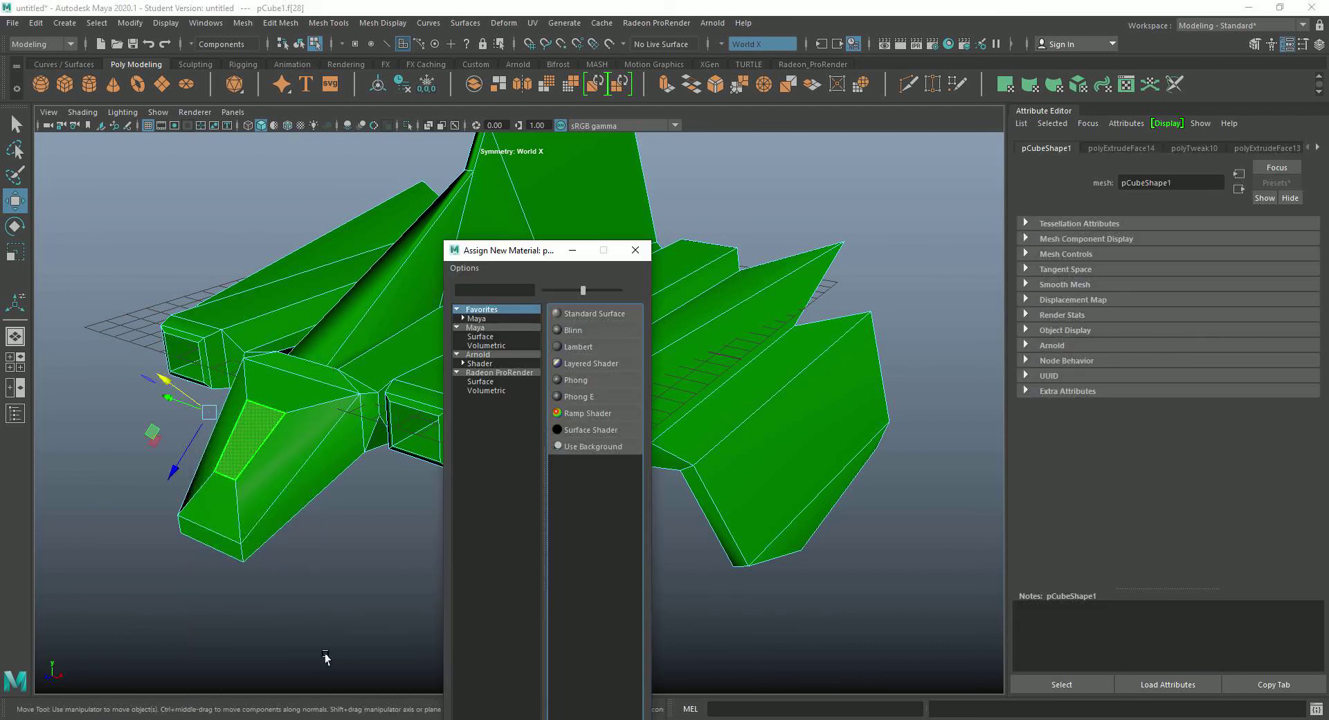
{"action": "left_click", "coordinate": [575, 315]}
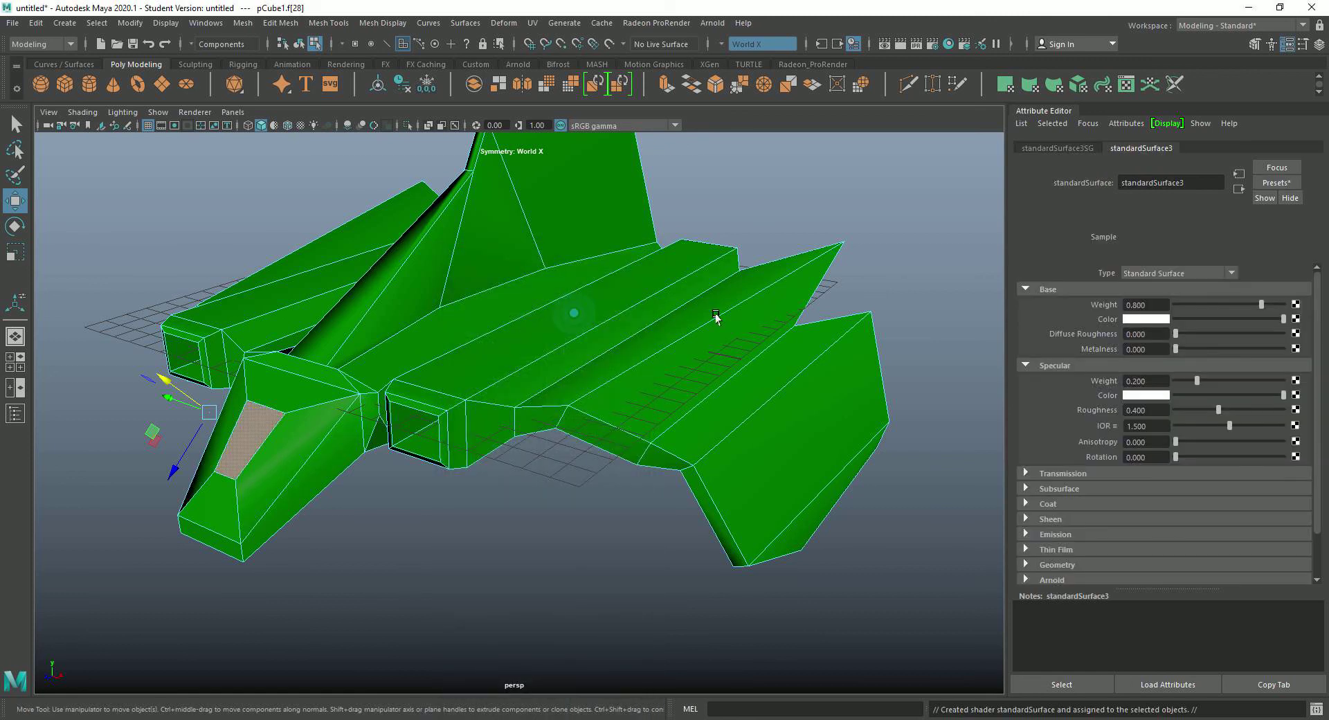
{"action": "left_click", "coordinate": [1133, 318]}
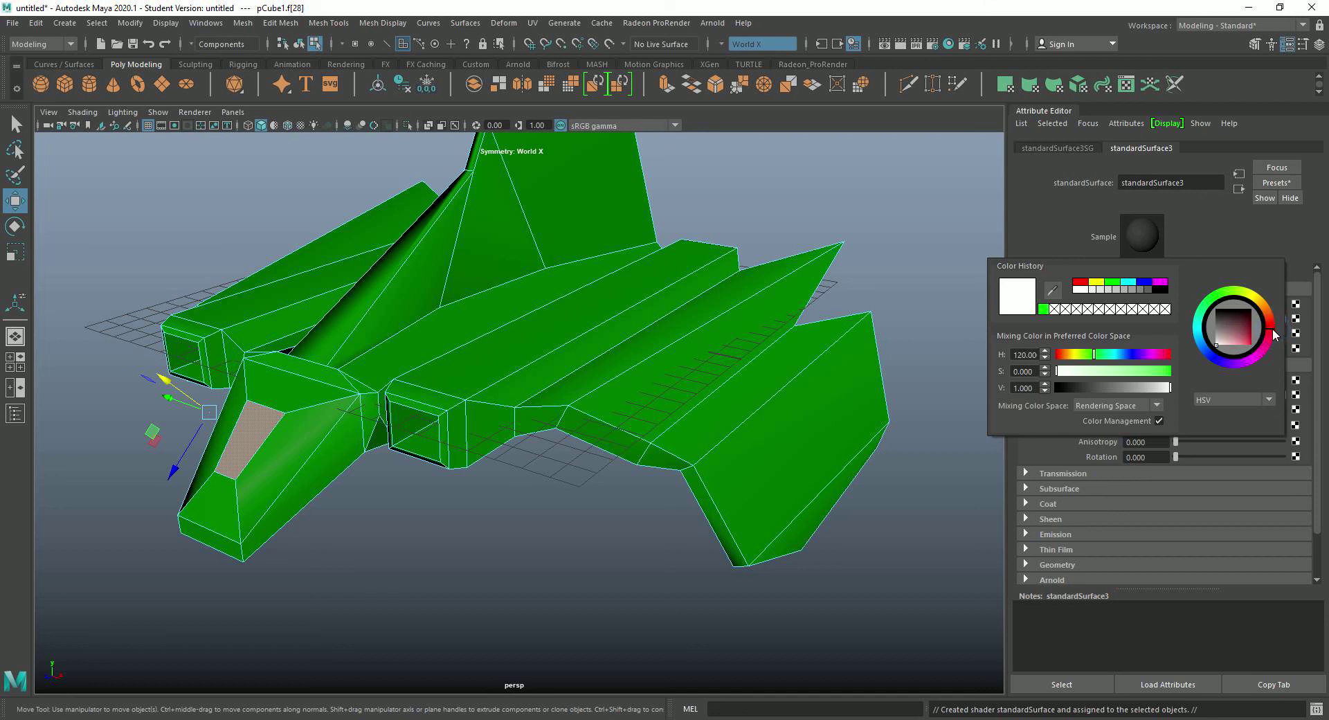
{"action": "left_click", "coordinate": [707, 588]}
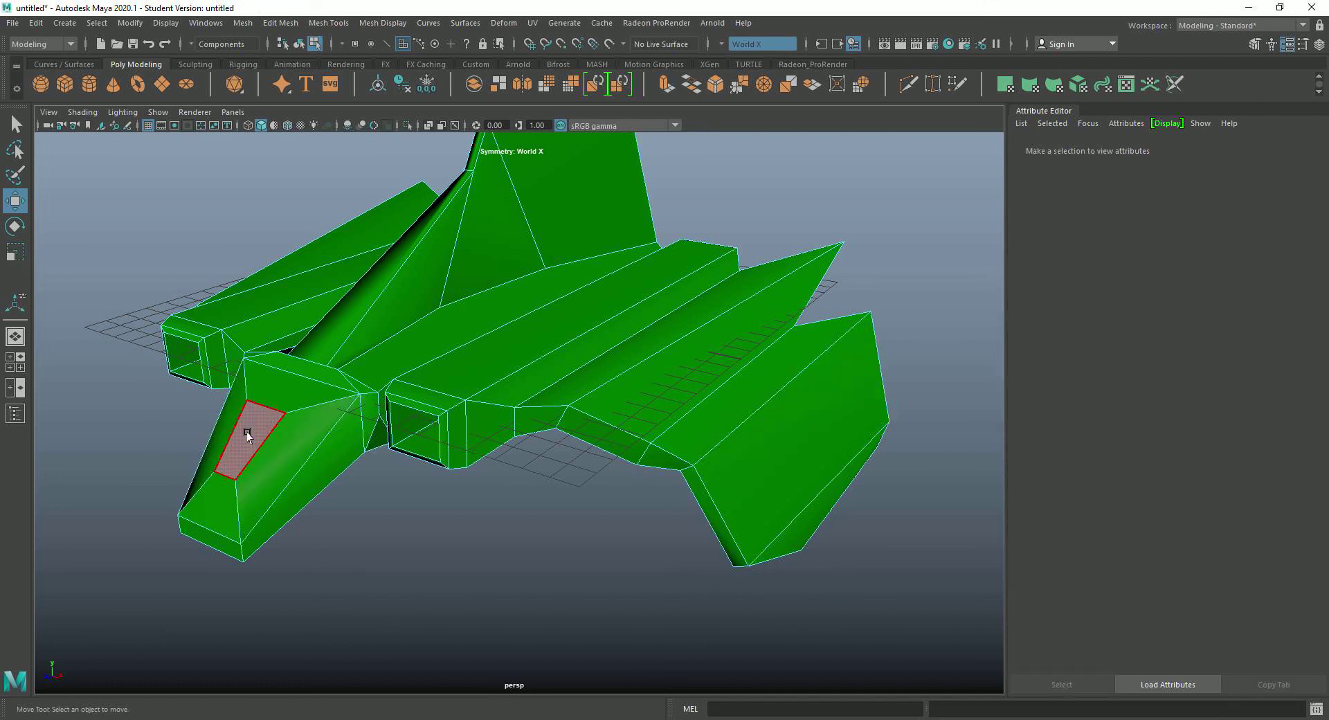
{"action": "left_click", "coordinate": [247, 434]}
{"action": "left_click", "coordinate": [576, 565]}
Try to apply Smooth to the shuttle mesh with nothing selected
{"action": "left_click_drag", "start_coordinate": [440, 551], "coordinate": [521, 565], "text": "alt"}
{"action": "scroll", "coordinate": [489, 558], "scroll_direction": "down", "scroll_amount": 3}
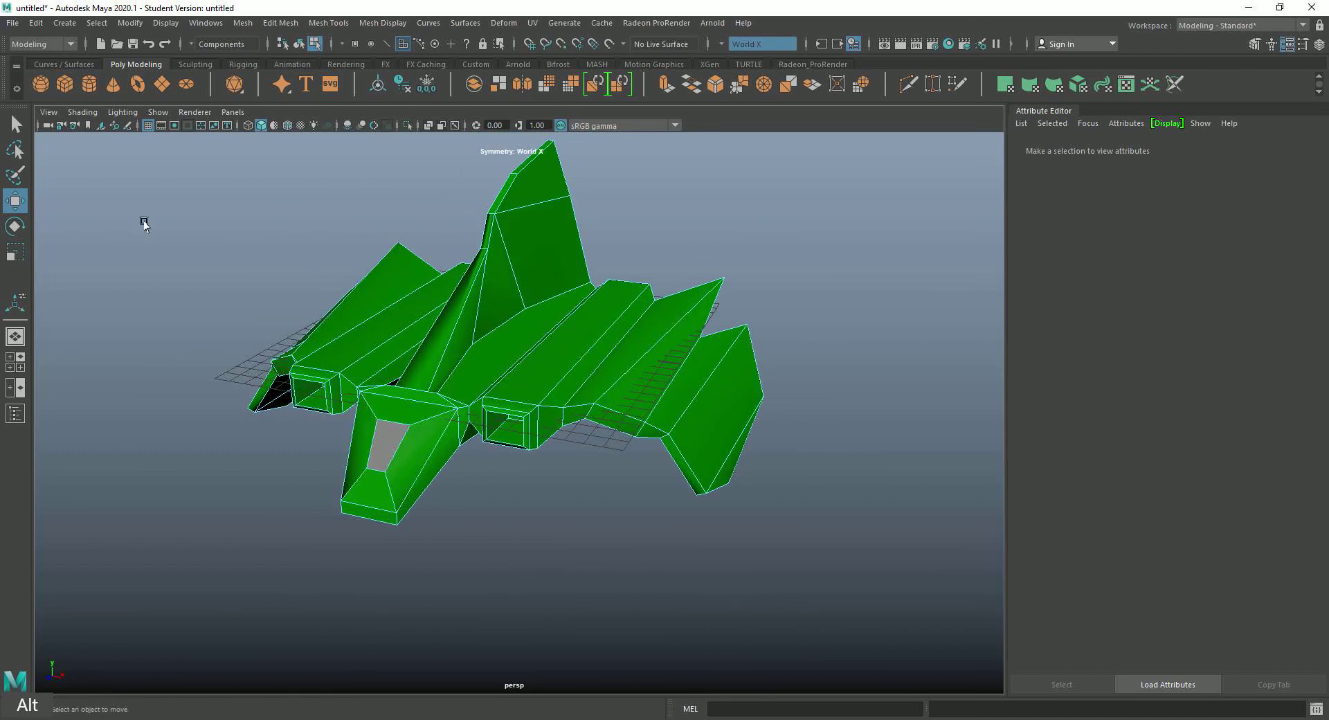
{"action": "left_click", "coordinate": [168, 25]}
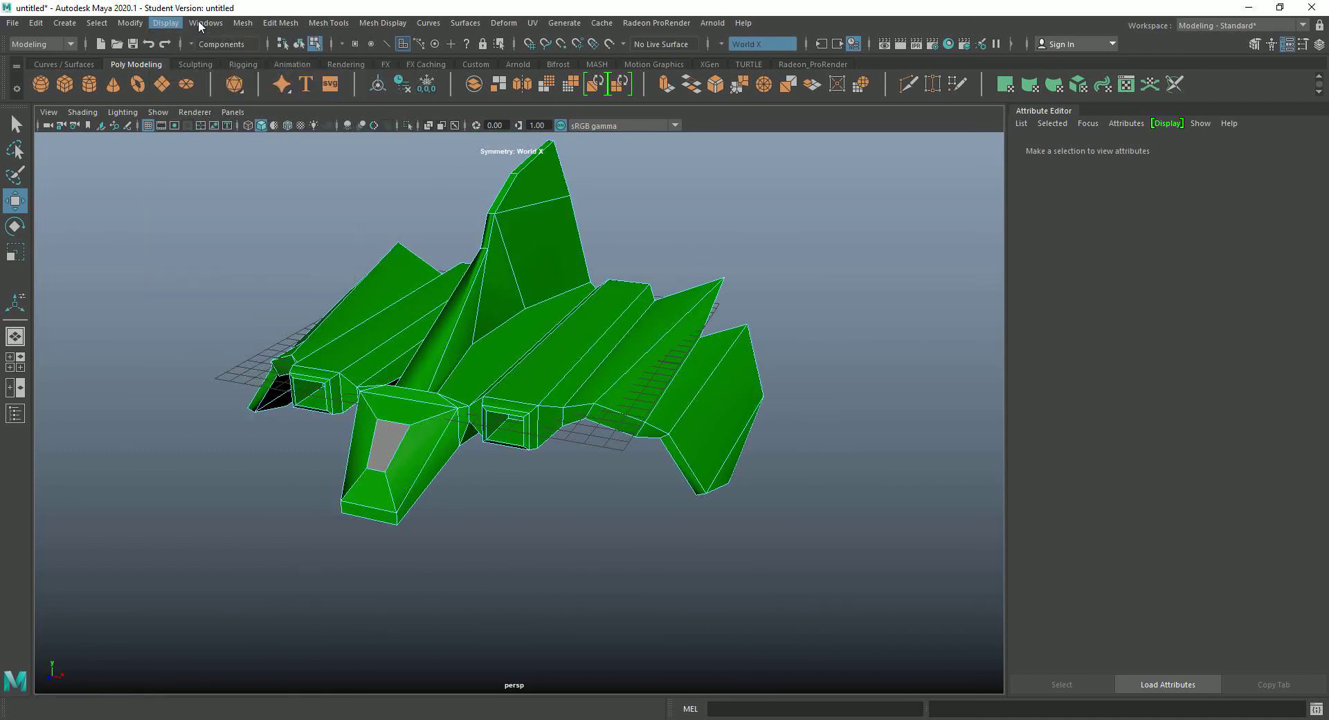
{"action": "left_click", "coordinate": [255, 24]}
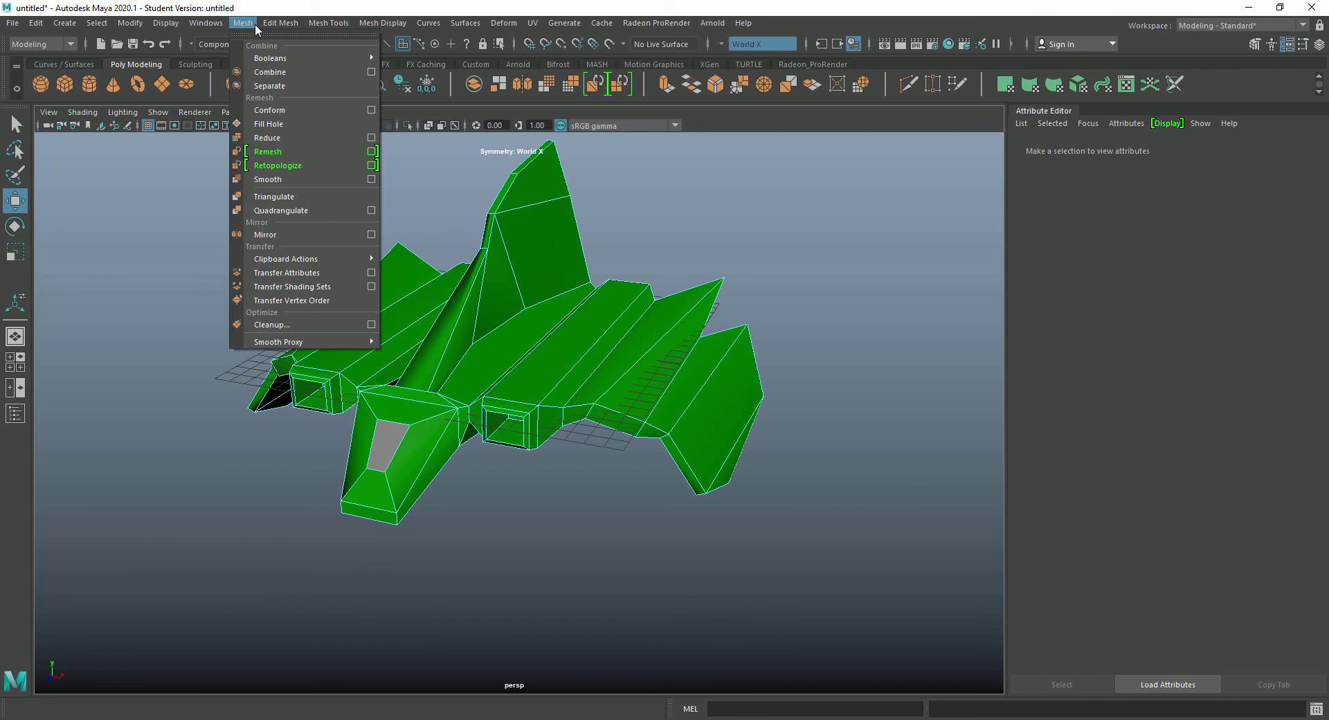
{"action": "mouse_move", "coordinate": [274, 28]}
{"action": "left_click", "coordinate": [270, 179]}
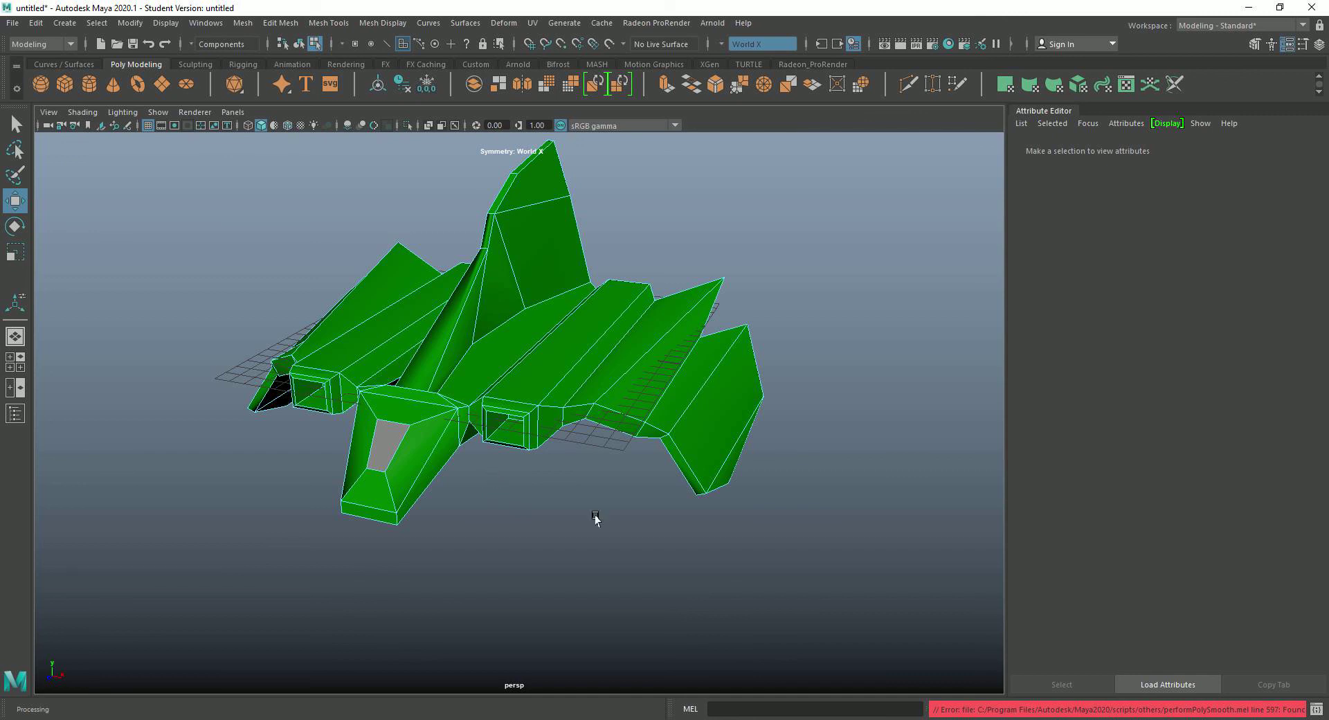
Return to object mode, smooth the entire shuttle mesh, and clear the selection
{"action": "right_click", "coordinate": [439, 229]}
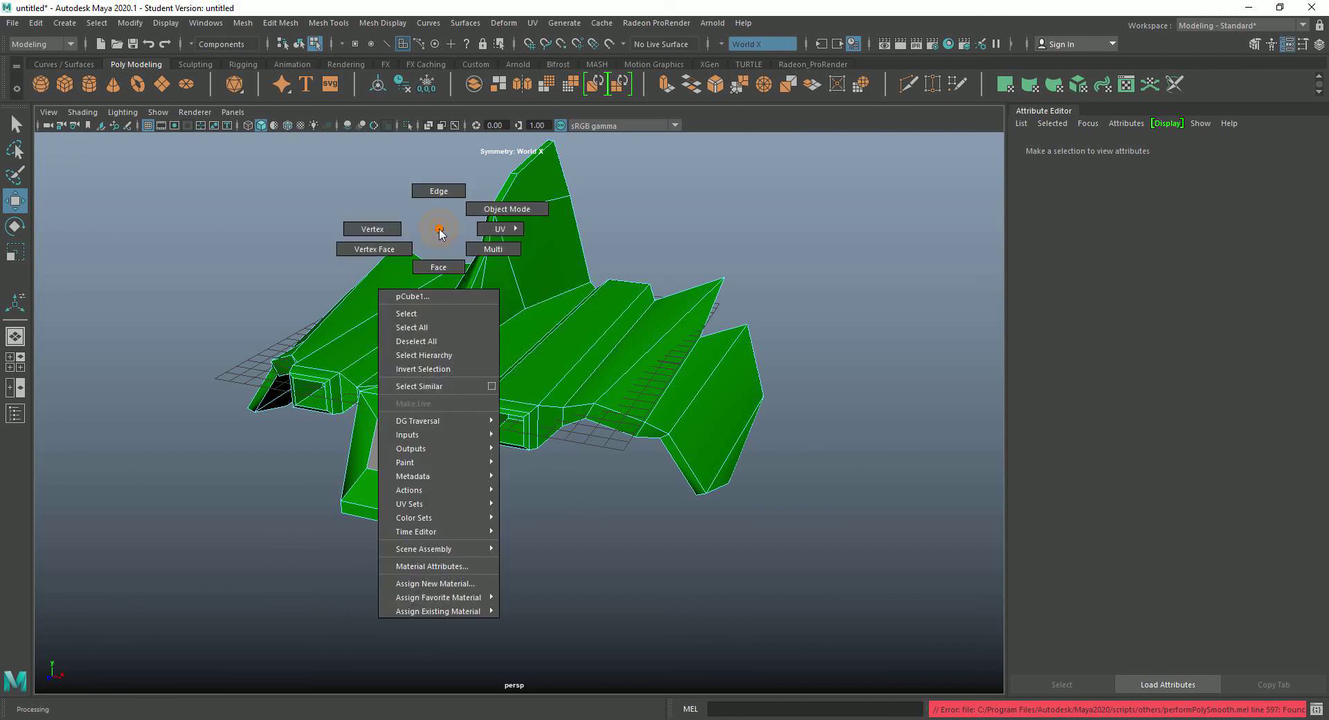
{"action": "left_click", "coordinate": [507, 208]}
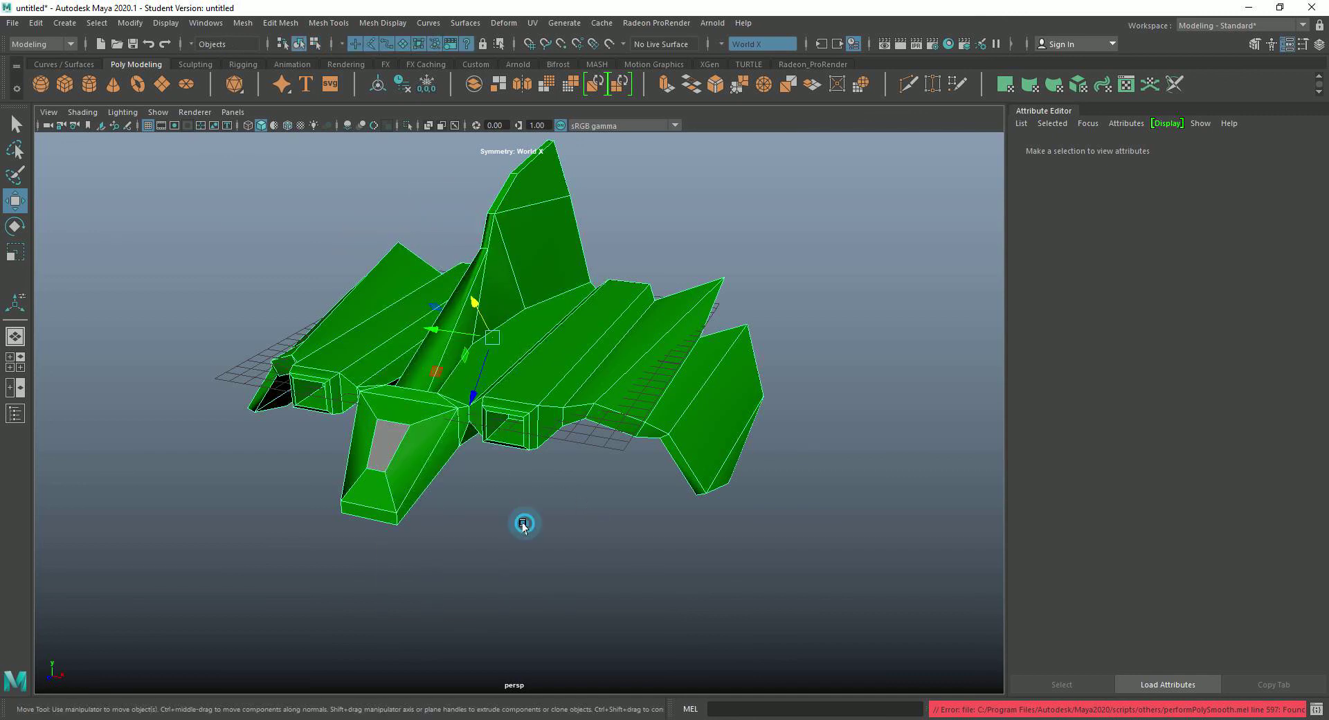
{"action": "left_click", "coordinate": [476, 390]}
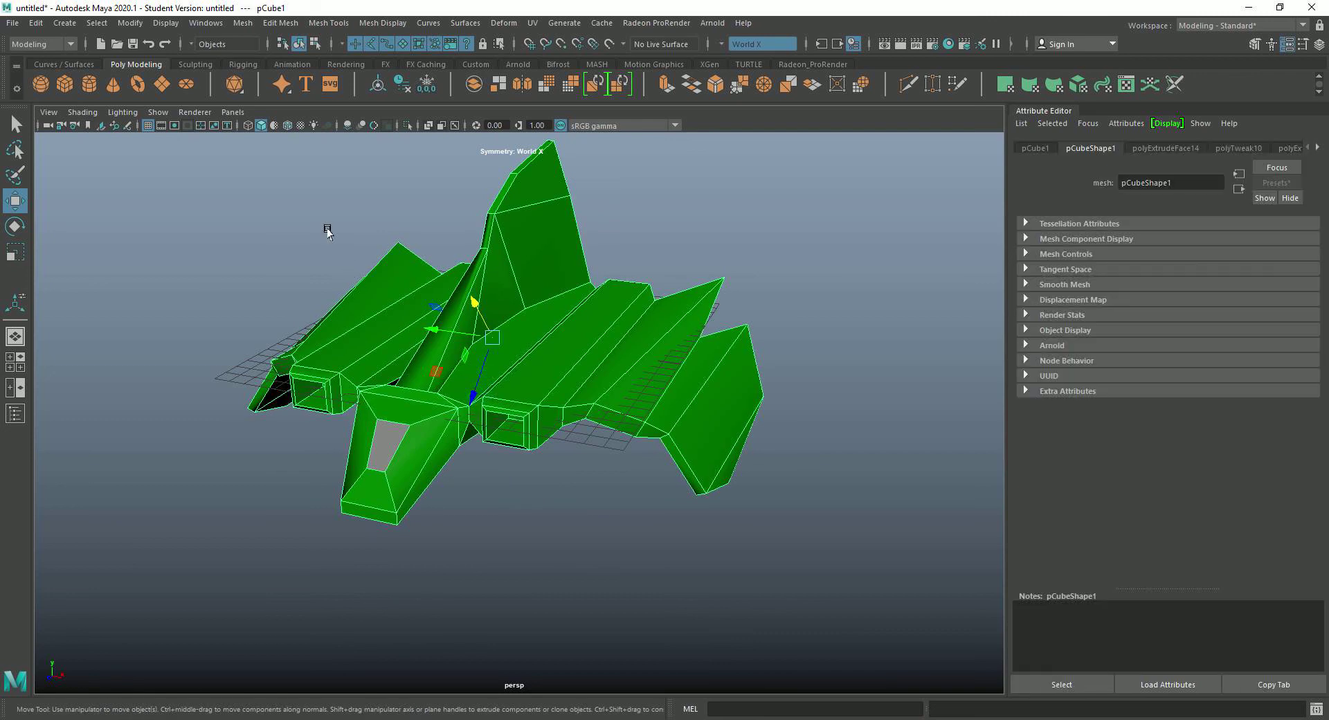
{"action": "left_click", "coordinate": [322, 23]}
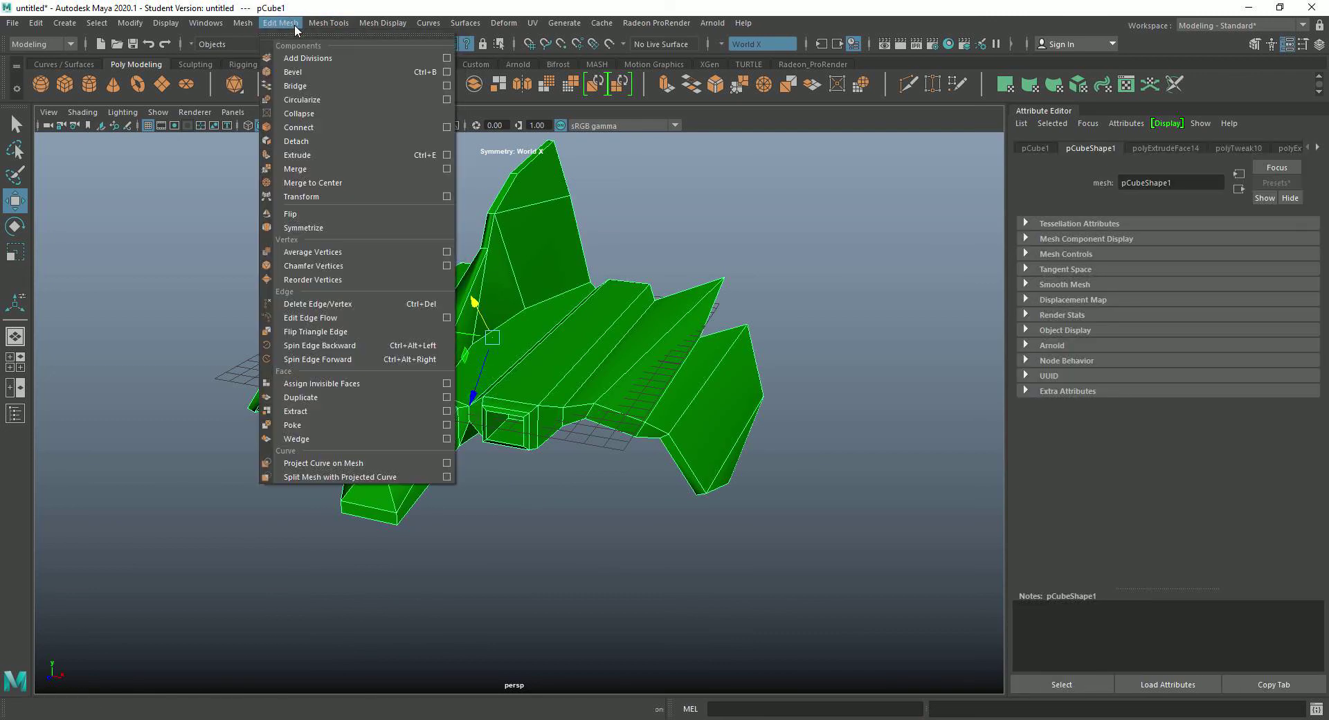
{"action": "mouse_move", "coordinate": [243, 23]}
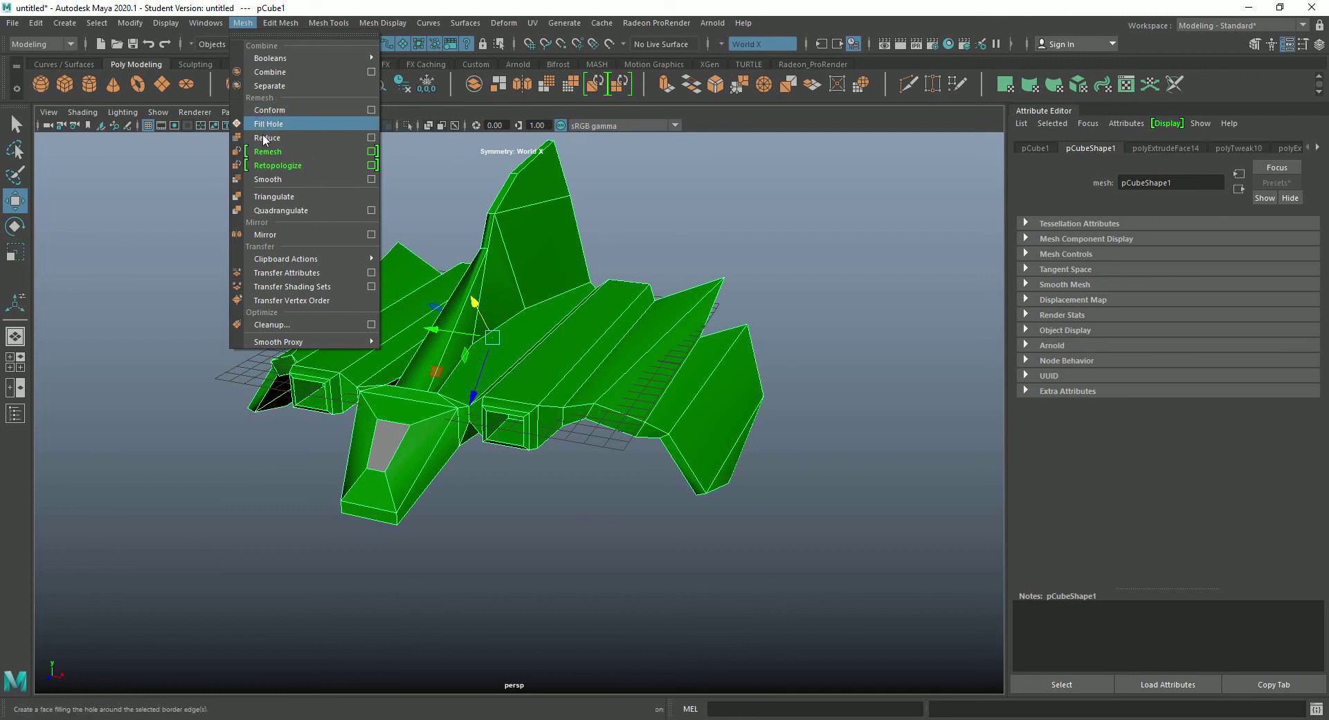
{"action": "left_click", "coordinate": [270, 179]}
{"action": "left_click", "coordinate": [538, 493]}
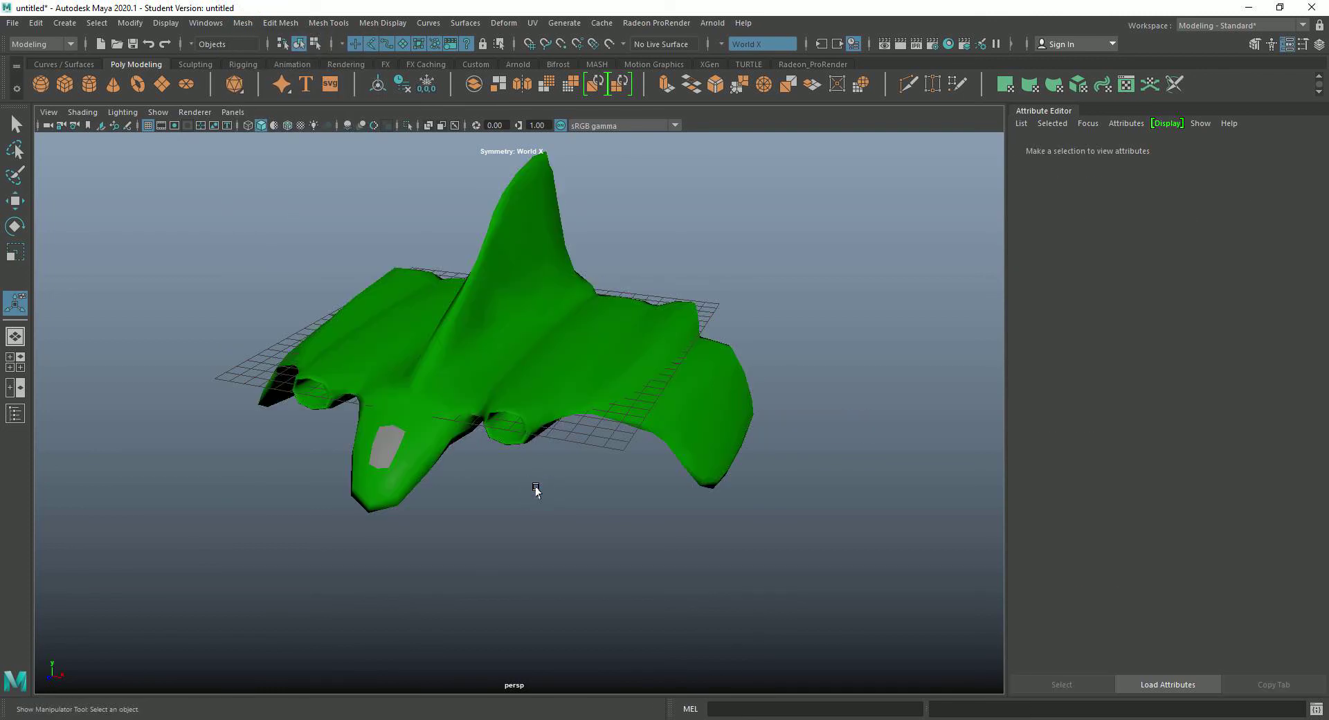
{"action": "left_click_drag", "start_coordinate": [527, 499], "coordinate": [523, 524], "text": "alt"}
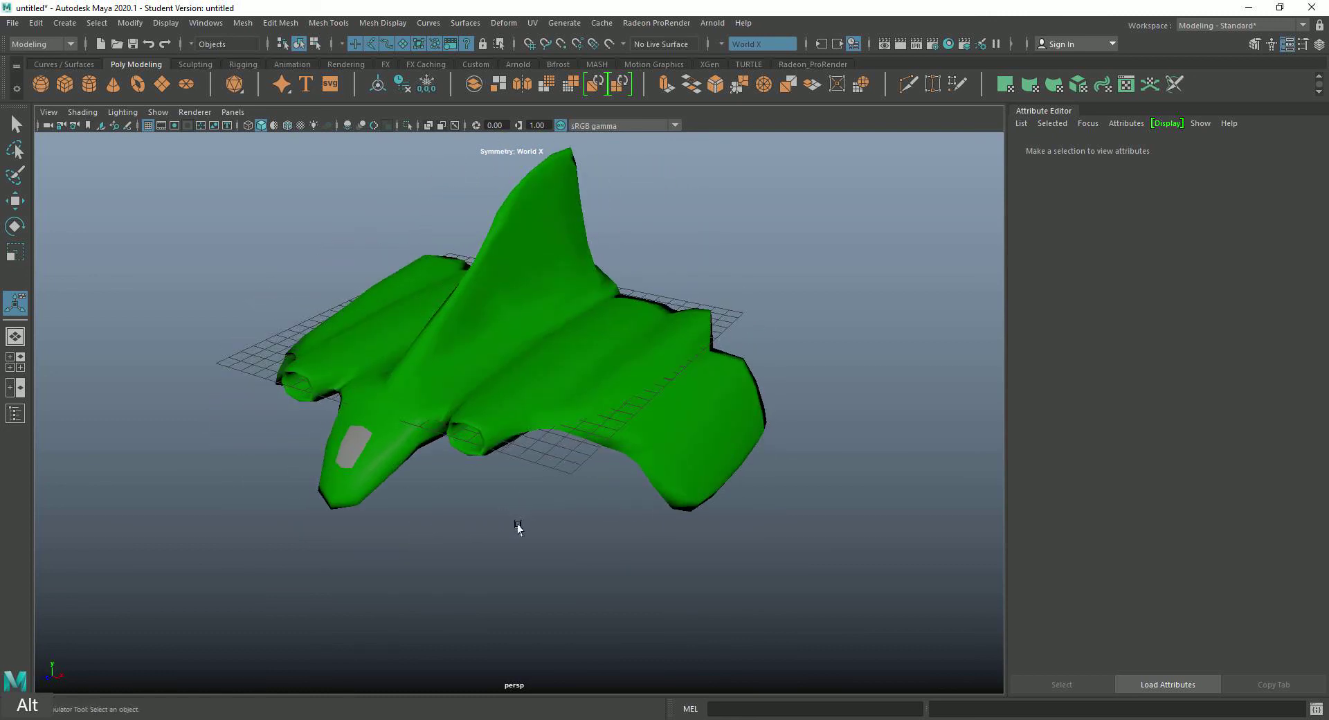